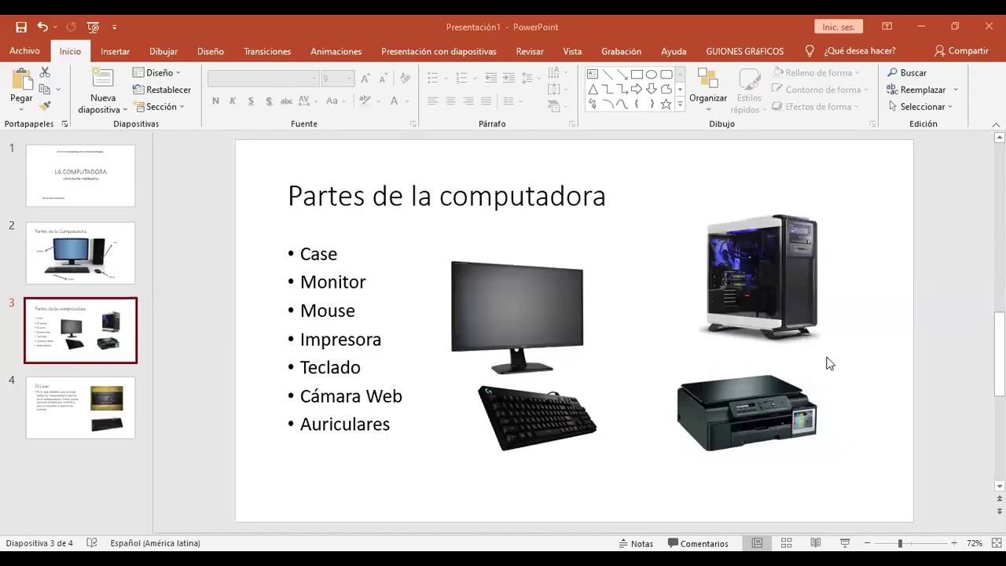
Step: On slide 4 'El Case', nudge the upper keyboard photo slightly higher
{"action": "left_click", "coordinate": [130, 419]}
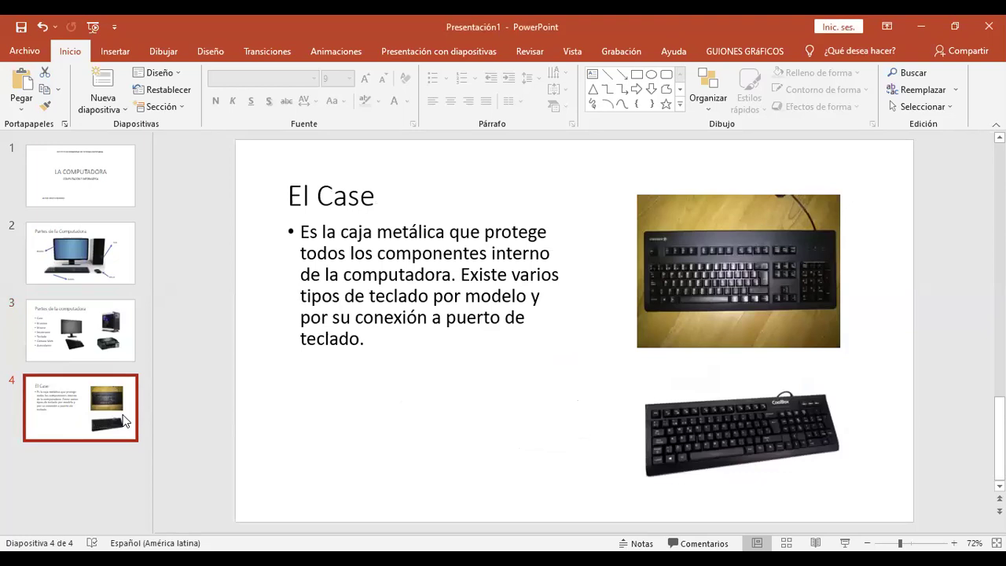
{"action": "left_click", "coordinate": [688, 437]}
{"action": "left_click_drag", "start_coordinate": [739, 314], "coordinate": [752, 304]}
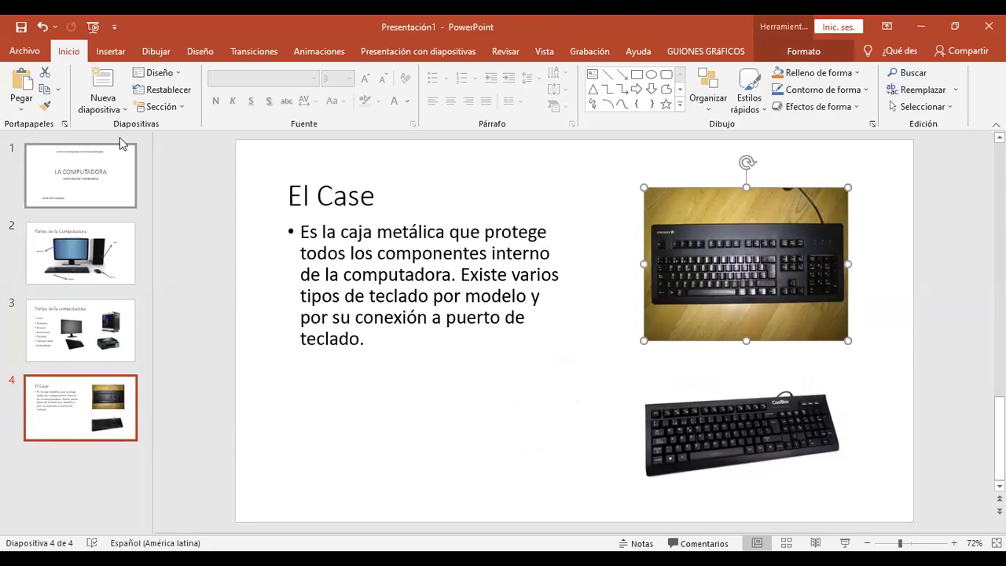
Step: Show the Modelos 3D source choices, Este Dispositivo and Modelos 3D de Archivo, under Insertar
{"action": "left_click", "coordinate": [111, 51]}
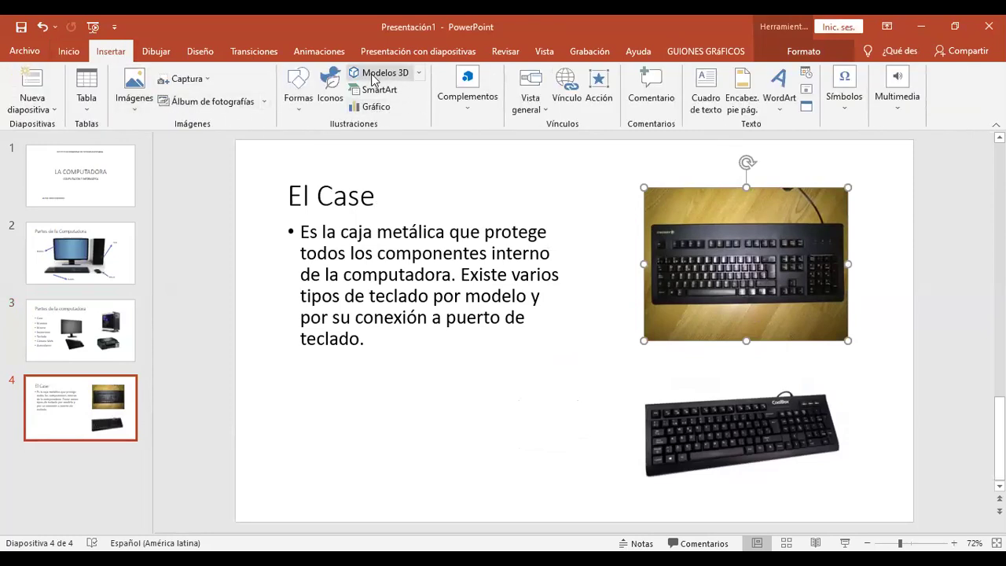
{"action": "left_click", "coordinate": [422, 74]}
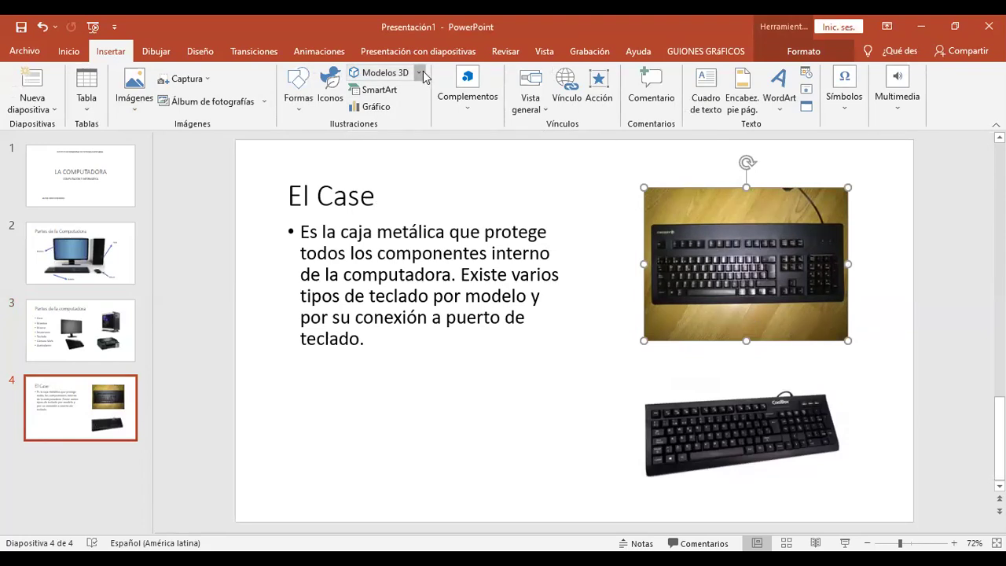
{"action": "left_click", "coordinate": [421, 73]}
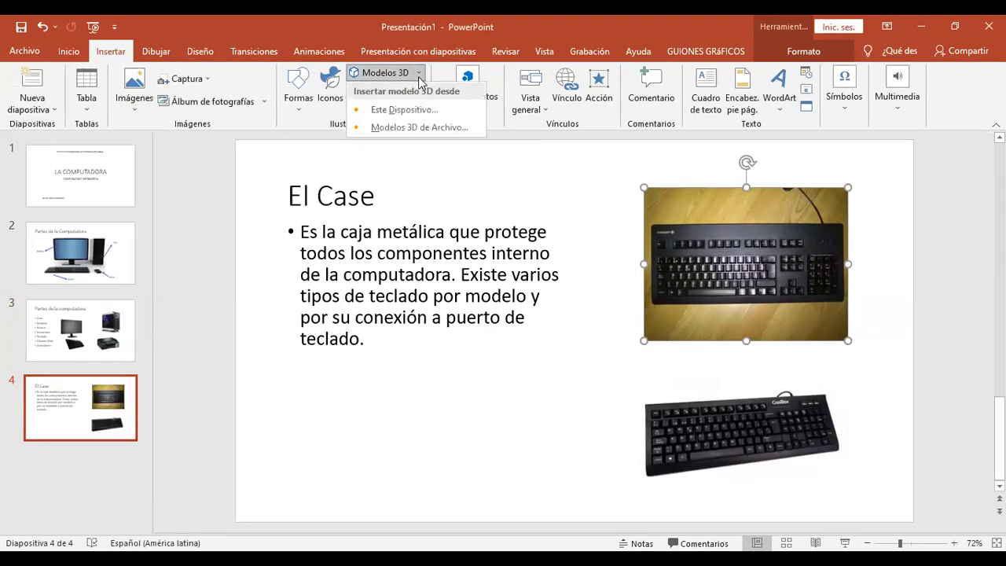
{"action": "left_click", "coordinate": [386, 76]}
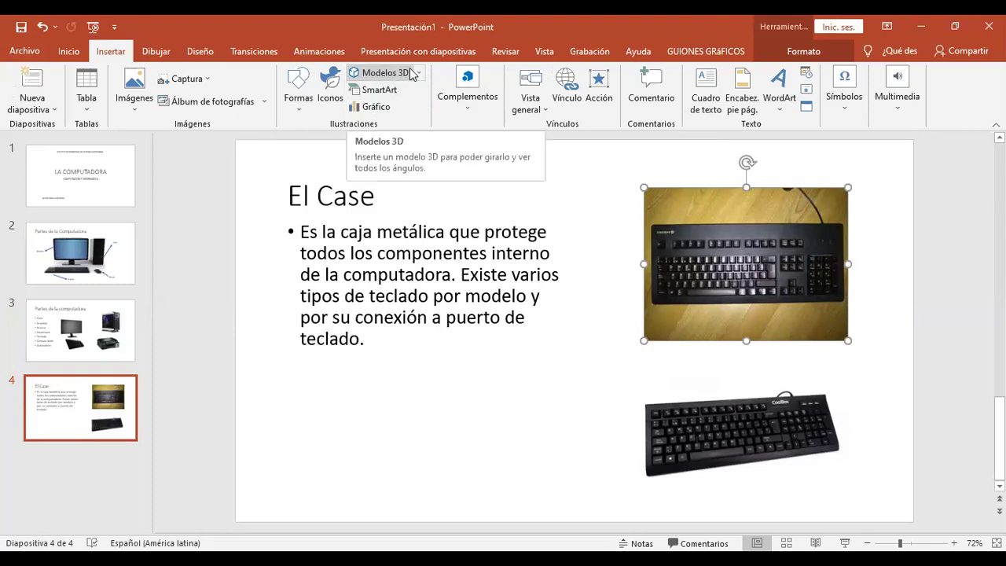
{"action": "left_click", "coordinate": [421, 73]}
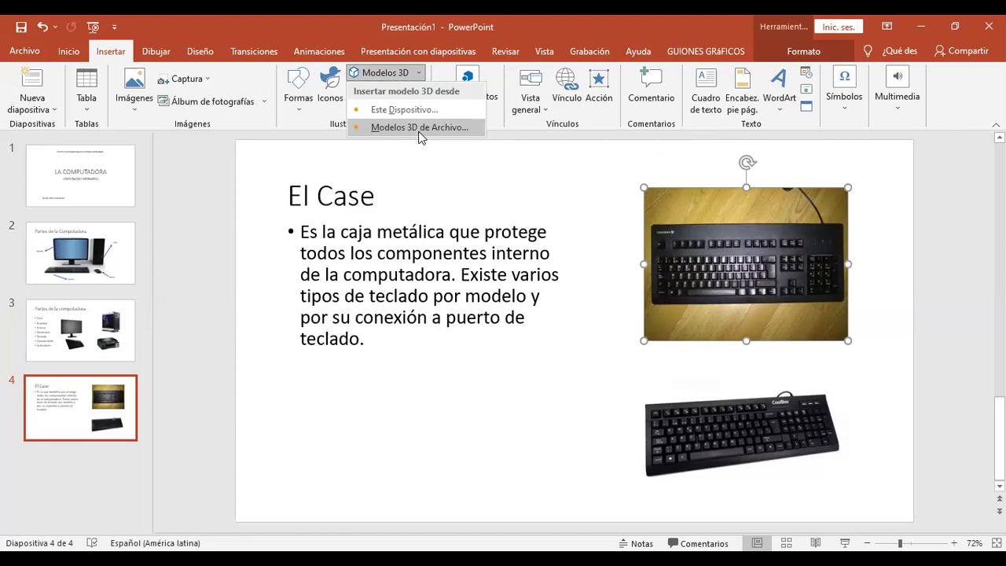
{"action": "left_click", "coordinate": [420, 128]}
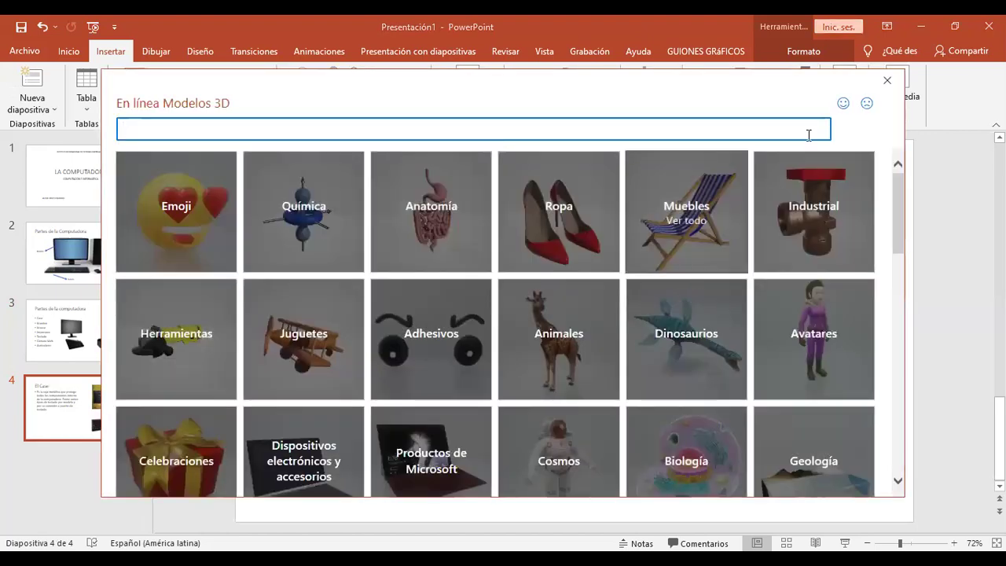
{"action": "left_click", "coordinate": [888, 82]}
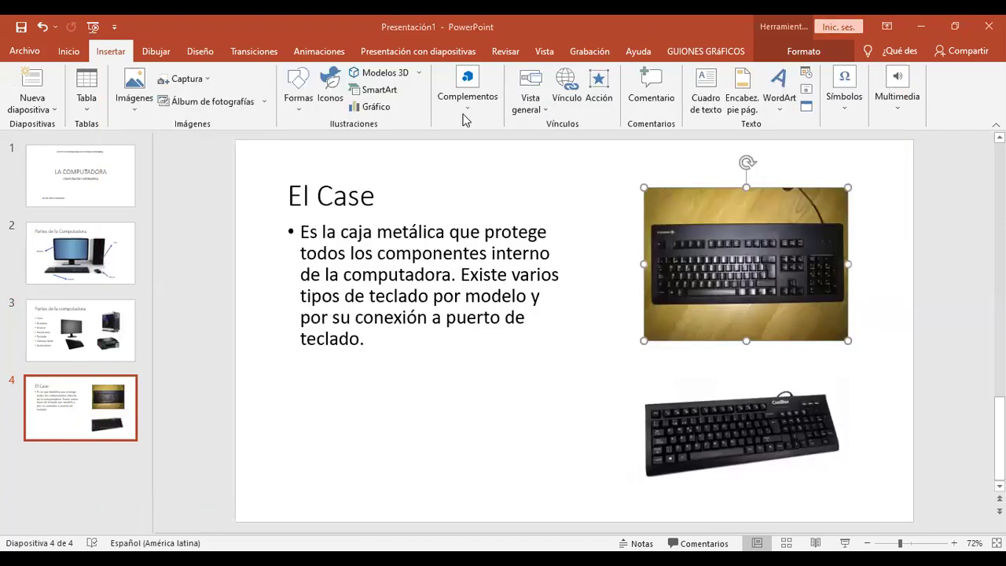
{"action": "left_click", "coordinate": [420, 75]}
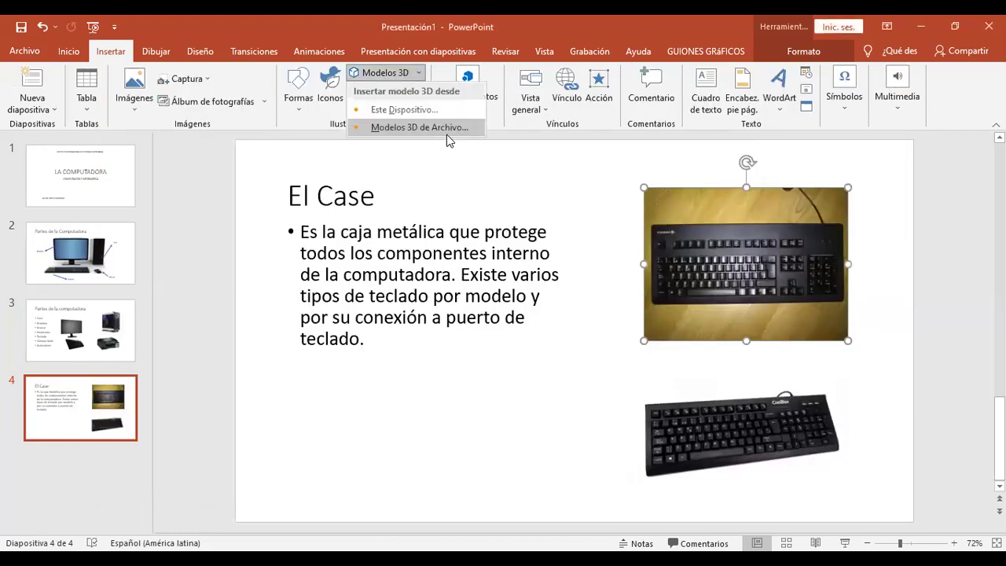
Step: Open Modelos 3D de Archivo and enter the 'Dispositivos electrónicos y accesorios' category
{"action": "left_click", "coordinate": [447, 135]}
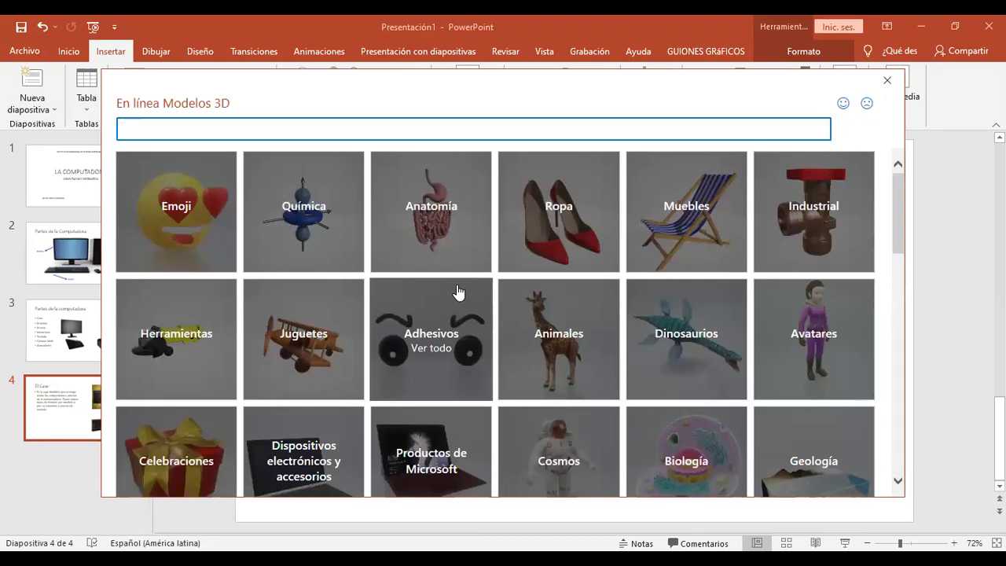
{"action": "scroll", "coordinate": [460, 283], "scroll_direction": "down", "scroll_amount": 2}
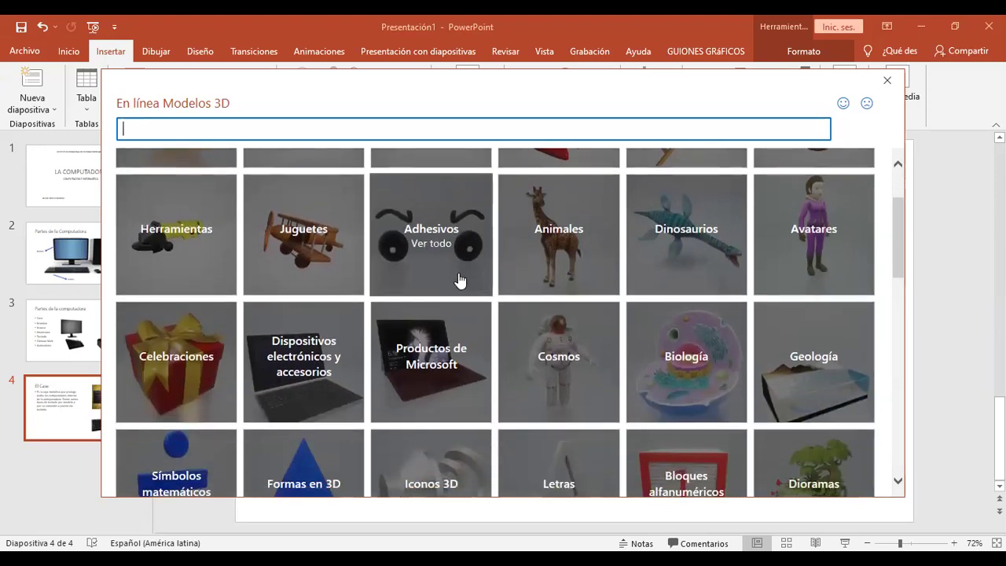
{"action": "scroll", "coordinate": [463, 276], "scroll_direction": "down", "scroll_amount": 1}
{"action": "scroll", "coordinate": [460, 271], "scroll_direction": "up", "scroll_amount": 2}
{"action": "scroll", "coordinate": [440, 255], "scroll_direction": "down", "scroll_amount": 2}
{"action": "scroll", "coordinate": [426, 247], "scroll_direction": "down", "scroll_amount": 1}
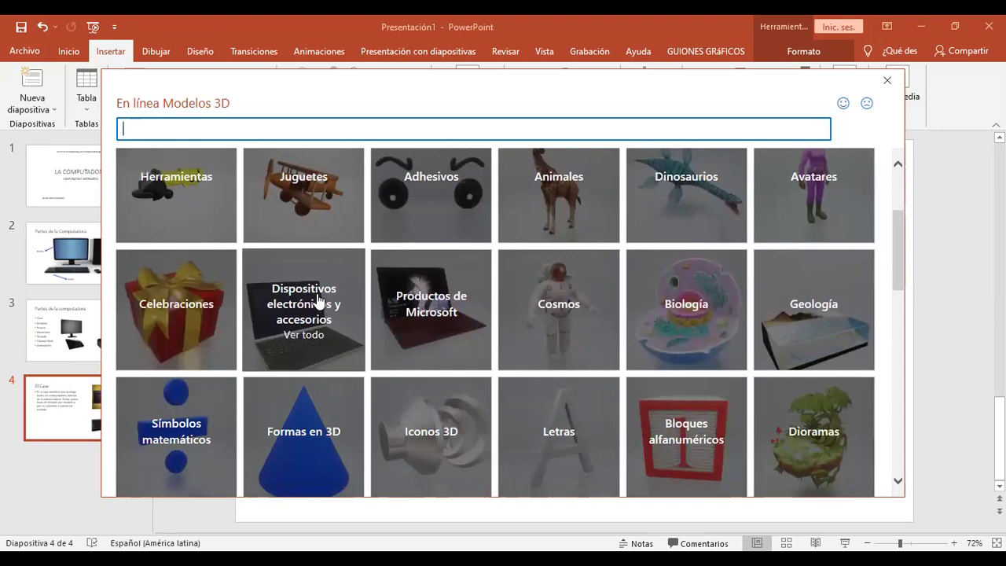
{"action": "scroll", "coordinate": [318, 300], "scroll_direction": "down", "scroll_amount": 1}
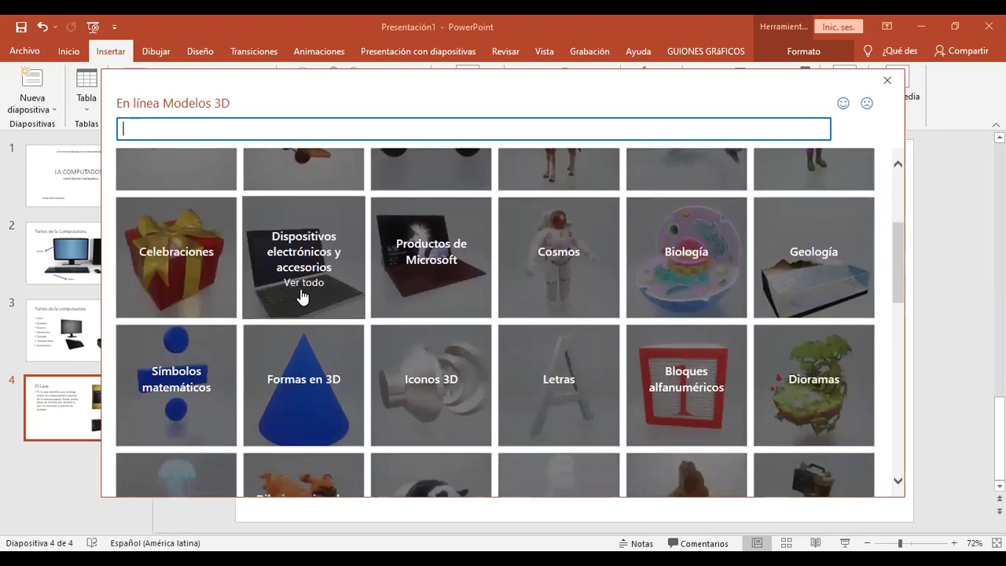
{"action": "scroll", "coordinate": [308, 262], "scroll_direction": "down", "scroll_amount": 1}
{"action": "scroll", "coordinate": [305, 261], "scroll_direction": "down", "scroll_amount": 1}
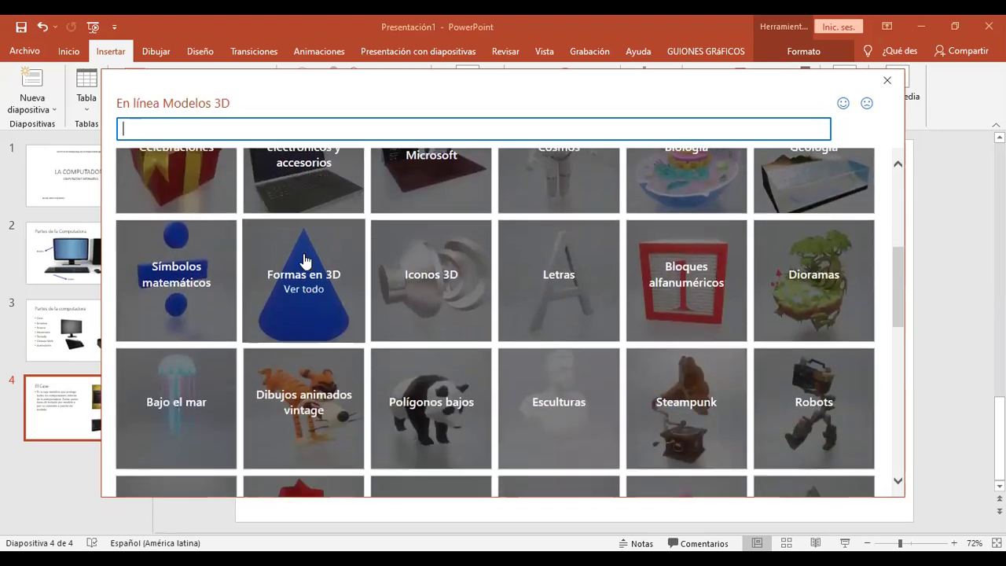
{"action": "scroll", "coordinate": [305, 261], "scroll_direction": "down", "scroll_amount": 2}
{"action": "scroll", "coordinate": [305, 261], "scroll_direction": "down", "scroll_amount": 3}
{"action": "scroll", "coordinate": [305, 261], "scroll_direction": "down", "scroll_amount": 2}
{"action": "scroll", "coordinate": [305, 261], "scroll_direction": "down", "scroll_amount": 1}
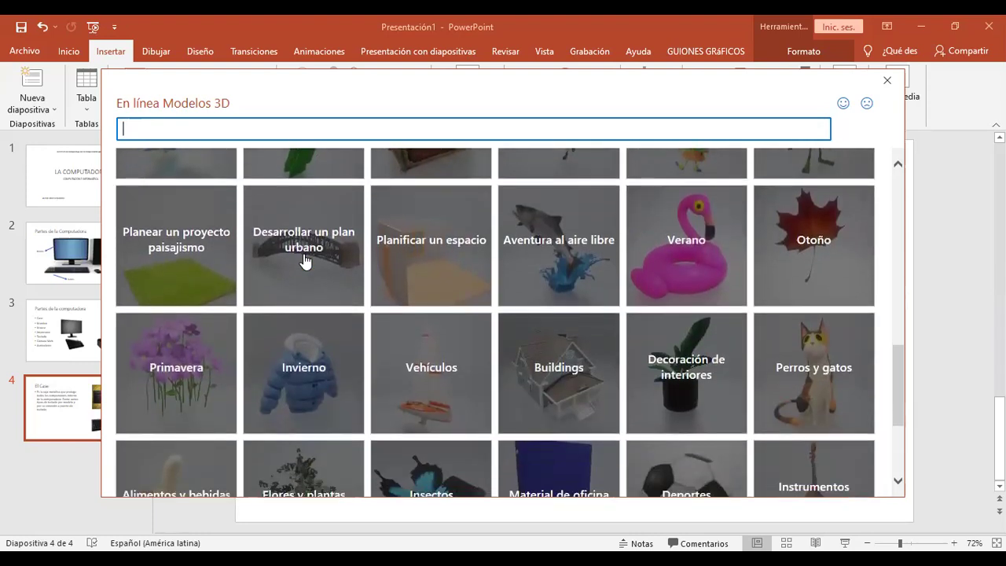
{"action": "scroll", "coordinate": [305, 261], "scroll_direction": "down", "scroll_amount": 3}
{"action": "scroll", "coordinate": [305, 261], "scroll_direction": "up", "scroll_amount": 3}
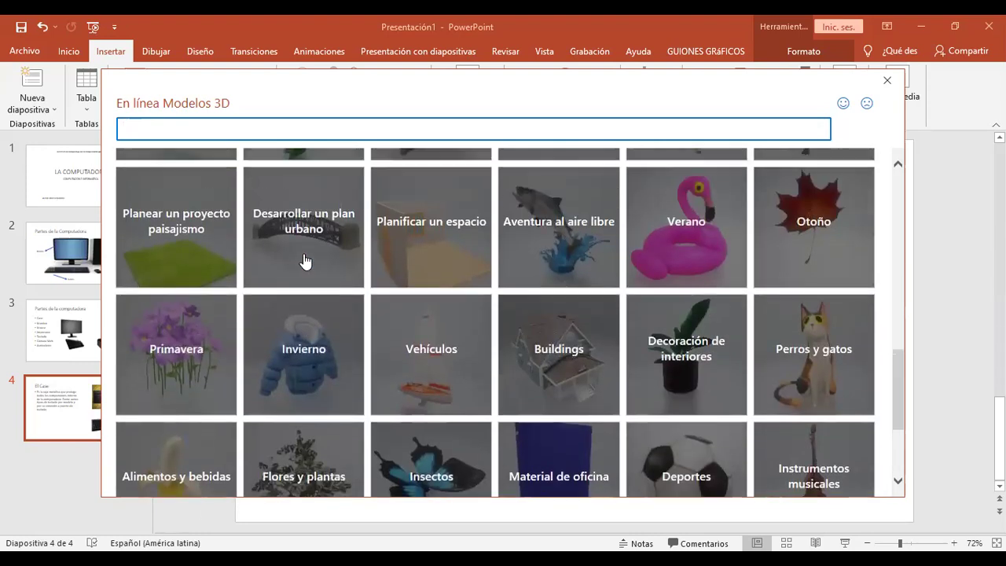
{"action": "scroll", "coordinate": [305, 261], "scroll_direction": "up", "scroll_amount": 3}
{"action": "scroll", "coordinate": [305, 261], "scroll_direction": "up", "scroll_amount": 4}
{"action": "scroll", "coordinate": [305, 261], "scroll_direction": "up", "scroll_amount": 2}
{"action": "scroll", "coordinate": [305, 261], "scroll_direction": "up", "scroll_amount": 2}
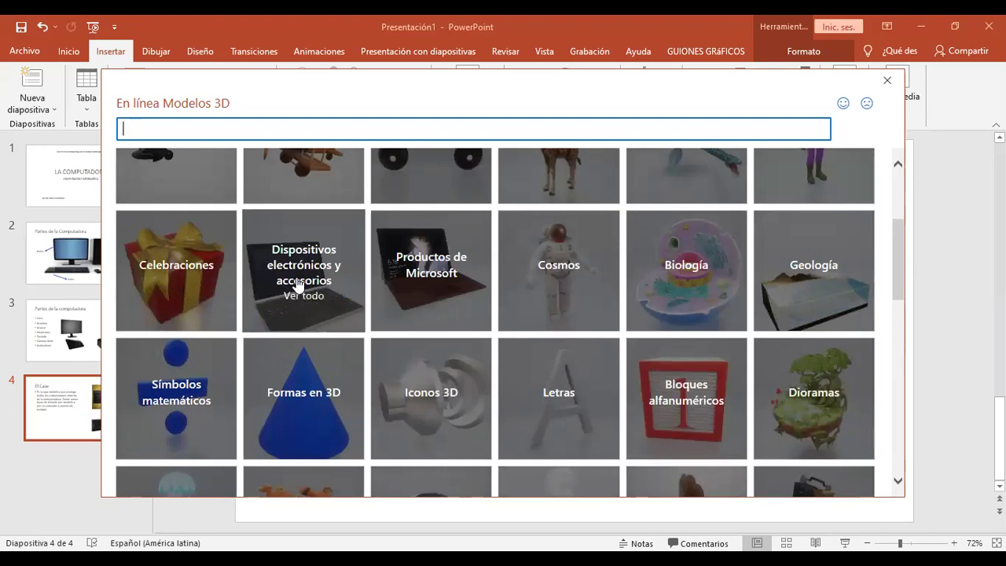
{"action": "left_click", "coordinate": [320, 286]}
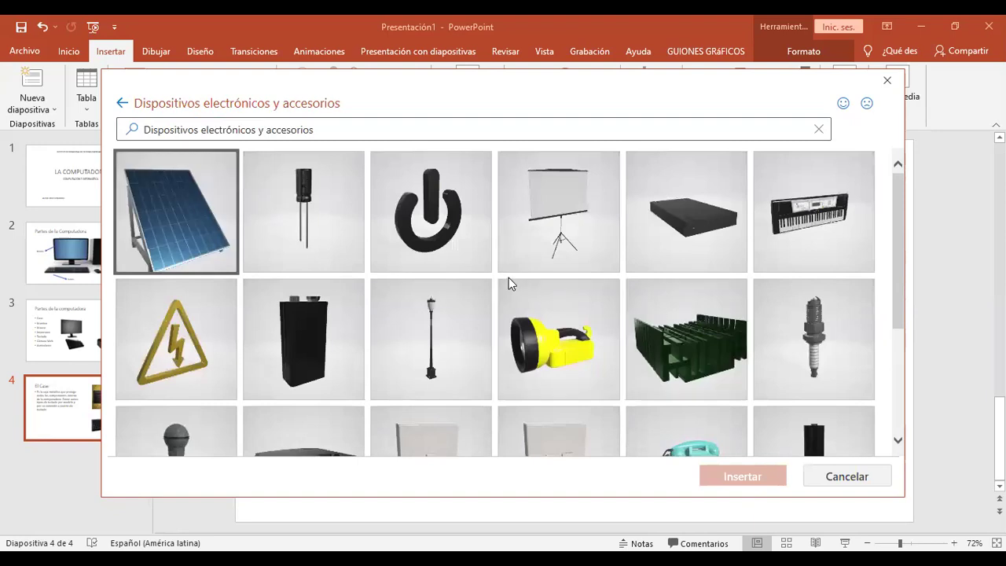
Step: Select the desktop computer model from the device models and insert it with Insertar (1)
{"action": "scroll", "coordinate": [429, 274], "scroll_direction": "down", "scroll_amount": 3}
{"action": "scroll", "coordinate": [429, 274], "scroll_direction": "down", "scroll_amount": 1}
{"action": "scroll", "coordinate": [430, 273], "scroll_direction": "down", "scroll_amount": 3}
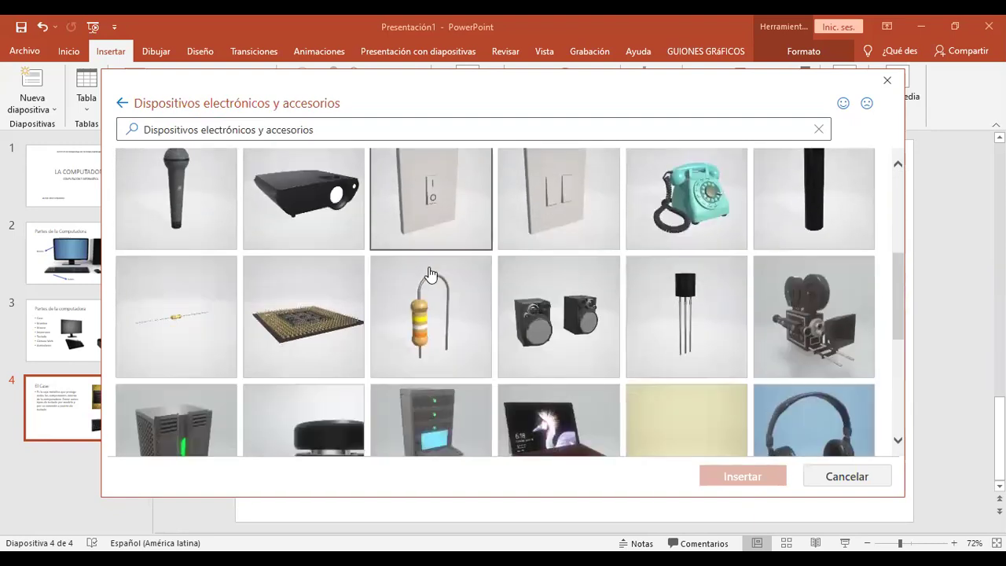
{"action": "scroll", "coordinate": [430, 283], "scroll_direction": "down", "scroll_amount": 1}
{"action": "scroll", "coordinate": [393, 268], "scroll_direction": "down", "scroll_amount": 3}
{"action": "scroll", "coordinate": [354, 260], "scroll_direction": "up", "scroll_amount": 2}
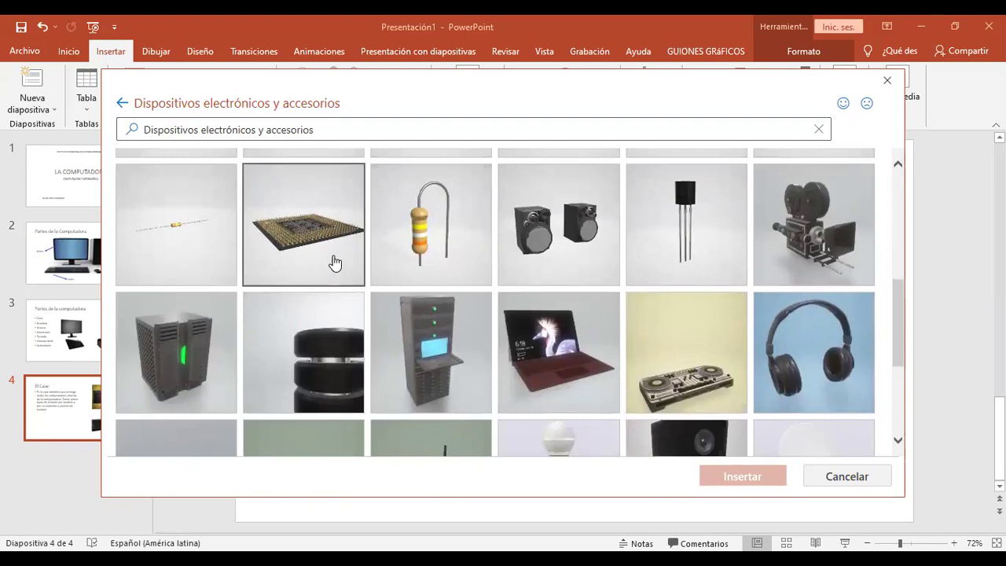
{"action": "scroll", "coordinate": [526, 356], "scroll_direction": "down", "scroll_amount": 1}
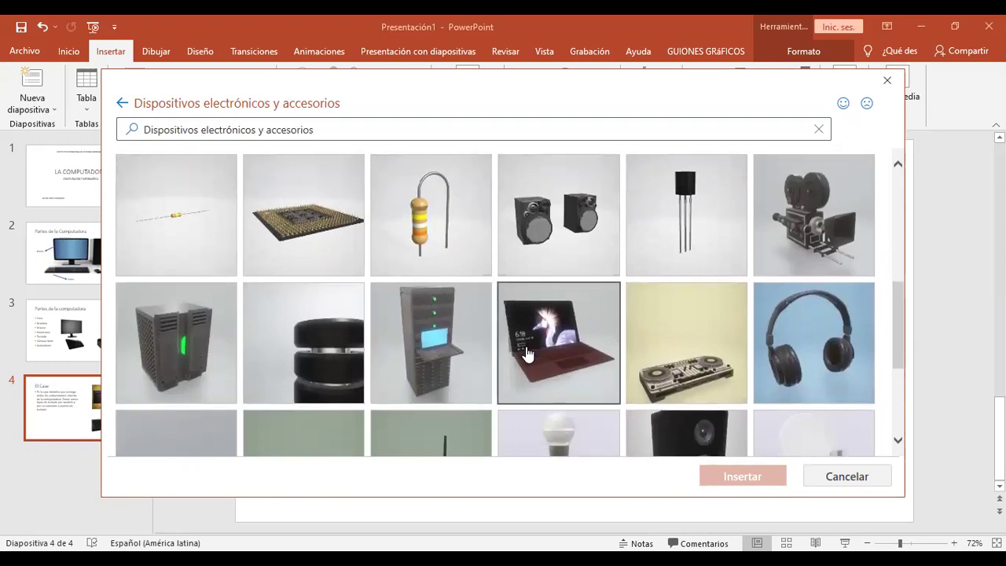
{"action": "scroll", "coordinate": [793, 315], "scroll_direction": "down", "scroll_amount": 1}
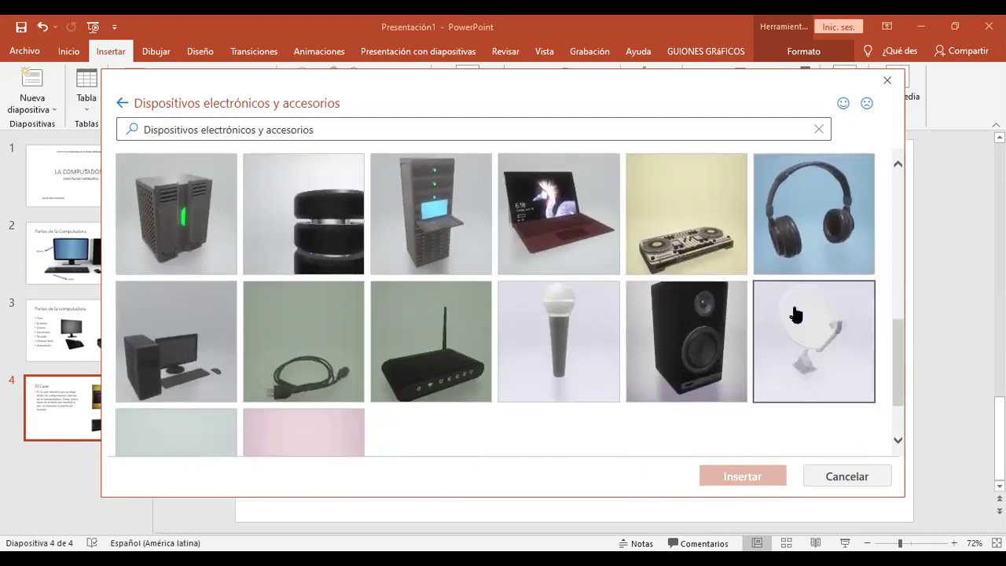
{"action": "left_click", "coordinate": [155, 378]}
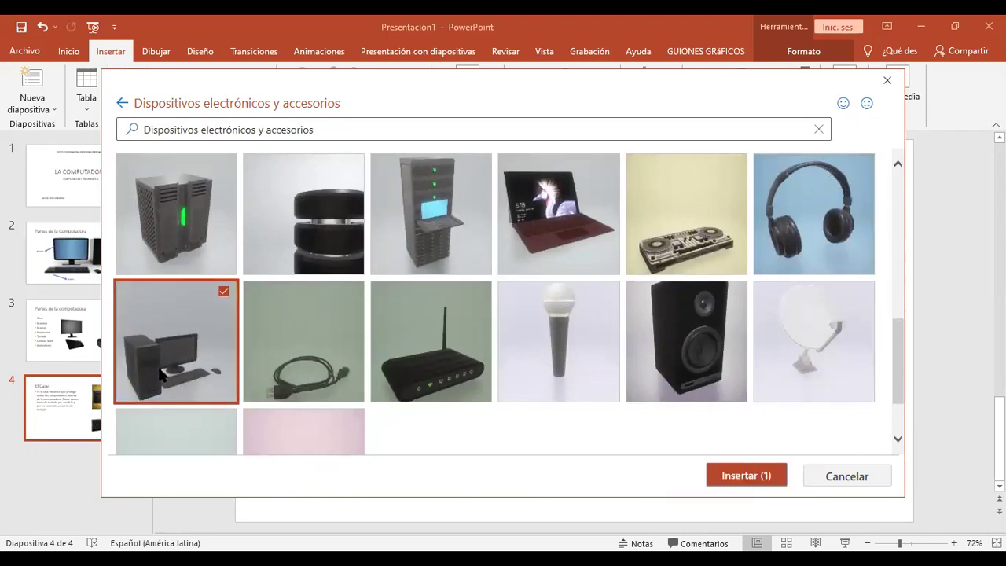
{"action": "left_click", "coordinate": [743, 476]}
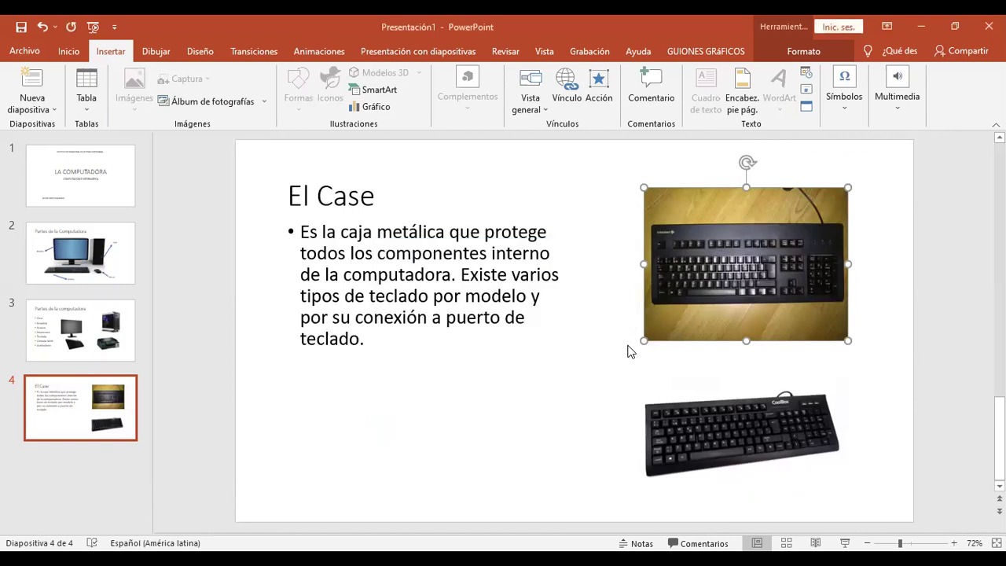
Step: Move and rotate the 3D computer model below the text, then delete it
{"action": "left_click_drag", "start_coordinate": [629, 351], "coordinate": [467, 434]}
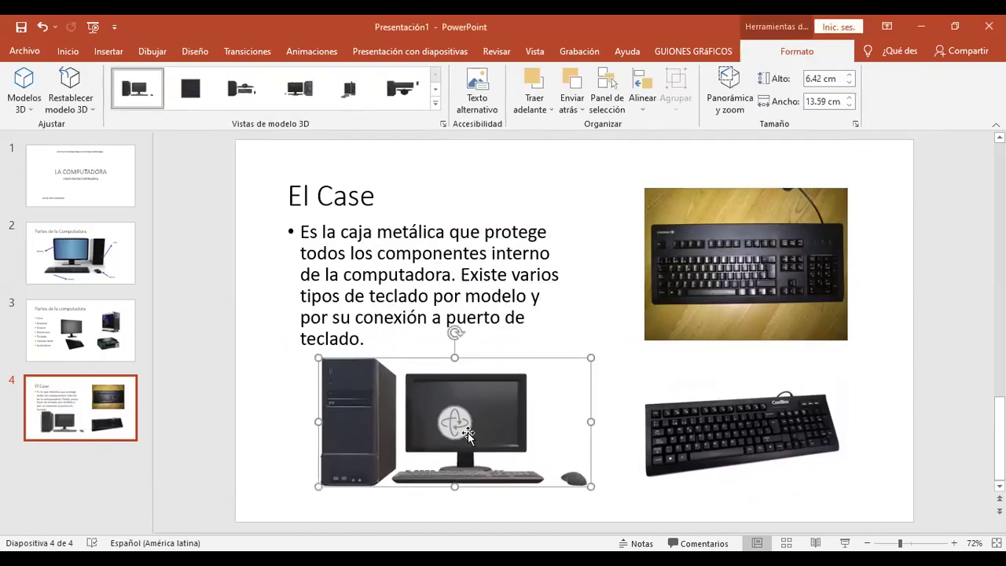
{"action": "mouse_move", "coordinate": [467, 435]}
{"action": "left_mouse_down"}
{"action": "mouse_move", "coordinate": [666, 410]}
{"action": "mouse_move", "coordinate": [670, 379]}
{"action": "mouse_move", "coordinate": [526, 370]}
{"action": "mouse_move", "coordinate": [380, 335]}
{"action": "mouse_move", "coordinate": [323, 393]}
{"action": "mouse_move", "coordinate": [243, 418]}
{"action": "mouse_move", "coordinate": [175, 417]}
{"action": "mouse_move", "coordinate": [150, 436]}
{"action": "mouse_move", "coordinate": [270, 357]}
{"action": "mouse_move", "coordinate": [463, 317]}
{"action": "mouse_move", "coordinate": [434, 279]}
{"action": "mouse_move", "coordinate": [602, 292]}
{"action": "mouse_move", "coordinate": [574, 404]}
{"action": "mouse_move", "coordinate": [432, 427]}
{"action": "mouse_move", "coordinate": [440, 424]}
{"action": "left_mouse_up"}
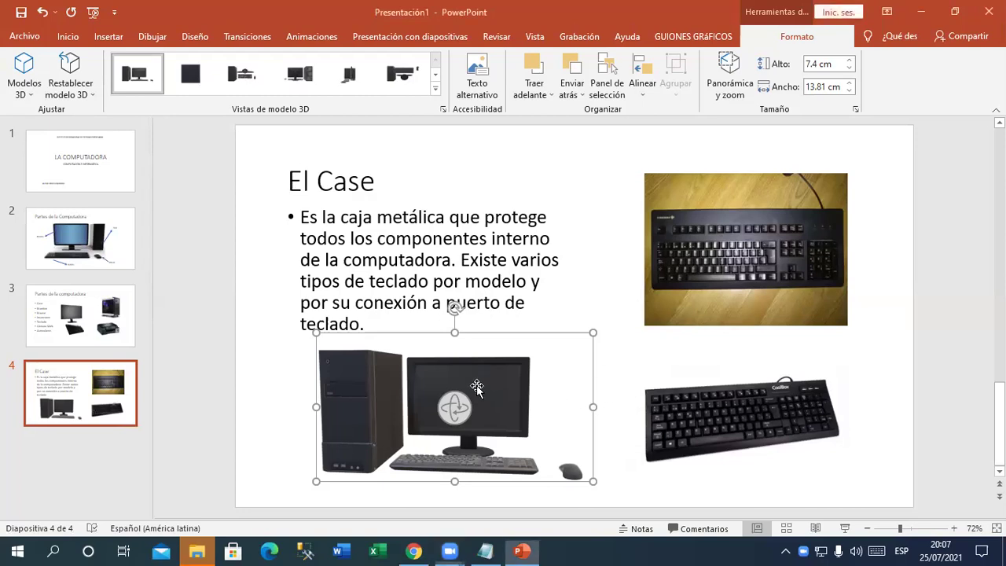
{"action": "left_click_drag", "start_coordinate": [483, 385], "coordinate": [462, 392]}
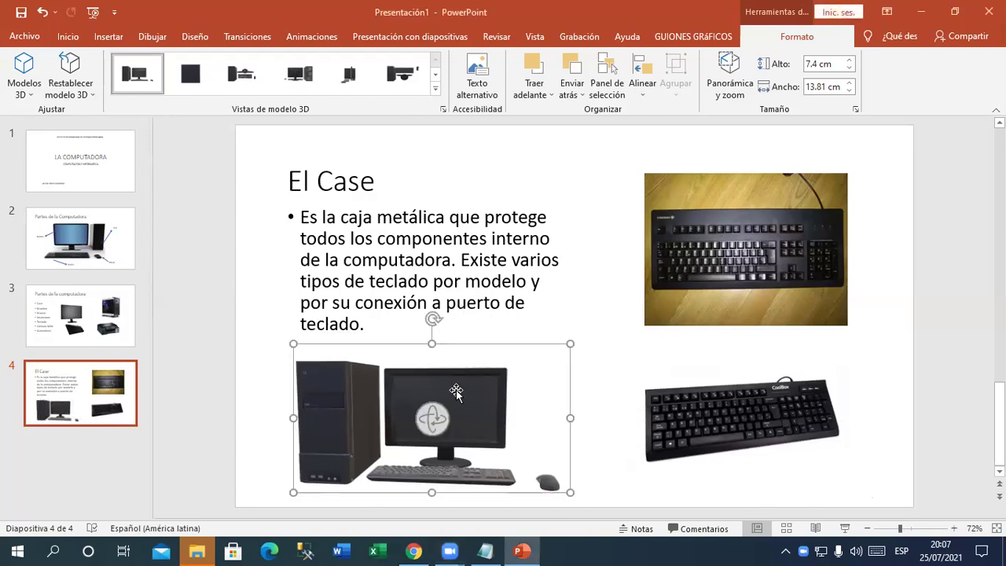
{"action": "key", "text": "Delete"}
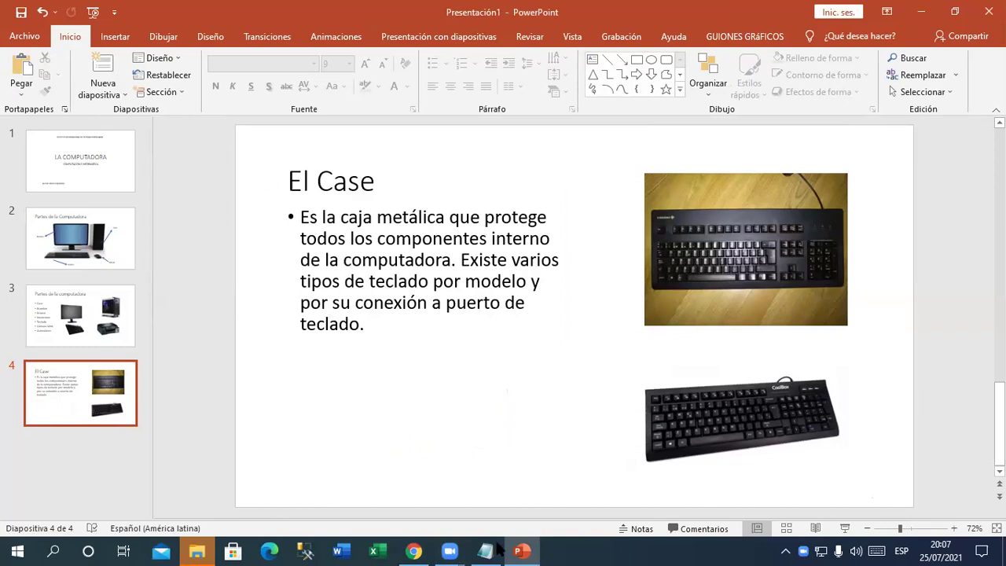
Step: Reopen the online 3D model library via Insertar > Modelos 3D > Modelos 3D de Archivo
{"action": "left_click", "coordinate": [114, 36]}
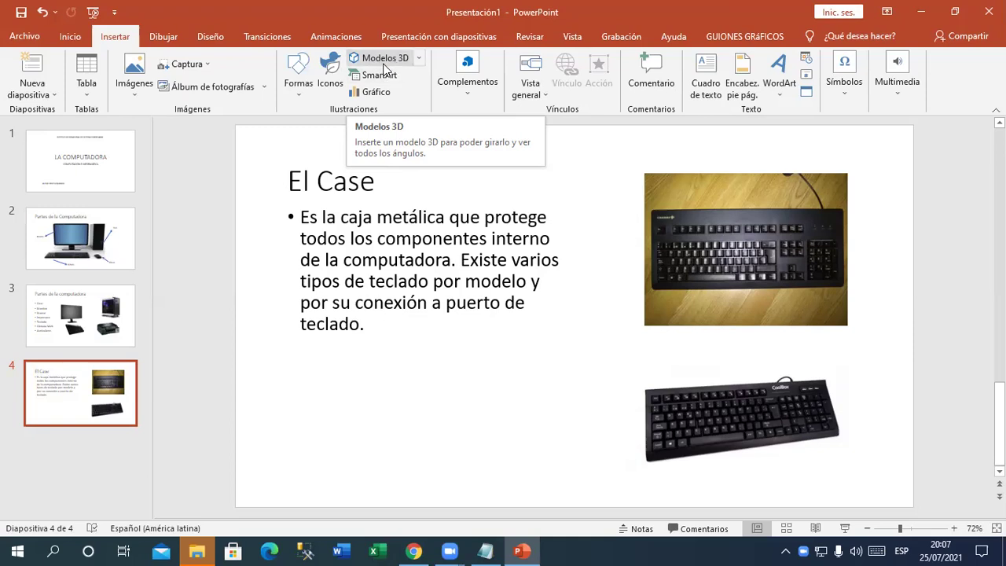
{"action": "left_click", "coordinate": [420, 59]}
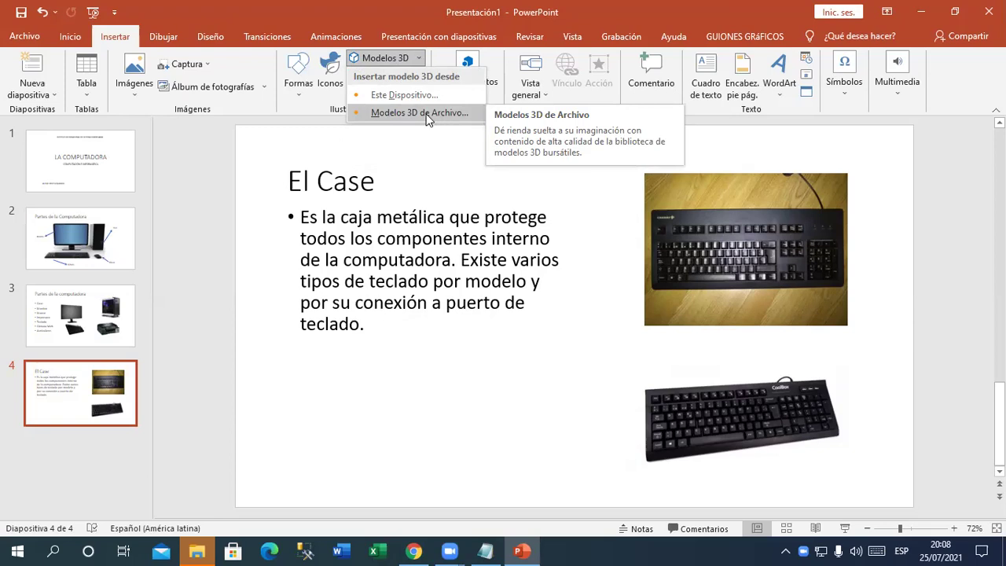
{"action": "left_click", "coordinate": [418, 112]}
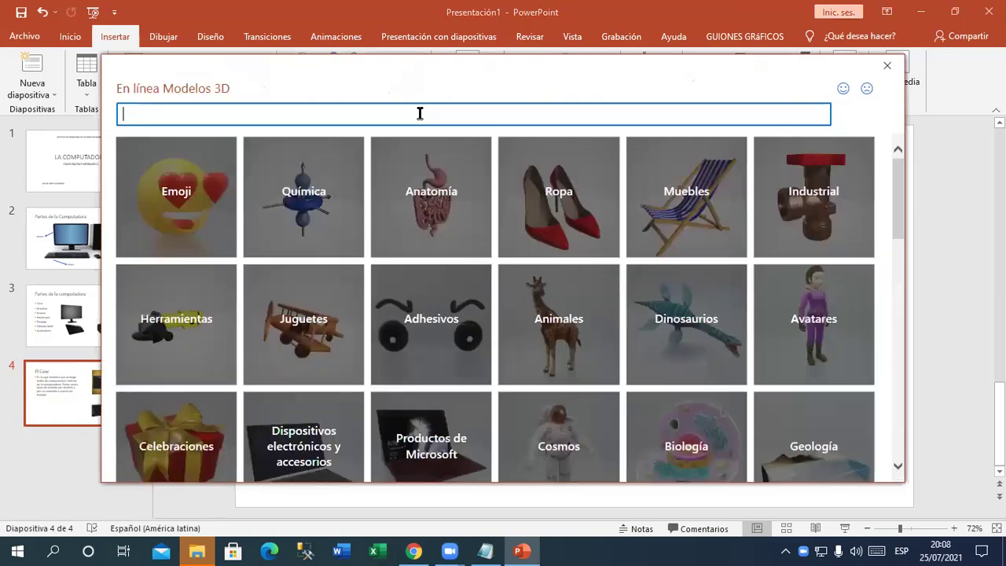
Step: In 'Dispositivos electrónicos y accesorios', select the desktop computer model and insert it
{"action": "scroll", "coordinate": [461, 283], "scroll_direction": "down", "scroll_amount": 3}
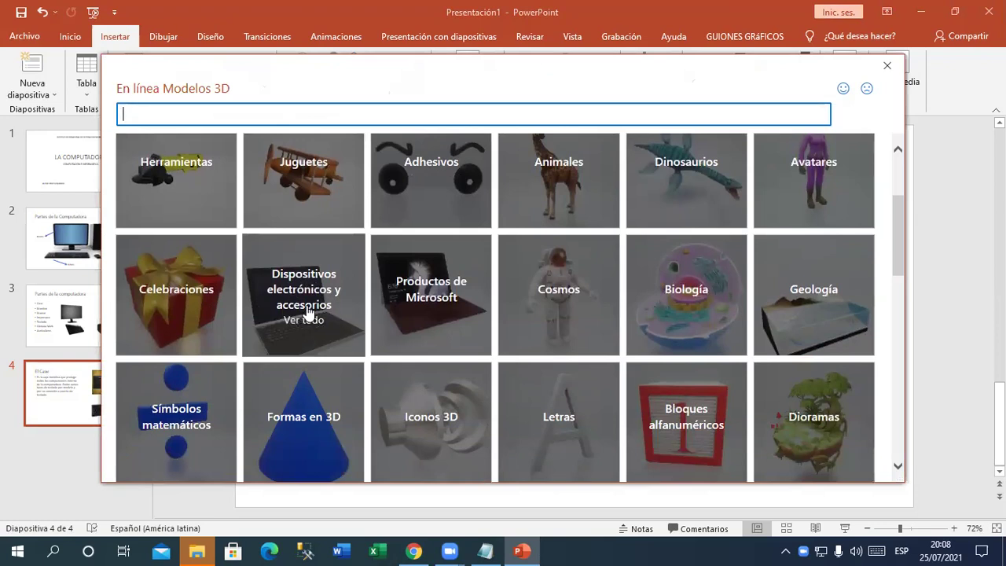
{"action": "left_click", "coordinate": [307, 309]}
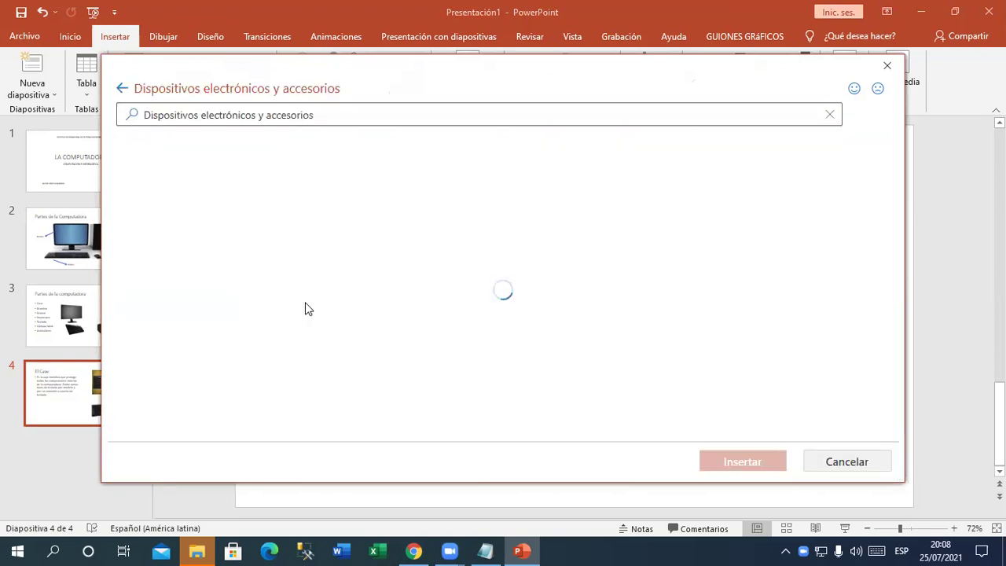
{"action": "scroll", "coordinate": [309, 310], "scroll_direction": "down", "scroll_amount": 2}
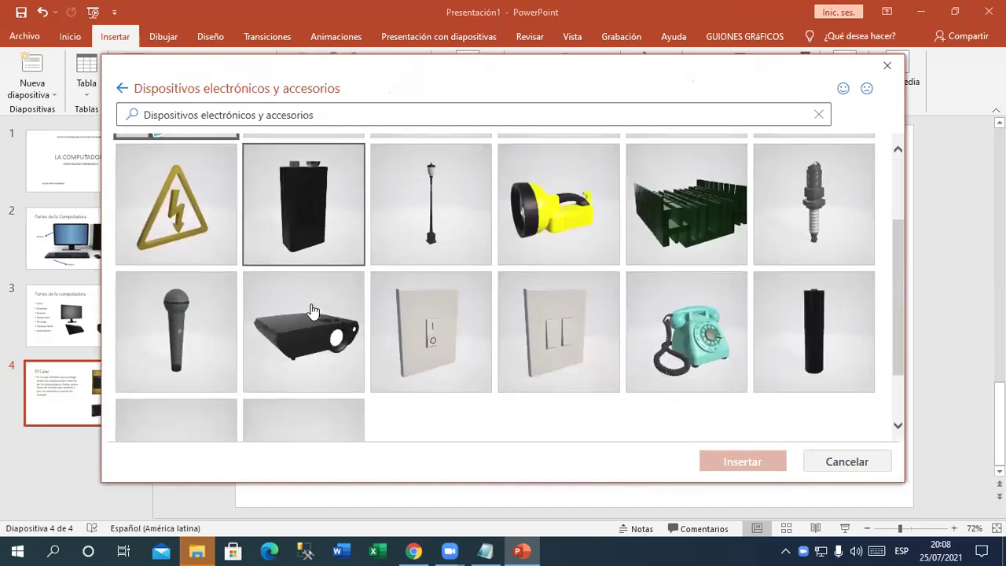
{"action": "scroll", "coordinate": [311, 311], "scroll_direction": "down", "scroll_amount": 2}
{"action": "scroll", "coordinate": [313, 312], "scroll_direction": "down", "scroll_amount": 5}
{"action": "scroll", "coordinate": [315, 315], "scroll_direction": "down", "scroll_amount": 3}
{"action": "scroll", "coordinate": [299, 324], "scroll_direction": "down", "scroll_amount": 2}
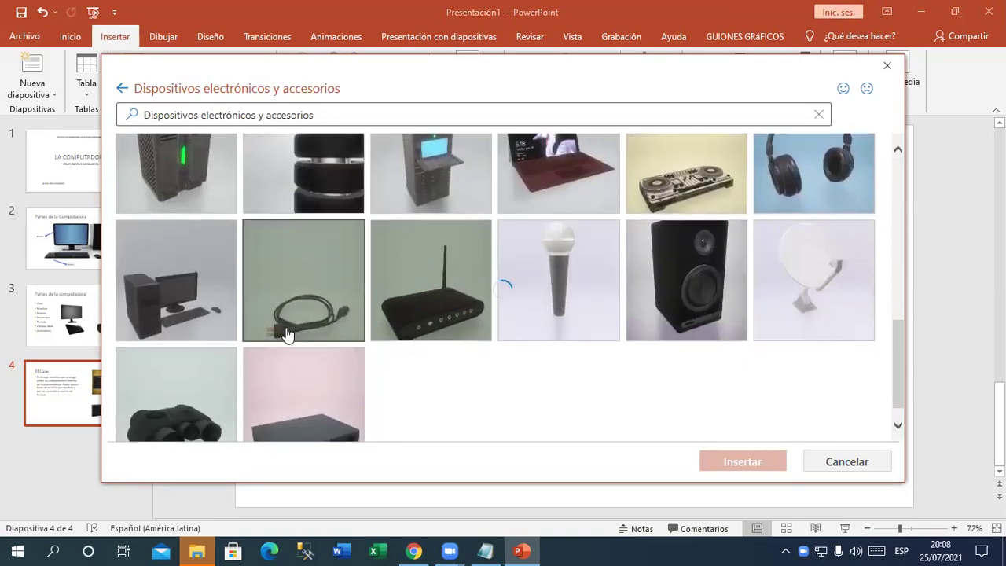
{"action": "left_click", "coordinate": [170, 310]}
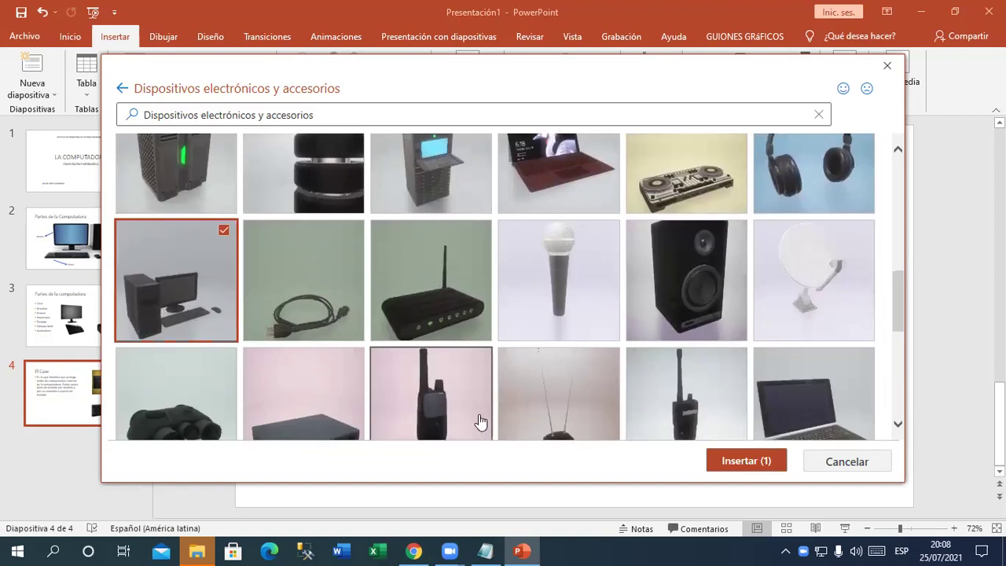
{"action": "left_click", "coordinate": [743, 468]}
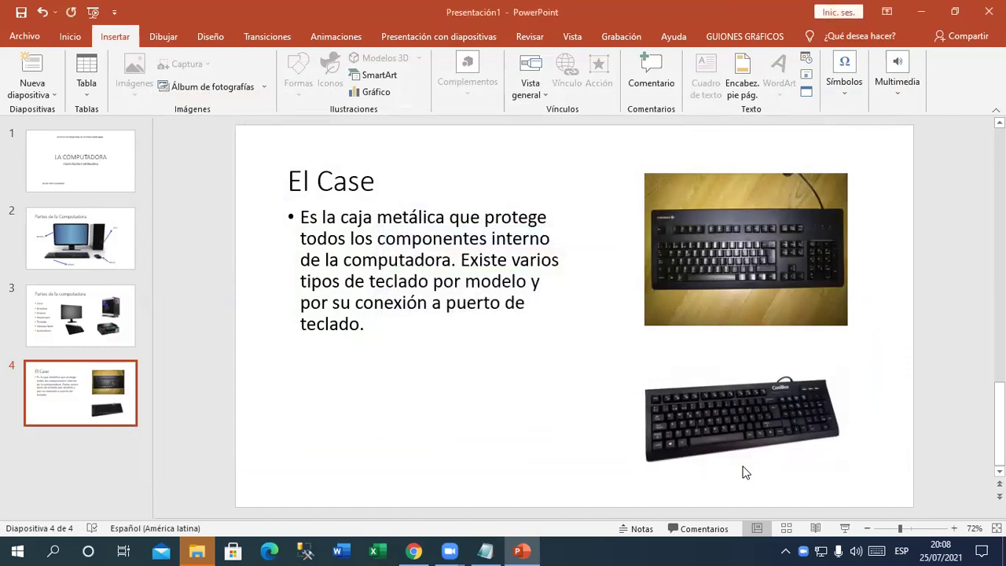
Step: Move the computer model below the El Case text, shrink it to about 9.69 cm wide, and rotate it
{"action": "left_click_drag", "start_coordinate": [616, 342], "coordinate": [486, 425]}
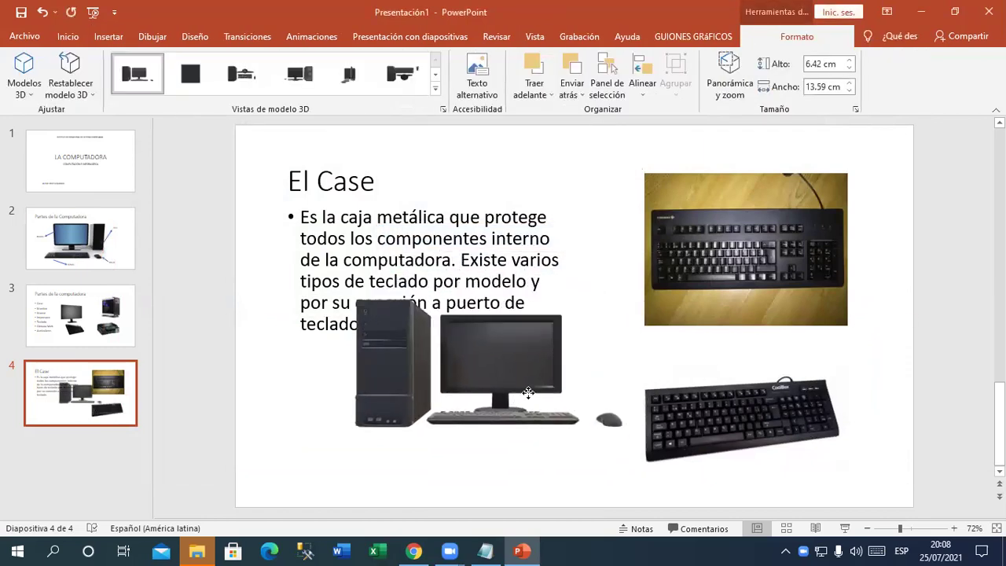
{"action": "left_click_drag", "start_coordinate": [578, 333], "coordinate": [502, 364]}
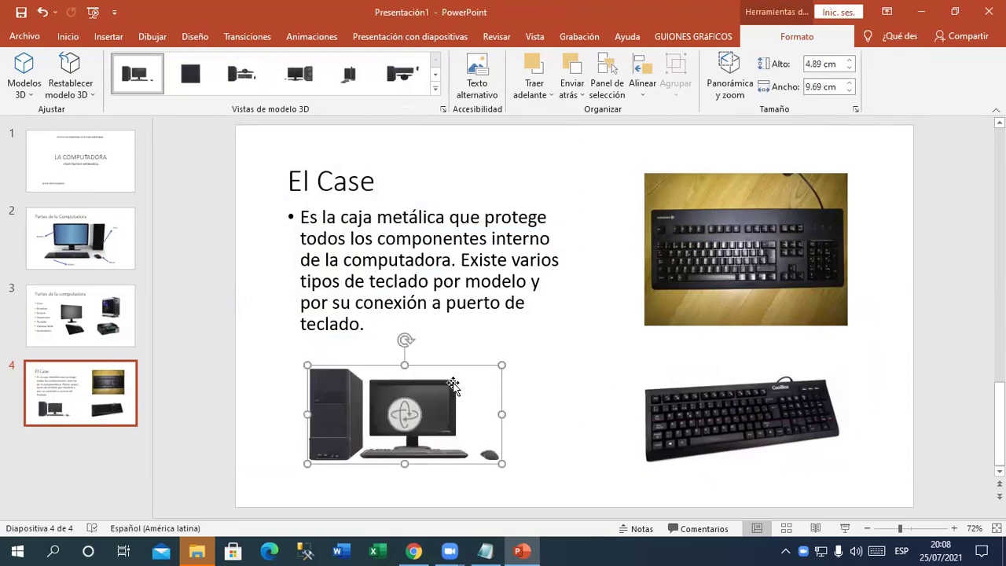
{"action": "left_click_drag", "start_coordinate": [453, 386], "coordinate": [480, 379]}
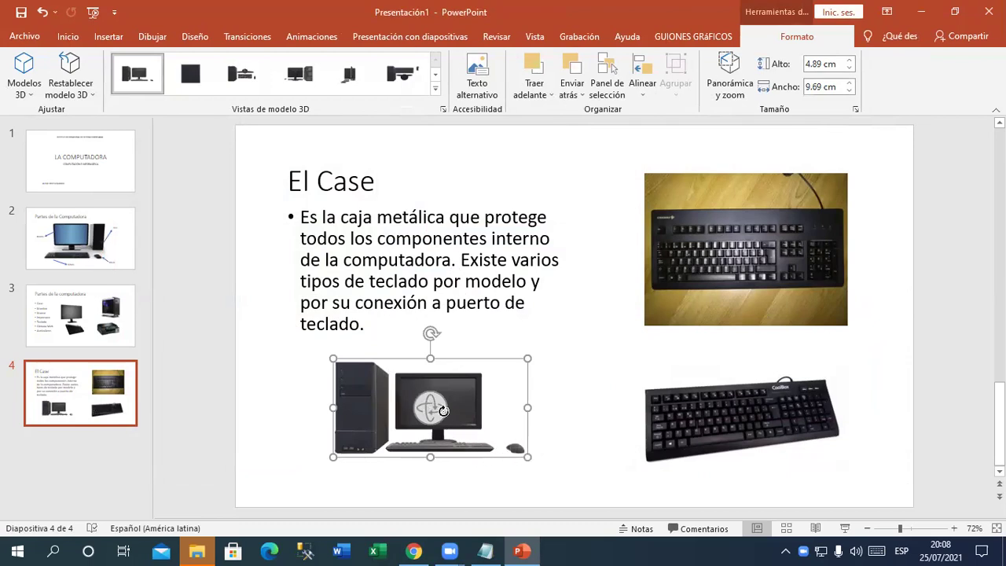
{"action": "mouse_move", "coordinate": [438, 415]}
{"action": "left_mouse_down"}
{"action": "mouse_move", "coordinate": [461, 404]}
{"action": "mouse_move", "coordinate": [626, 395]}
{"action": "mouse_move", "coordinate": [445, 327]}
{"action": "mouse_move", "coordinate": [477, 435]}
{"action": "left_mouse_up"}
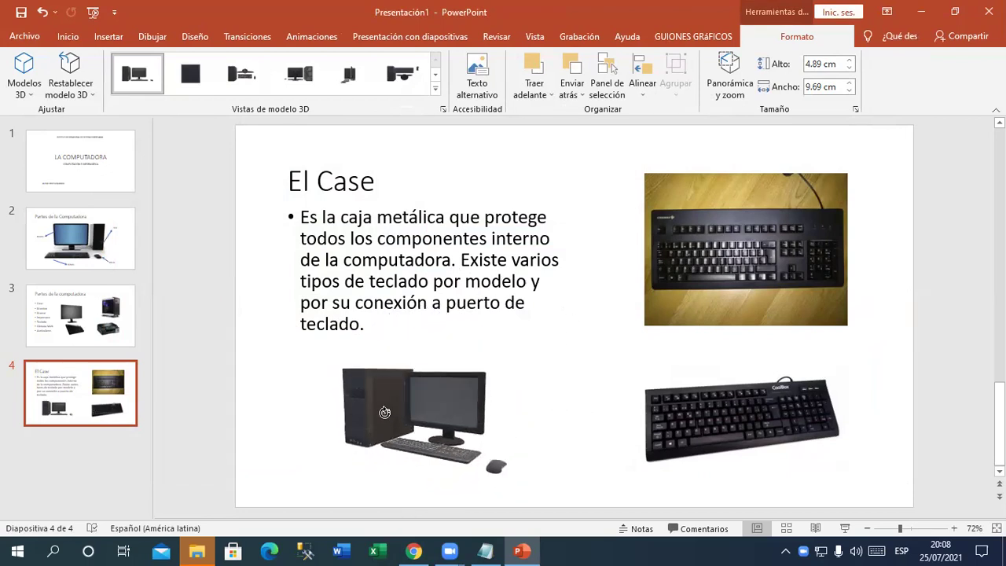
{"action": "mouse_move", "coordinate": [478, 435]}
{"action": "left_mouse_down"}
{"action": "mouse_move", "coordinate": [432, 409]}
{"action": "mouse_move", "coordinate": [483, 409]}
{"action": "mouse_move", "coordinate": [410, 408]}
{"action": "left_mouse_up"}
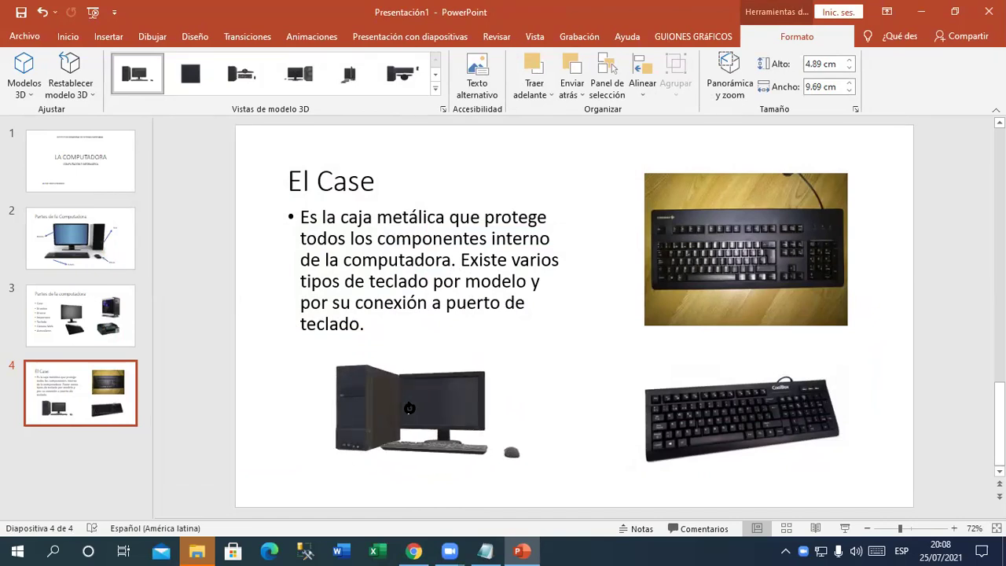
{"action": "left_click_drag", "start_coordinate": [410, 408], "coordinate": [476, 415]}
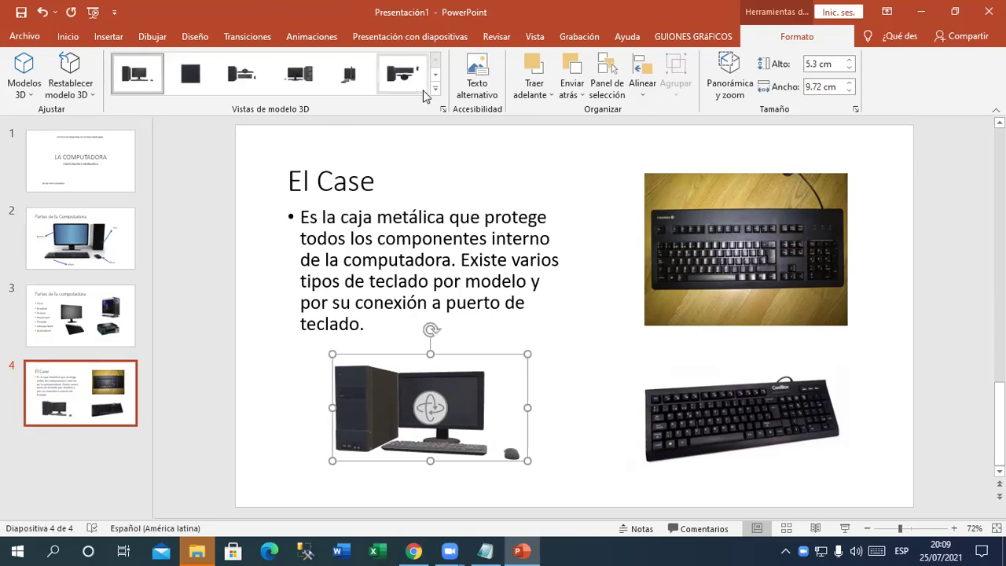
Step: Apply the front-left 3D Model View preset, fine-tune the angle, and deselect the model
{"action": "left_click", "coordinate": [393, 82]}
{"action": "left_click", "coordinate": [348, 78]}
{"action": "left_click", "coordinate": [310, 80]}
{"action": "left_click", "coordinate": [242, 74]}
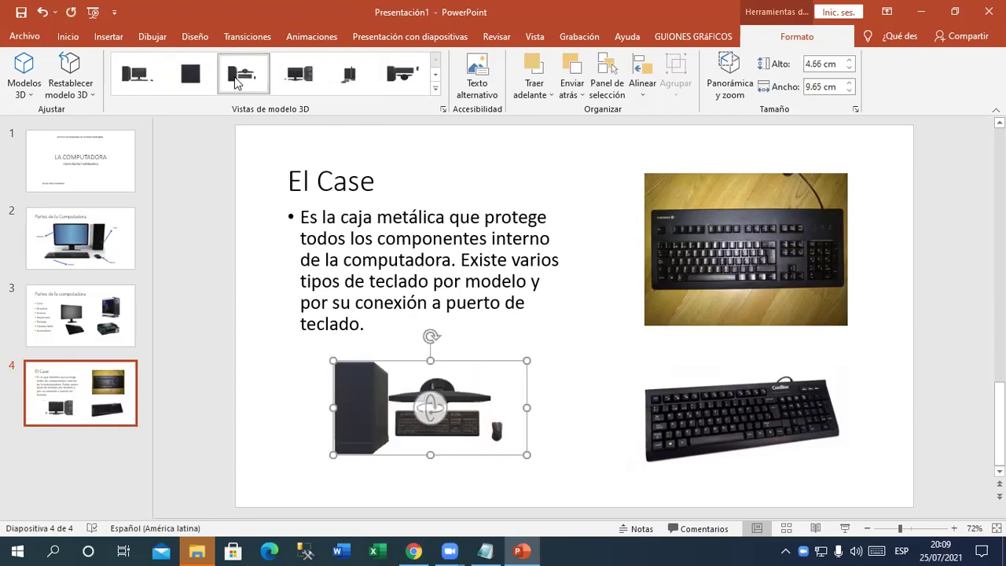
{"action": "left_click", "coordinate": [140, 74]}
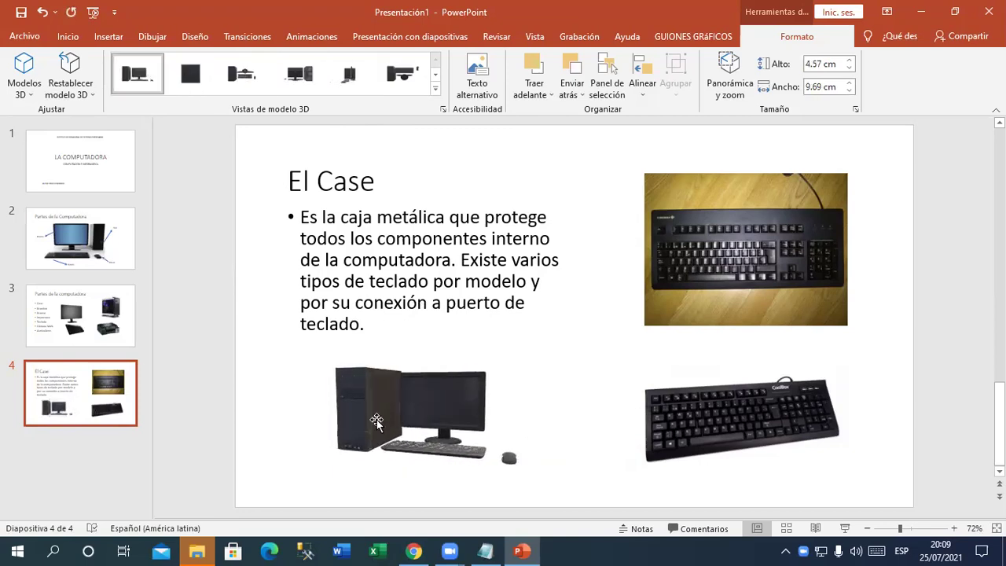
{"action": "left_click_drag", "start_coordinate": [425, 414], "coordinate": [209, 441]}
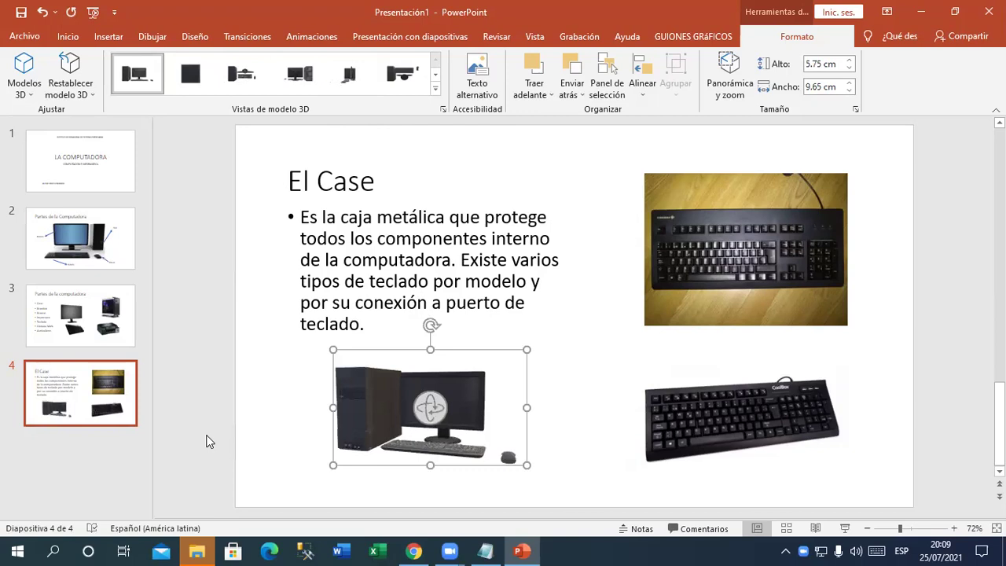
{"action": "left_click", "coordinate": [103, 405]}
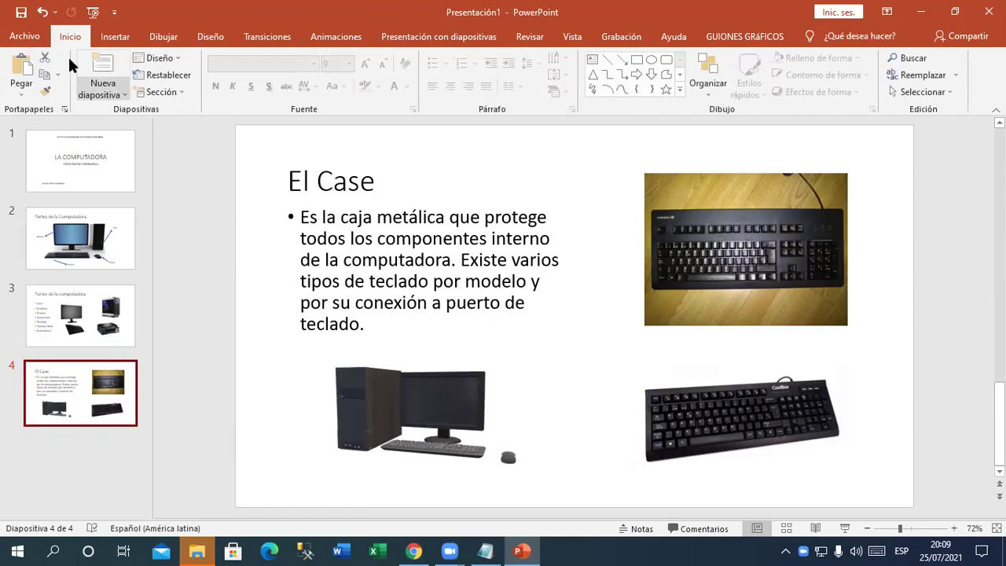
Step: Insert a new slide with the Dos objetos layout after El Case and return to it
{"action": "left_click", "coordinate": [114, 94]}
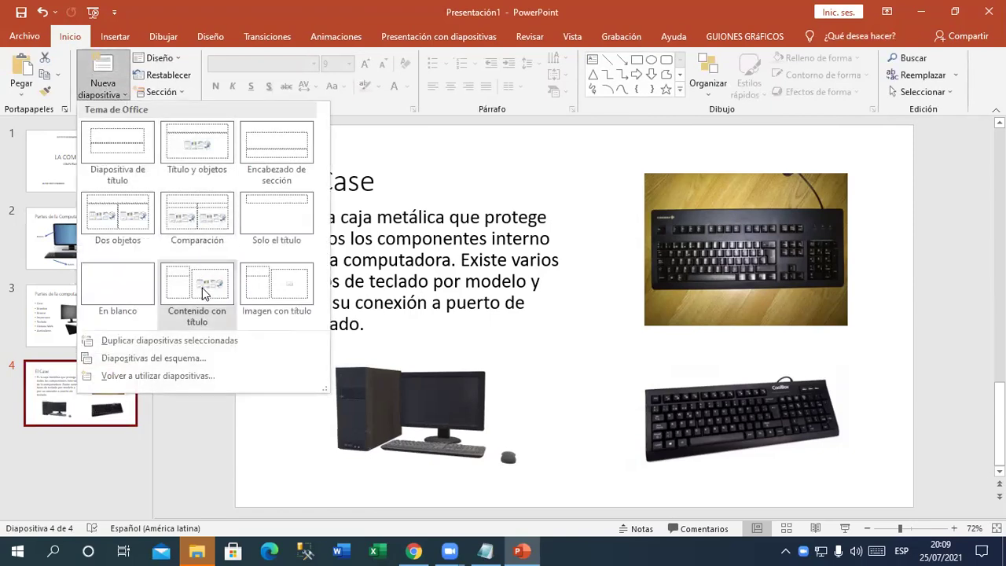
{"action": "left_click", "coordinate": [144, 250]}
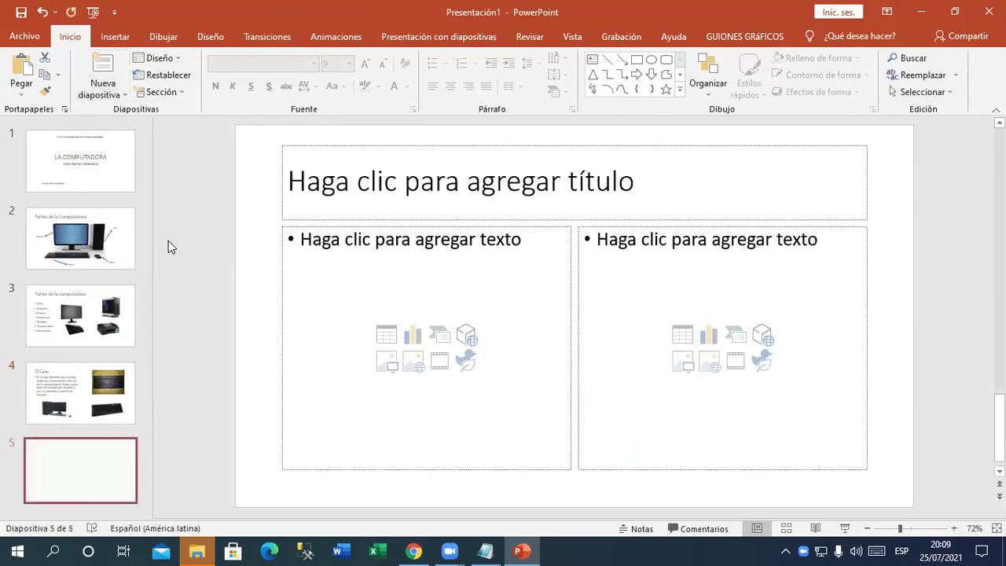
{"action": "left_click", "coordinate": [405, 200]}
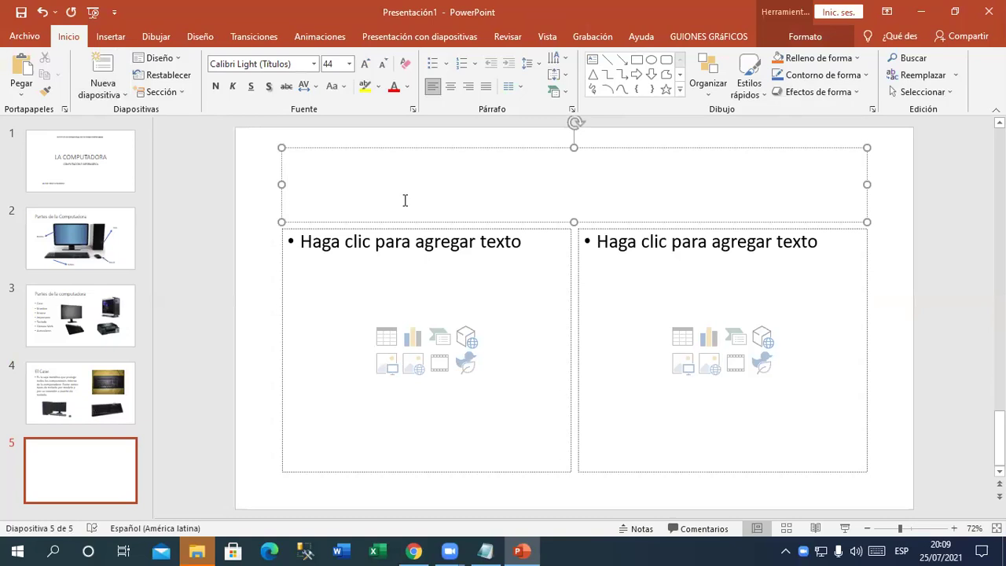
{"action": "left_click", "coordinate": [39, 343]}
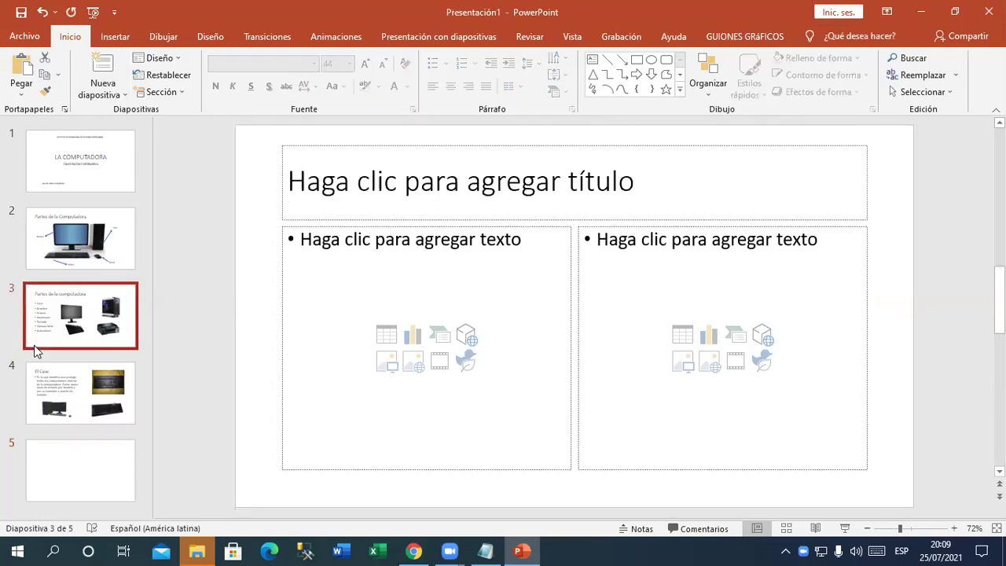
{"action": "left_click", "coordinate": [110, 485]}
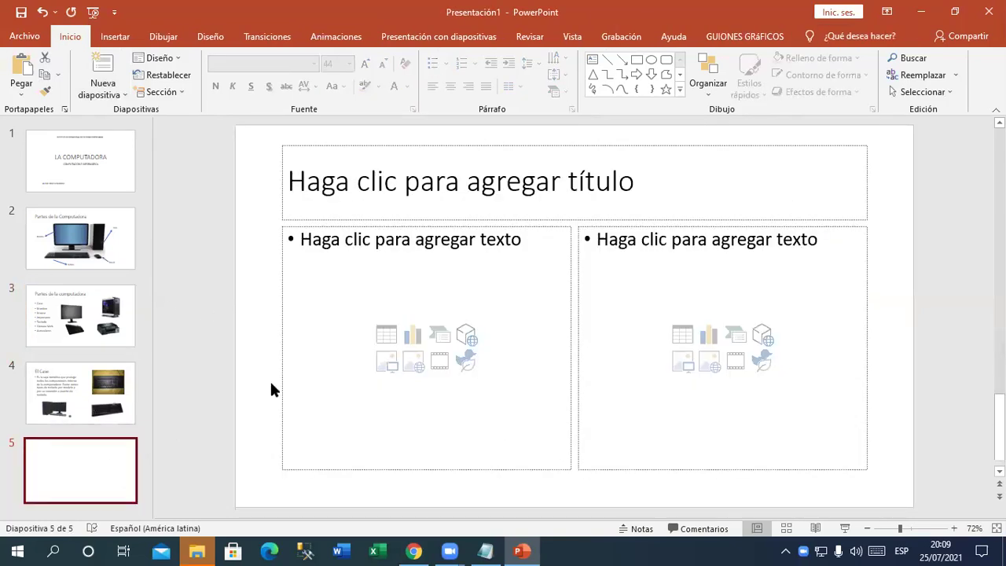
Step: Title slide 5 'Monitor' and describe it as an output device with three technology types
{"action": "left_click", "coordinate": [465, 195]}
{"action": "type", "text": "Monitor"}
{"action": "left_click", "coordinate": [464, 240]}
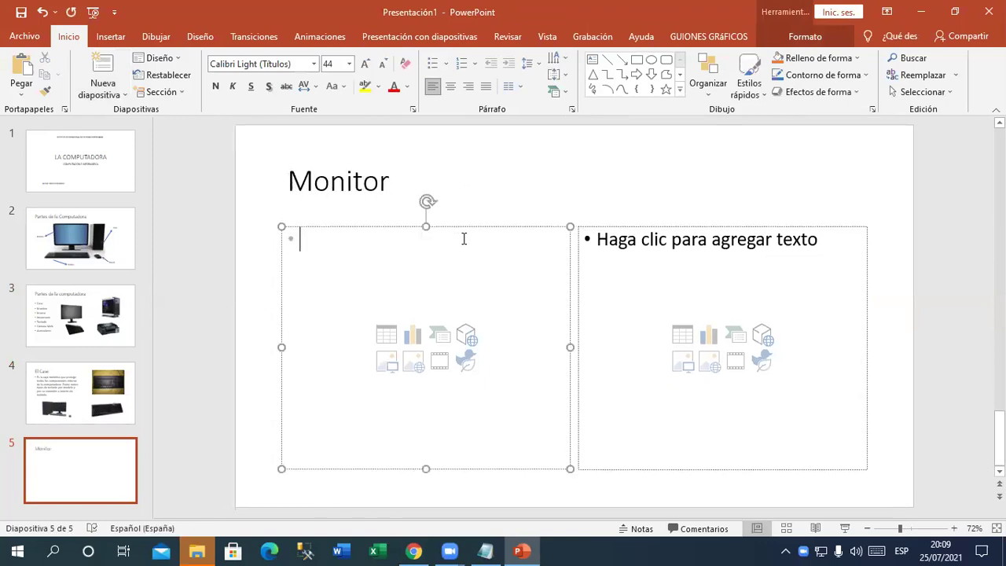
{"action": "type", "text": "El montor "}
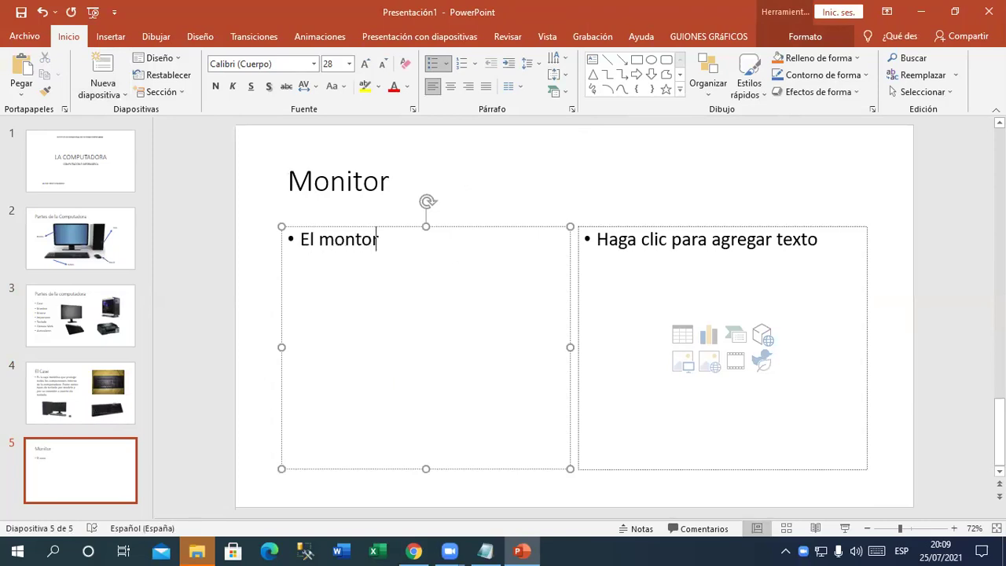
{"action": "type", "text": "es un"}
{"action": "type", "text": " dispositivo"}
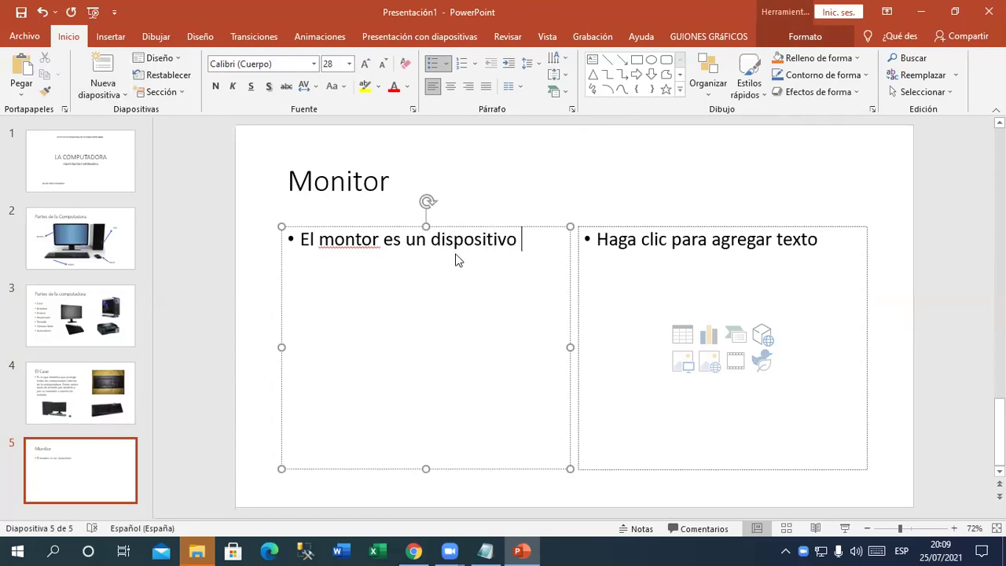
{"action": "type", "text": " de entra"}
{"action": "key", "text": "BackSpace"}
{"action": "key", "text": "BackSpace"}
{"action": "key", "text": "BackSpace"}
{"action": "key", "text": "BackSpace"}
{"action": "key", "text": "BackSpace"}
{"action": "type", "text": "alida que utiliza la computadora"}
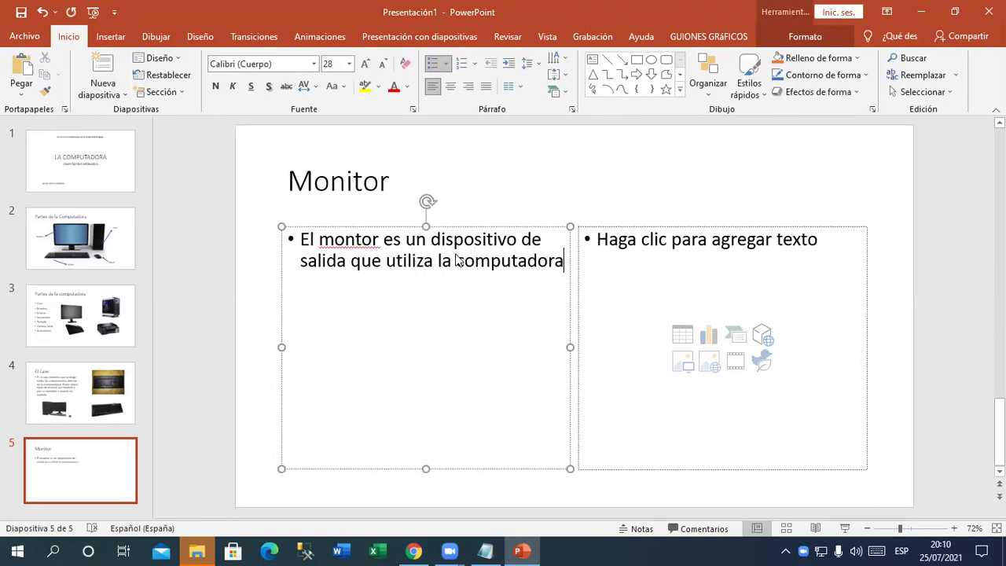
{"action": "type", "text": ". "}
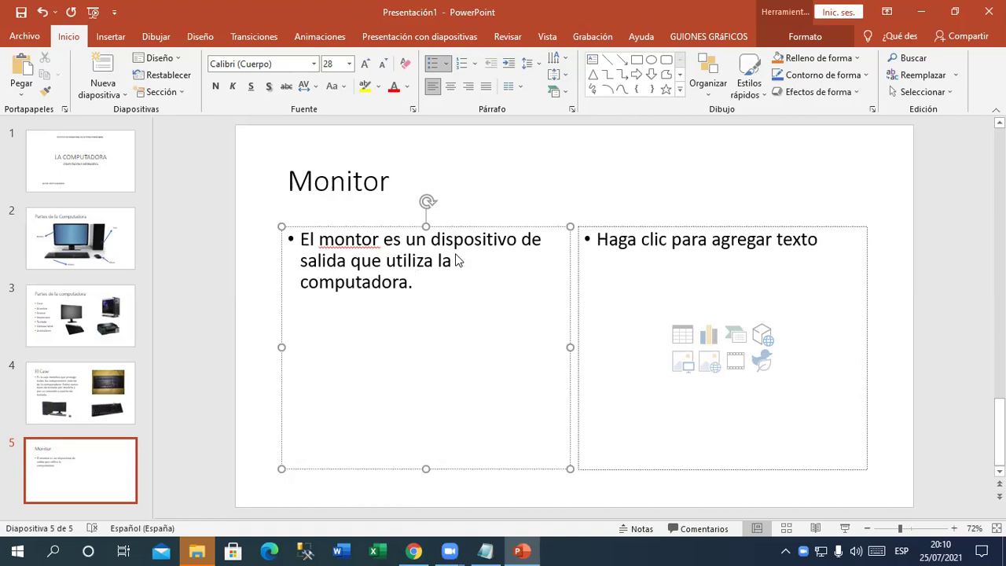
{"action": "type", "text": "hoy en dia podem"}
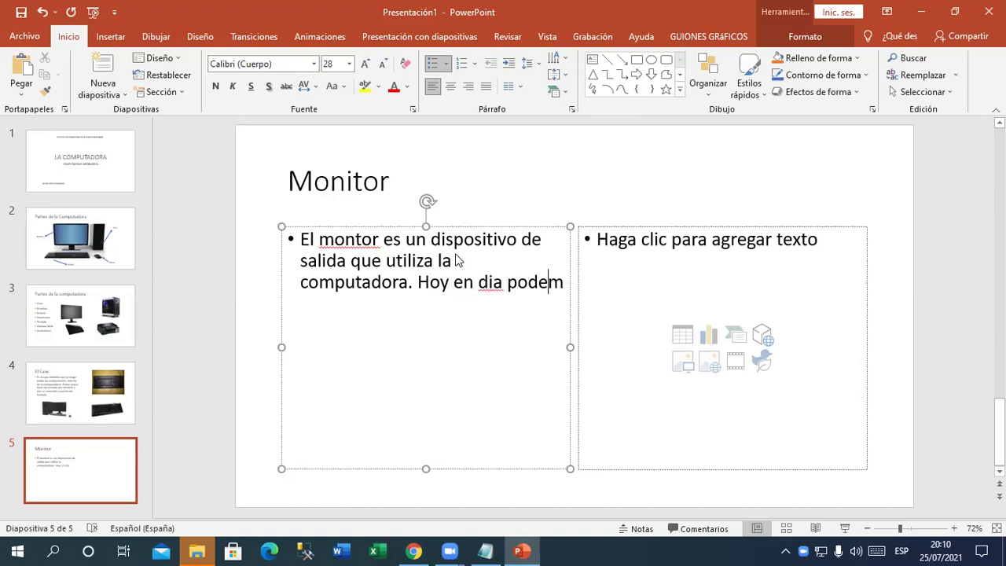
{"action": "type", "text": "os encontrartres tipis"}
{"action": "key", "text": "BackSpace"}
{"action": "key", "text": "BackSpace"}
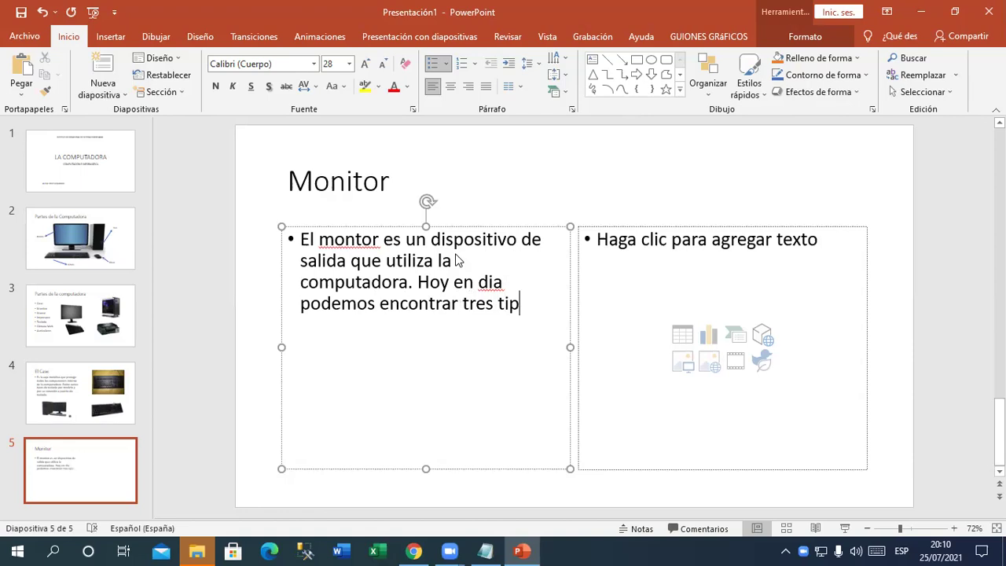
{"action": "type", "text": "os de tecnologia:"}
{"action": "key", "text": "Return"}
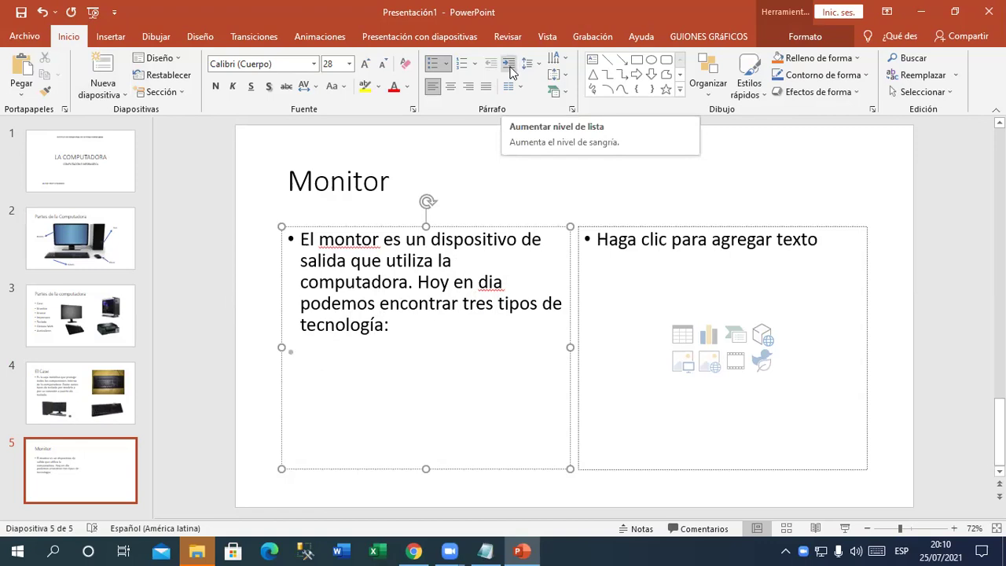
Step: Add indented sub-bullets Monitores CRT, Monitores LCD and Monitores LED, and correct 'dia' to 'día'
{"action": "left_click", "coordinate": [510, 72]}
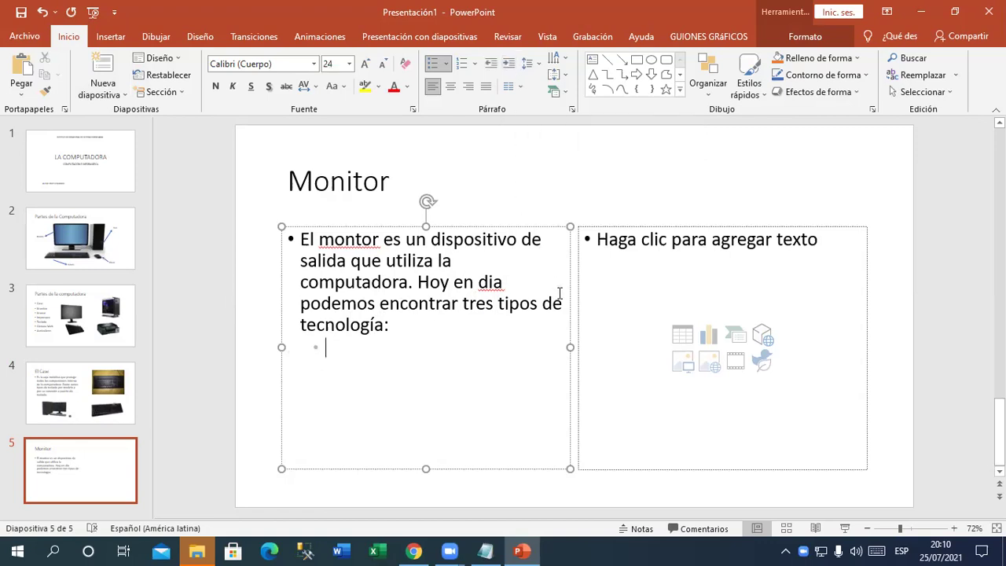
{"action": "left_click", "coordinate": [356, 239]}
{"action": "left_click", "coordinate": [354, 348]}
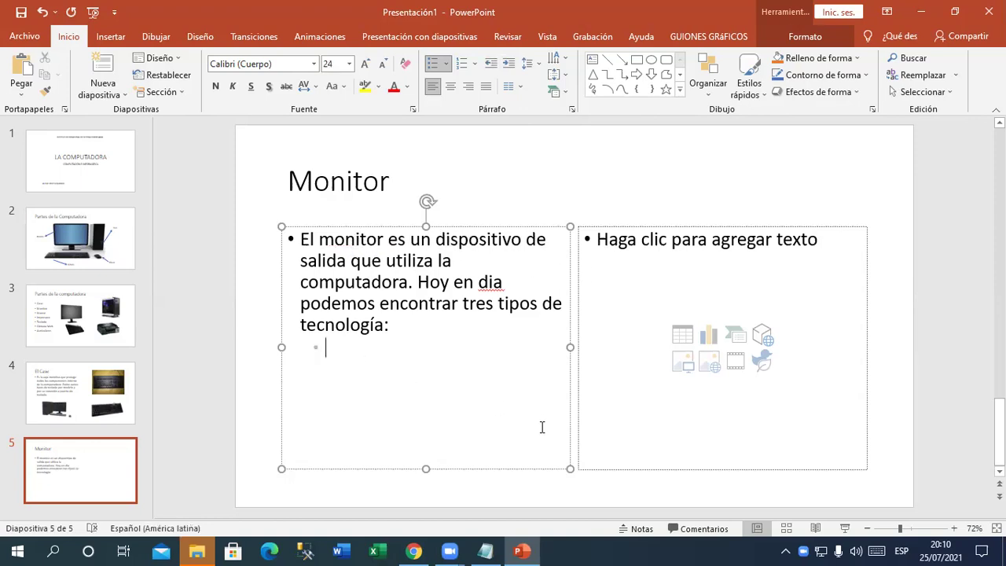
{"action": "type", "text": "Monitores CRT"}
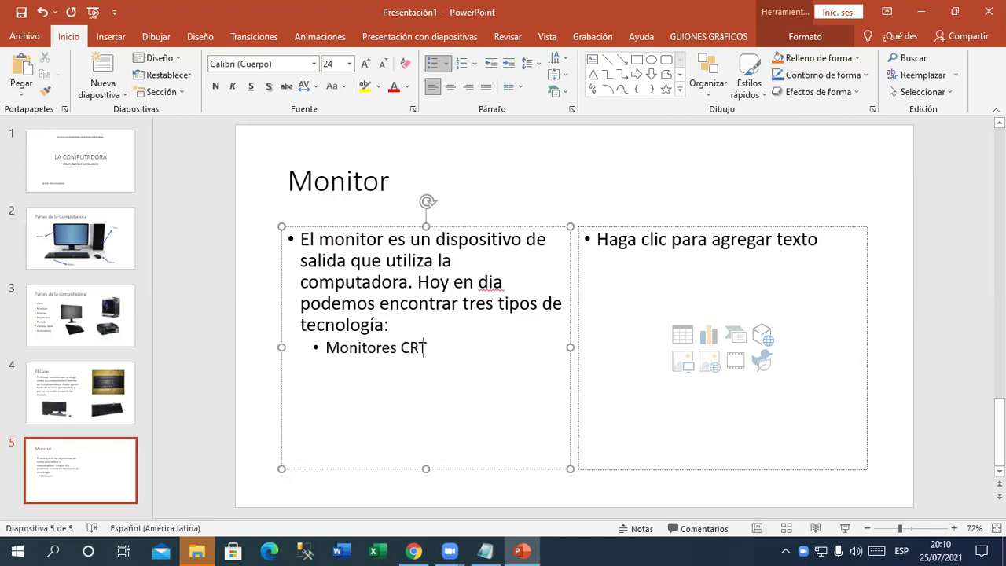
{"action": "key", "text": "Return"}
{"action": "type", "text": "MOnitores LCD"}
{"action": "key", "text": "Return"}
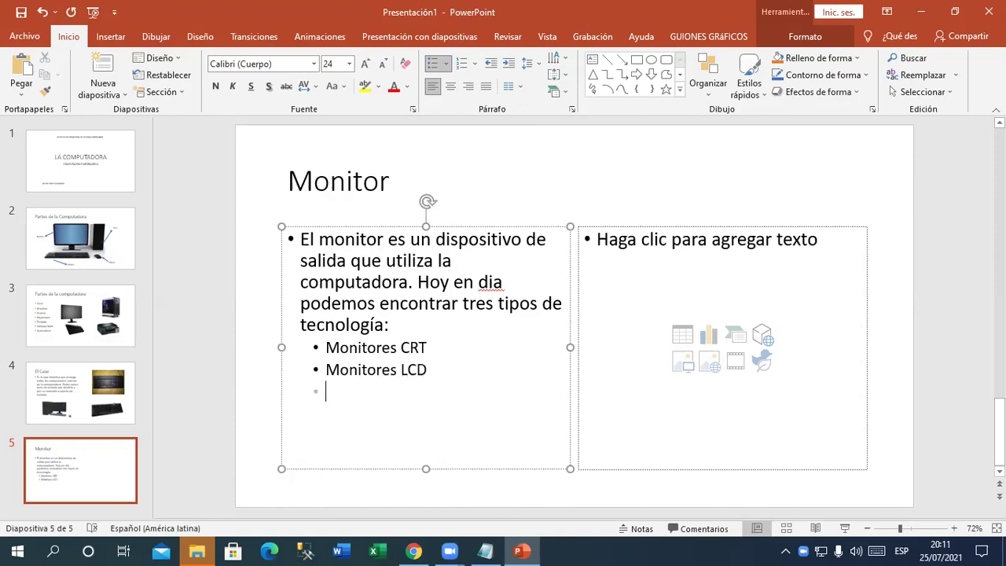
{"action": "type", "text": "Monitores LED"}
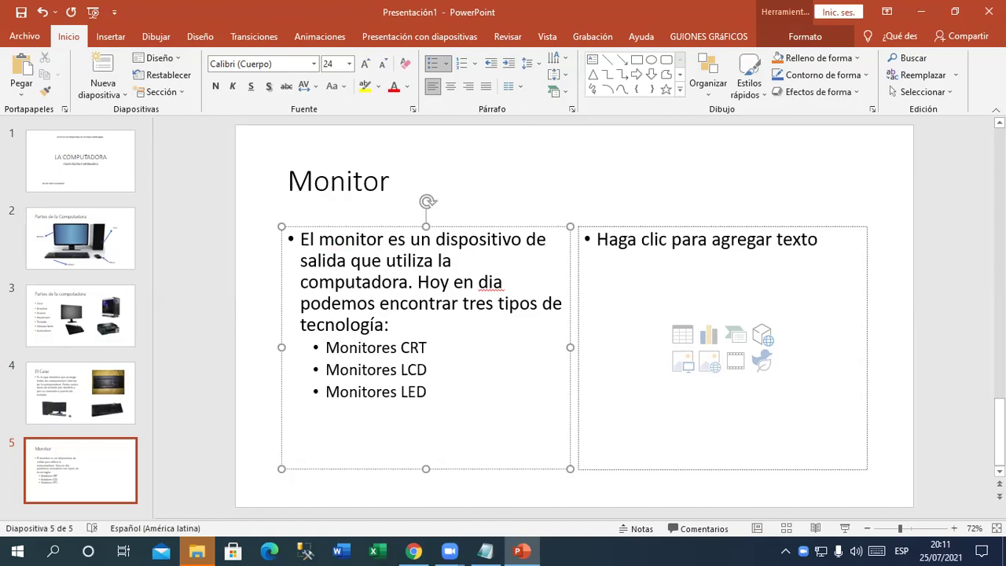
{"action": "right_click", "coordinate": [489, 281]}
{"action": "left_click", "coordinate": [519, 293]}
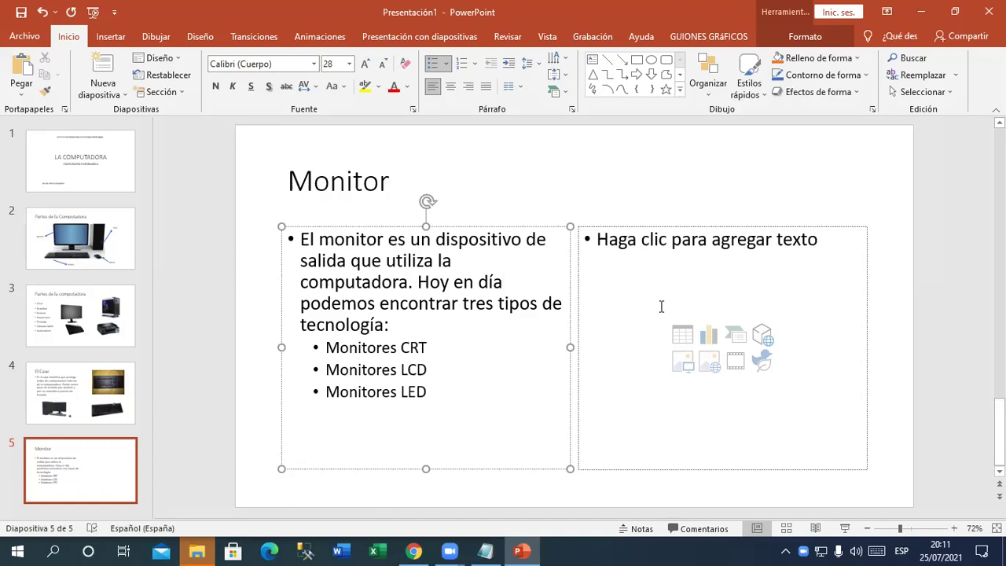
Step: Insert the pink-background CRT monitor photo from an online 'monitor crt' search into the right placeholder
{"action": "left_click", "coordinate": [708, 365]}
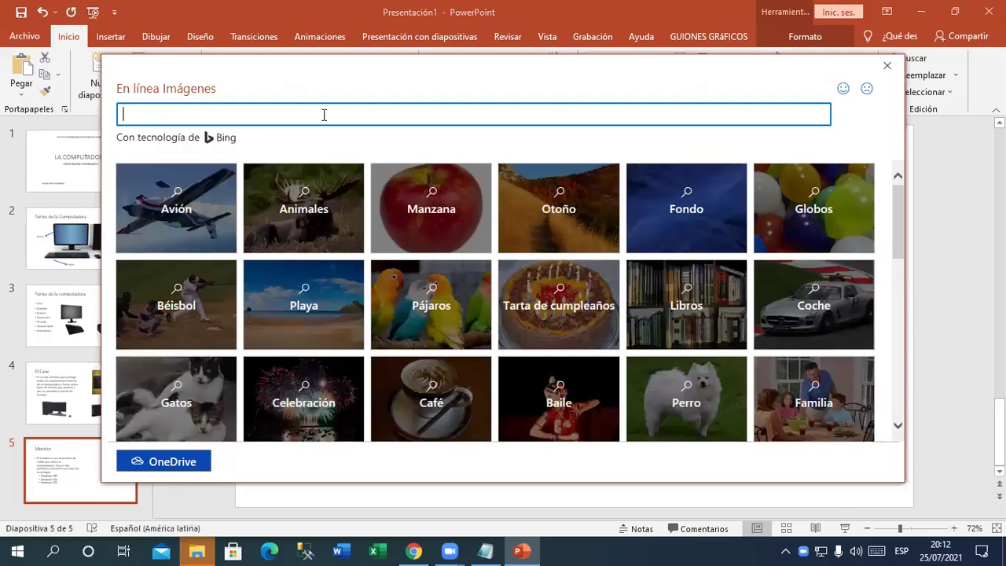
{"action": "type", "text": "monitor crt"}
{"action": "key", "text": "Return"}
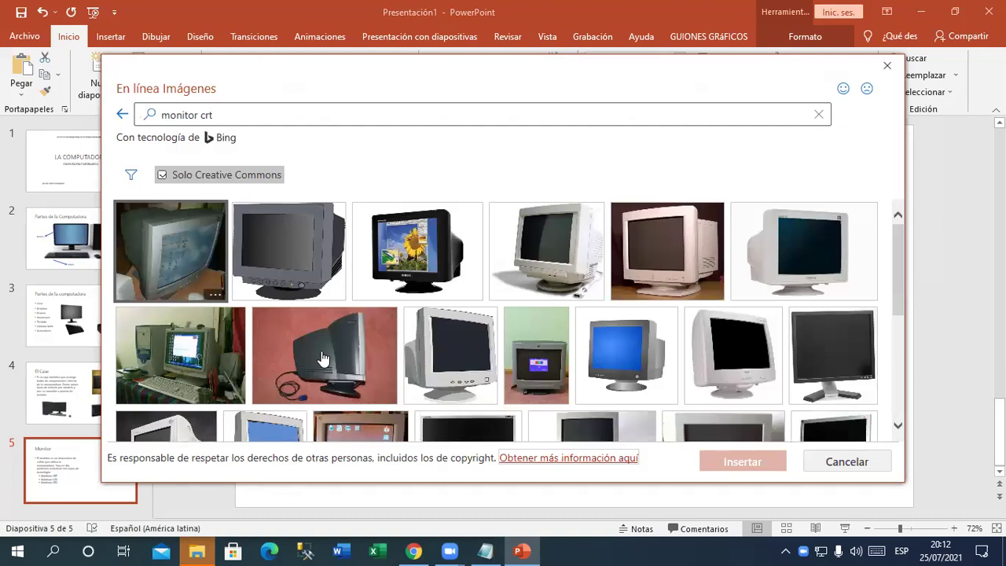
{"action": "scroll", "coordinate": [323, 359], "scroll_direction": "down", "scroll_amount": 1}
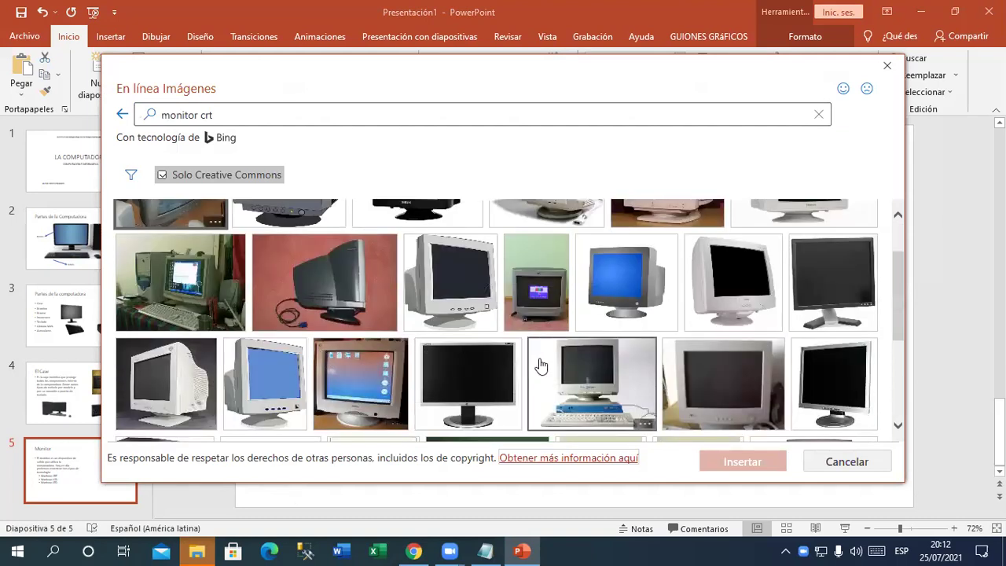
{"action": "scroll", "coordinate": [553, 363], "scroll_direction": "up", "scroll_amount": 1}
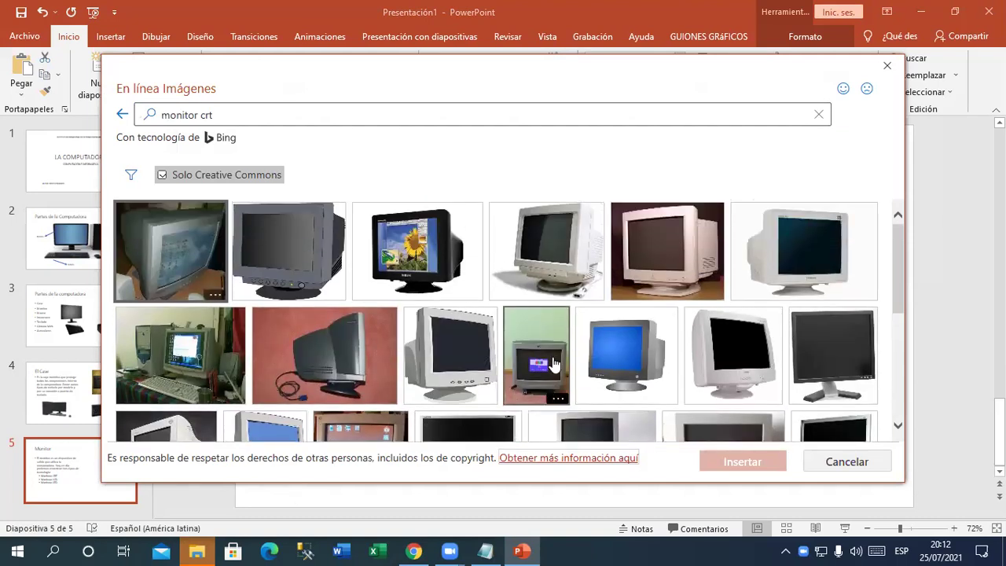
{"action": "left_click", "coordinate": [663, 275]}
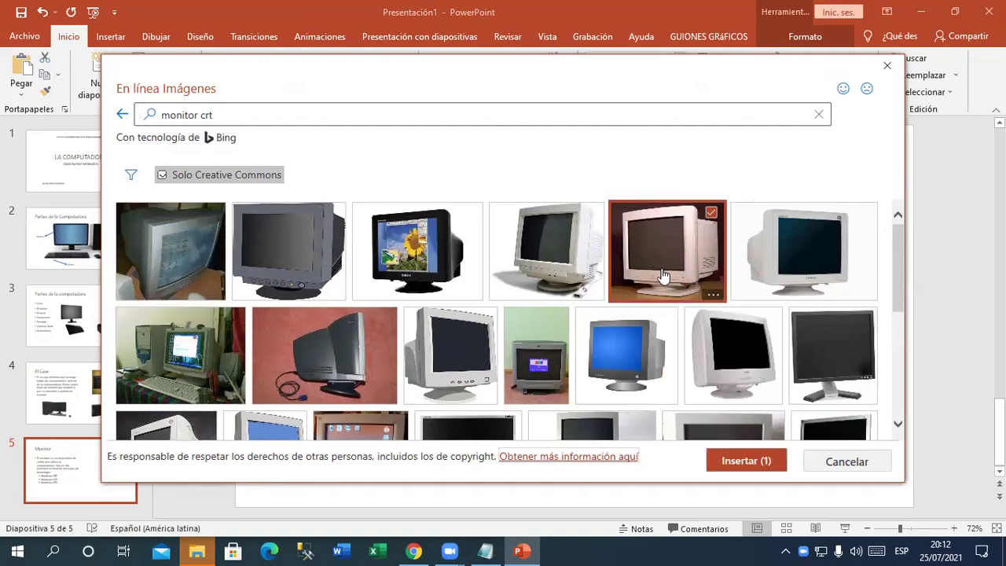
{"action": "left_click", "coordinate": [731, 465]}
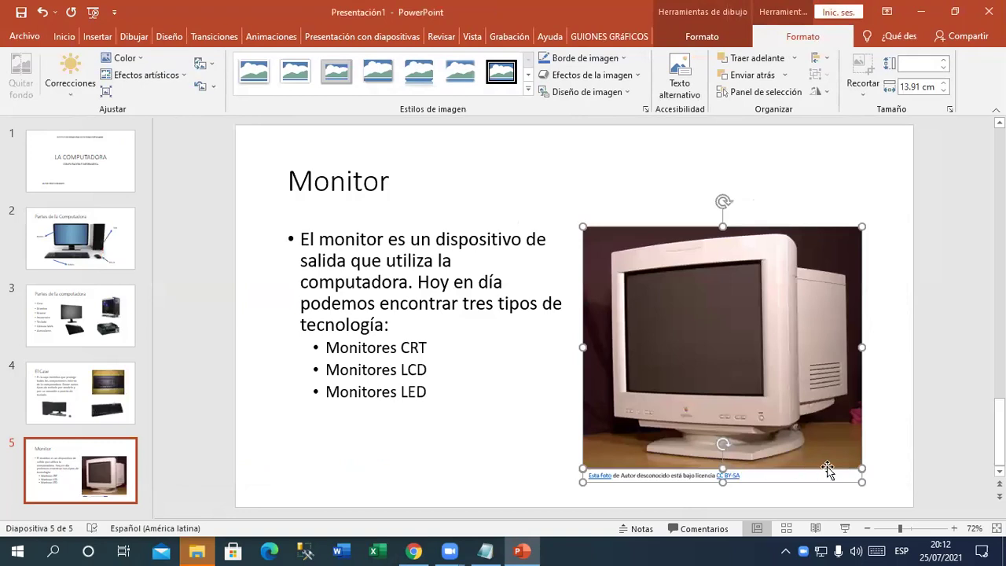
Step: Delete the CRT photo's attribution caption and shrink the photo into the upper right beside the bullets
{"action": "left_click", "coordinate": [805, 486]}
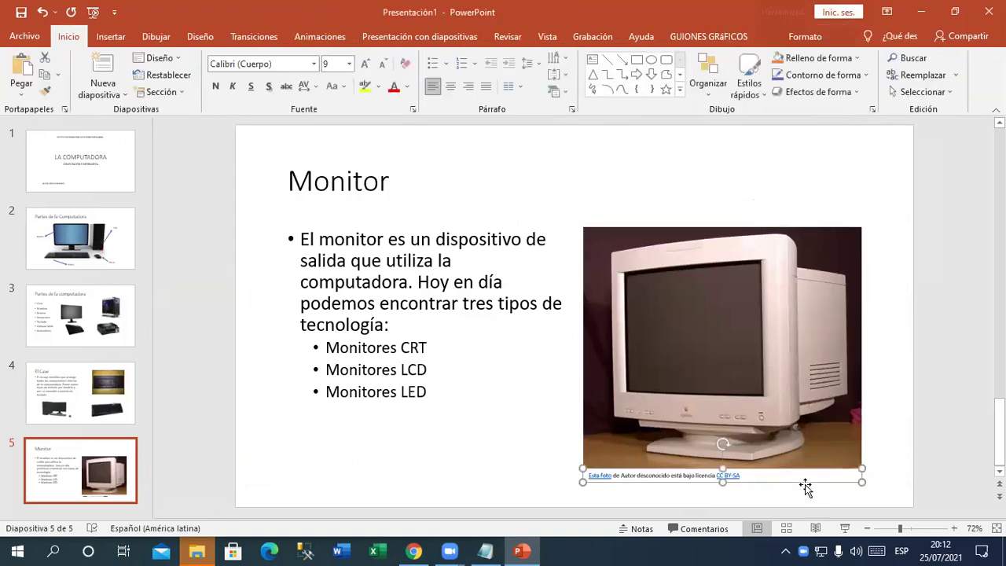
{"action": "key", "text": "Delete"}
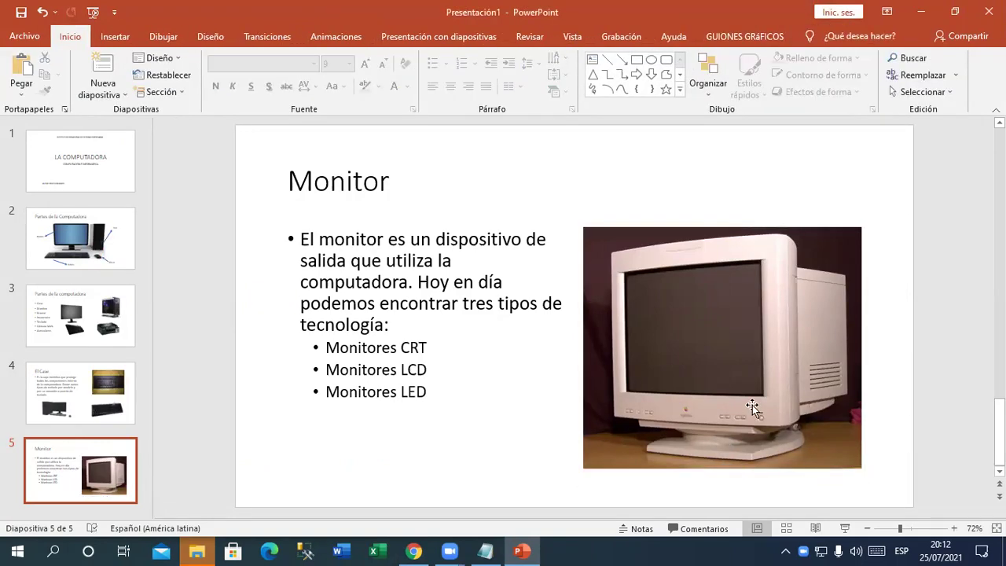
{"action": "left_click", "coordinate": [731, 460]}
{"action": "left_click_drag", "start_coordinate": [583, 469], "coordinate": [700, 367]}
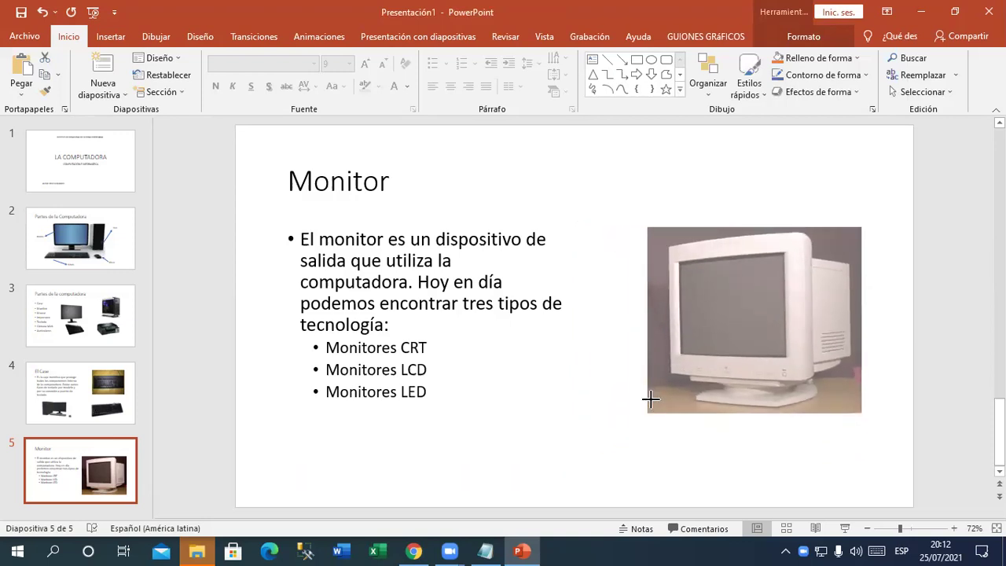
{"action": "left_click_drag", "start_coordinate": [794, 336], "coordinate": [736, 302]}
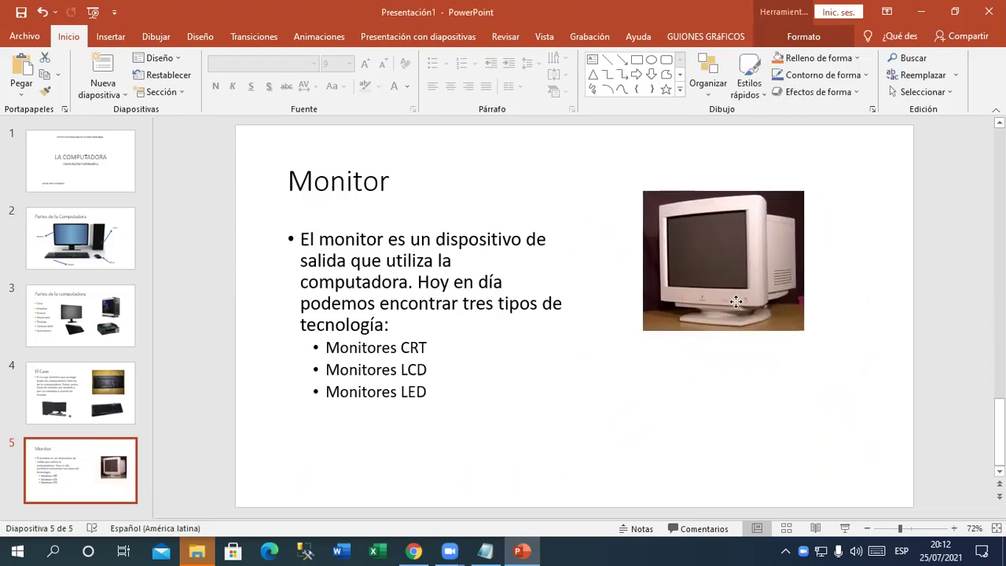
{"action": "left_click_drag", "start_coordinate": [804, 331], "coordinate": [756, 303]}
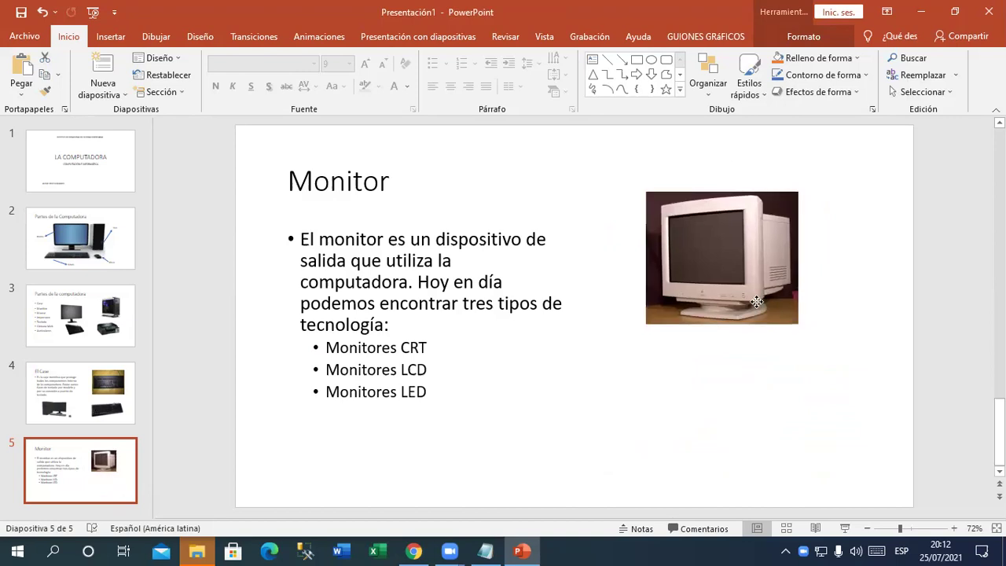
{"action": "left_click", "coordinate": [109, 38]}
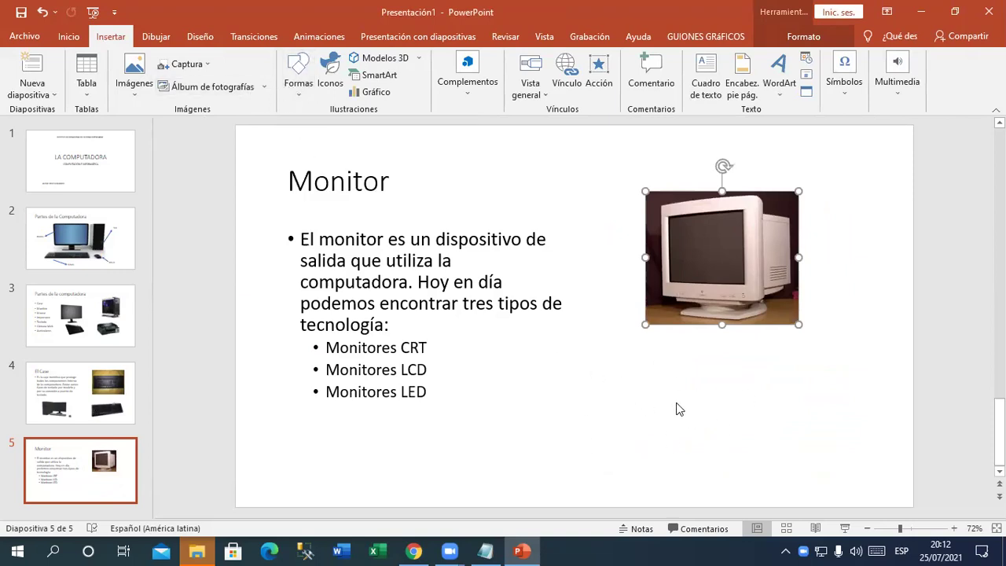
Step: Insert an LCD monitor photo found through an online 'monitor lcd' picture search
{"action": "left_click", "coordinate": [140, 90]}
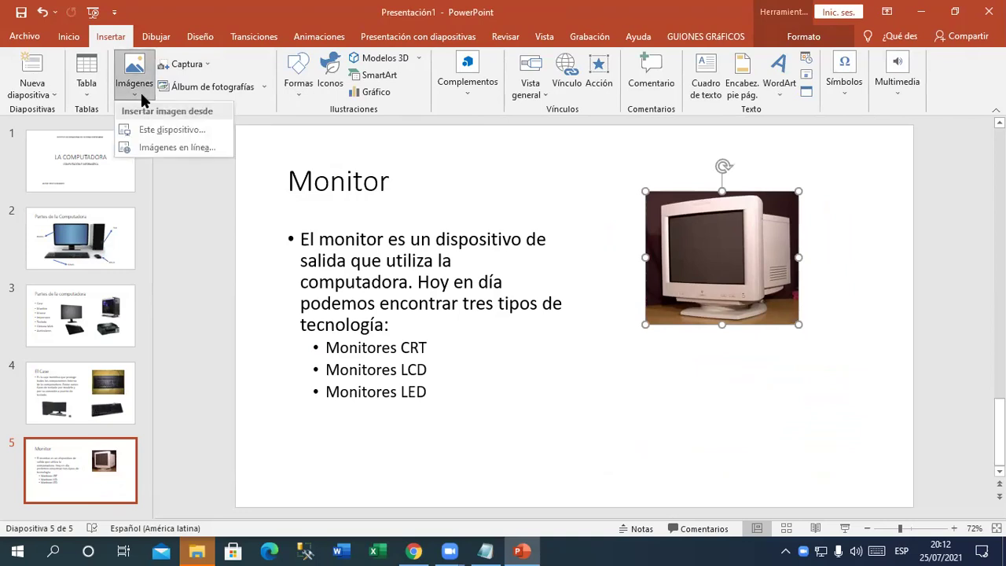
{"action": "left_click", "coordinate": [169, 148]}
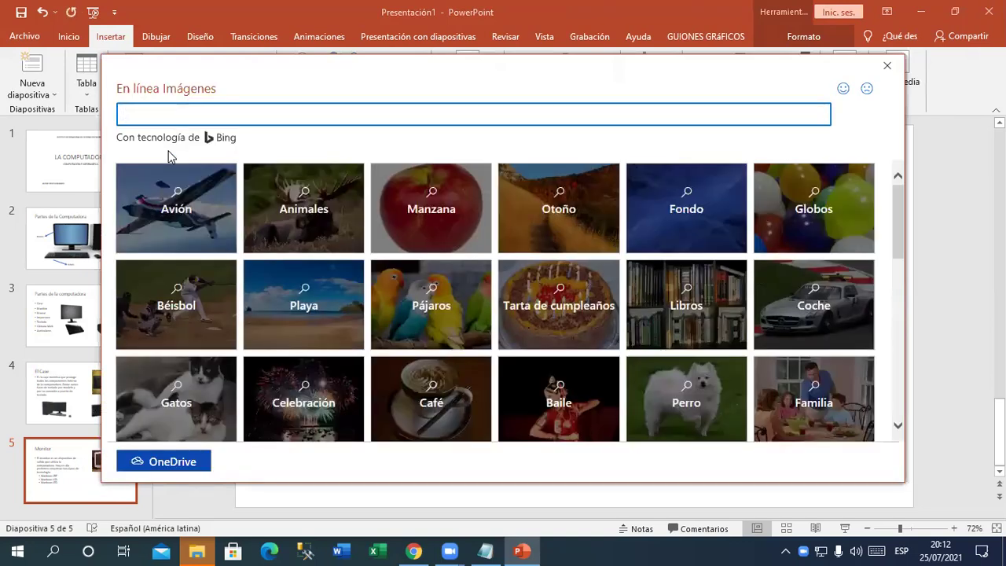
{"action": "type", "text": "monni"}
{"action": "key", "text": "BackSpace"}
{"action": "key", "text": "BackSpace"}
{"action": "type", "text": "itor lcd"}
{"action": "key", "text": "Return"}
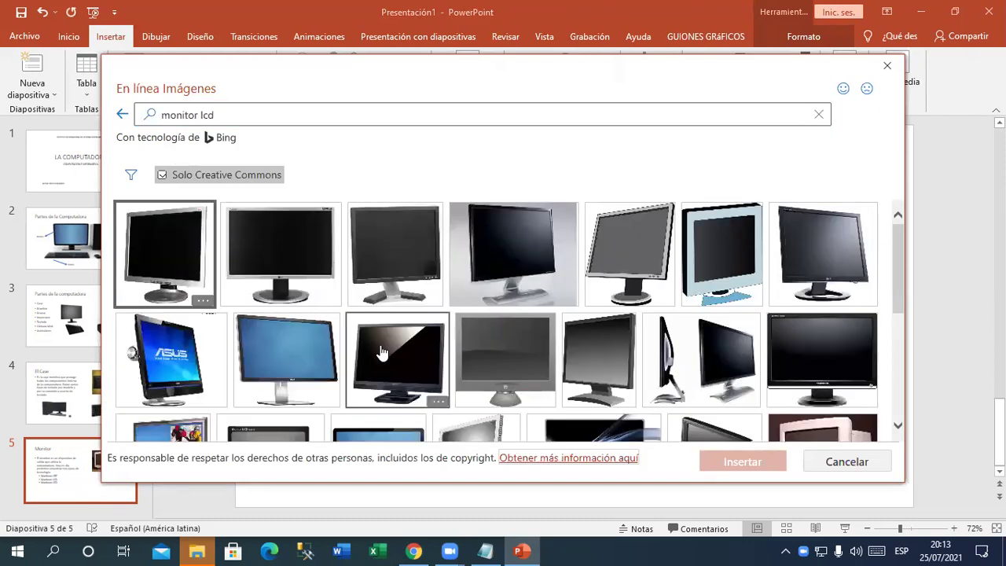
{"action": "scroll", "coordinate": [467, 350], "scroll_direction": "down", "scroll_amount": 1}
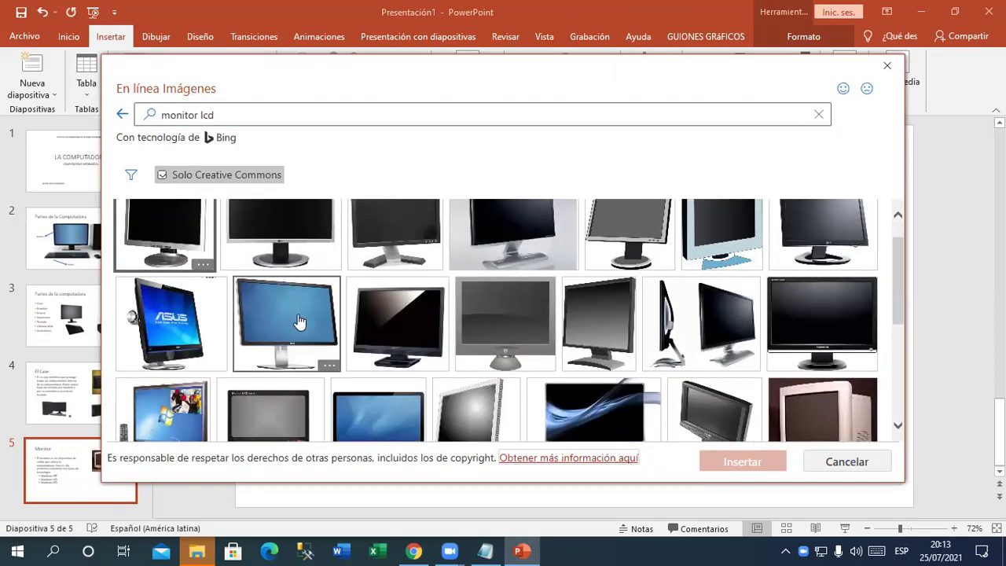
{"action": "scroll", "coordinate": [305, 323], "scroll_direction": "down", "scroll_amount": 1}
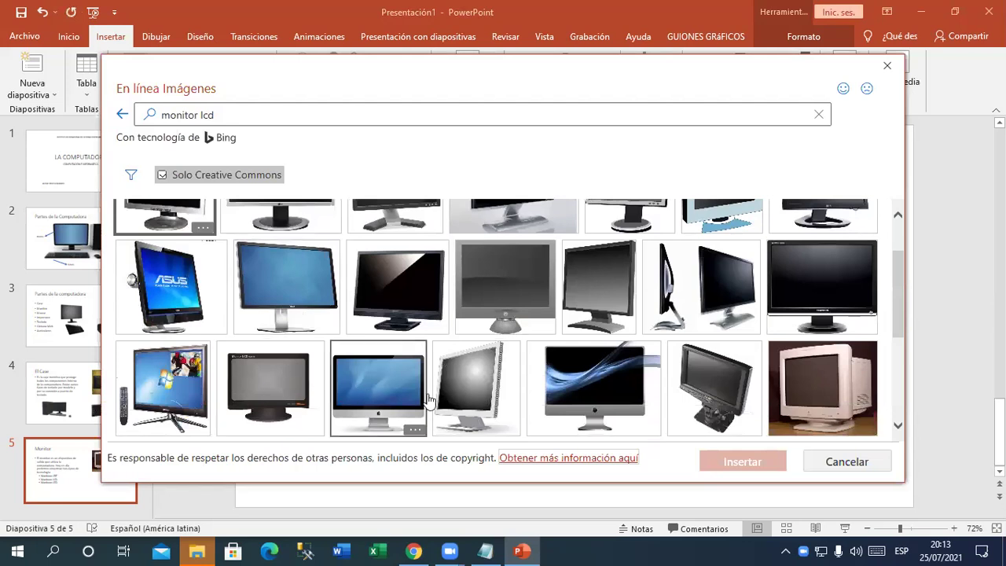
{"action": "scroll", "coordinate": [474, 398], "scroll_direction": "up", "scroll_amount": 1}
{"action": "scroll", "coordinate": [480, 393], "scroll_direction": "up", "scroll_amount": 1}
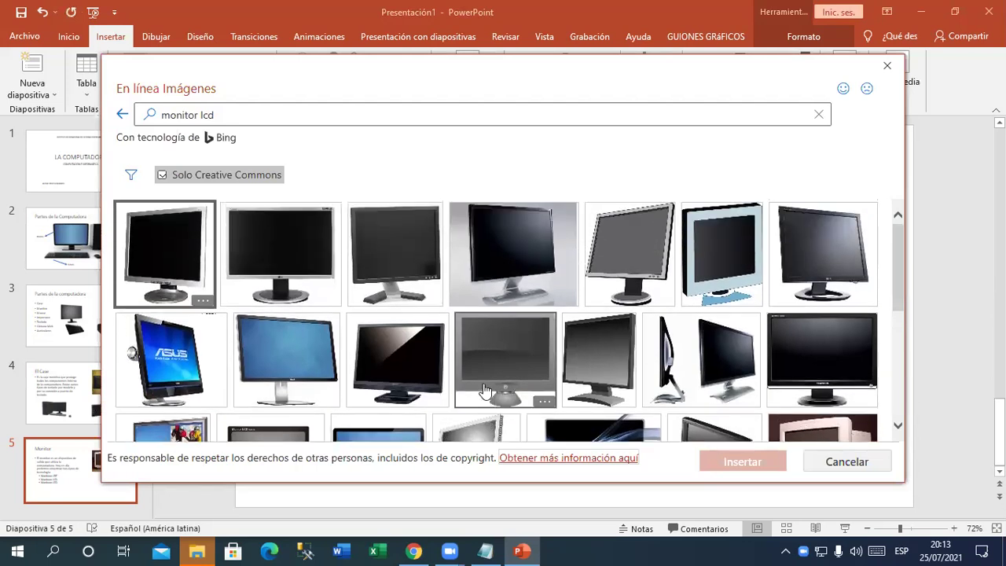
{"action": "left_click", "coordinate": [519, 273]}
{"action": "left_click", "coordinate": [740, 461]}
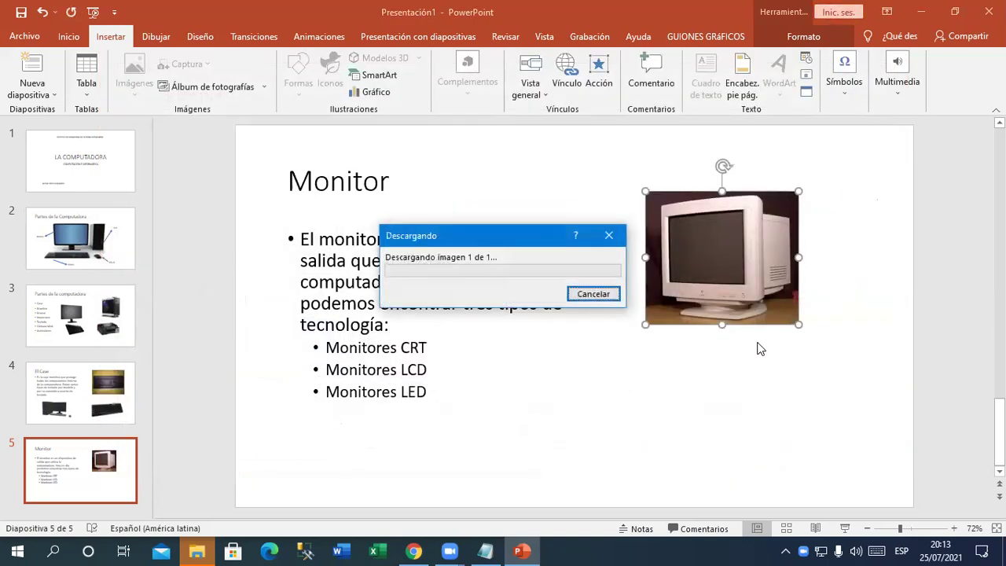
Step: Delete the LCD photo's caption and place the enlarged LCD photo below the CRT photo, beside the bullets
{"action": "left_click", "coordinate": [605, 376]}
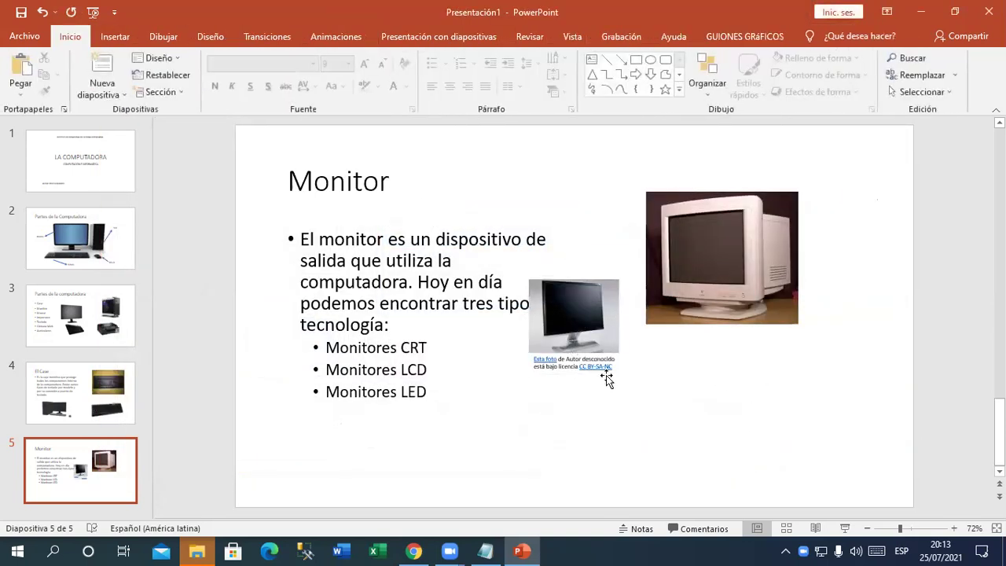
{"action": "key", "text": "Delete"}
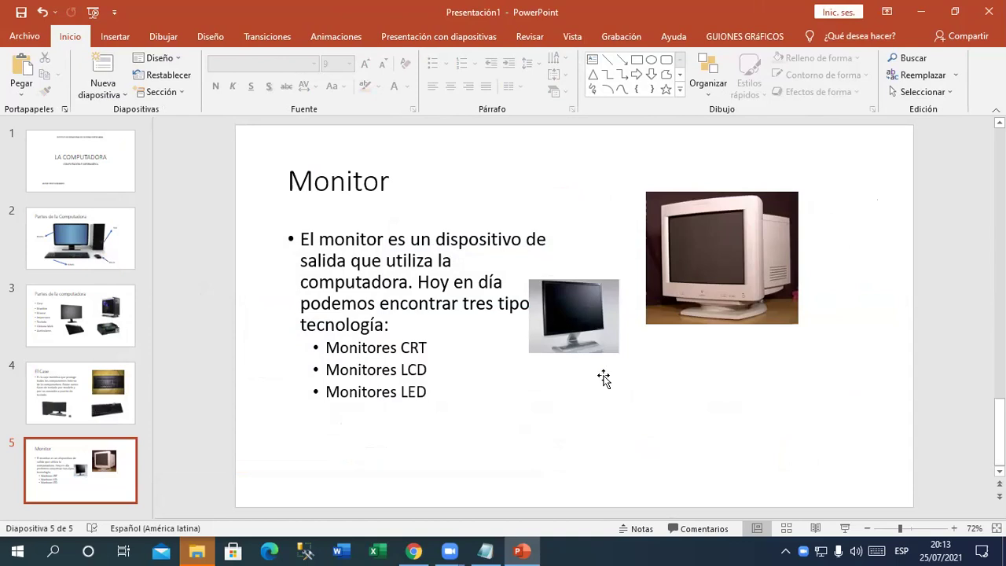
{"action": "left_click_drag", "start_coordinate": [593, 339], "coordinate": [791, 472]}
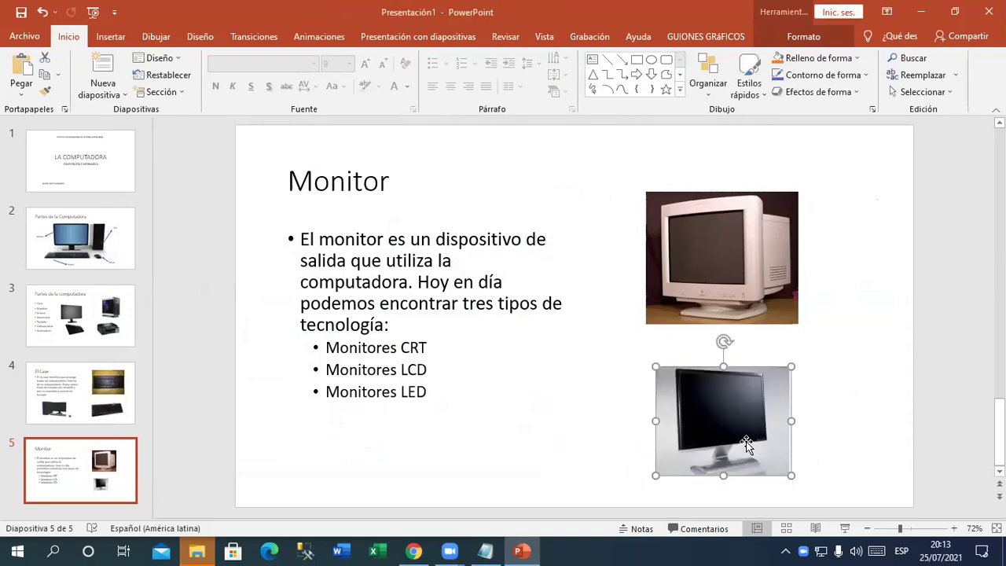
{"action": "left_click_drag", "start_coordinate": [720, 417], "coordinate": [598, 393]}
{"action": "left_click_drag", "start_coordinate": [701, 309], "coordinate": [717, 297]}
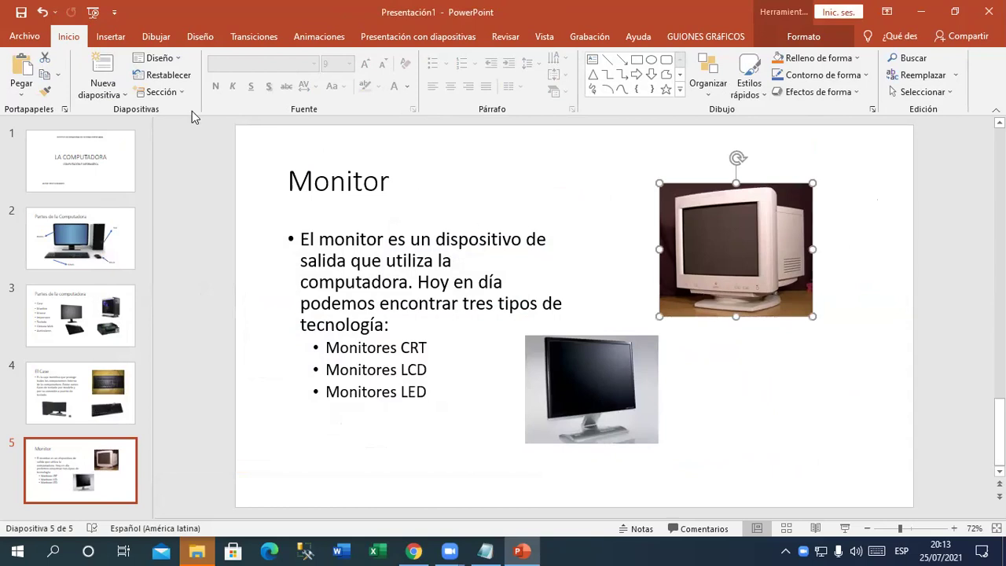
{"action": "left_click", "coordinate": [102, 38]}
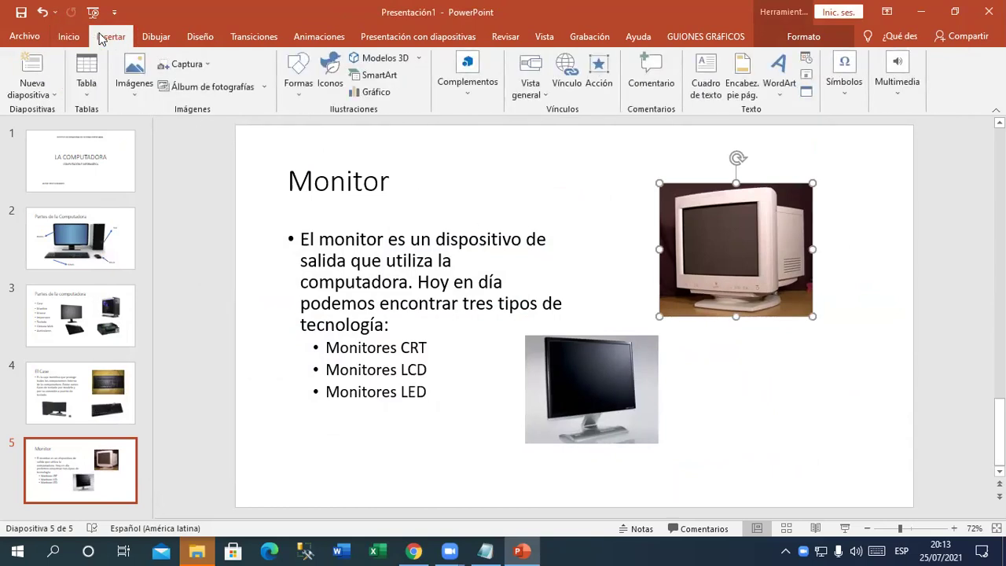
{"action": "left_click", "coordinate": [133, 77]}
Step: Insert the black flat monitor and water-screen monitor photos from an online 'monitor led' search
{"action": "left_click", "coordinate": [175, 148]}
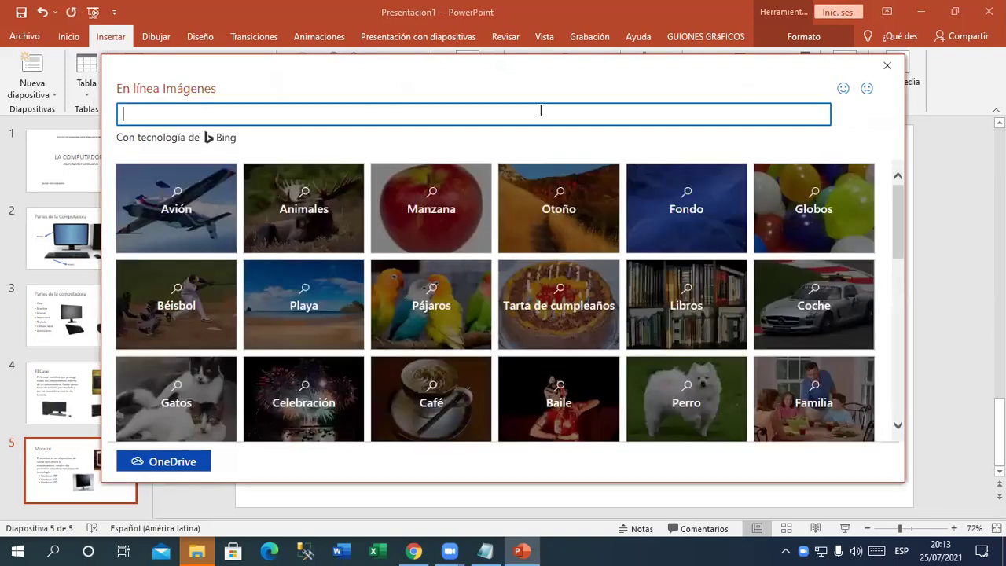
{"action": "left_click", "coordinate": [541, 111]}
{"action": "type", "text": "monitor led"}
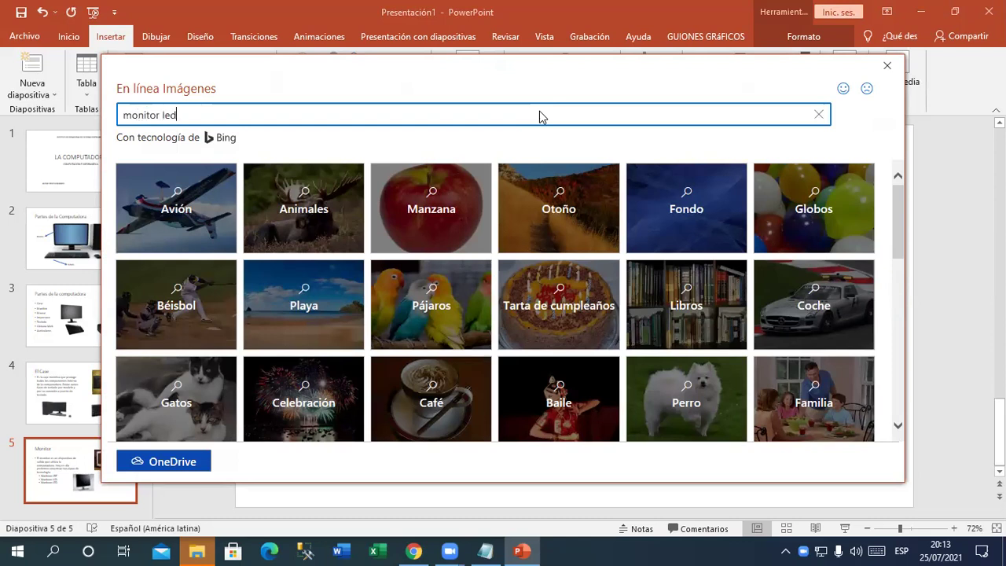
{"action": "key", "text": "Return"}
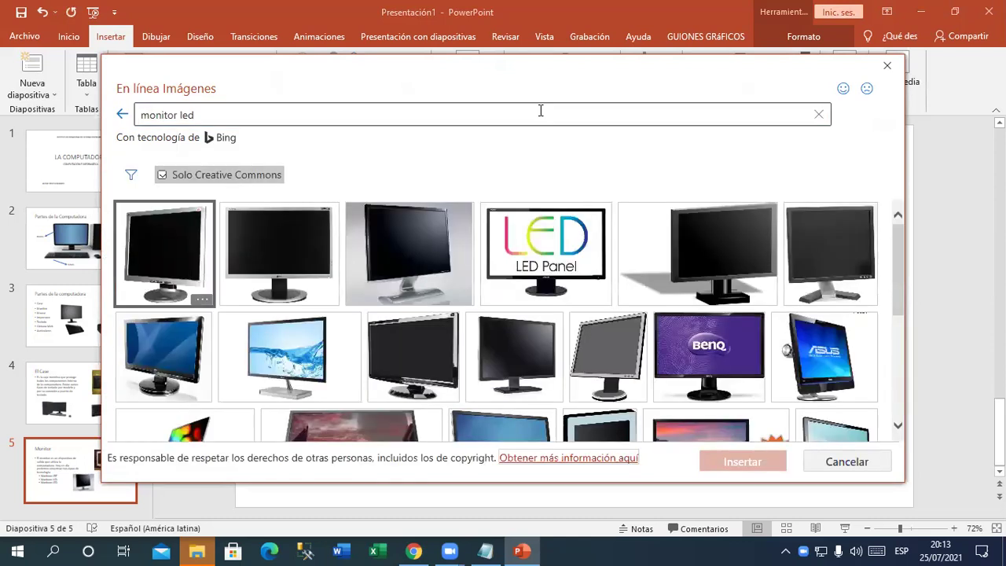
{"action": "left_click", "coordinate": [307, 261]}
{"action": "left_click", "coordinate": [269, 356]}
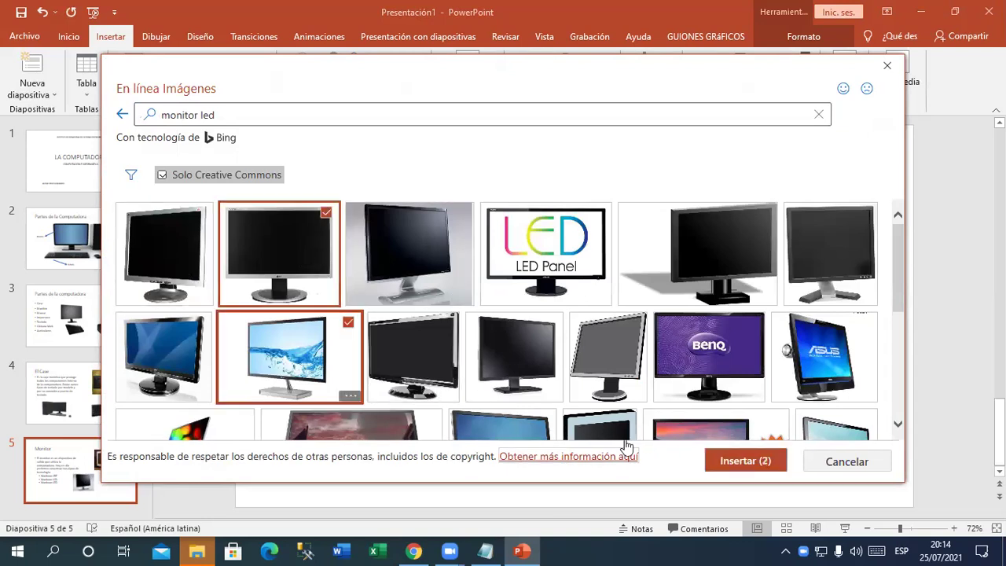
{"action": "left_click", "coordinate": [730, 463]}
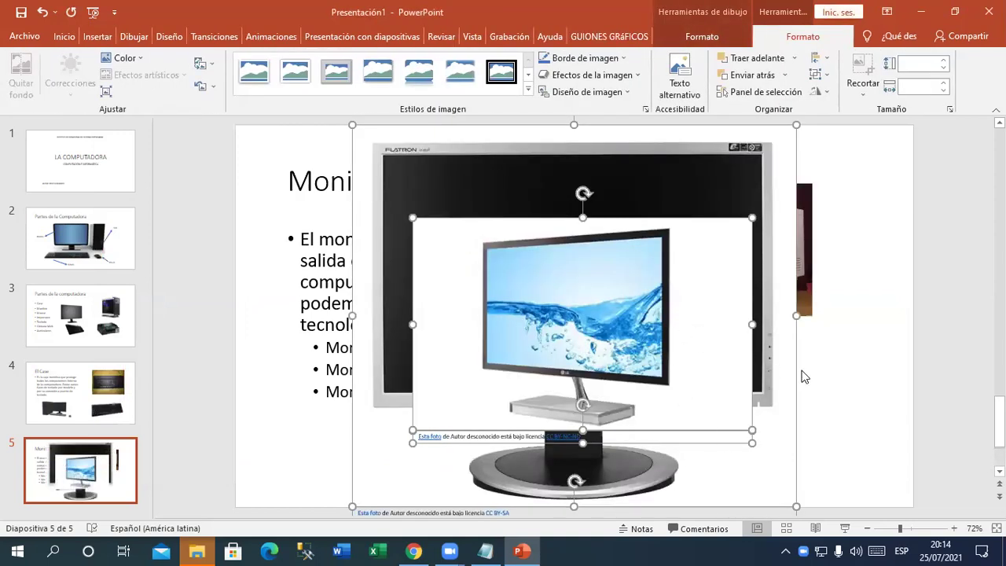
{"action": "left_click_drag", "start_coordinate": [655, 346], "coordinate": [395, 372]}
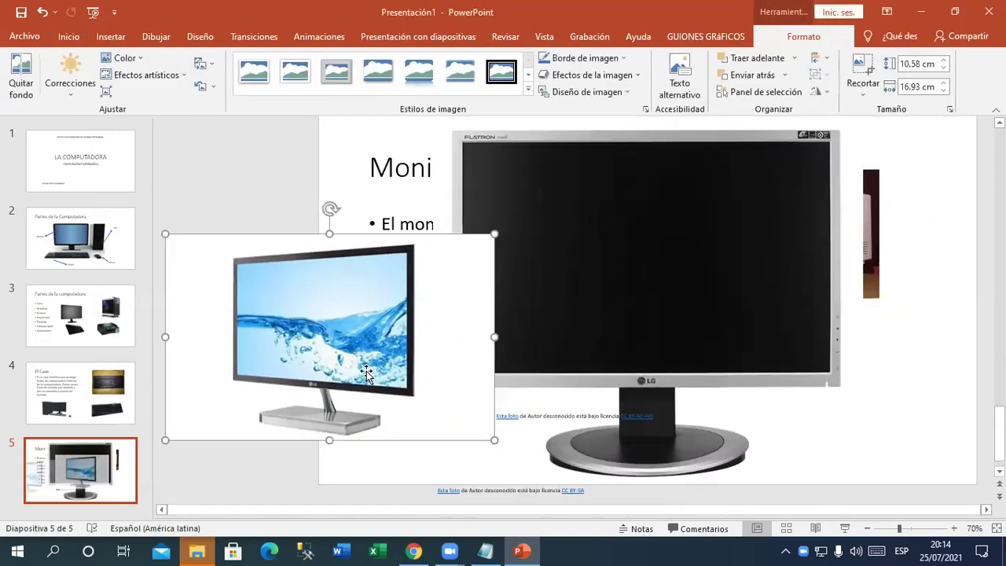
Step: Undo the LG photo's enlargement, delete the licence caption, and shrink the water-screen photo into the lower right
{"action": "left_click", "coordinate": [651, 329]}
{"action": "key", "text": "ctrl+z"}
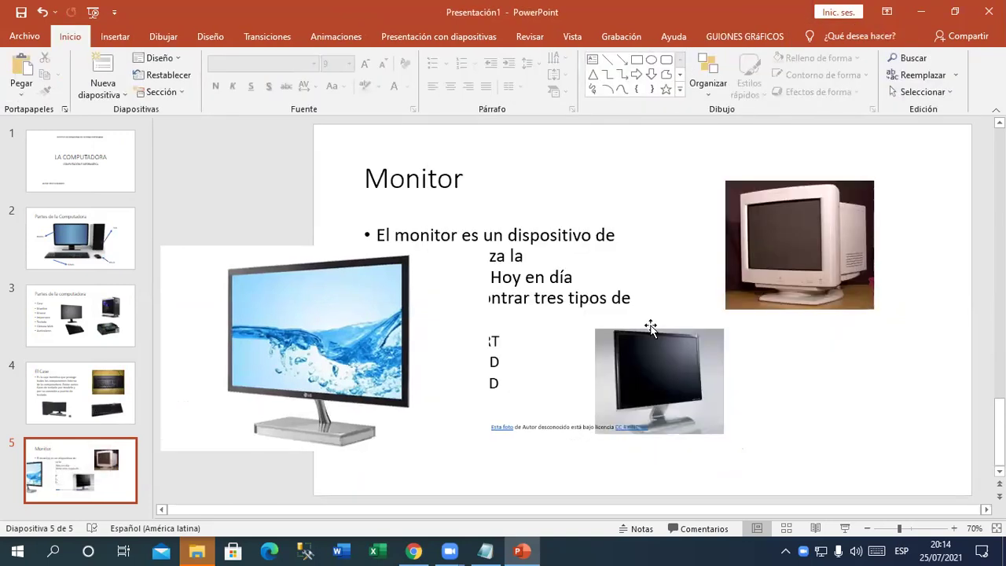
{"action": "left_click", "coordinate": [566, 439]}
{"action": "key", "text": "Delete"}
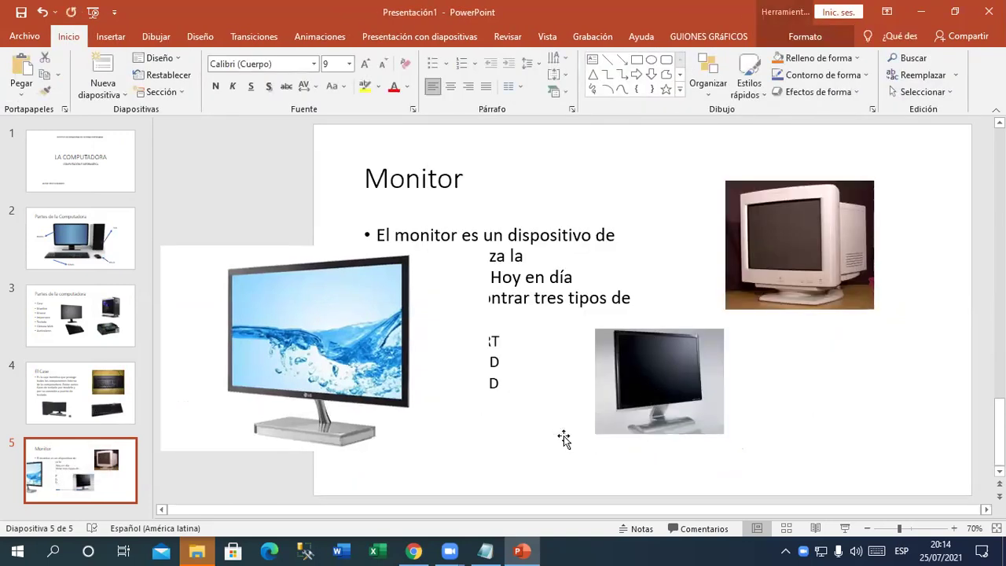
{"action": "left_click", "coordinate": [389, 315]}
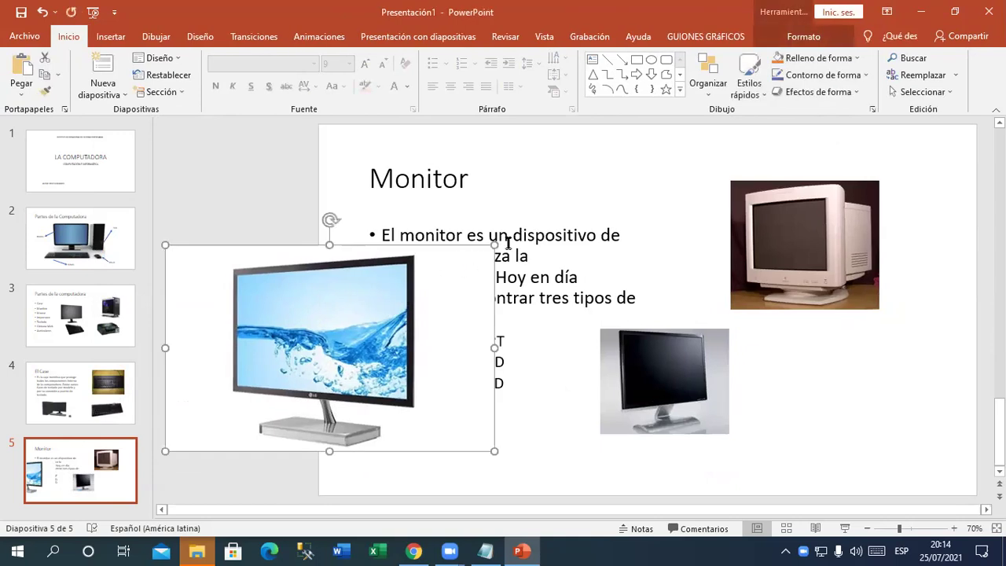
{"action": "left_click_drag", "start_coordinate": [485, 250], "coordinate": [319, 353]}
{"action": "left_click_drag", "start_coordinate": [256, 364], "coordinate": [835, 355]}
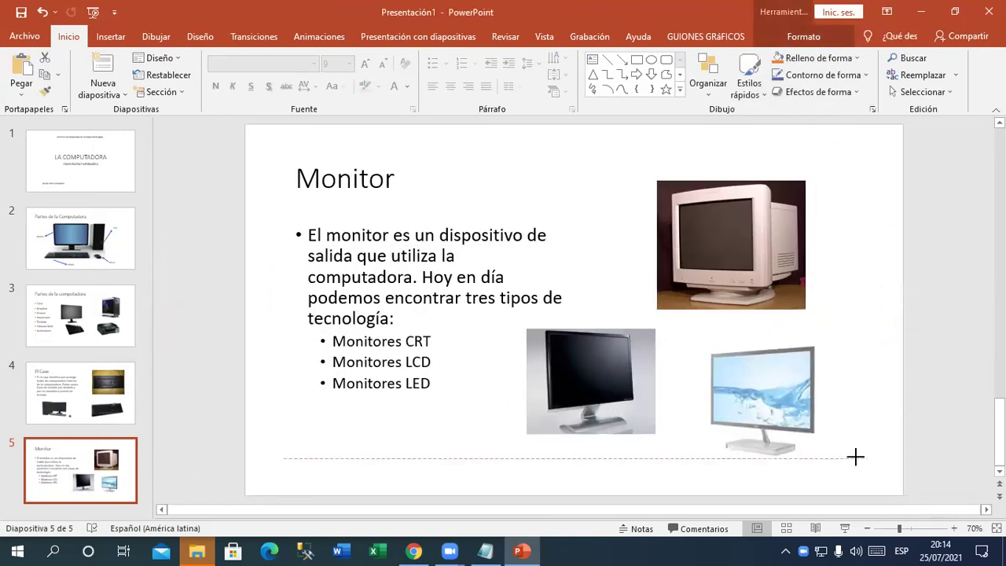
{"action": "left_click_drag", "start_coordinate": [837, 442], "coordinate": [864, 464]}
Step: Fine-tune the LCD, CRT and water-screen photo positions so the CRT sits above the two flat screens
{"action": "left_click_drag", "start_coordinate": [610, 404], "coordinate": [562, 413]}
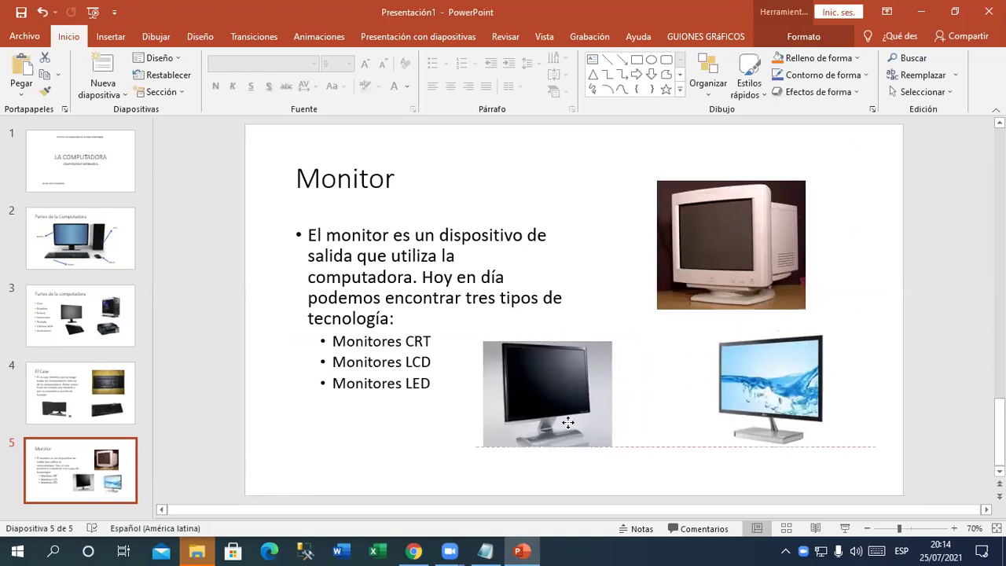
{"action": "left_click_drag", "start_coordinate": [612, 338], "coordinate": [632, 329]}
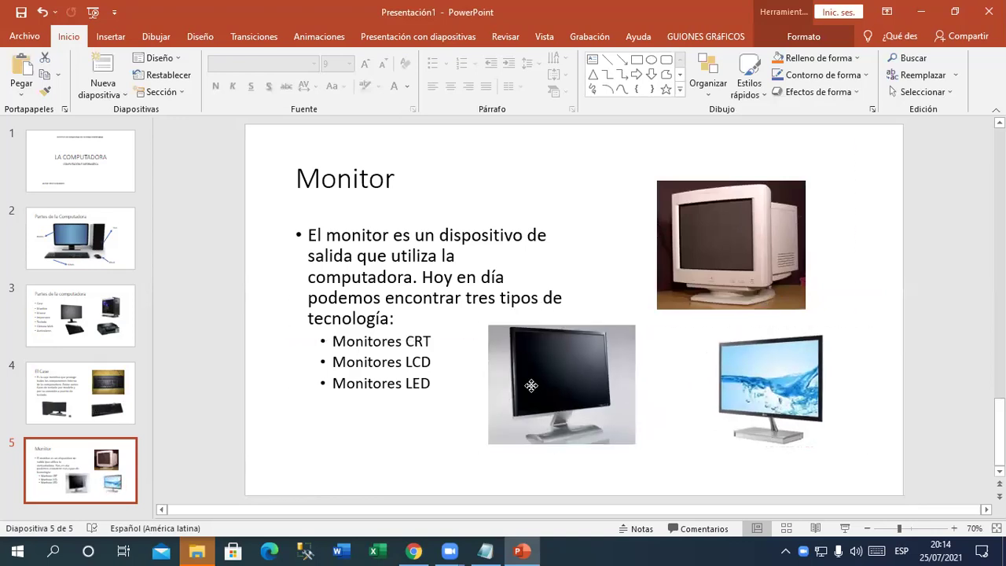
{"action": "left_click_drag", "start_coordinate": [518, 393], "coordinate": [539, 393]}
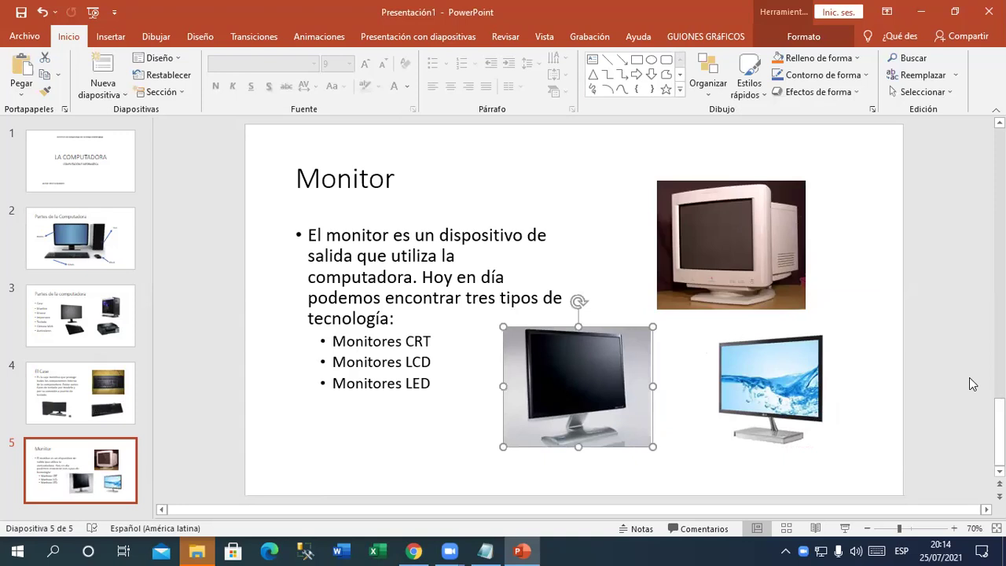
{"action": "left_click_drag", "start_coordinate": [589, 369], "coordinate": [618, 381]}
{"action": "left_click_drag", "start_coordinate": [716, 260], "coordinate": [731, 241]}
{"action": "left_click_drag", "start_coordinate": [628, 375], "coordinate": [644, 364]}
{"action": "left_click_drag", "start_coordinate": [776, 380], "coordinate": [796, 378]}
{"action": "left_click_drag", "start_coordinate": [638, 393], "coordinate": [641, 390]}
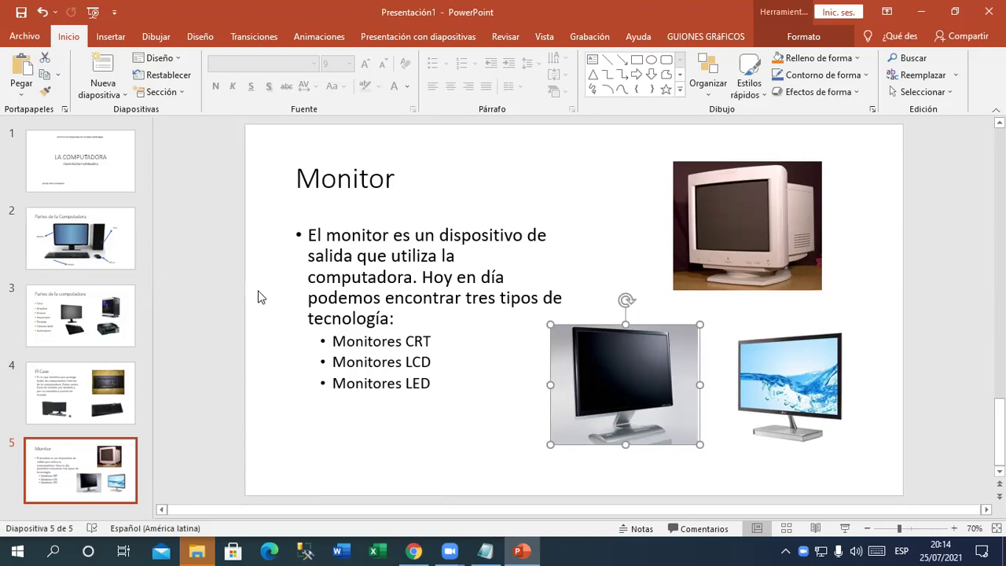
Step: Insert a new two-content slide 6 after the Monitor slide
{"action": "left_click", "coordinate": [89, 253]}
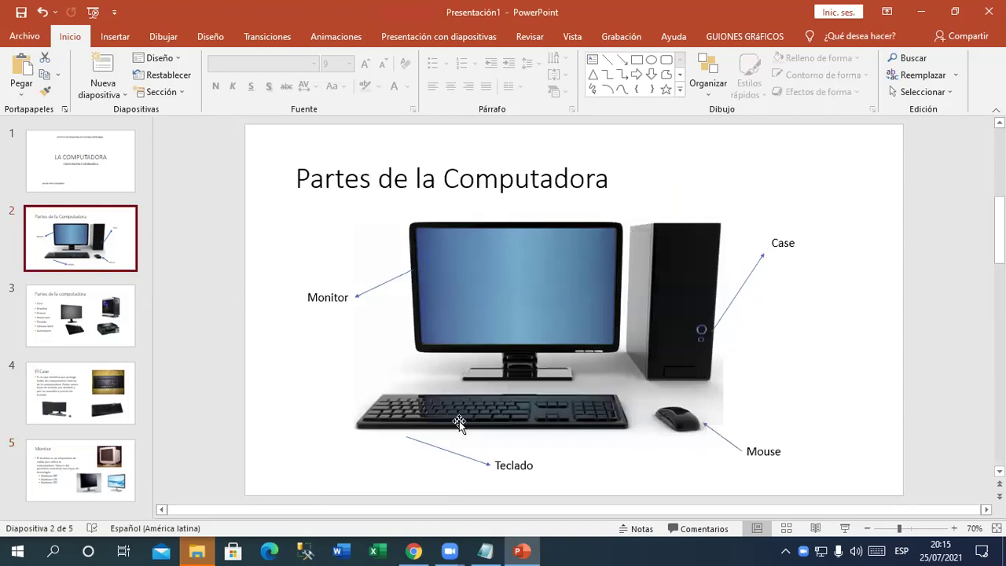
{"action": "key", "text": "Down"}
{"action": "key", "text": "Down"}
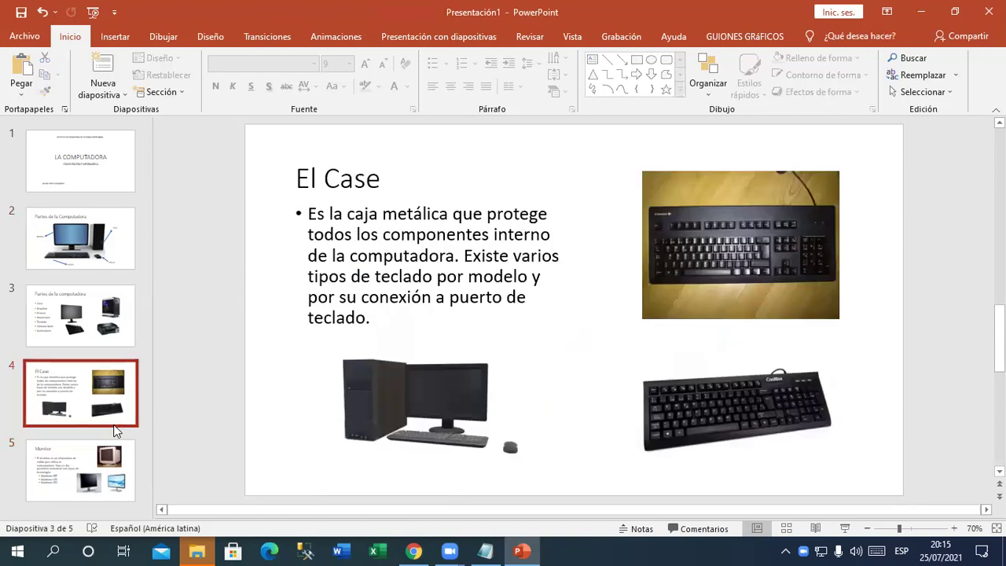
{"action": "key", "text": "Down"}
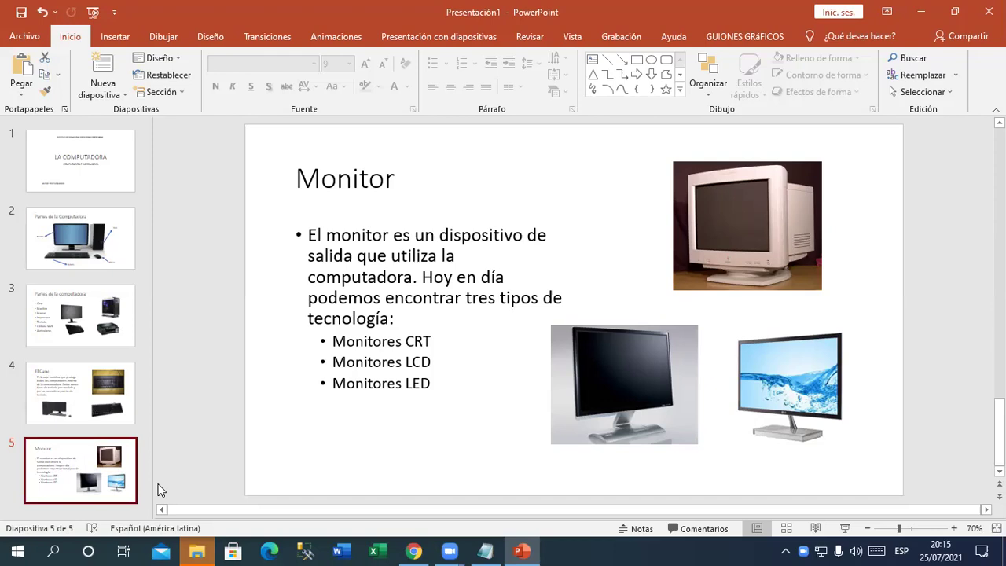
{"action": "key", "text": "Return"}
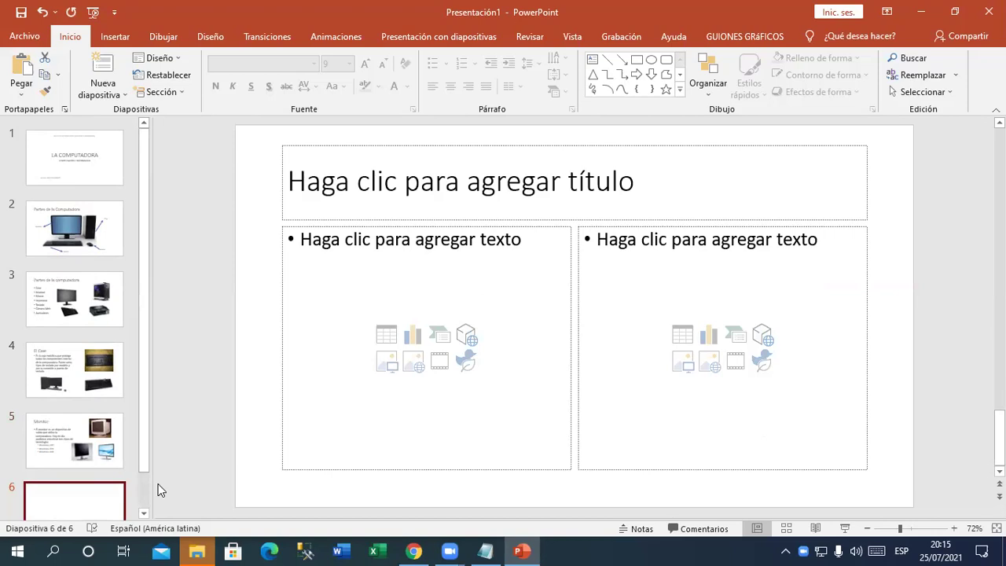
Step: Title the new slide 6 'Mouse(Raton)'
{"action": "left_click", "coordinate": [102, 313]}
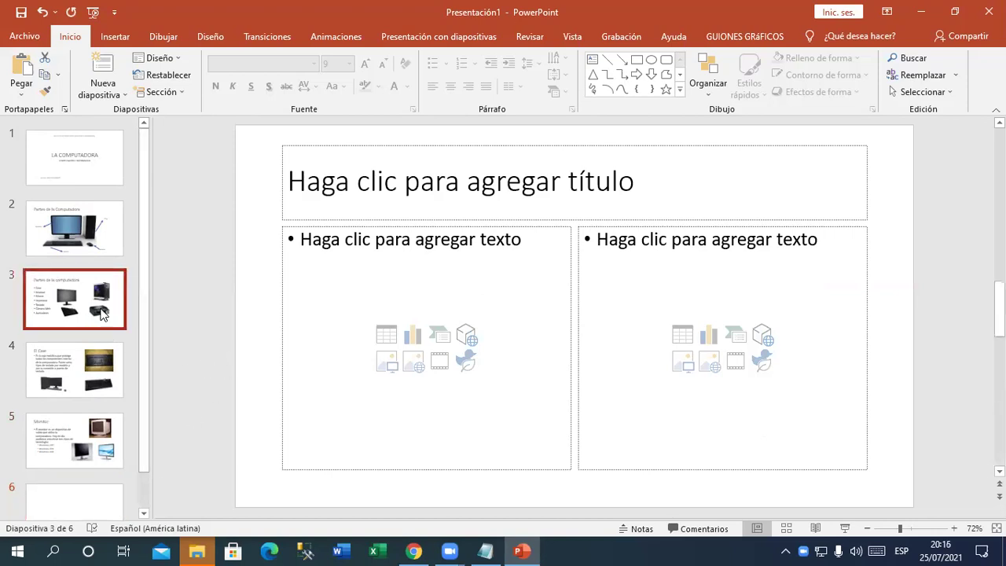
{"action": "left_click", "coordinate": [114, 503]}
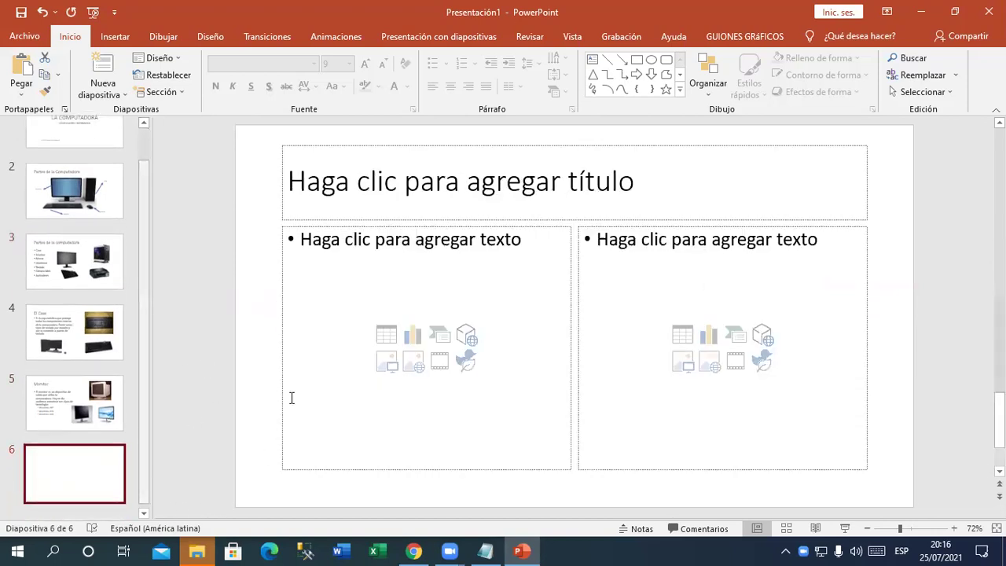
{"action": "left_click", "coordinate": [507, 214]}
{"action": "type", "text": "MOuse"}
{"action": "key", "text": "BackSpace"}
{"action": "key", "text": "BackSpace"}
{"action": "key", "text": "BackSpace"}
{"action": "key", "text": "BackSpace"}
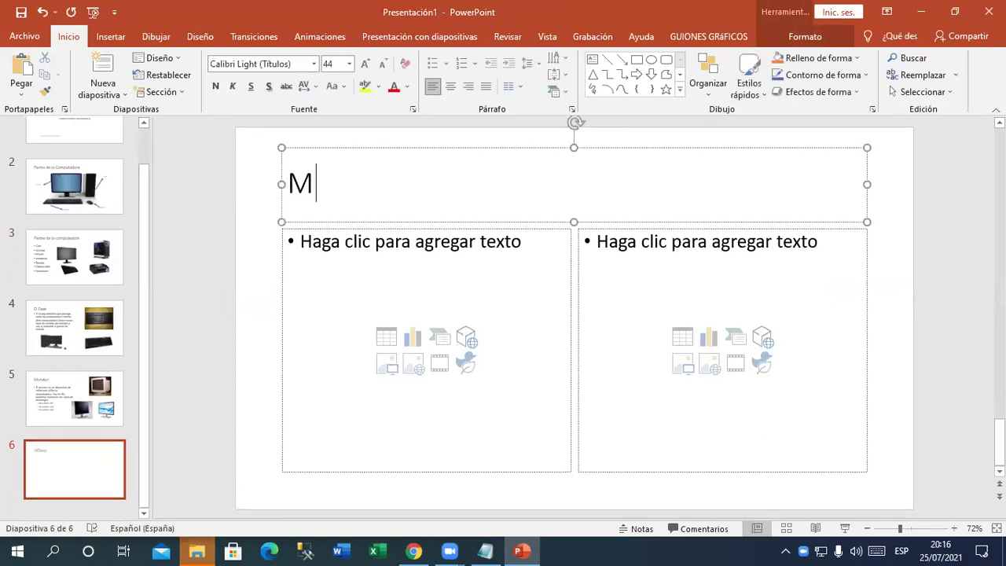
{"action": "type", "text": "ouse"}
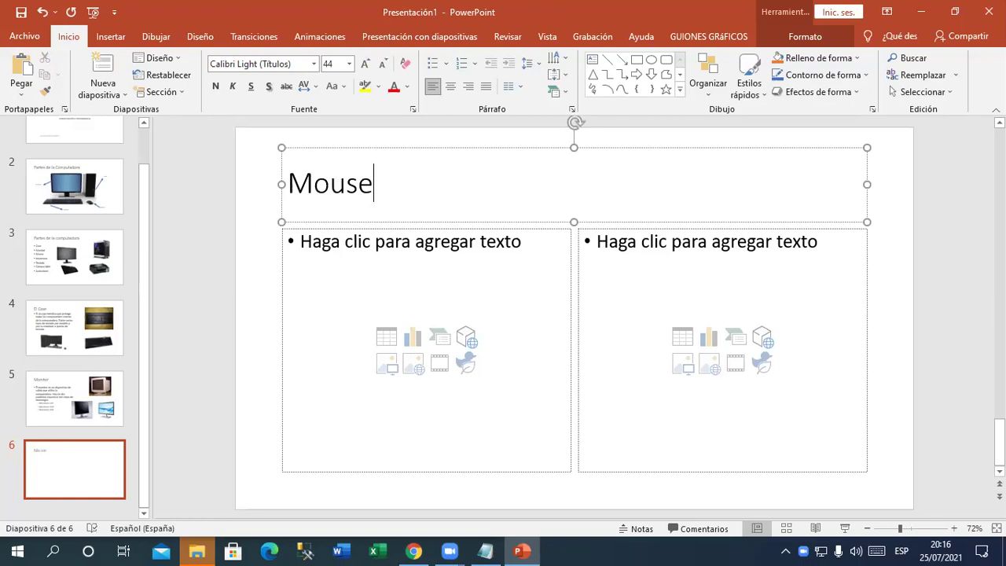
{"action": "type", "text": "(Raton)"}
{"action": "left_click", "coordinate": [531, 261]}
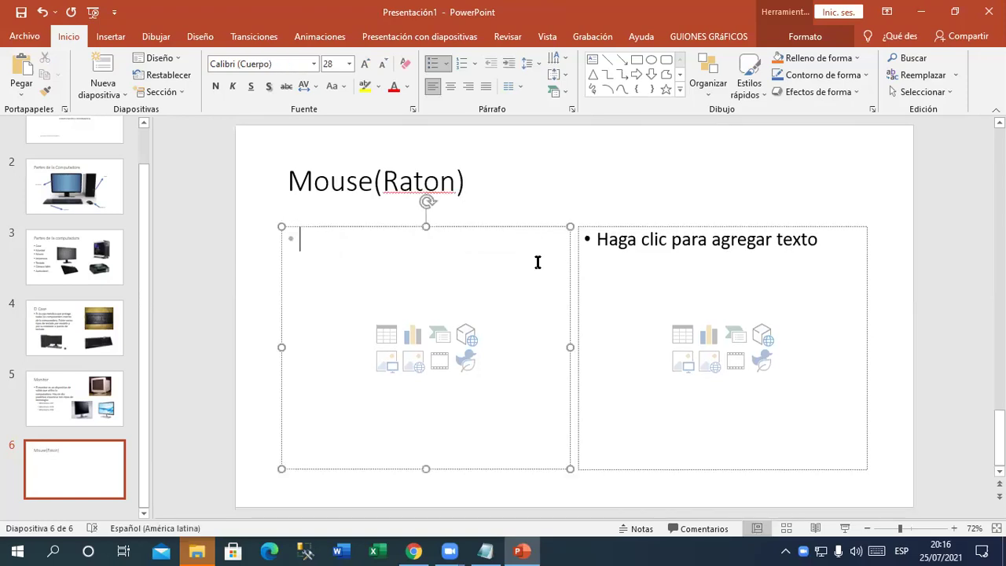
Step: Correct the title to Mouse(Ratón) and type 'Dispositivo de entrada que permite ejecutar comando haciendo clic.'
{"action": "right_click", "coordinate": [444, 179]}
{"action": "key", "text": "Escape"}
{"action": "left_click", "coordinate": [444, 267]}
{"action": "type", "text": "Dipositivo de en rea"}
{"action": "key", "text": "BackSpace"}
{"action": "key", "text": "BackSpace"}
{"action": "key", "text": "BackSpace"}
{"action": "key", "text": "BackSpace"}
{"action": "key", "text": "BackSpace"}
{"action": "key", "text": "BackSpace"}
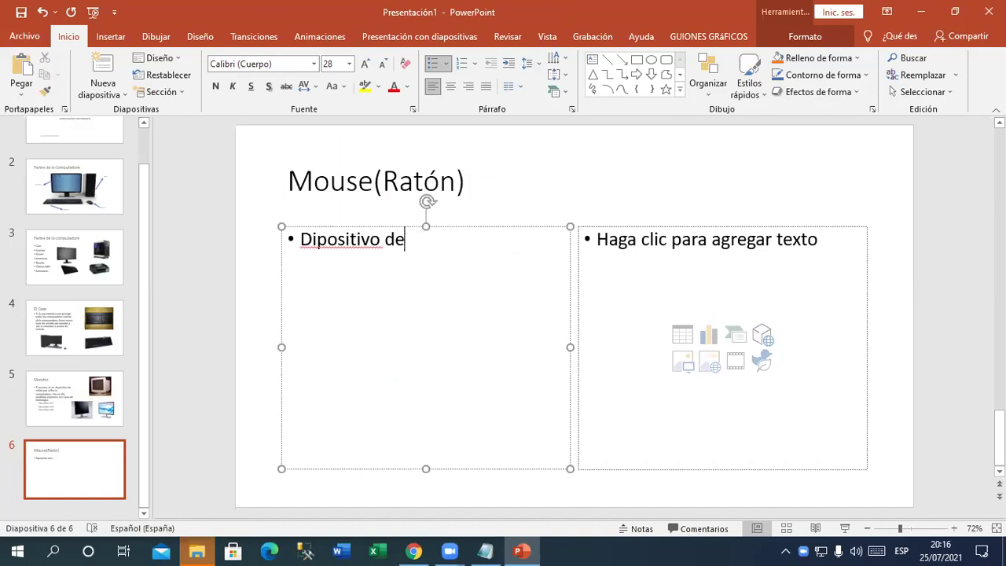
{"action": "type", "text": "entrada"}
{"action": "type", "text": "nque"}
{"action": "key", "text": "BackSpace"}
{"action": "key", "text": "BackSpace"}
{"action": "key", "text": "BackSpace"}
{"action": "key", "text": "BackSpace"}
{"action": "type", "text": "que per"}
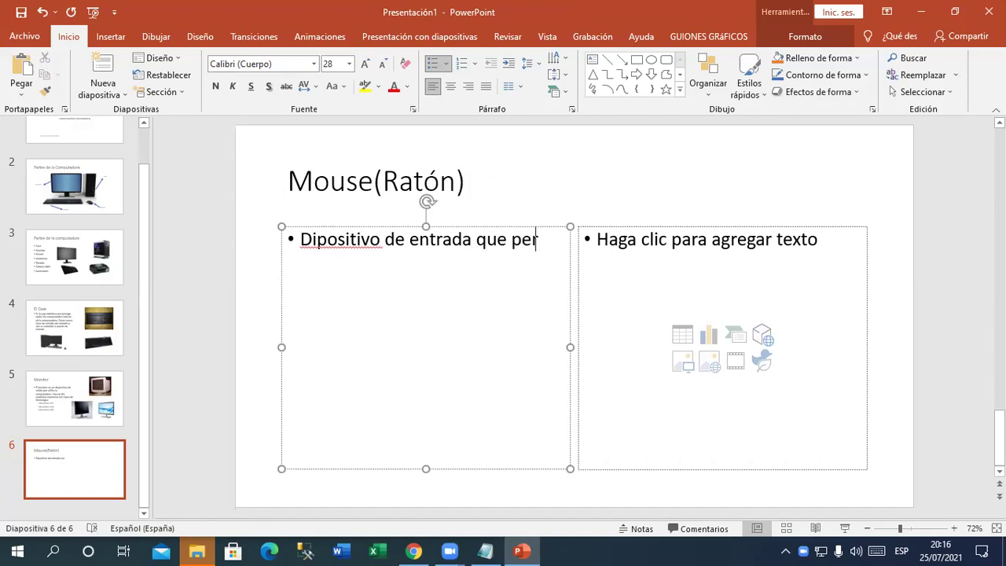
{"action": "type", "text": "mnite ejecutar comando haciendo clic"}
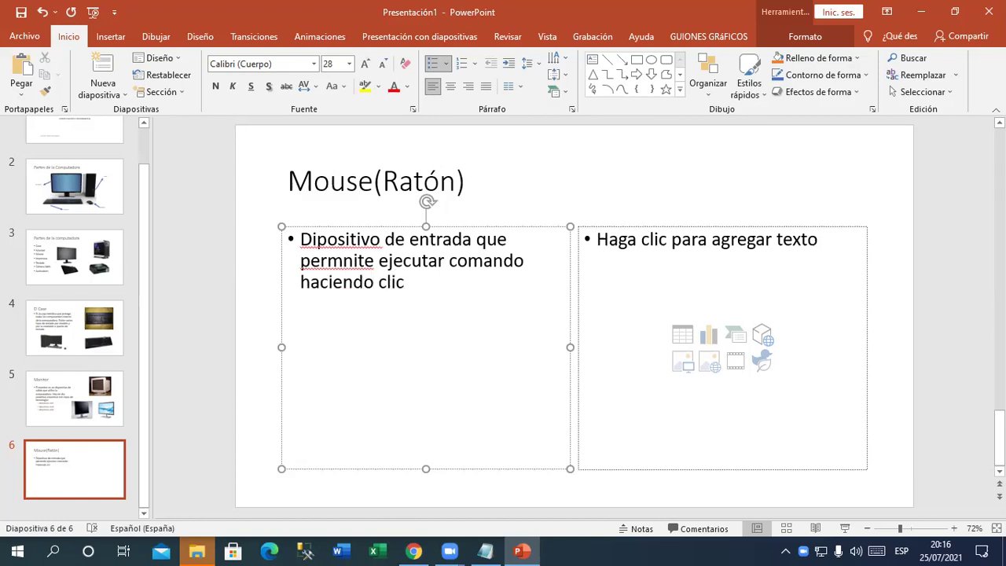
{"action": "type", "text": "."}
Step: Fix the spellings Dispositivo and permite, then add 'Existen dos tipos de mouse por tu puerto de conexion:'
{"action": "right_click", "coordinate": [355, 241]}
{"action": "left_click", "coordinate": [393, 254]}
{"action": "right_click", "coordinate": [370, 264]}
{"action": "left_click", "coordinate": [409, 287]}
{"action": "left_click", "coordinate": [459, 288]}
{"action": "type", "text": "Existen dostipos de"}
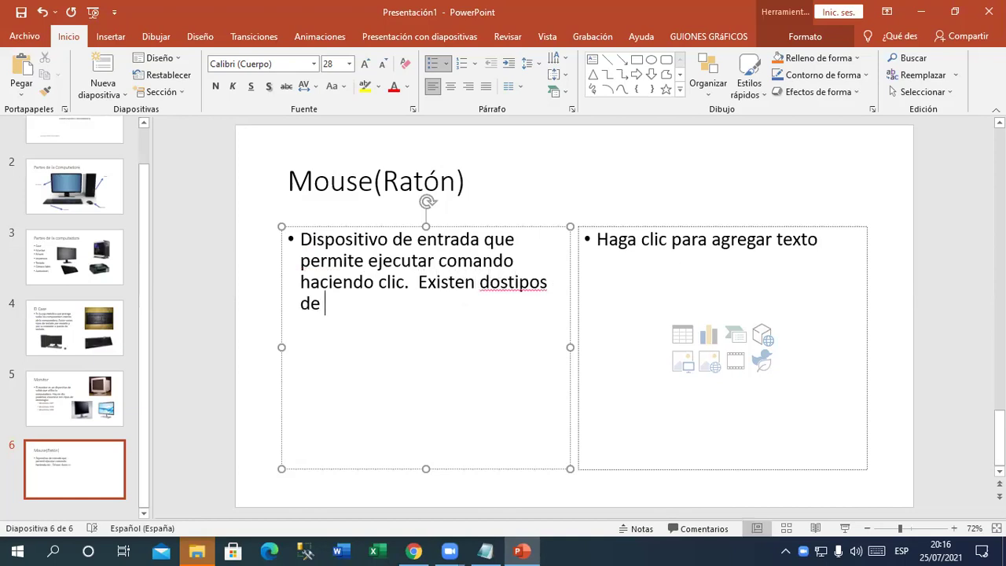
{"action": "key", "text": "BackSpace"}
{"action": "key", "text": "BackSpace"}
{"action": "key", "text": "BackSpace"}
{"action": "key", "text": "BackSpace"}
{"action": "key", "text": "BackSpace"}
{"action": "key", "text": "BackSpace"}
{"action": "key", "text": "BackSpace"}
{"action": "key", "text": "BackSpace"}
{"action": "type", "text": "tipos de mouse por tu "}
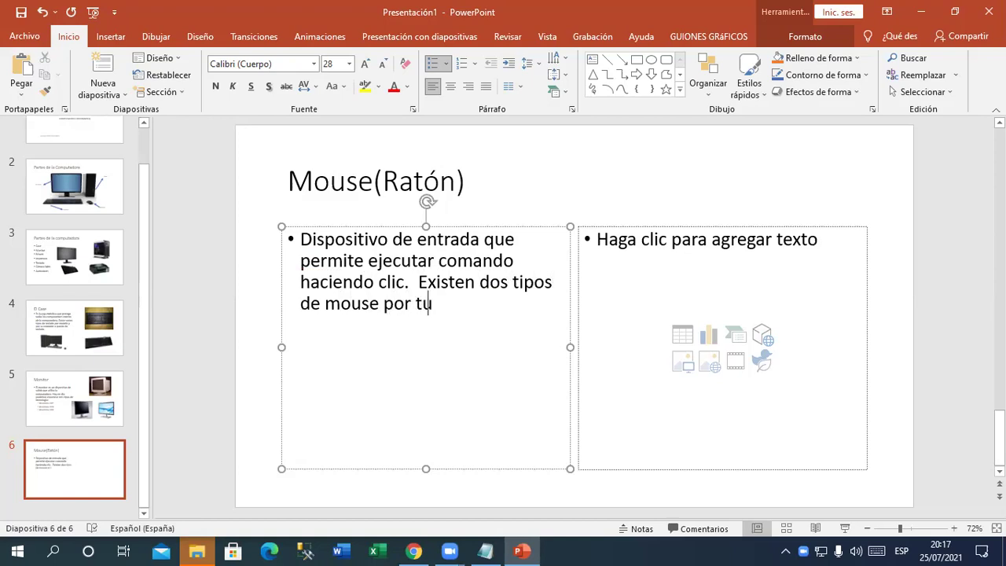
{"action": "type", "text": "puerto de conexion"}
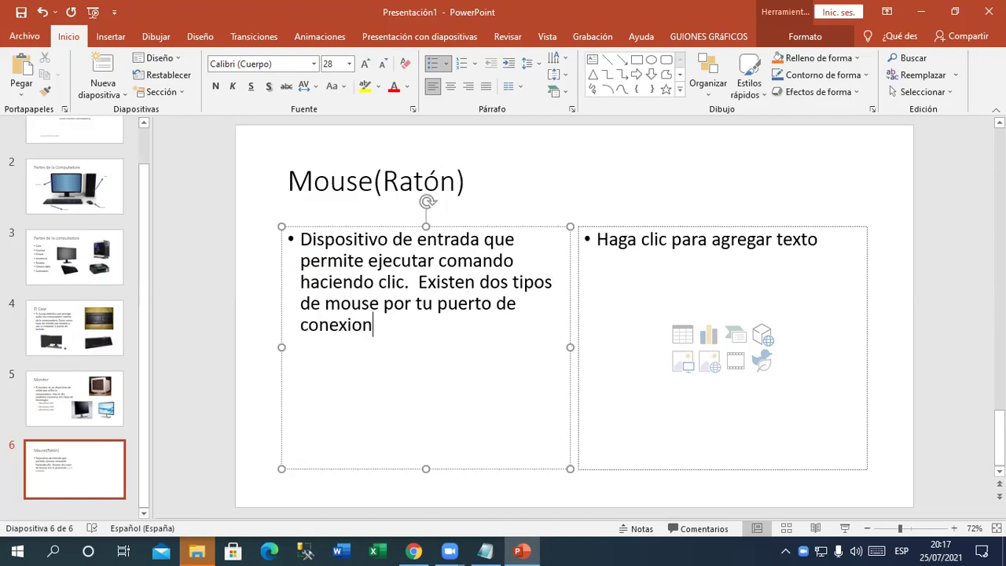
{"action": "key", "text": "BackSpace"}
{"action": "key", "text": "BackSpace"}
{"action": "type", "text": "ón:"}
{"action": "key", "text": "Return"}
Step: Add indented sub-bullets 'Mouse PS/2' and 'Mouse USB' on slide 6, then switch to the Notepad notes
{"action": "left_click", "coordinate": [507, 67]}
{"action": "type", "text": "Mouseo"}
{"action": "key", "text": "BackSpace"}
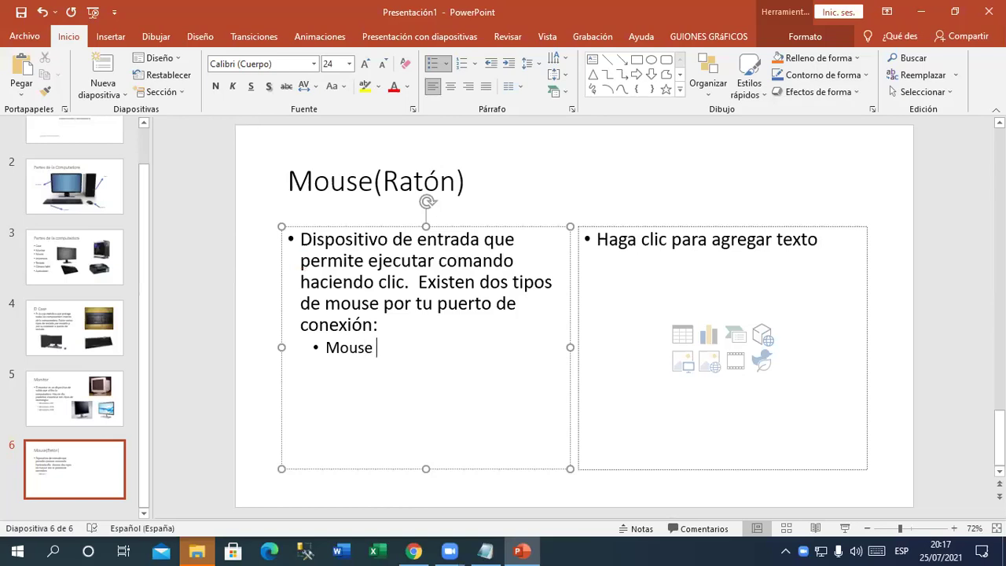
{"action": "type", "text": "Mec"}
{"action": "key", "text": "BackSpace"}
{"action": "key", "text": "BackSpace"}
{"action": "key", "text": "BackSpace"}
{"action": "key", "text": "BackSpace"}
{"action": "type", "text": "PS/2"}
{"action": "key", "text": "Return"}
{"action": "type", "text": "Mo"}
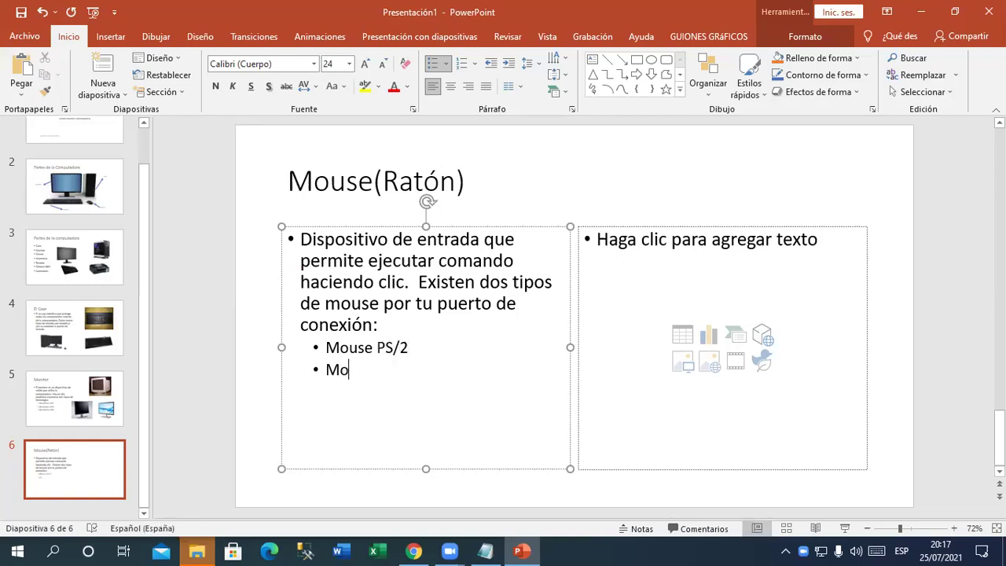
{"action": "type", "text": "use USB"}
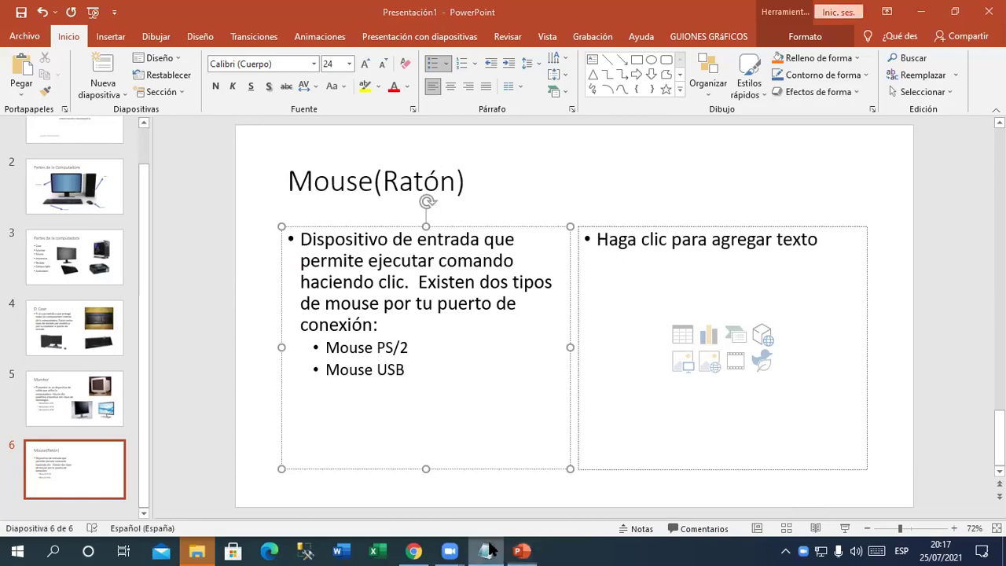
{"action": "left_click", "coordinate": [485, 551]}
Step: Check the '1. Contenido' line in the Notepad notes, then minimise Notepad
{"action": "left_click", "coordinate": [252, 344]}
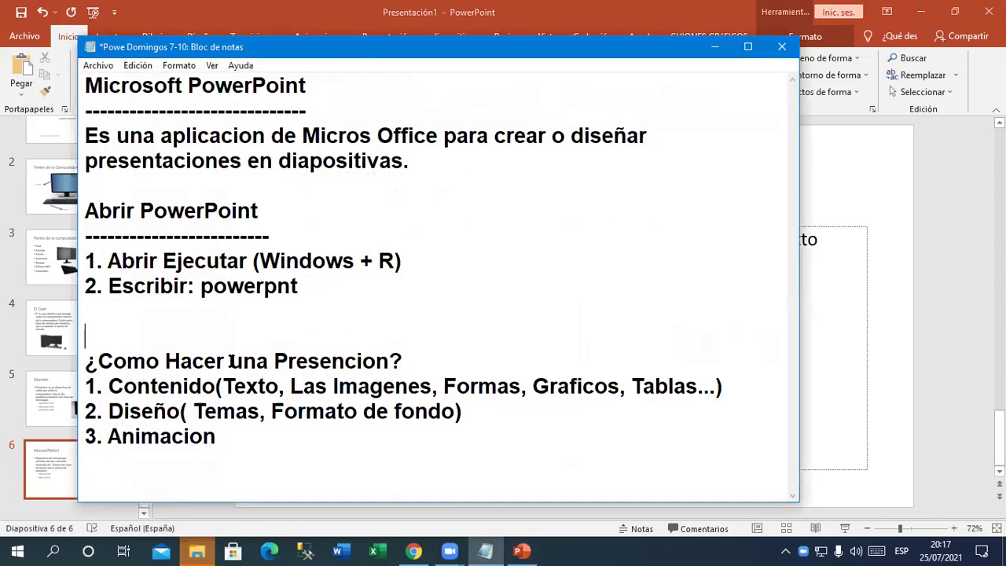
{"action": "mouse_move", "coordinate": [85, 386]}
{"action": "left_mouse_down"}
{"action": "mouse_move", "coordinate": [706, 378]}
{"action": "mouse_move", "coordinate": [761, 389]}
{"action": "left_mouse_up"}
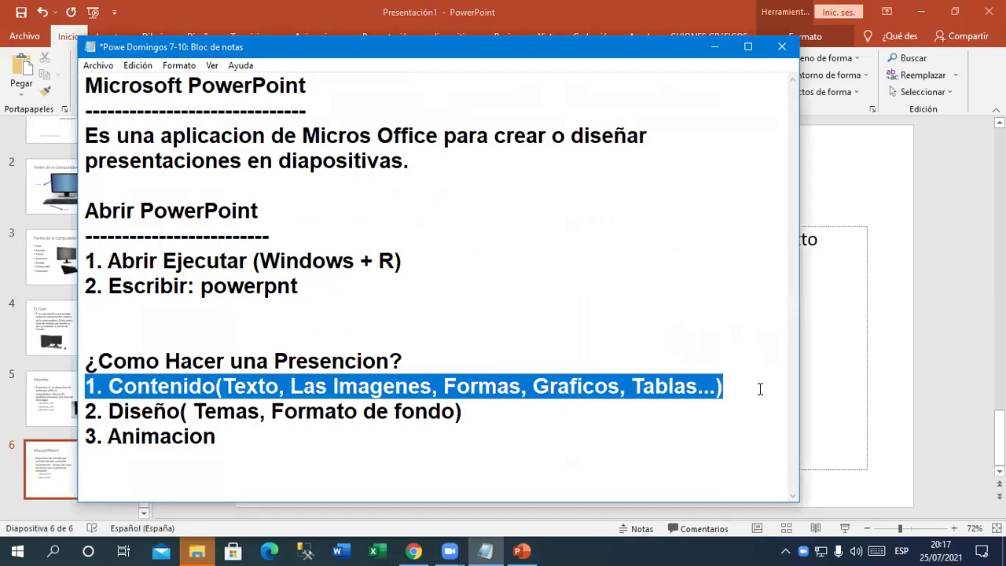
{"action": "left_click", "coordinate": [265, 377]}
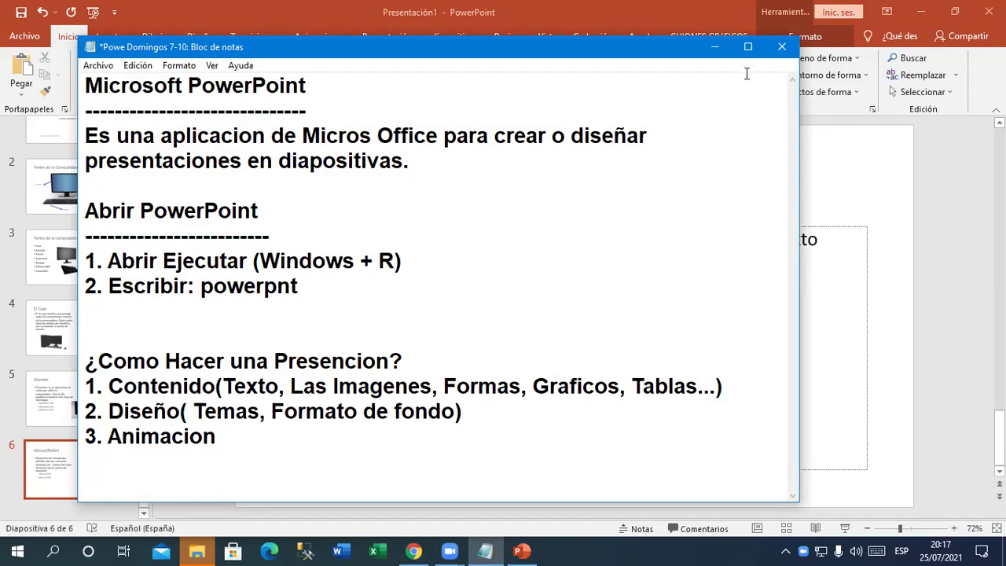
{"action": "left_click", "coordinate": [714, 46]}
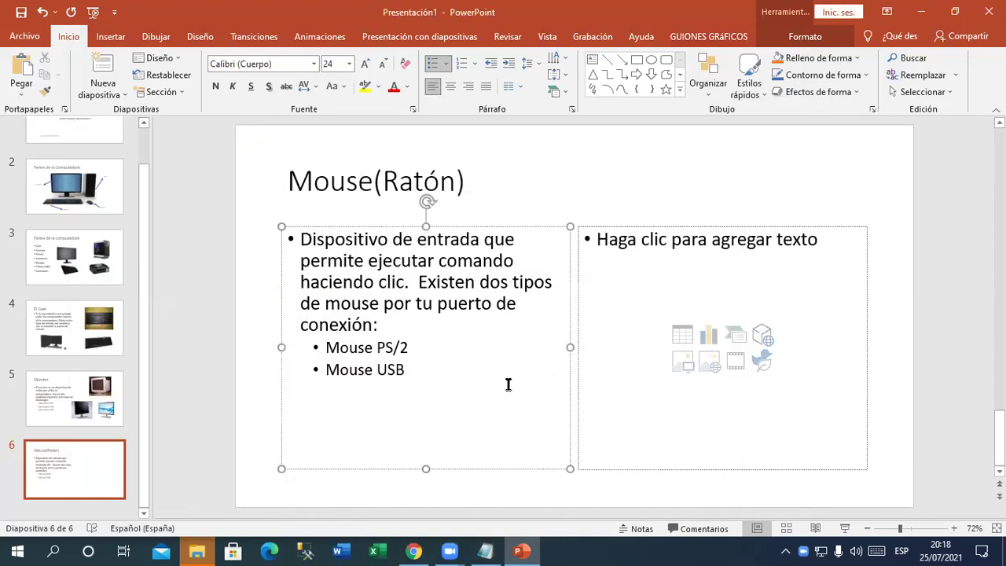
Step: Search Bing online pictures for 'mouse ps2' and insert the black IBM mouse photo
{"action": "left_click", "coordinate": [683, 365]}
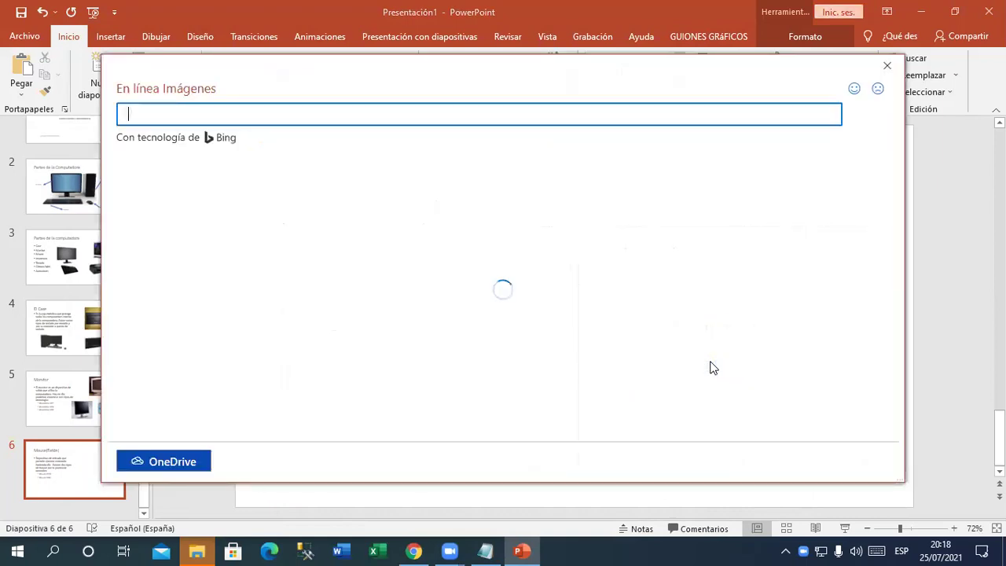
{"action": "type", "text": "mouse "}
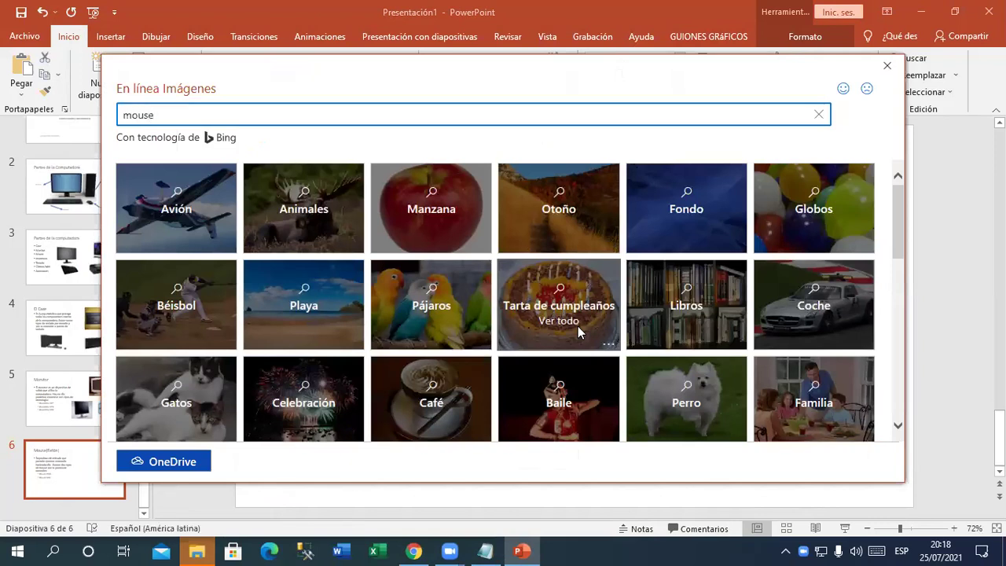
{"action": "type", "text": "ps2+"}
{"action": "key", "text": "BackSpace"}
{"action": "key", "text": "Return"}
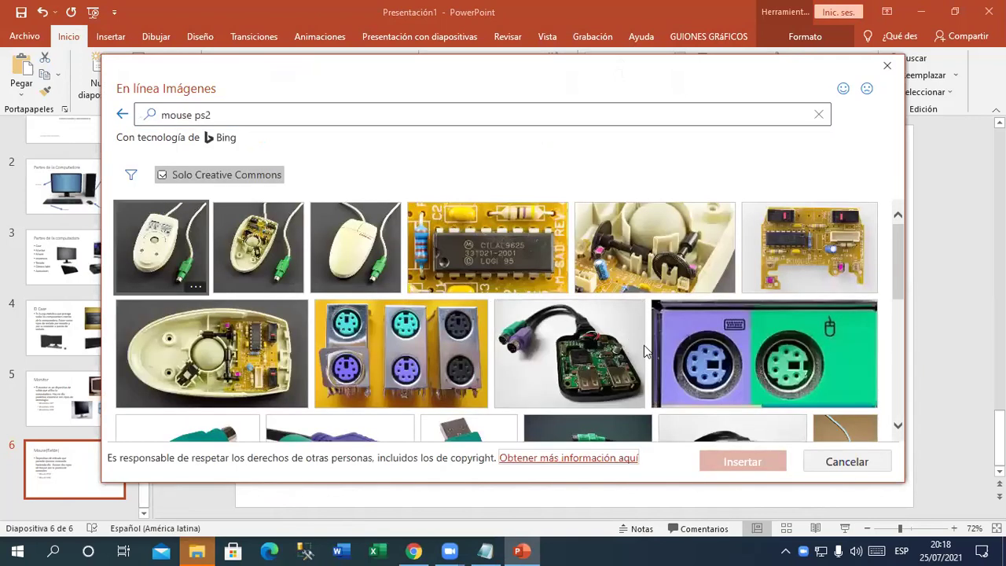
{"action": "scroll", "coordinate": [644, 346], "scroll_direction": "down", "scroll_amount": 3}
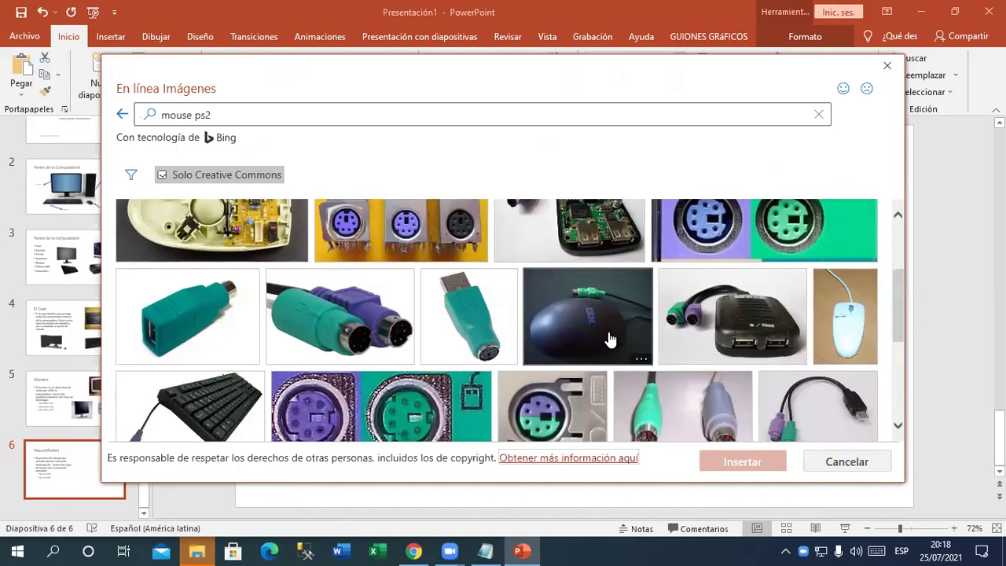
{"action": "scroll", "coordinate": [610, 338], "scroll_direction": "down", "scroll_amount": 1}
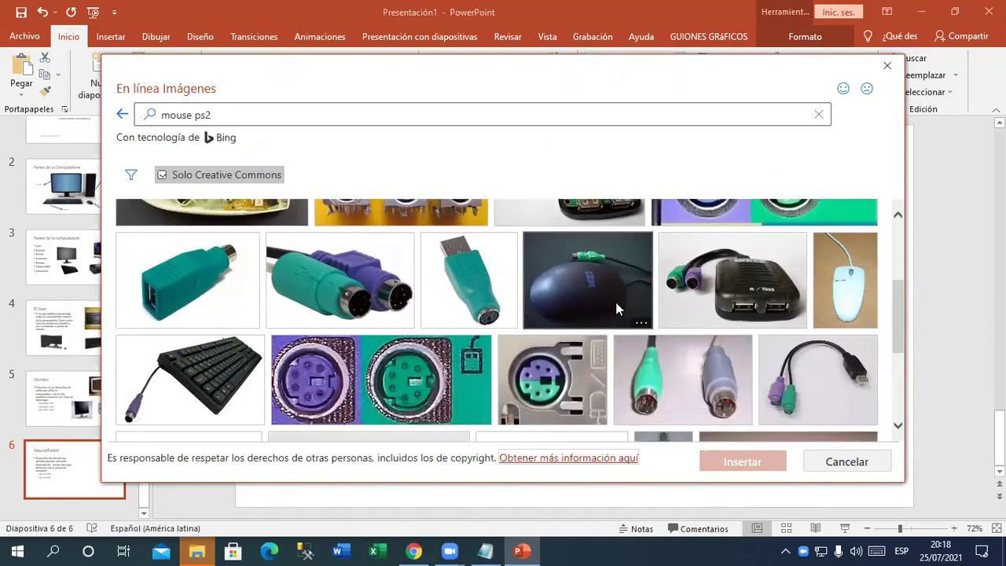
{"action": "left_click", "coordinate": [616, 302]}
{"action": "left_click", "coordinate": [597, 290]}
{"action": "left_click", "coordinate": [597, 296]}
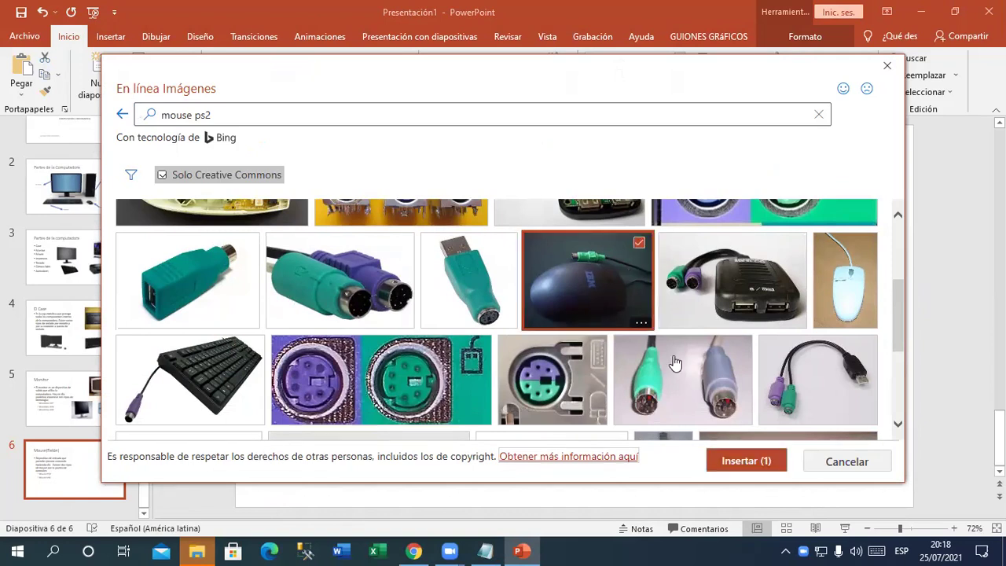
{"action": "left_click", "coordinate": [732, 461]}
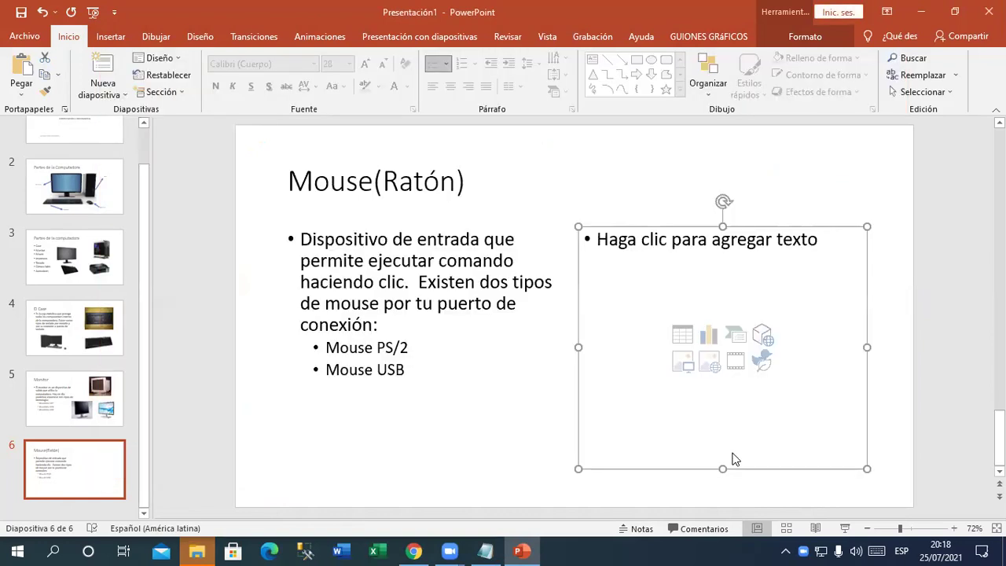
Step: Delete the photo's credit caption, then shrink it and move it up level with the title
{"action": "left_click", "coordinate": [729, 492]}
{"action": "left_click", "coordinate": [727, 467]}
{"action": "key", "text": "Delete"}
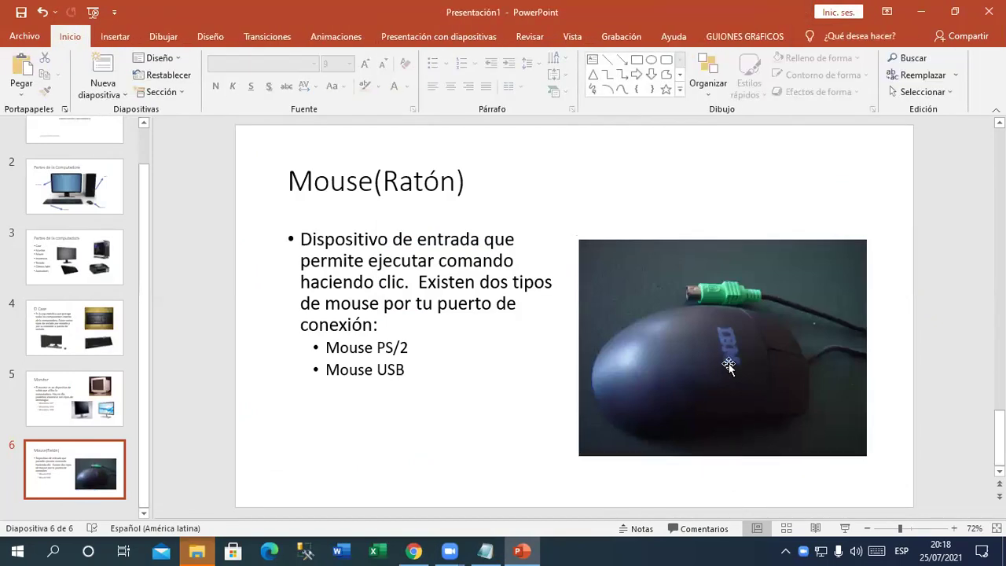
{"action": "left_click_drag", "start_coordinate": [727, 363], "coordinate": [705, 316]}
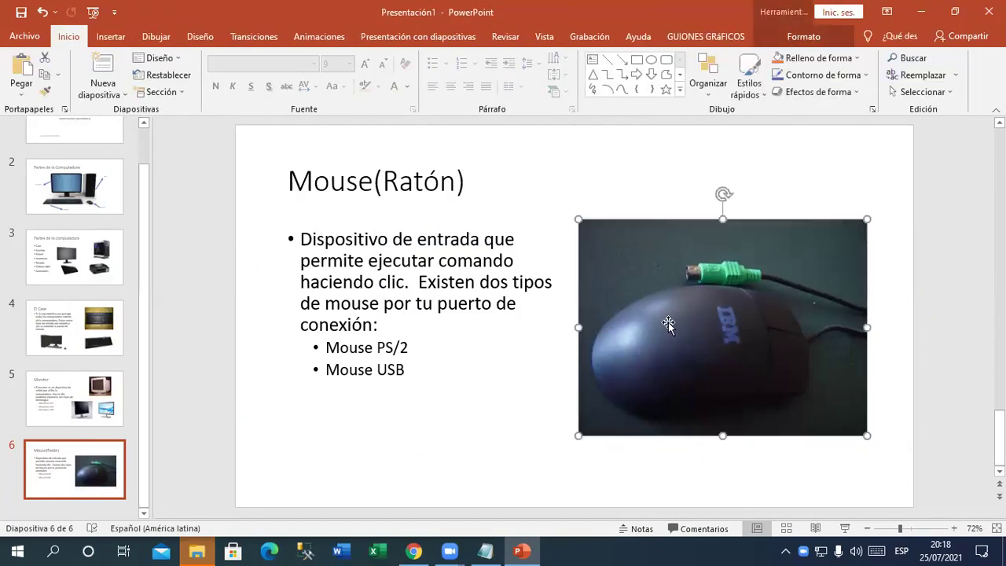
{"action": "left_click_drag", "start_coordinate": [574, 435], "coordinate": [634, 393]}
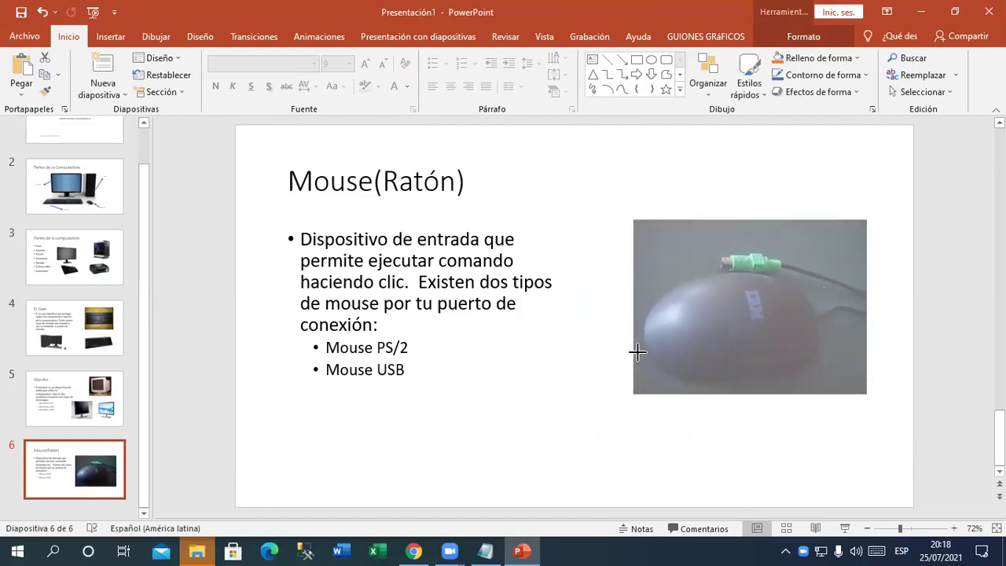
{"action": "left_click_drag", "start_coordinate": [783, 330], "coordinate": [767, 295]}
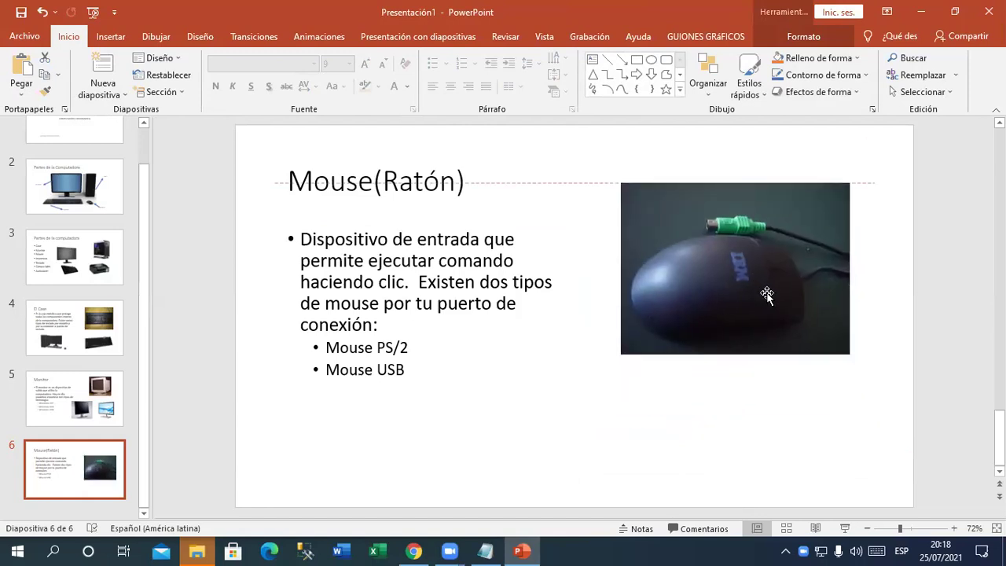
Step: Search online pictures for 'mouse usb' and insert the black Lenovo USB mouse photo
{"action": "left_click", "coordinate": [109, 36]}
{"action": "left_click", "coordinate": [134, 82]}
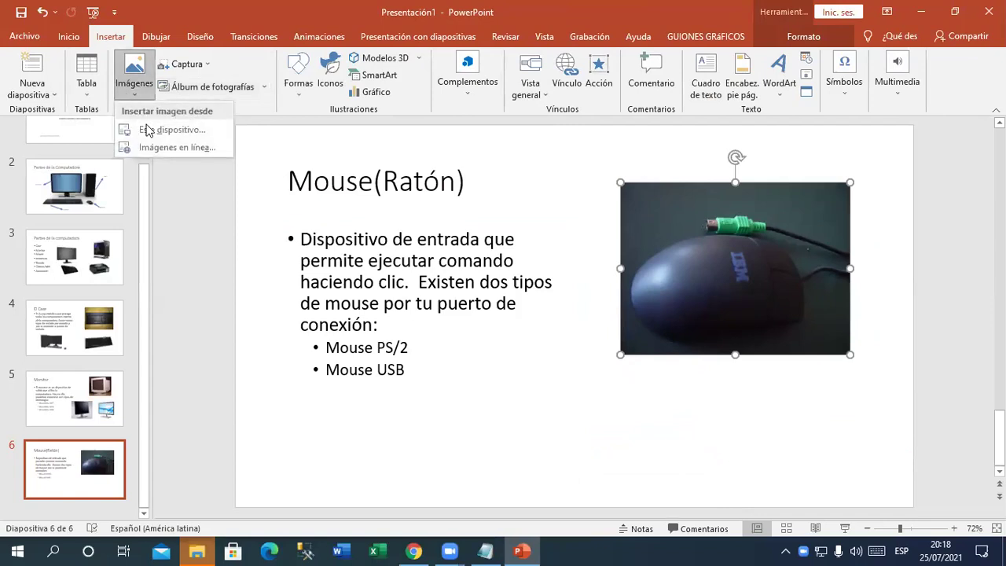
{"action": "left_click", "coordinate": [170, 150]}
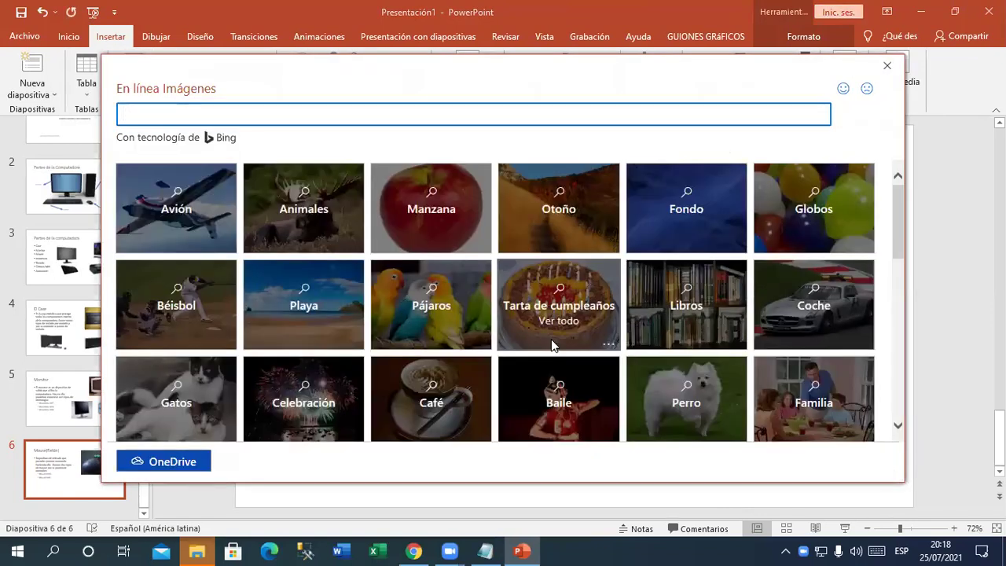
{"action": "type", "text": "mouse us"}
{"action": "type", "text": "b"}
{"action": "key", "text": "Return"}
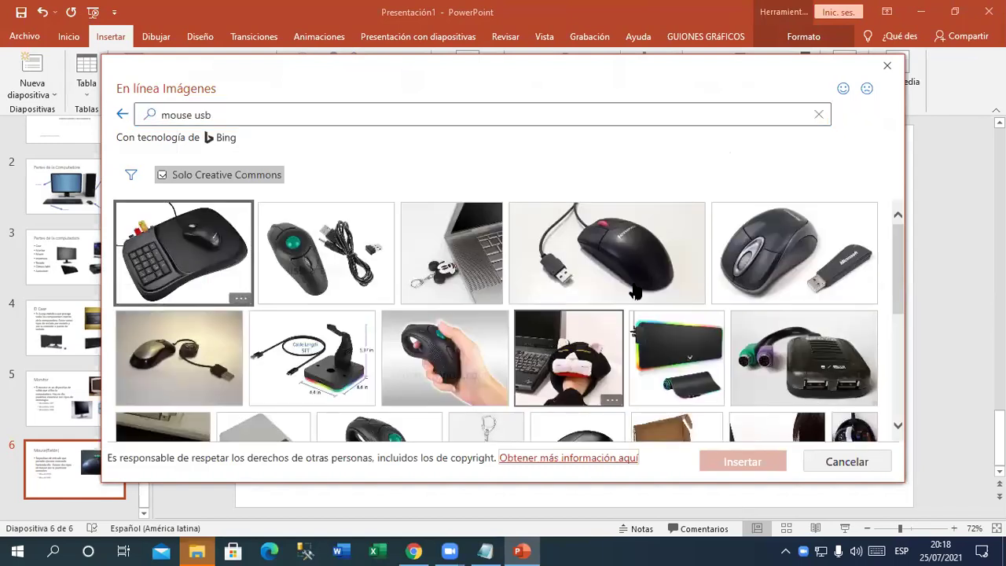
{"action": "left_click", "coordinate": [605, 285]}
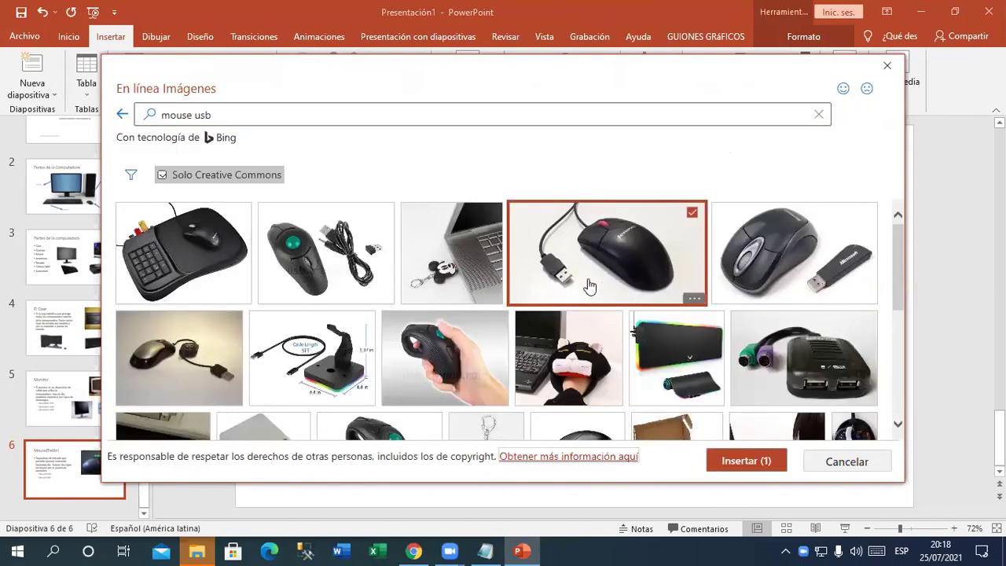
{"action": "left_click", "coordinate": [733, 465]}
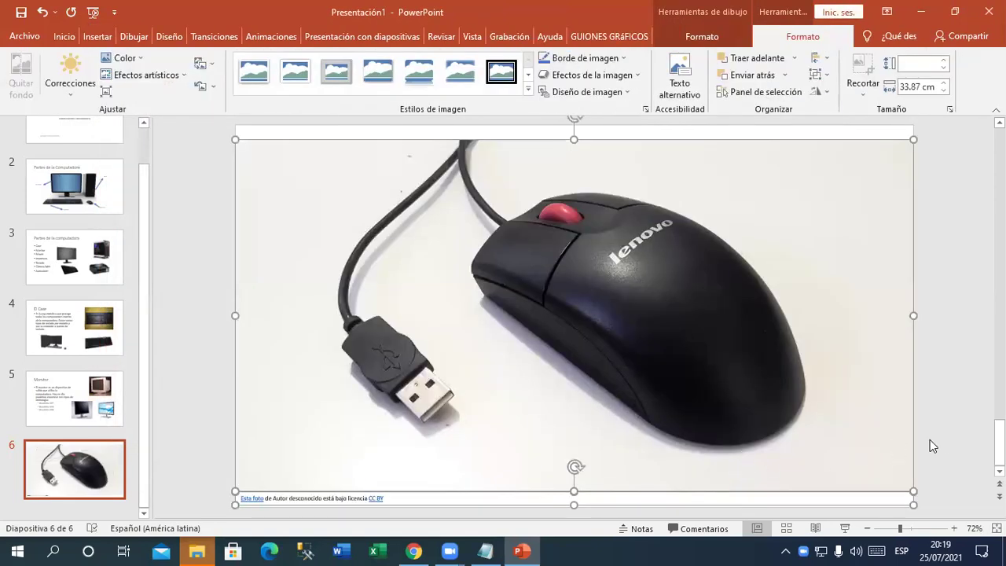
Step: Delete the USB photo's credit caption, then resize it and place it below the PS/2 photo
{"action": "left_click", "coordinate": [933, 445]}
{"action": "left_click", "coordinate": [868, 499]}
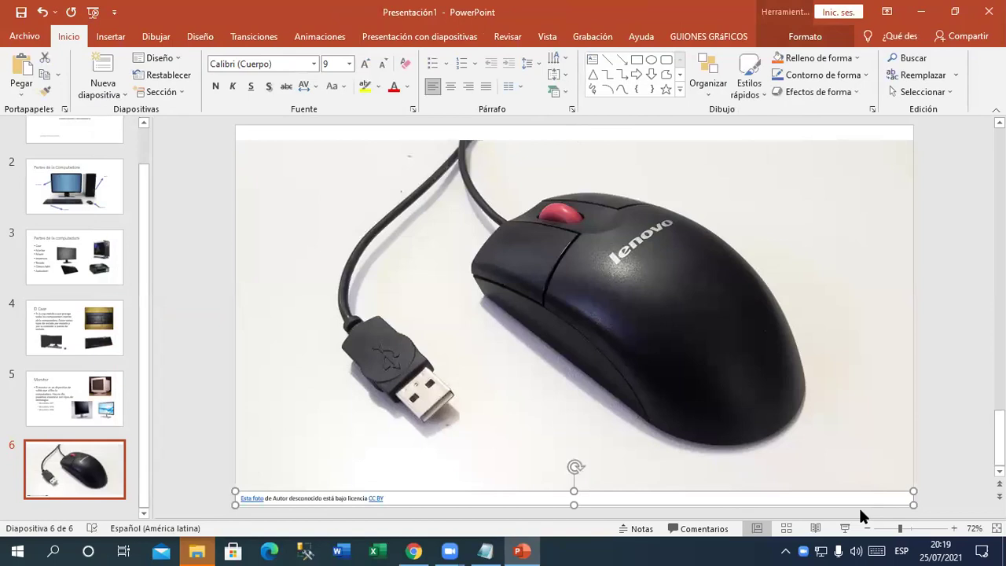
{"action": "key", "text": "Delete"}
{"action": "left_click", "coordinate": [728, 390]}
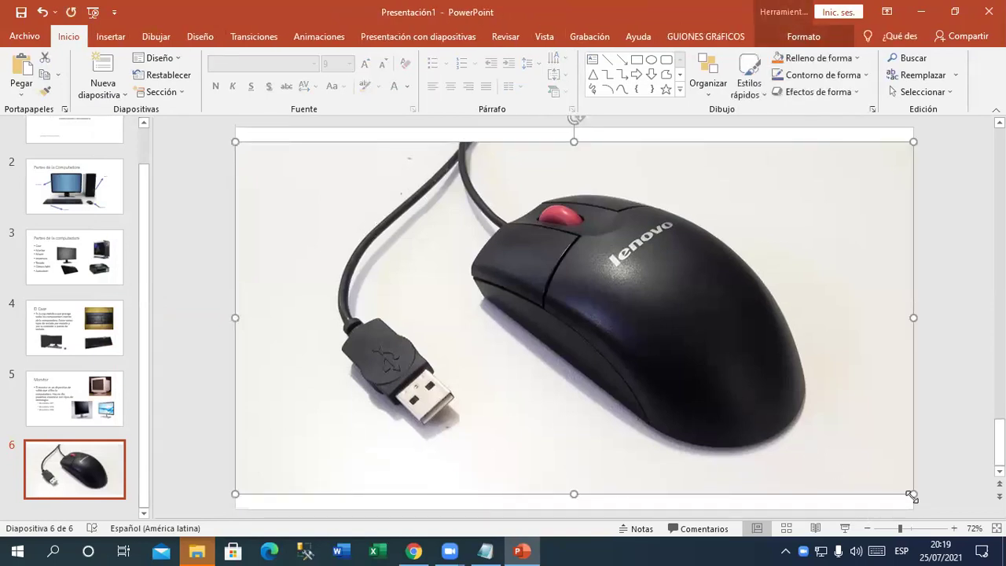
{"action": "left_click_drag", "start_coordinate": [914, 494], "coordinate": [426, 241]}
{"action": "left_click_drag", "start_coordinate": [329, 221], "coordinate": [711, 437]}
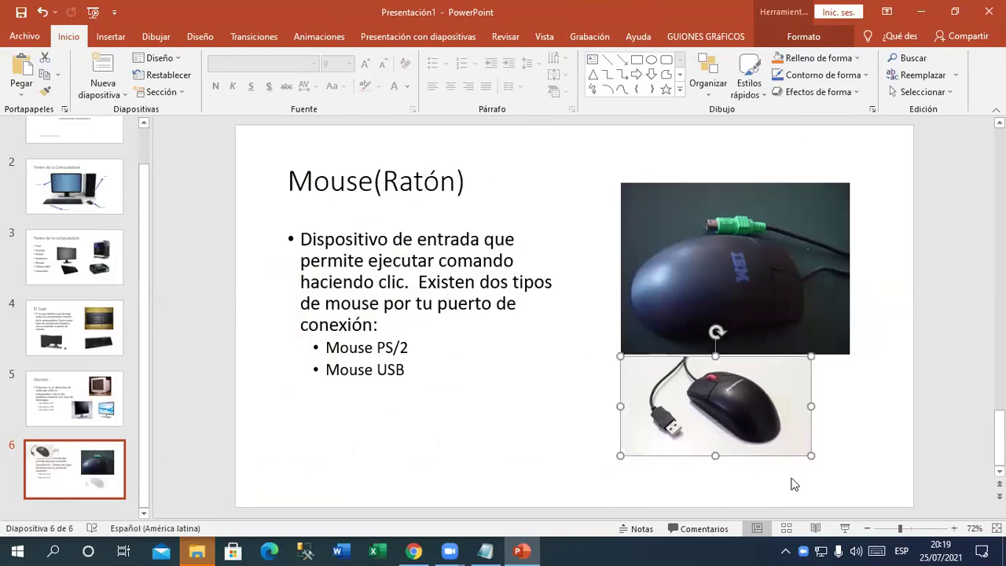
{"action": "left_click_drag", "start_coordinate": [810, 456], "coordinate": [848, 476]}
Step: Slightly resize the PS/2 photo and align the two stacked mouse photos on the right
{"action": "left_click", "coordinate": [780, 307]}
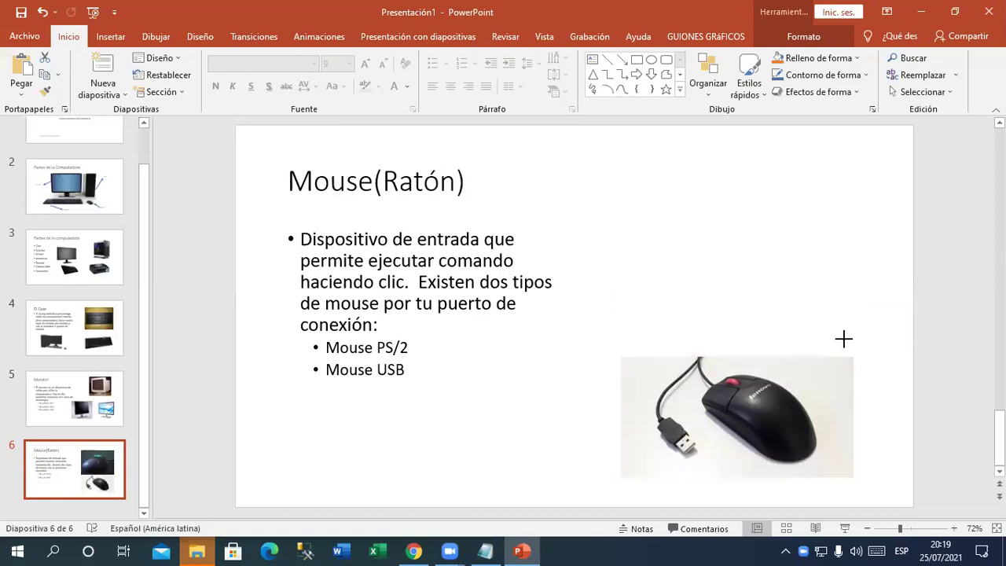
{"action": "left_click_drag", "start_coordinate": [851, 353], "coordinate": [842, 329]}
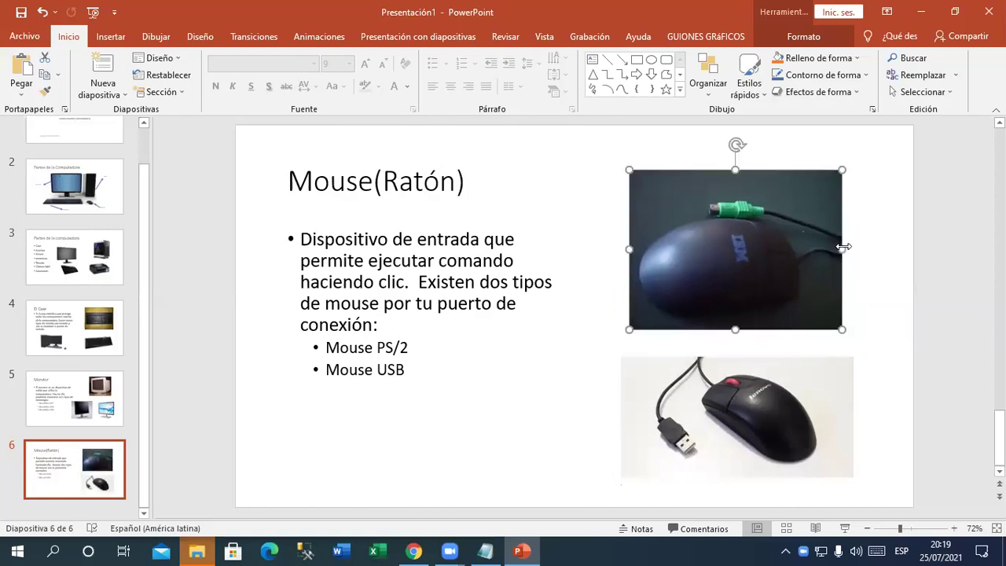
{"action": "left_click_drag", "start_coordinate": [842, 249], "coordinate": [853, 249]}
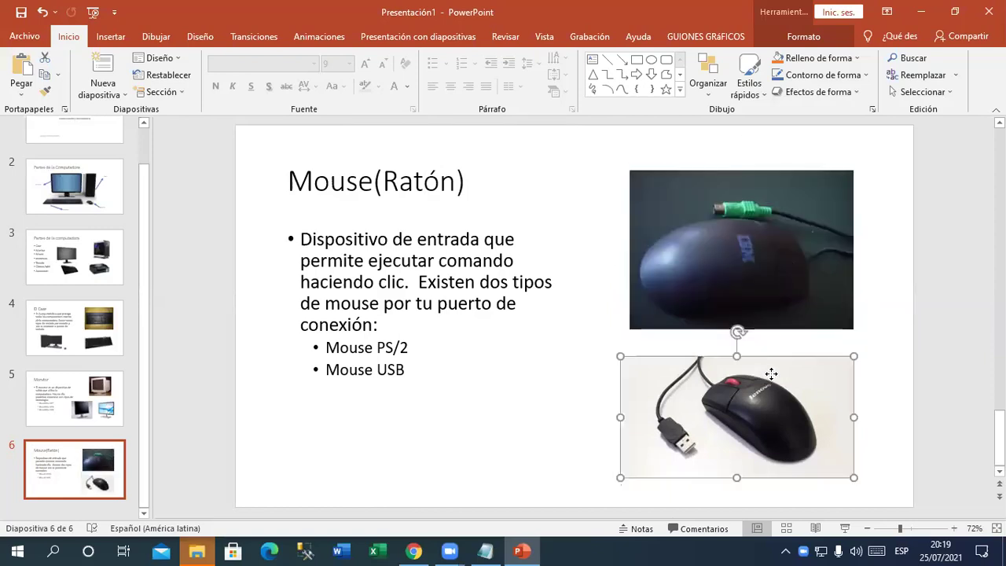
{"action": "left_click_drag", "start_coordinate": [770, 370], "coordinate": [775, 361]}
{"action": "left_click", "coordinate": [474, 415]}
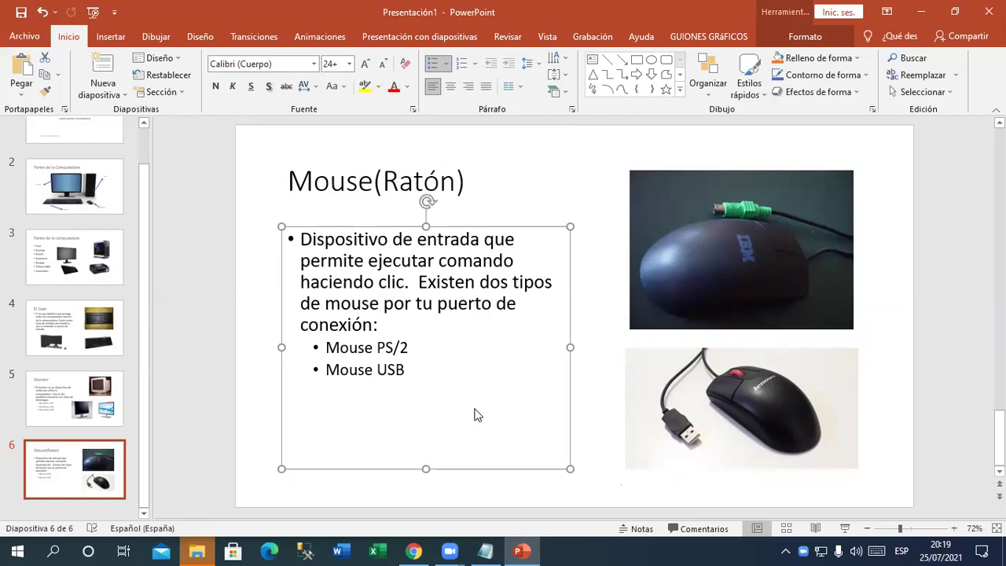
Step: Review the Mouse, Impresora, Teclado and Auriculares items on the Partes de la computadora slide
{"action": "left_click", "coordinate": [57, 248]}
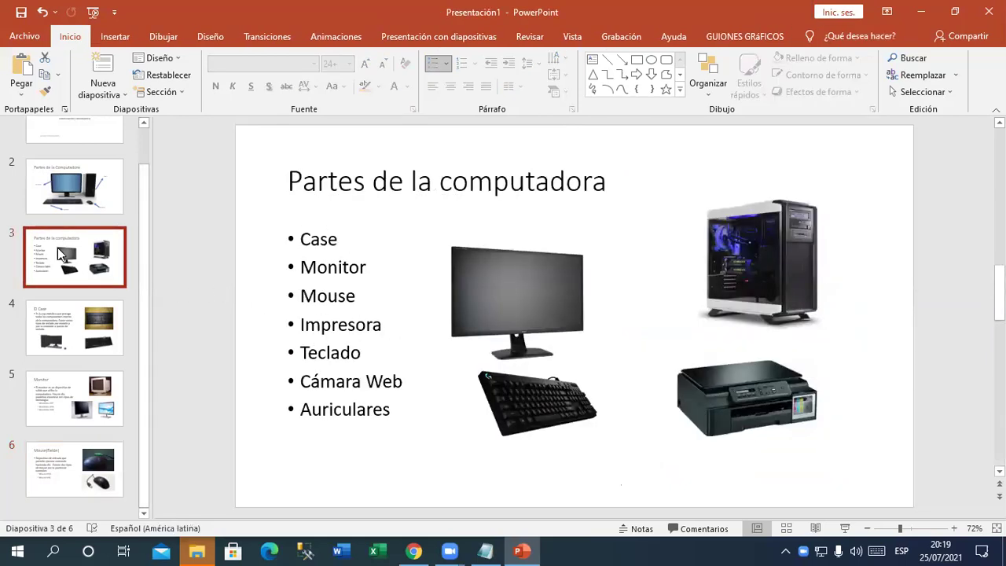
{"action": "double_click", "coordinate": [346, 295]}
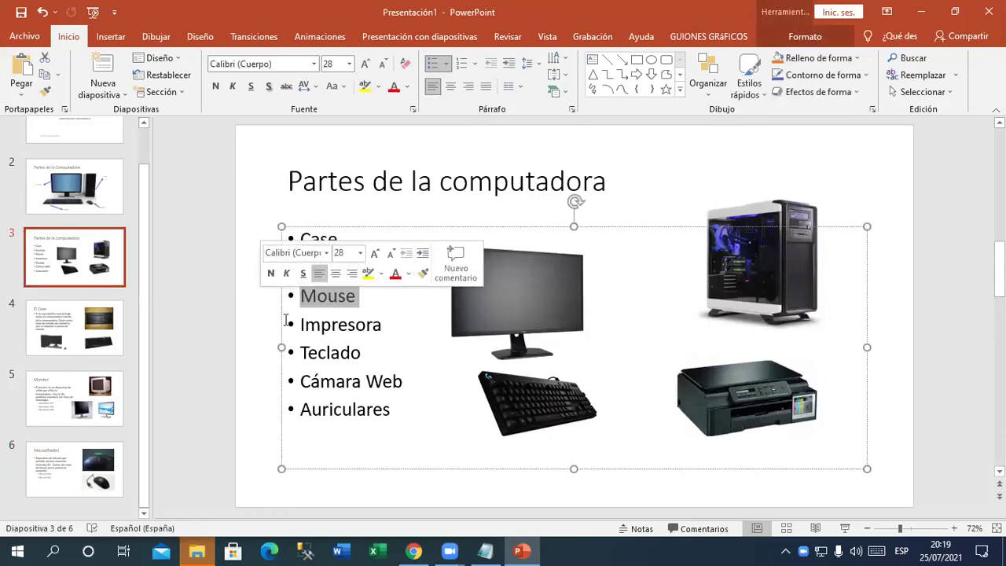
{"action": "double_click", "coordinate": [338, 325]}
{"action": "double_click", "coordinate": [330, 353]}
{"action": "left_click", "coordinate": [347, 382]}
{"action": "left_click", "coordinate": [353, 409]}
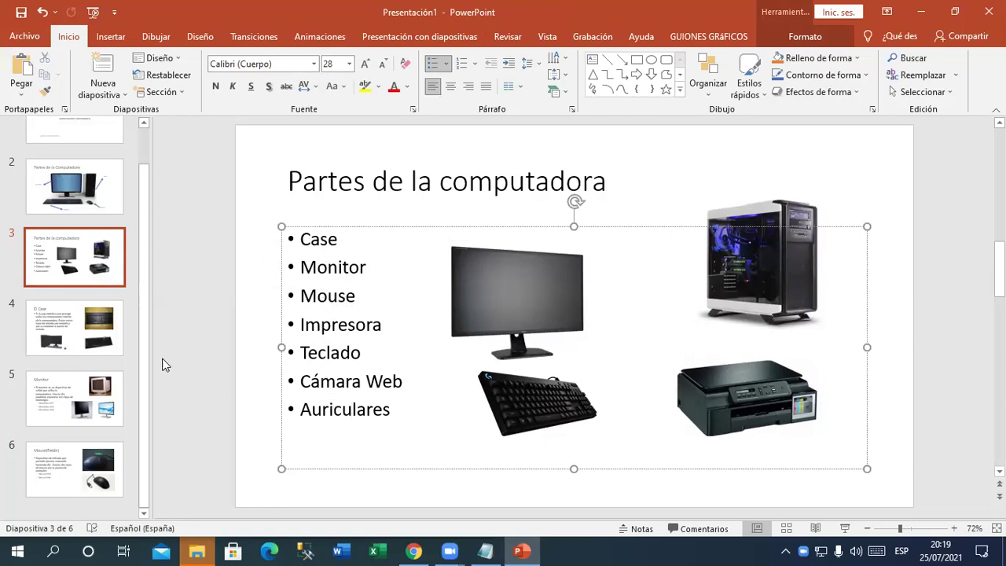
Step: Browse slides 4 to 6, return to Mouse(Ratón), and show the Nueva diapositiva layouts
{"action": "left_click", "coordinate": [107, 364]}
{"action": "left_click", "coordinate": [94, 401]}
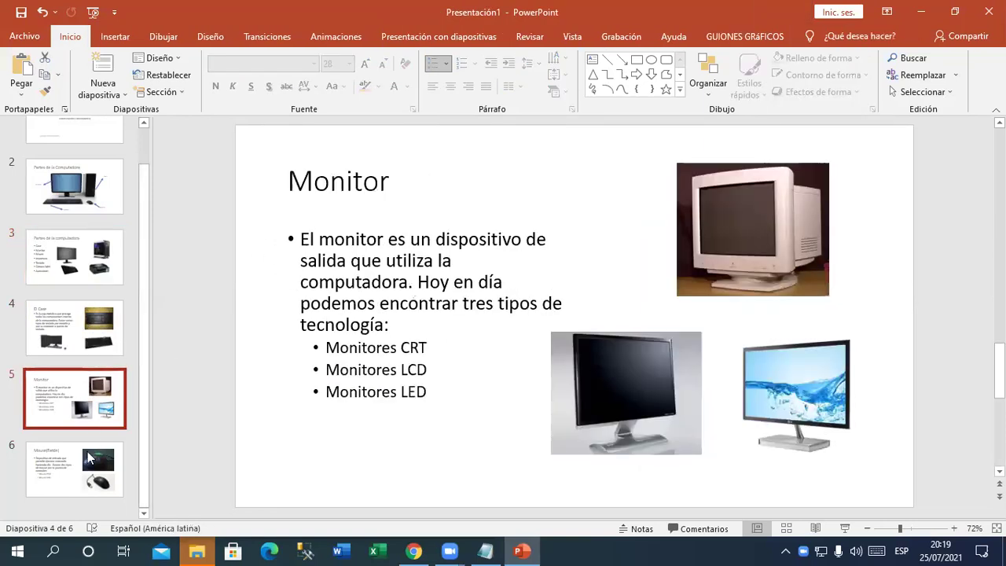
{"action": "left_click", "coordinate": [91, 453]}
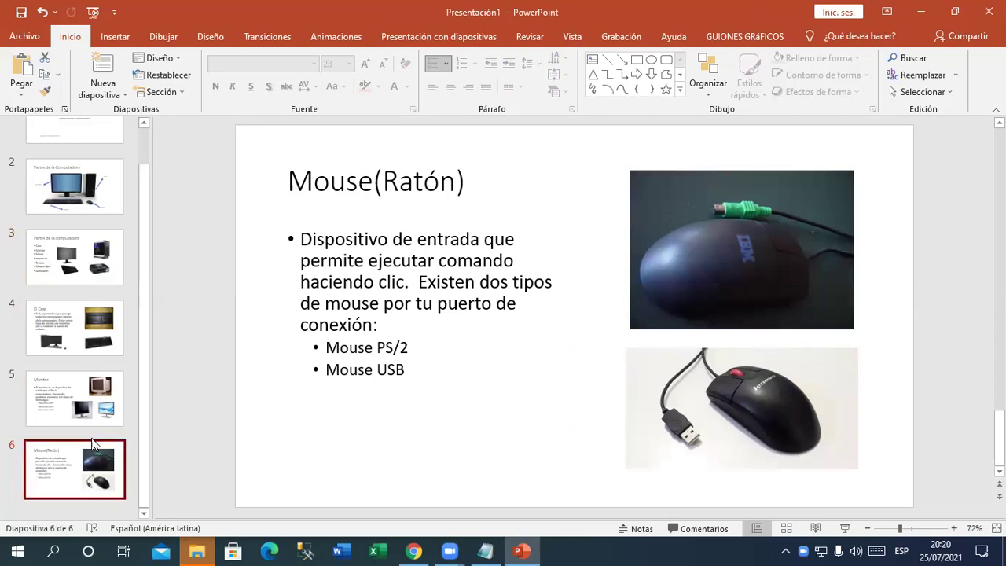
{"action": "left_click", "coordinate": [90, 266]}
{"action": "left_click", "coordinate": [100, 475]}
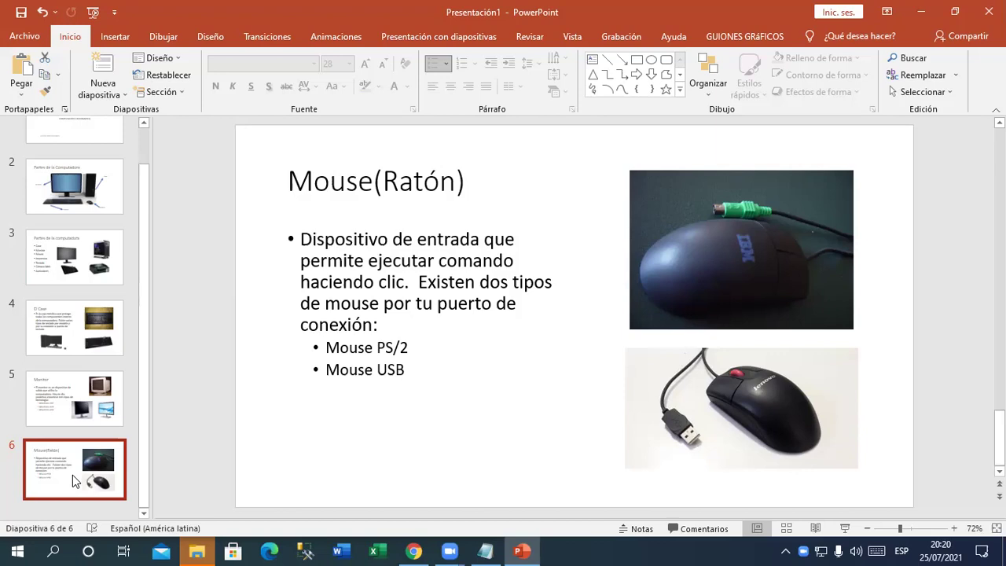
{"action": "left_click", "coordinate": [113, 96]}
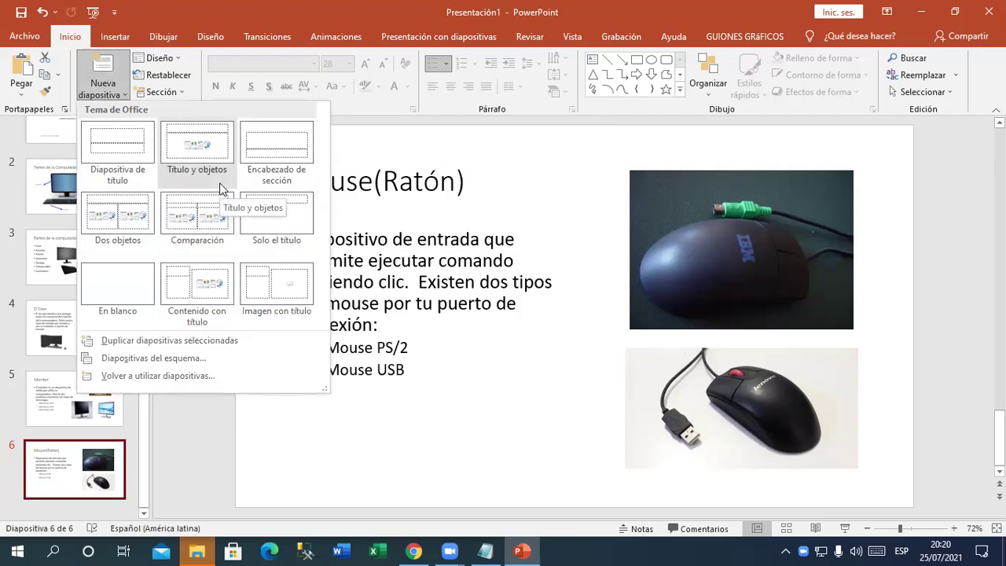
Step: Add a Dos objetos slide 7 after the Mouse(Ratón) slide and select its content area
{"action": "left_click", "coordinate": [179, 61]}
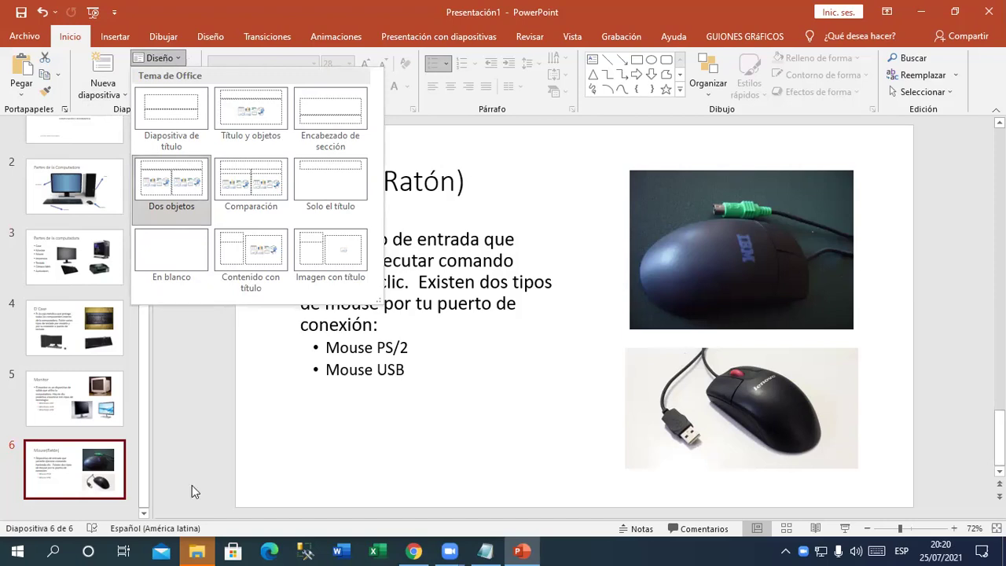
{"action": "left_click", "coordinate": [88, 489]}
{"action": "key", "text": "Return"}
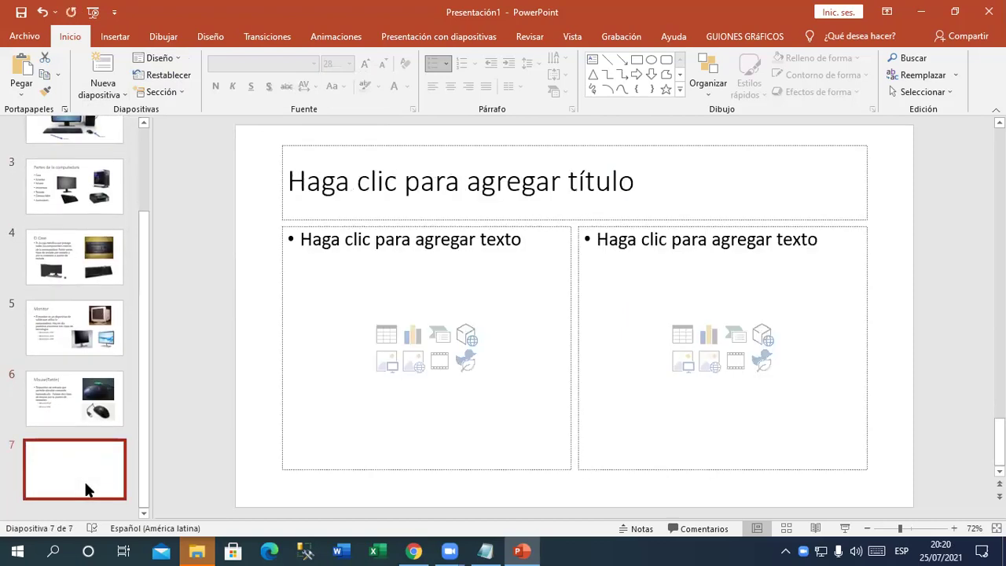
{"action": "left_click", "coordinate": [386, 226]}
Step: Title slide 7 'La Impresora' and define the printer as an output device with several technology types
{"action": "left_click", "coordinate": [386, 209]}
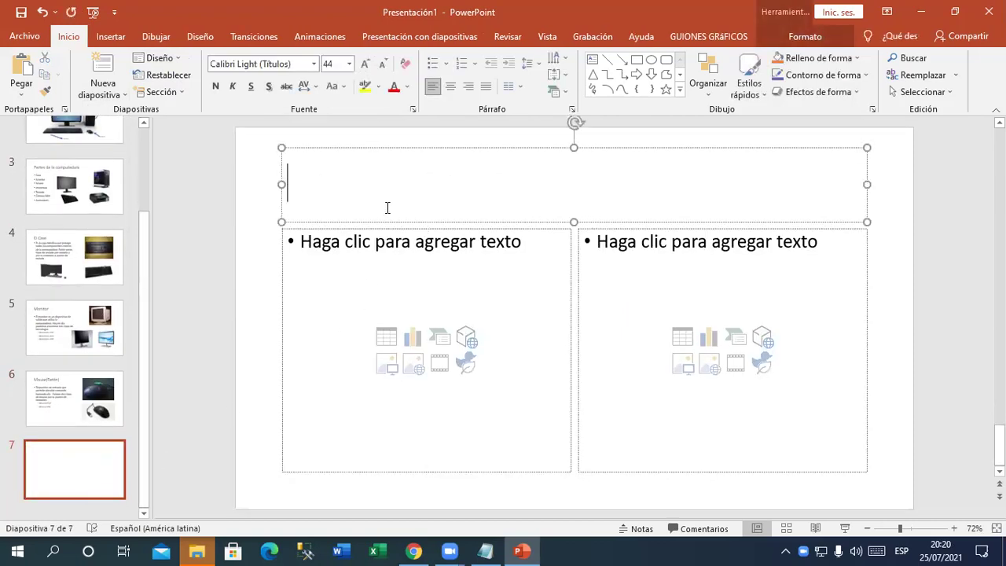
{"action": "type", "text": "La Impres"}
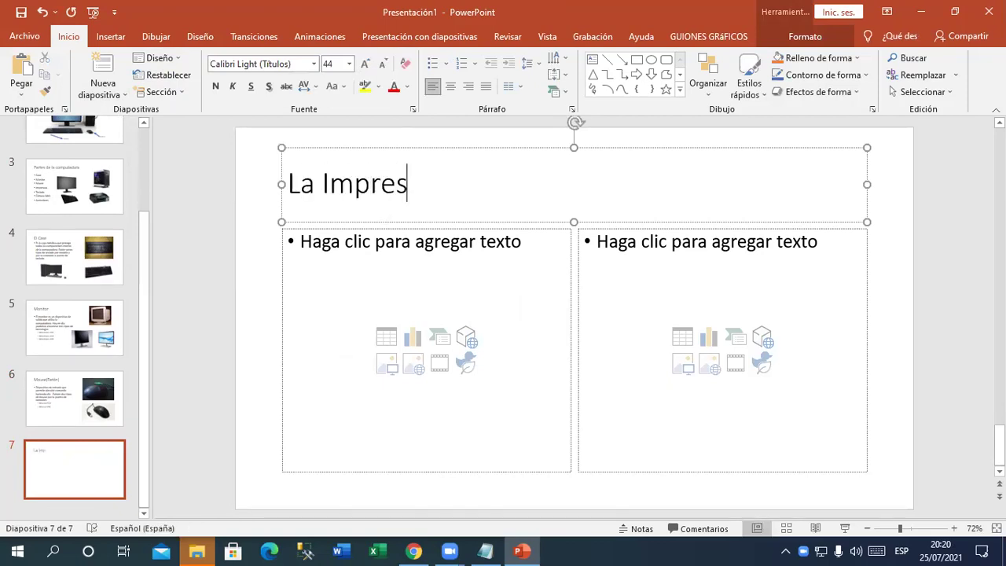
{"action": "type", "text": "ora"}
{"action": "left_click", "coordinate": [403, 250]}
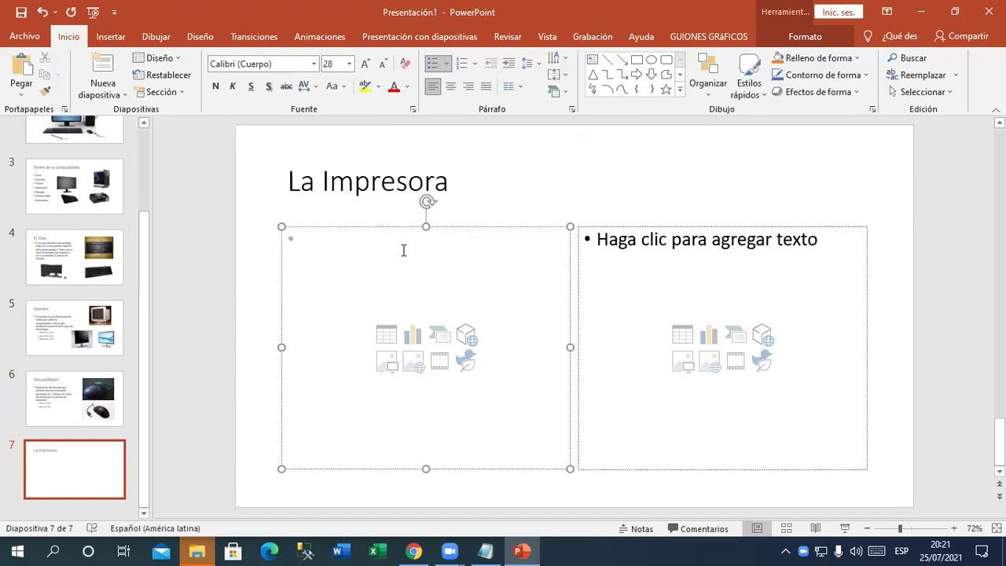
{"action": "type", "text": "La impresora es un dispositivo de salida n"}
{"action": "key", "text": "BackSpace"}
{"action": "key", "text": "BackSpace"}
{"action": "type", "text": "."}
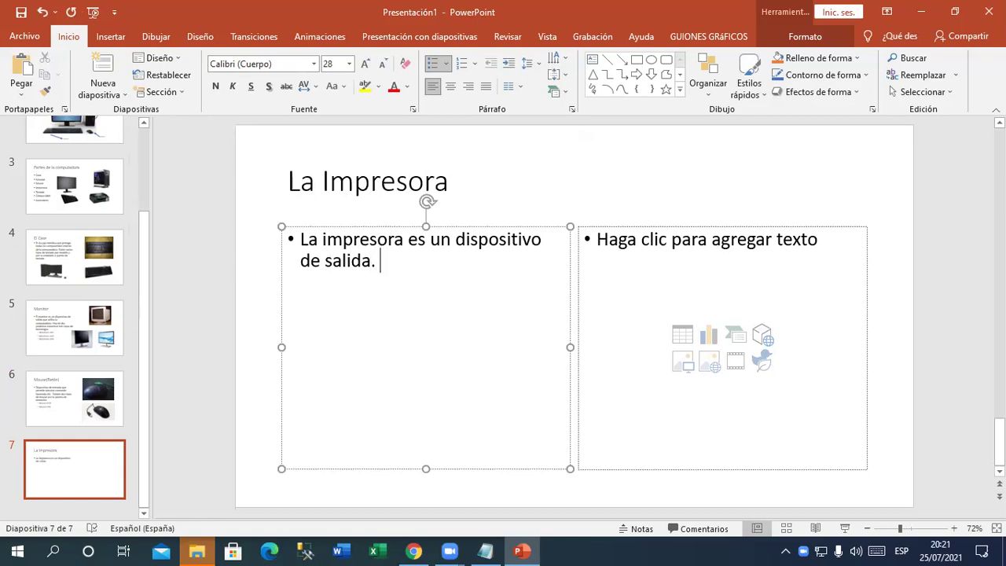
{"action": "type", "text": " Existen diferentes tipos de"}
{"action": "key", "text": "BackSpace"}
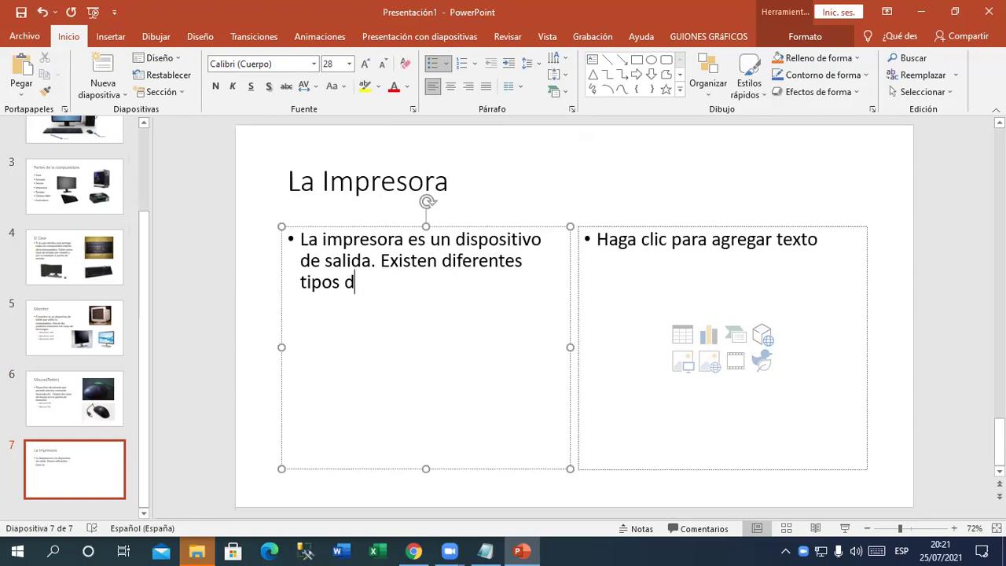
{"action": "type", "text": "e imp"}
{"action": "type", "text": "resora por"}
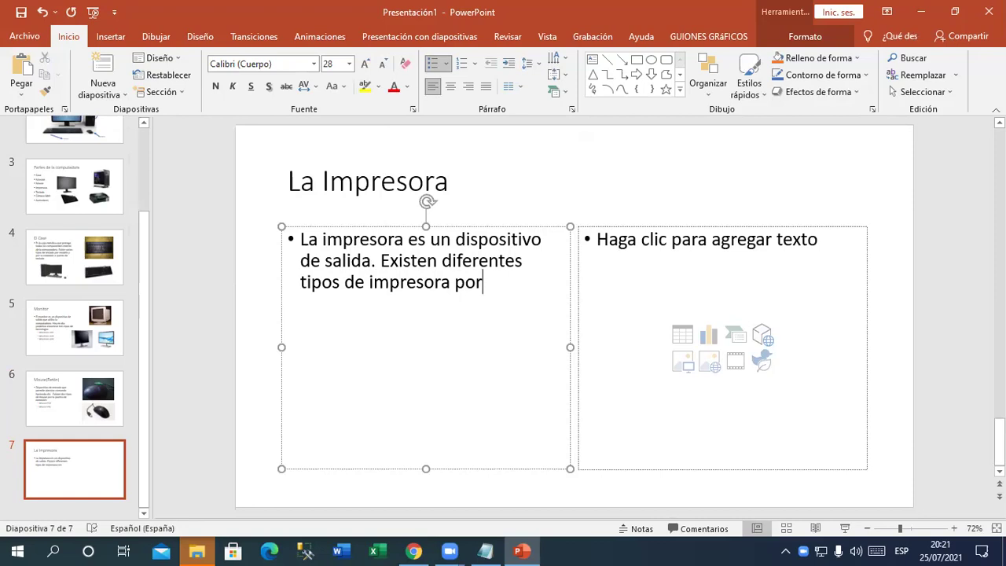
{"action": "type", "text": " el tipo de tecnología que utilizan."}
Step: Add sub-bullets Impresoras matriciales, Impresoras de Inyección de tinta and Impresoras Laser, fixing the accent
{"action": "key", "text": "Return"}
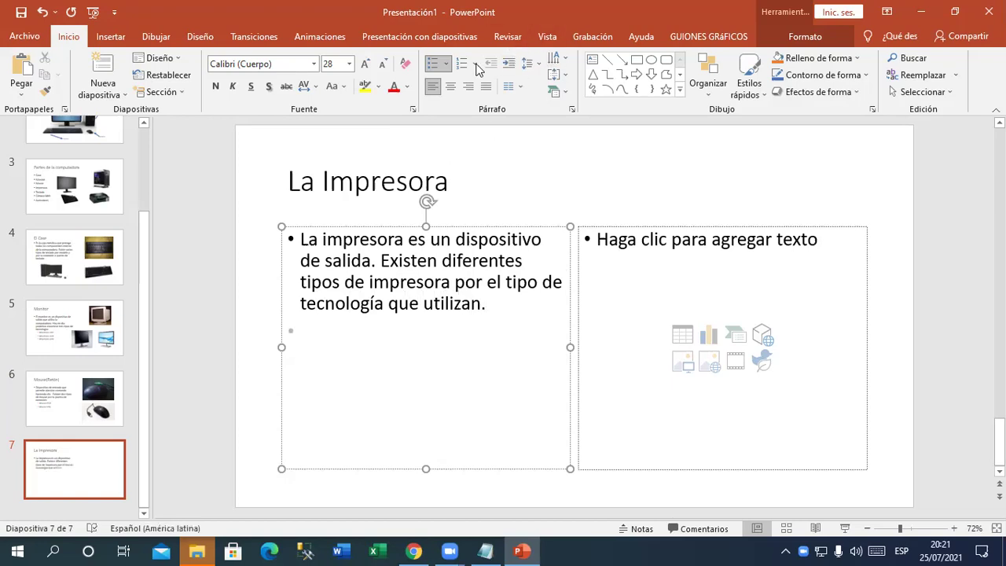
{"action": "left_click", "coordinate": [509, 66]}
{"action": "type", "text": "Impresoras matriciales"}
{"action": "key", "text": "Return"}
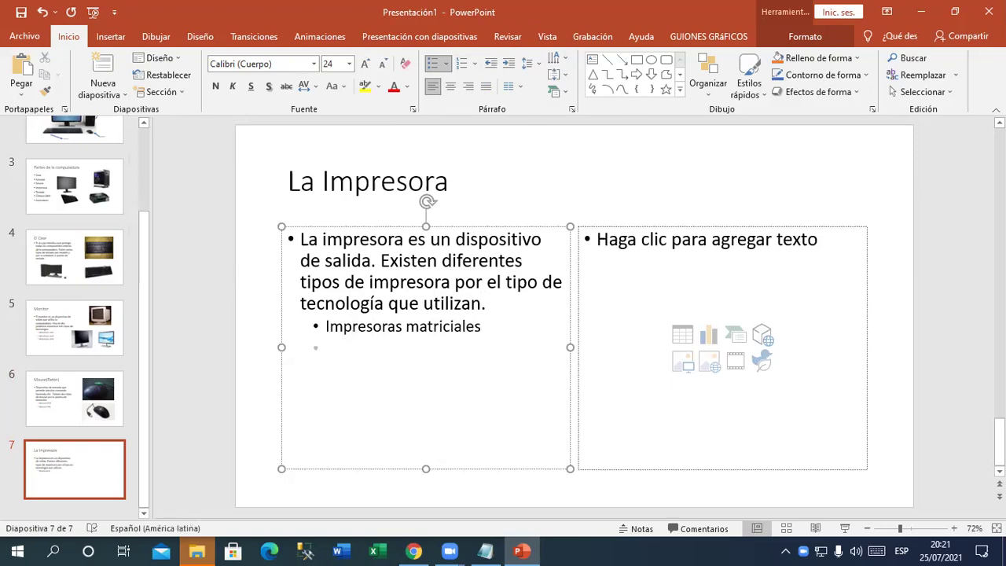
{"action": "type", "text": "Impresoras de Inyeccion de tie"}
{"action": "key", "text": "BackSpace"}
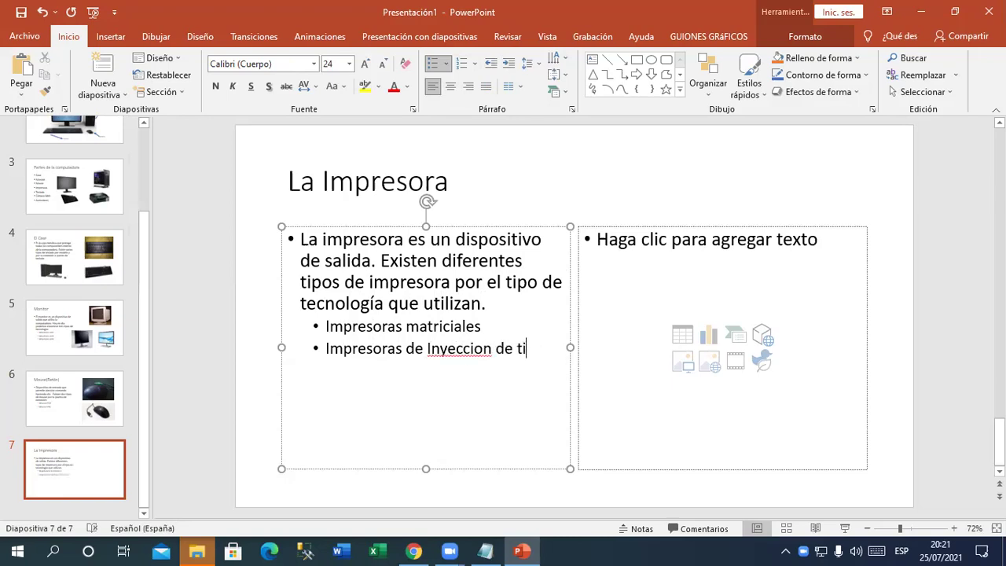
{"action": "type", "text": "nta"}
{"action": "right_click", "coordinate": [480, 347]}
{"action": "left_click", "coordinate": [507, 356]}
{"action": "left_click", "coordinate": [560, 350]}
{"action": "key", "text": "Return"}
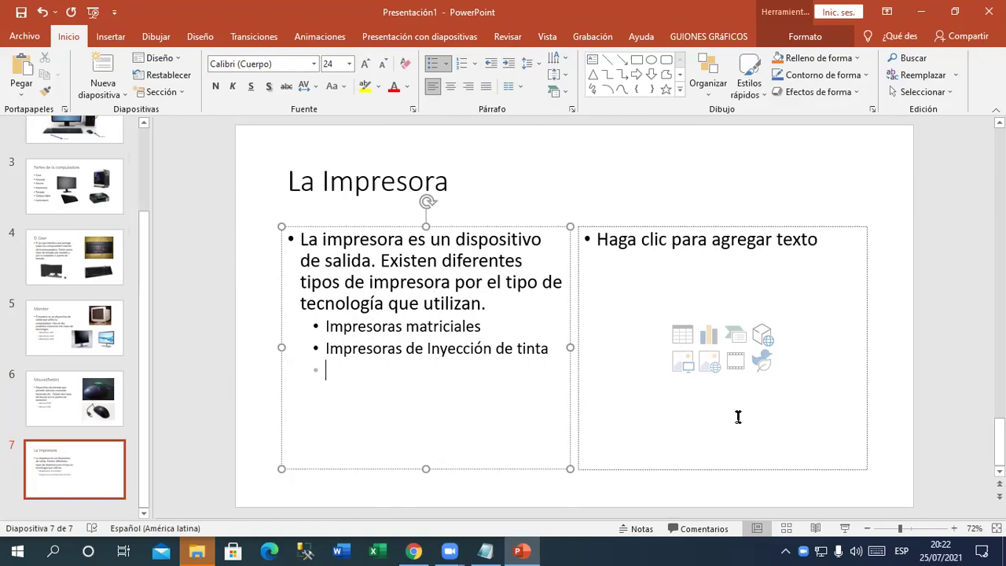
{"action": "type", "text": "Impresoras Laser"}
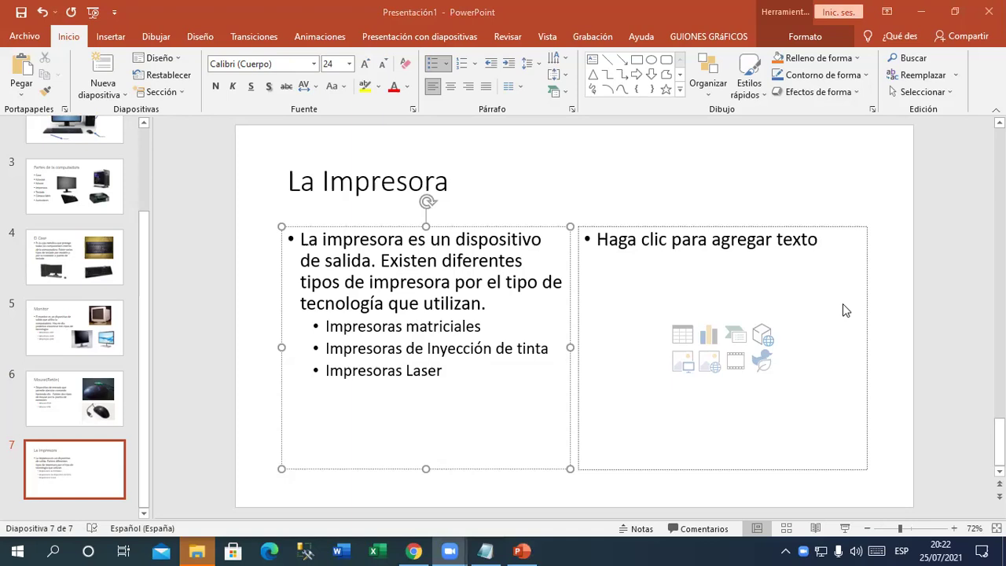
Step: Search online pictures for 'impresora matricial' and insert the white dot-matrix printer photo
{"action": "left_click", "coordinate": [714, 366]}
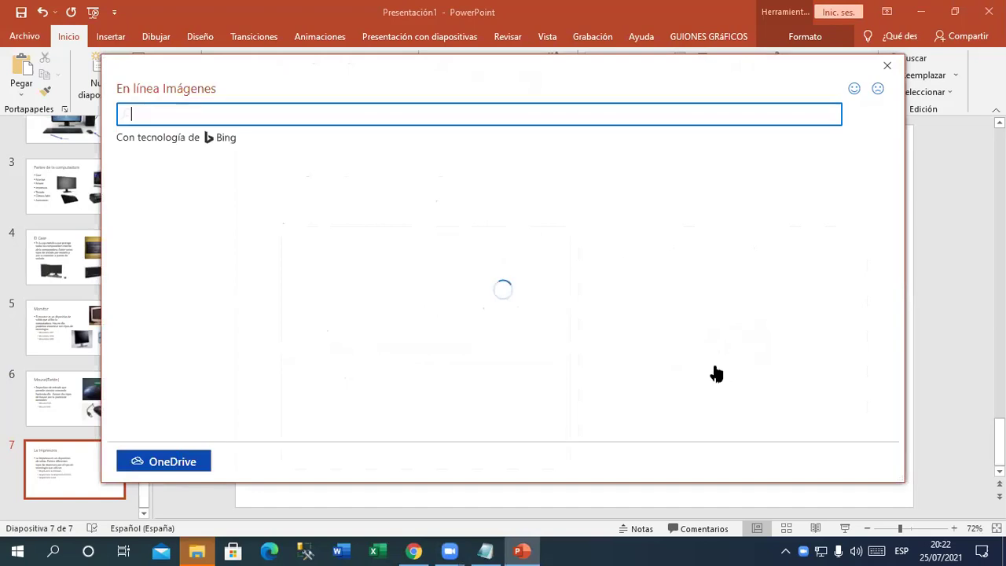
{"action": "type", "text": "impresora matricila"}
{"action": "key", "text": "BackSpace"}
{"action": "type", "text": "al"}
{"action": "key", "text": "Return"}
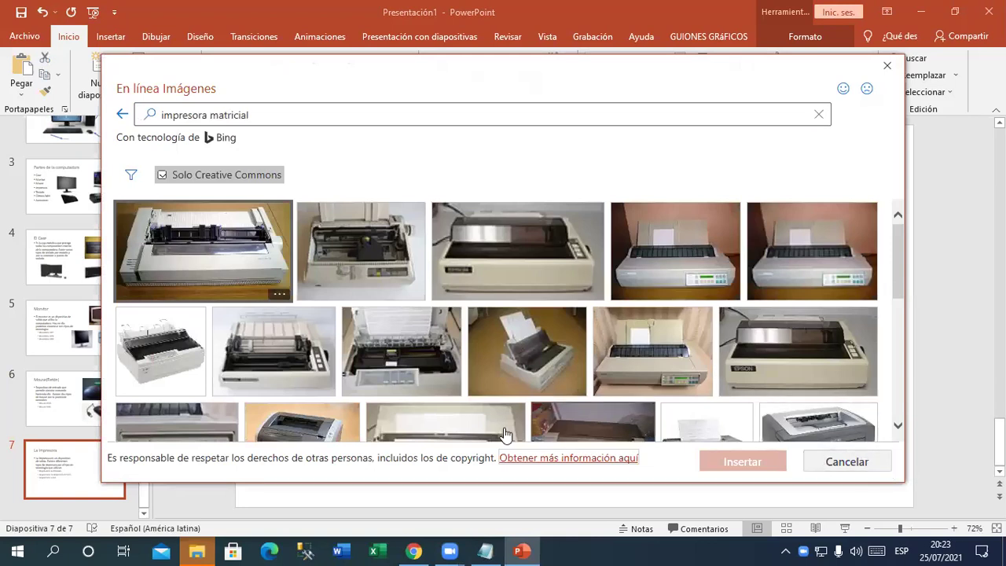
{"action": "left_click", "coordinate": [179, 370]}
{"action": "scroll", "coordinate": [407, 383], "scroll_direction": "down", "scroll_amount": 1}
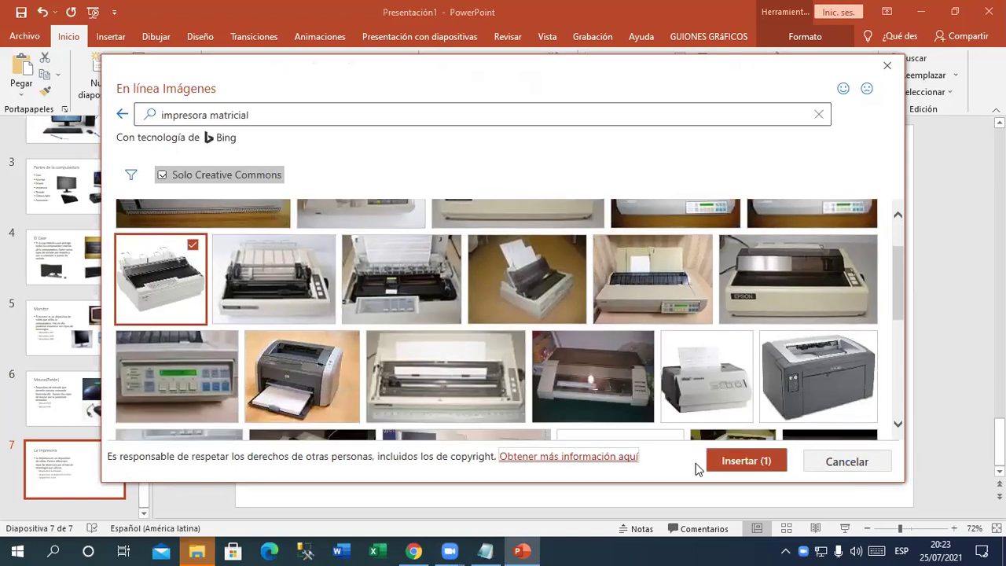
{"action": "left_click", "coordinate": [737, 457]}
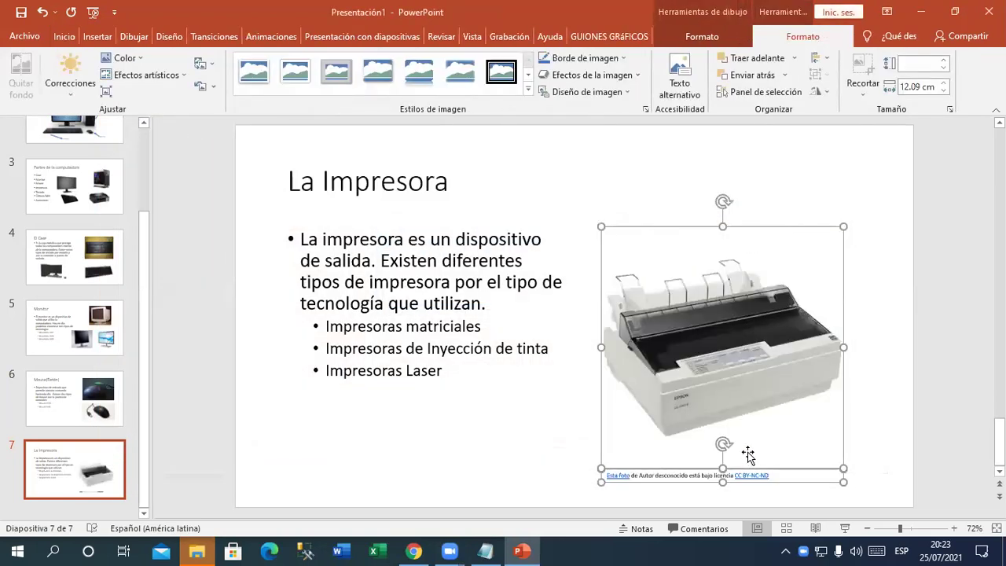
Step: Delete the printer photo's credit caption and shrink it into the top-right area
{"action": "left_click", "coordinate": [661, 491]}
{"action": "left_click", "coordinate": [664, 486]}
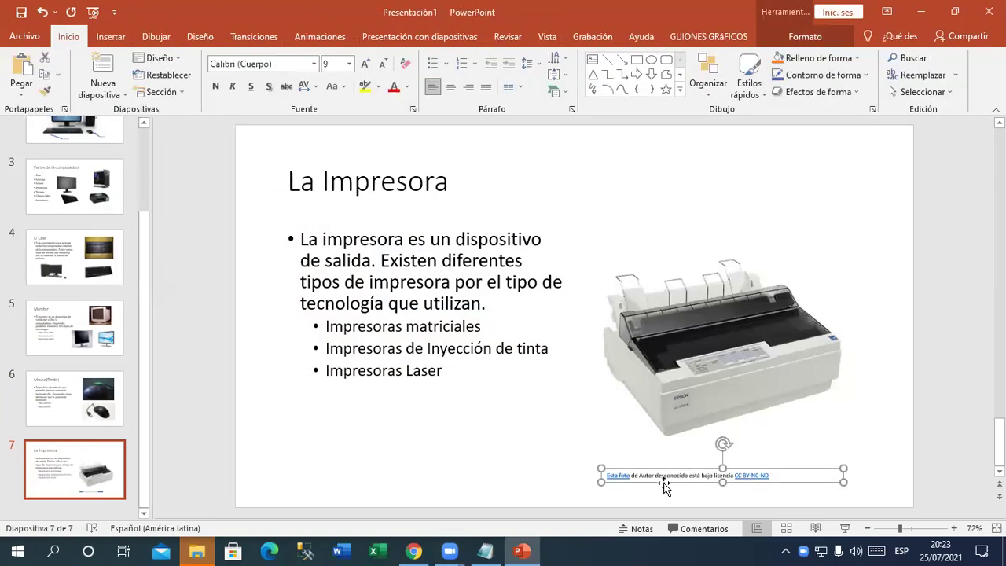
{"action": "key", "text": "Delete"}
{"action": "left_click", "coordinate": [665, 411]}
{"action": "mouse_move", "coordinate": [602, 470]}
{"action": "left_mouse_down"}
{"action": "mouse_move", "coordinate": [668, 404]}
{"action": "mouse_move", "coordinate": [671, 333]}
{"action": "left_mouse_up"}
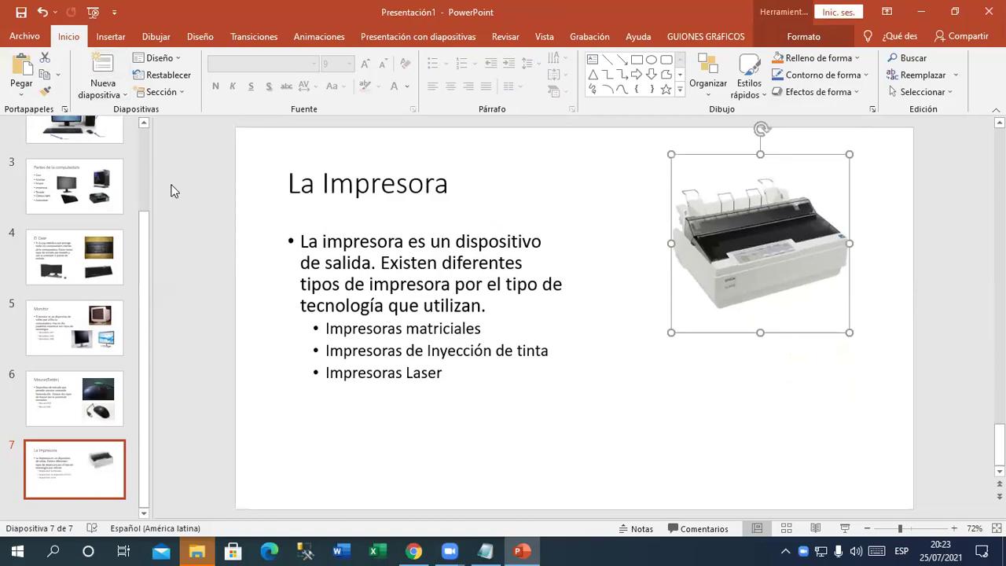
{"action": "left_click", "coordinate": [109, 38]}
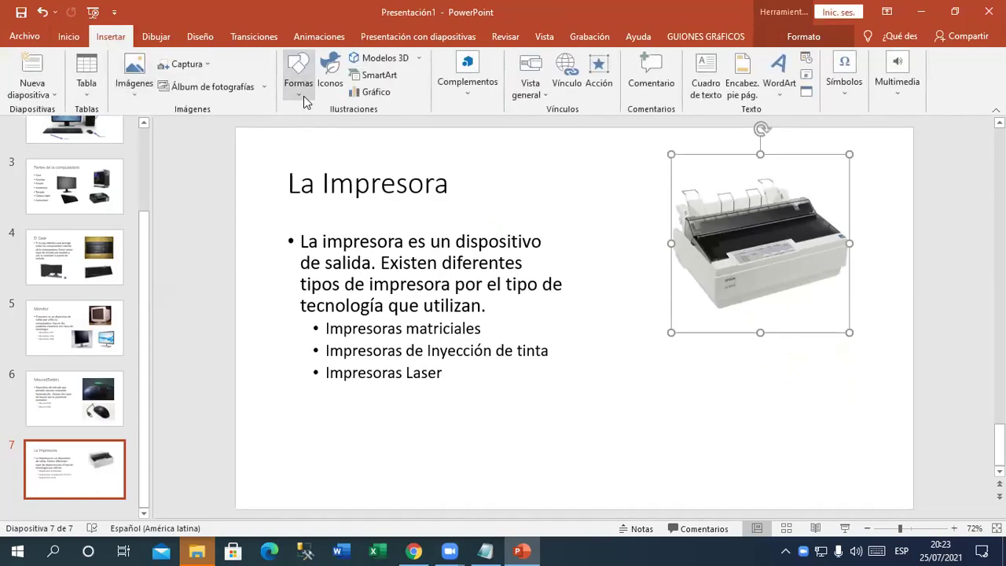
Step: Search online pictures for 'impresora inyeccion de tinta' and insert the black inkjet printer photo
{"action": "left_click", "coordinate": [302, 93]}
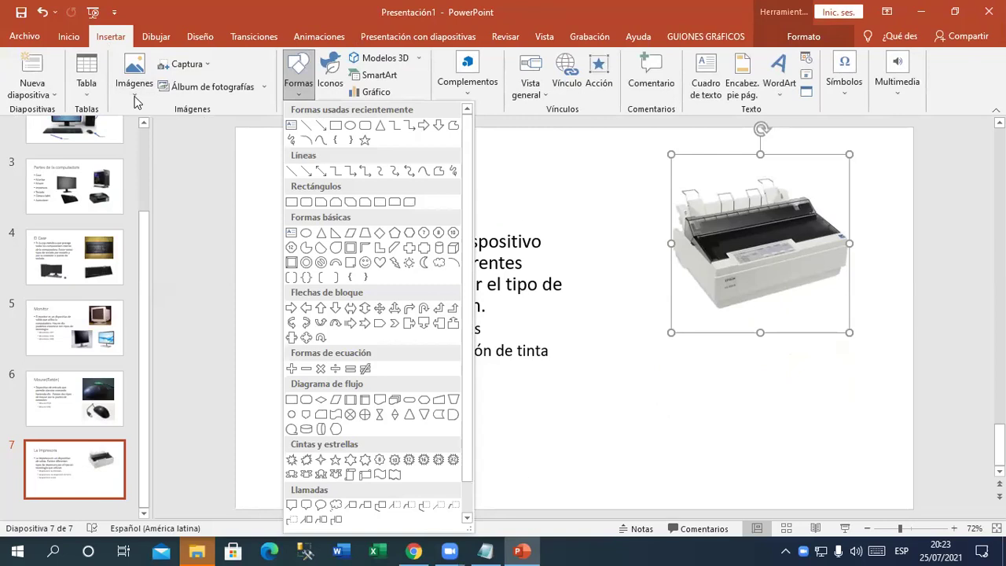
{"action": "left_click", "coordinate": [134, 98]}
{"action": "left_click", "coordinate": [151, 150]}
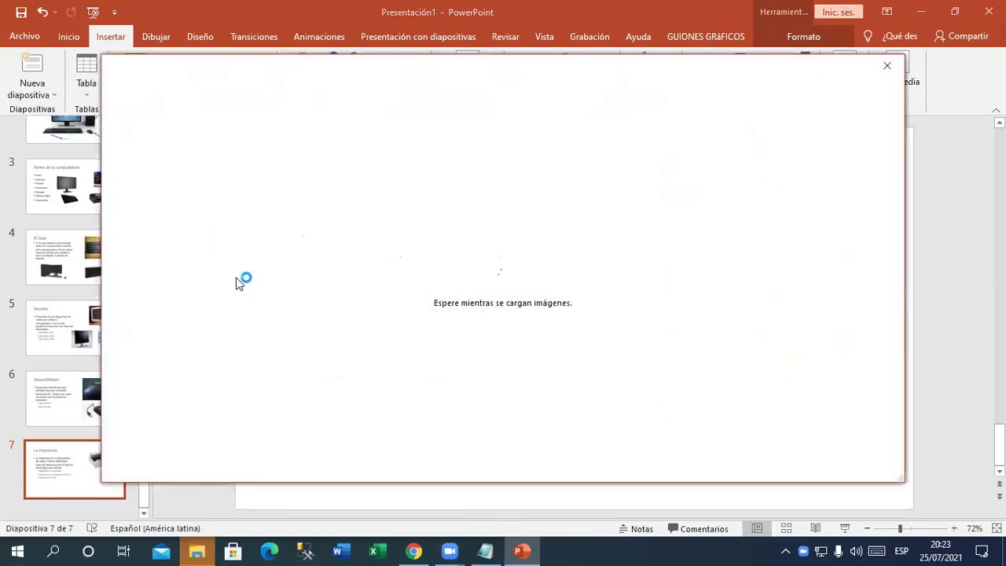
{"action": "type", "text": "inyeccion de tinta"}
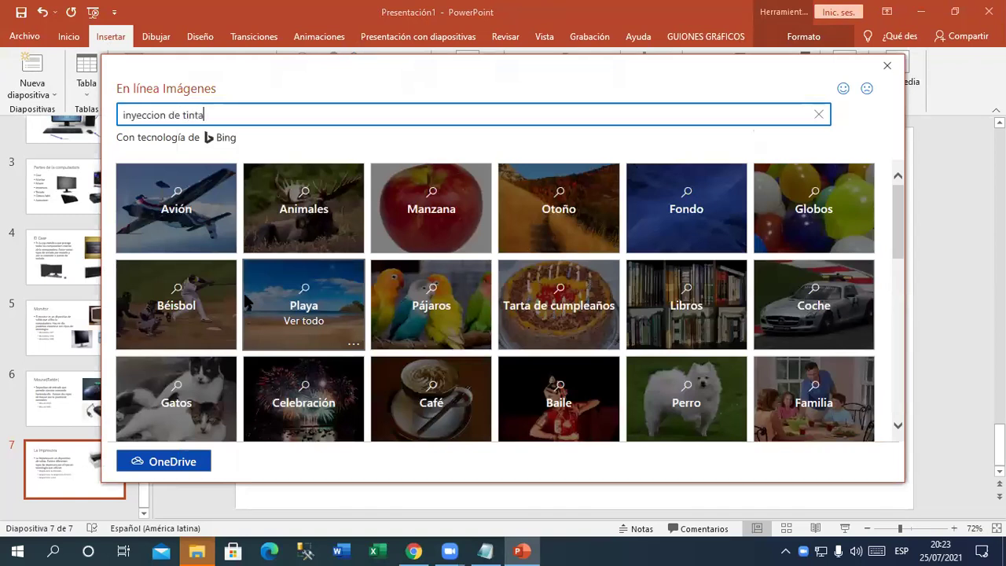
{"action": "key", "text": "Home"}
{"action": "type", "text": "impresora"}
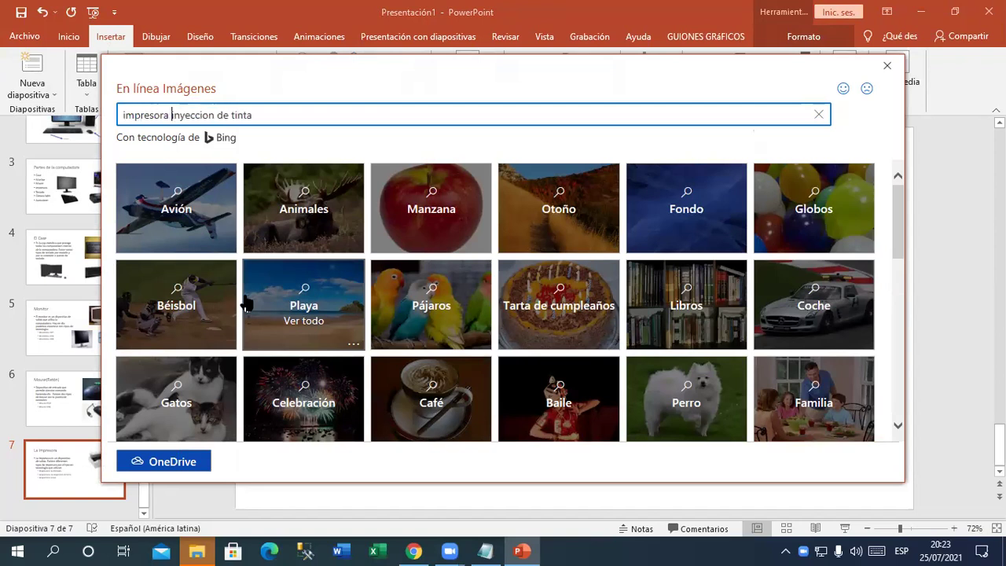
{"action": "key", "text": "Return"}
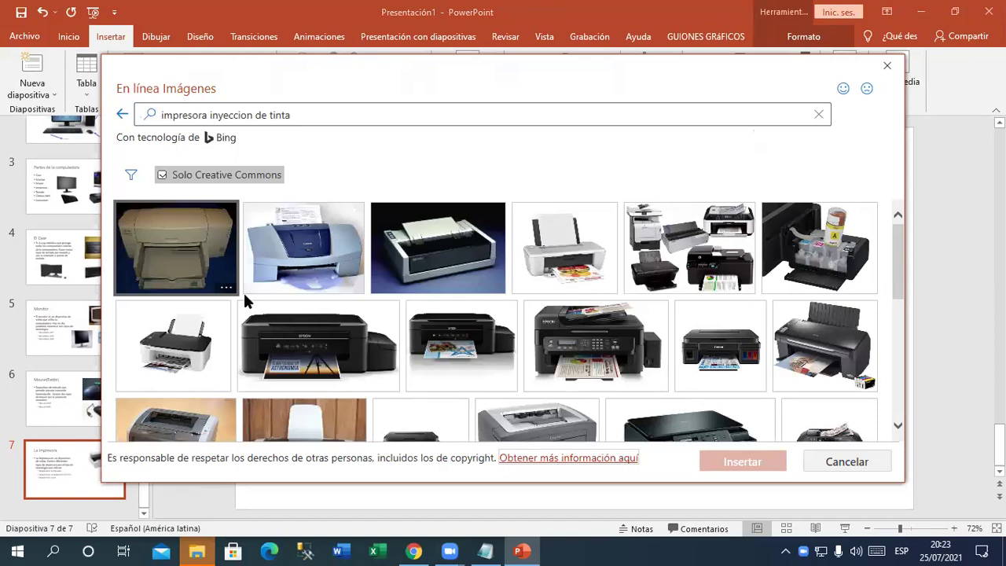
{"action": "scroll", "coordinate": [468, 313], "scroll_direction": "down", "scroll_amount": 1}
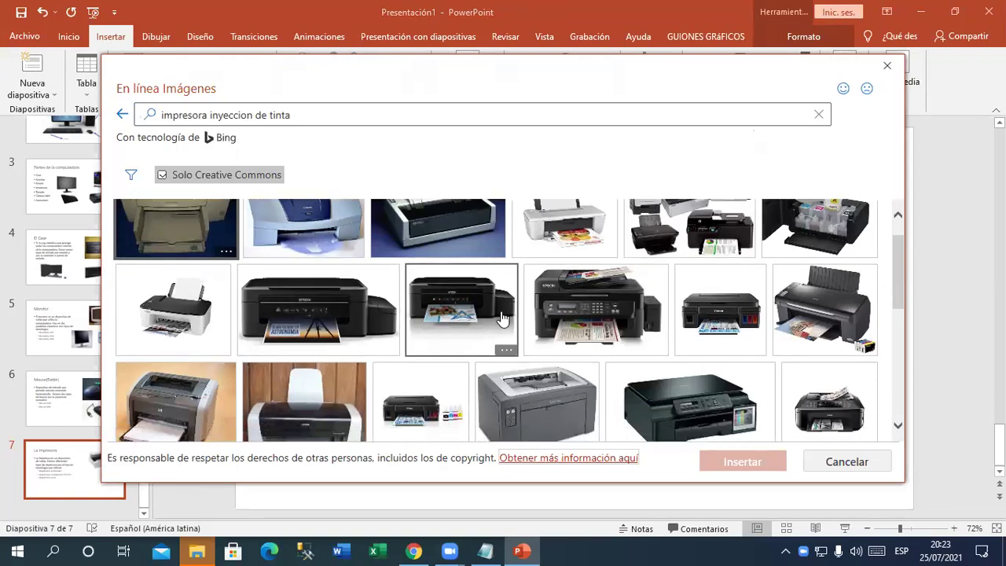
{"action": "left_click", "coordinate": [825, 311]}
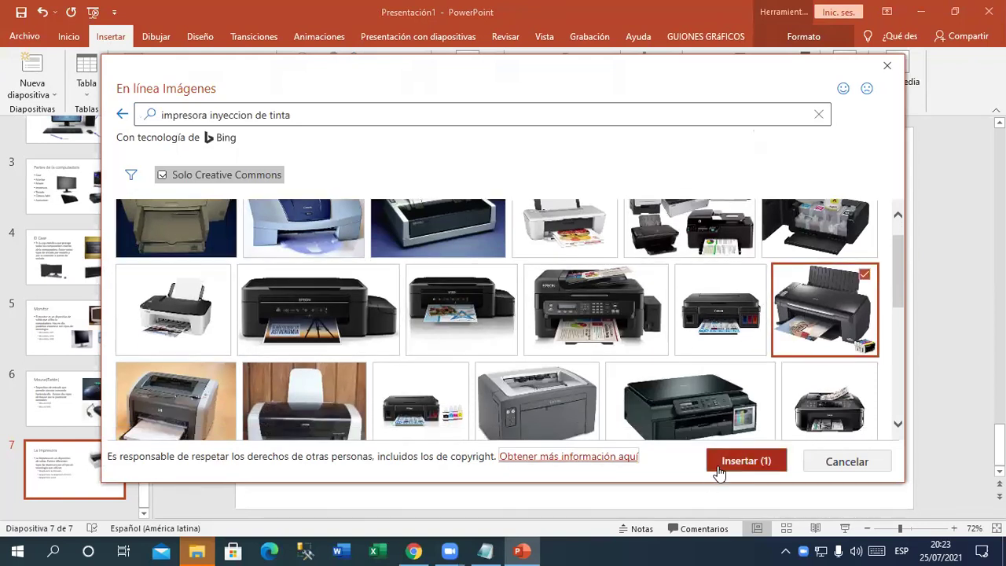
{"action": "left_click", "coordinate": [719, 467]}
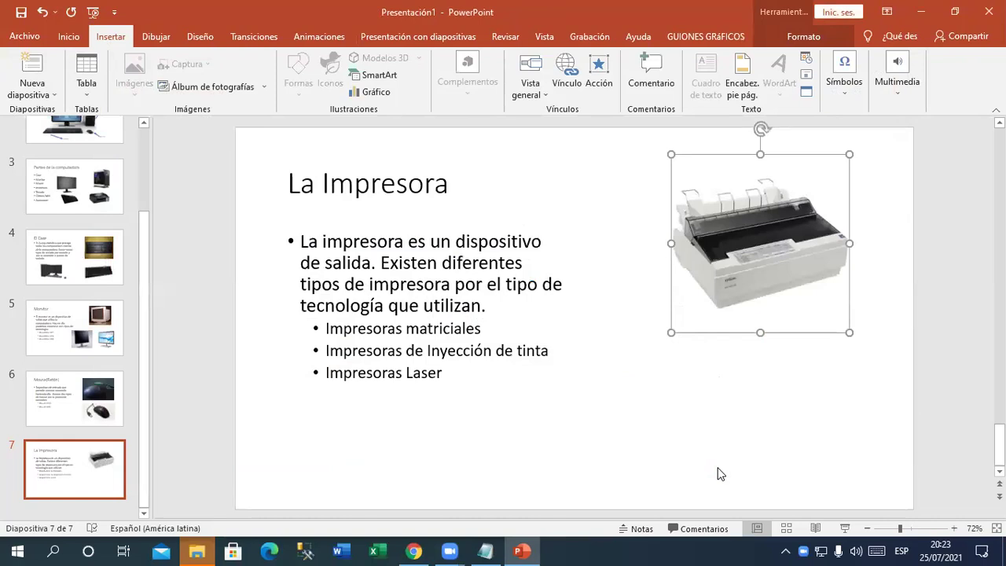
Step: Delete the inkjet photo's credit caption, shrink it, and place it below the dot-matrix printer
{"action": "left_click", "coordinate": [671, 463]}
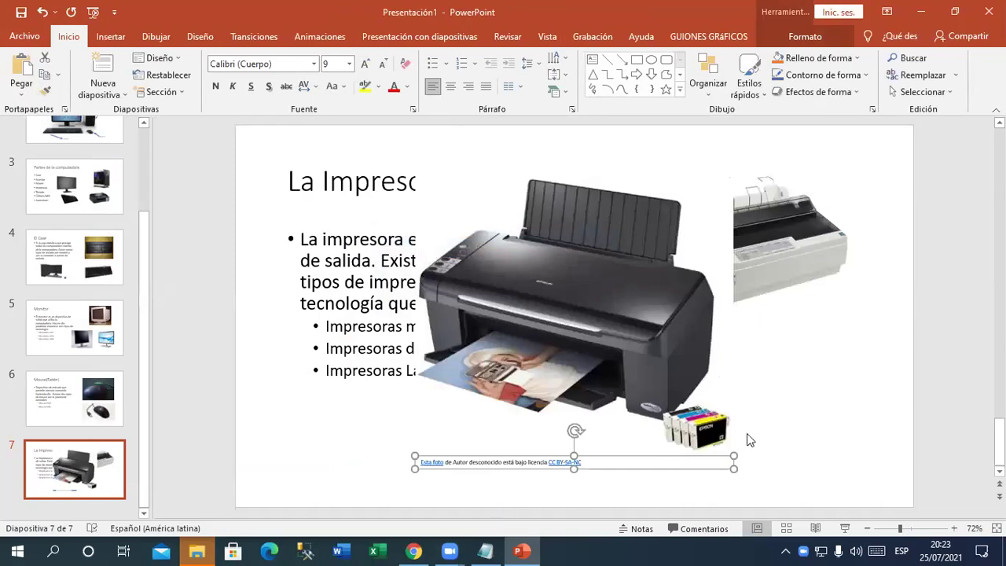
{"action": "key", "text": "Delete"}
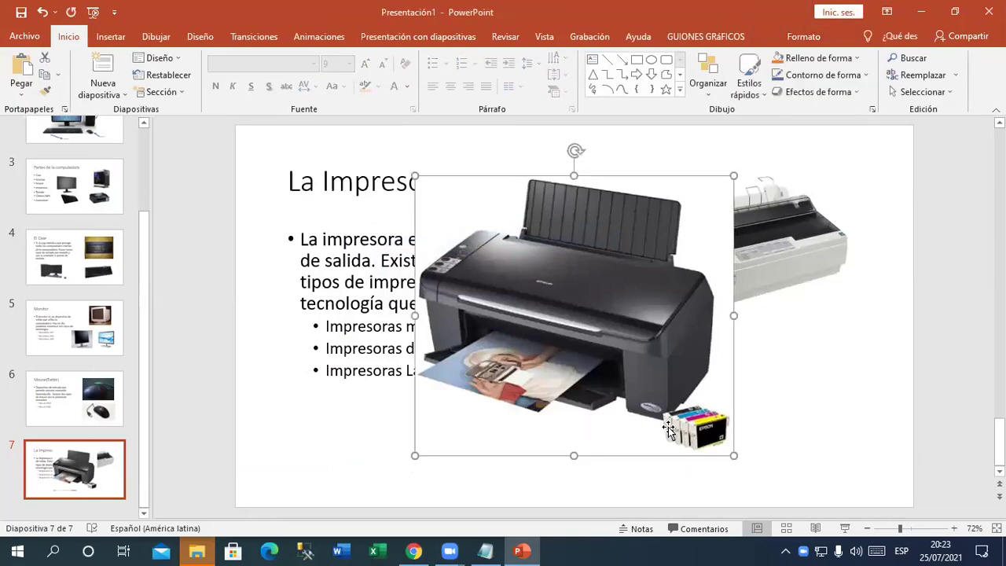
{"action": "left_click_drag", "start_coordinate": [733, 455], "coordinate": [609, 346]}
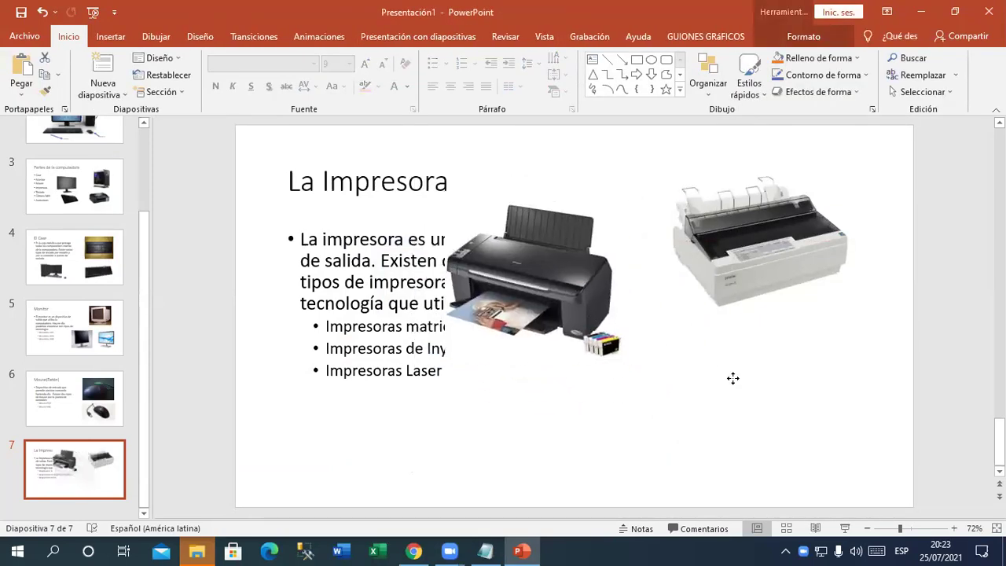
{"action": "left_click_drag", "start_coordinate": [733, 379], "coordinate": [774, 438]}
{"action": "mouse_move", "coordinate": [703, 459]}
{"action": "left_mouse_down"}
{"action": "mouse_move", "coordinate": [737, 436]}
{"action": "mouse_move", "coordinate": [724, 464]}
{"action": "left_mouse_up"}
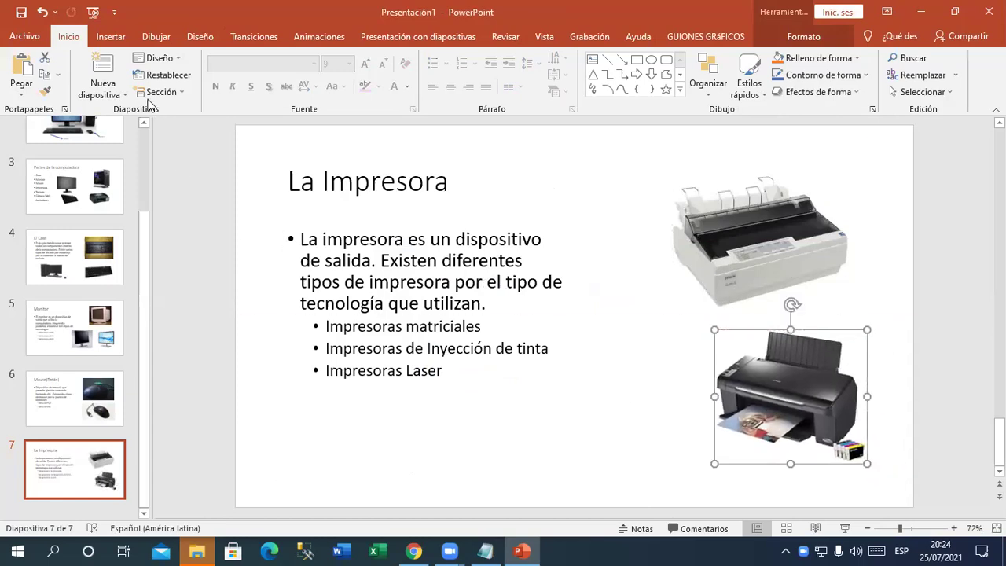
Step: Search online pictures for 'impresora laser' and insert the first laser printer photo
{"action": "left_click", "coordinate": [111, 36]}
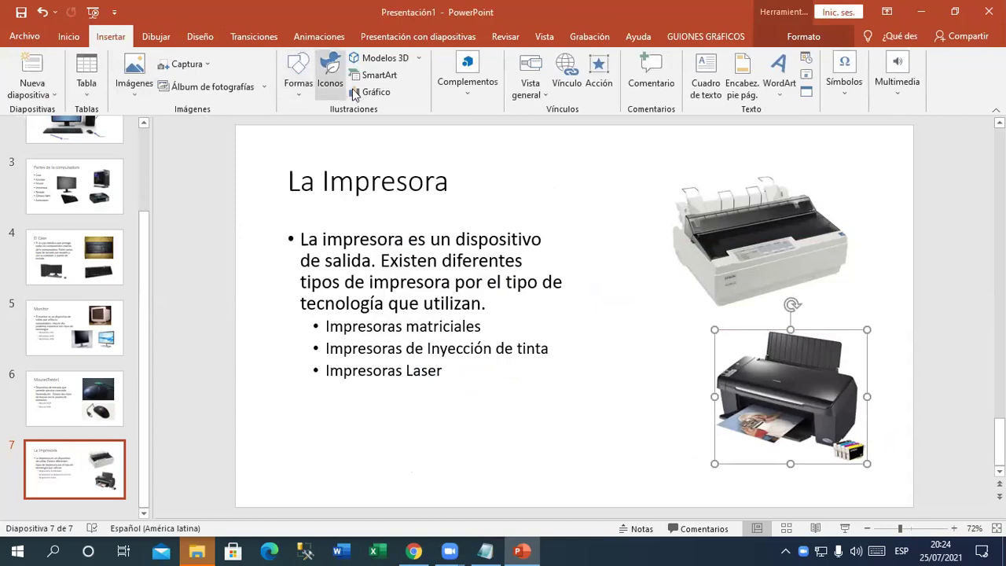
{"action": "left_click", "coordinate": [134, 77]}
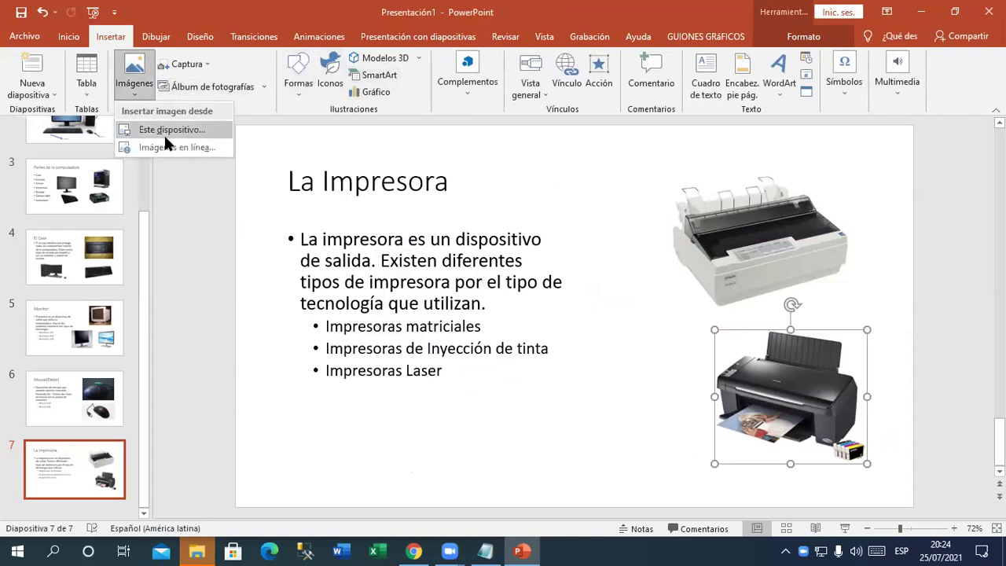
{"action": "left_click", "coordinate": [177, 148]}
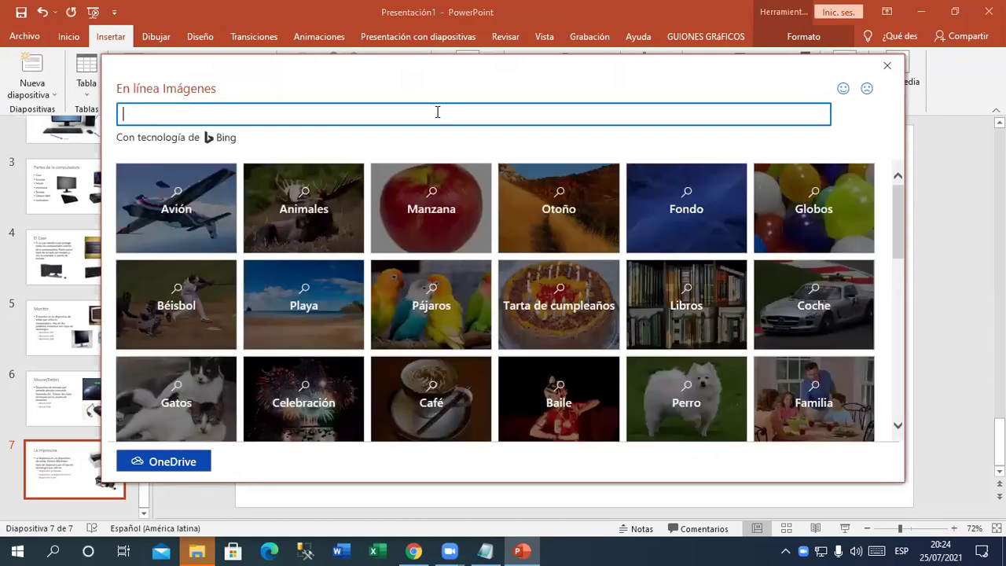
{"action": "type", "text": "impresora laser"}
{"action": "key", "text": "Return"}
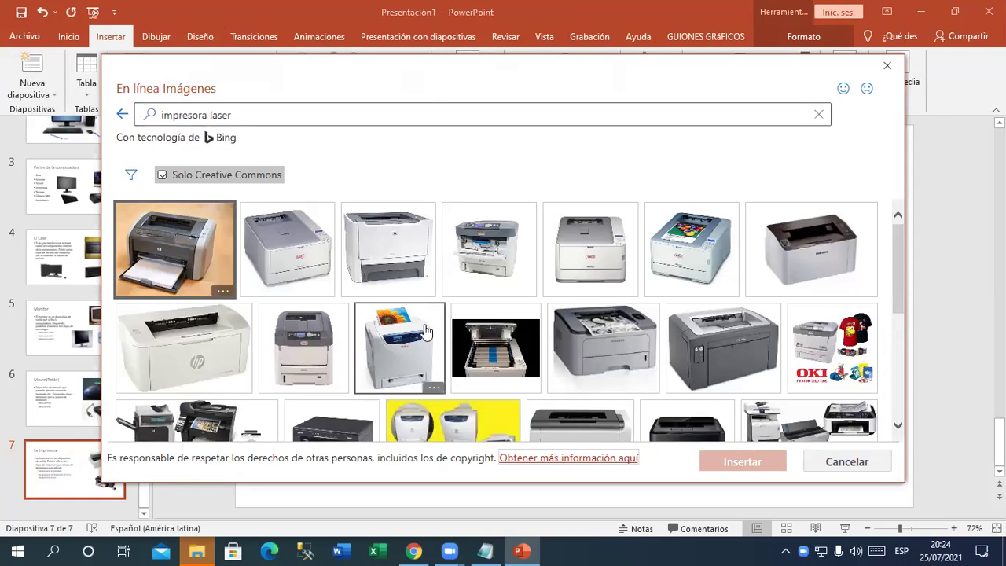
{"action": "left_click", "coordinate": [173, 285]}
{"action": "left_click", "coordinate": [731, 464]}
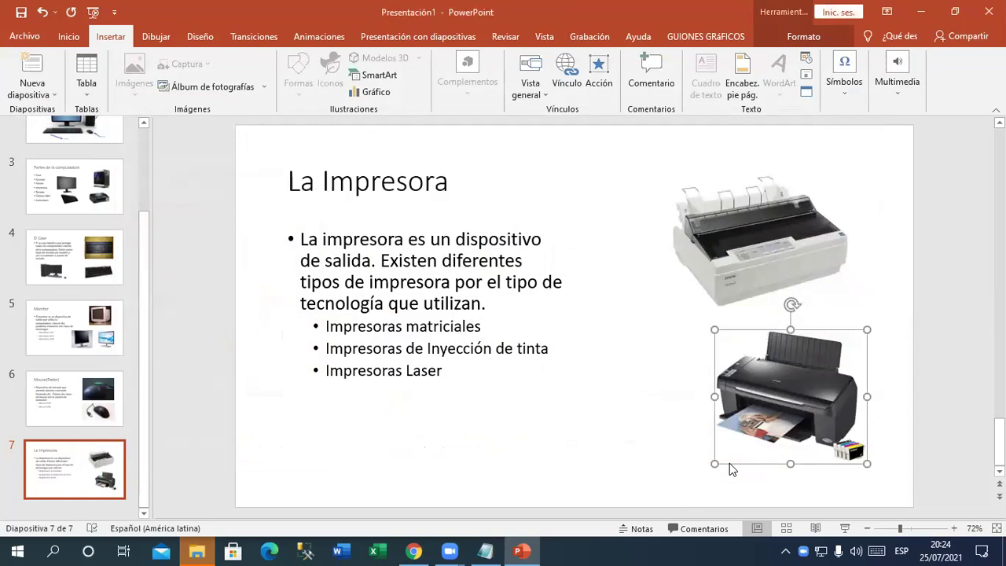
Step: Delete the laser photo's credit line, shrink it, and set it beside the inkjet printer photo
{"action": "left_click", "coordinate": [723, 474]}
{"action": "left_click", "coordinate": [610, 397]}
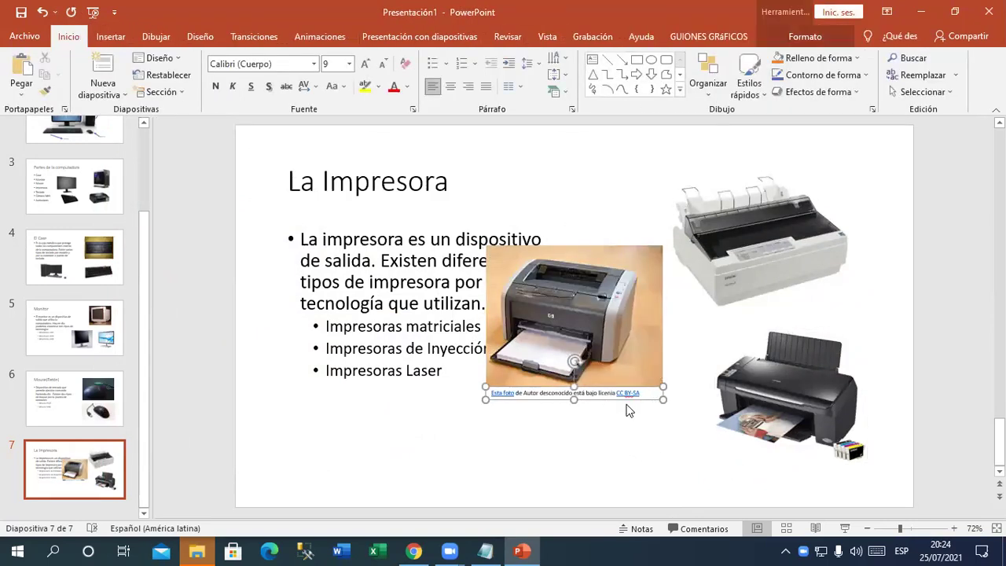
{"action": "key", "text": "Delete"}
{"action": "mouse_move", "coordinate": [629, 370]}
{"action": "left_mouse_down"}
{"action": "mouse_move", "coordinate": [641, 460]}
{"action": "mouse_move", "coordinate": [657, 440]}
{"action": "mouse_move", "coordinate": [689, 430]}
{"action": "left_mouse_up"}
{"action": "left_click_drag", "start_coordinate": [790, 414], "coordinate": [801, 415]}
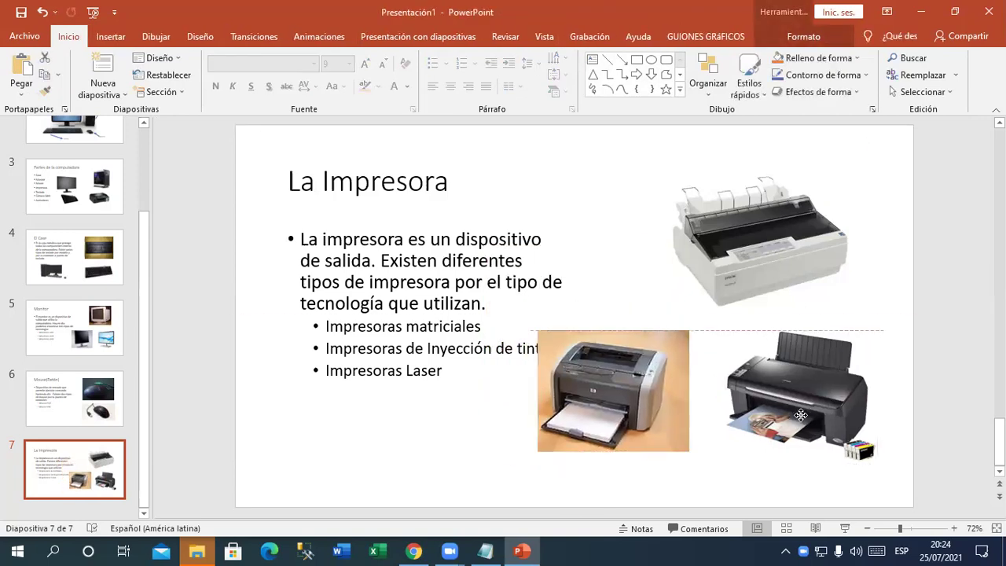
{"action": "left_click_drag", "start_coordinate": [772, 285], "coordinate": [758, 269]}
{"action": "left_click_drag", "start_coordinate": [640, 369], "coordinate": [659, 369]}
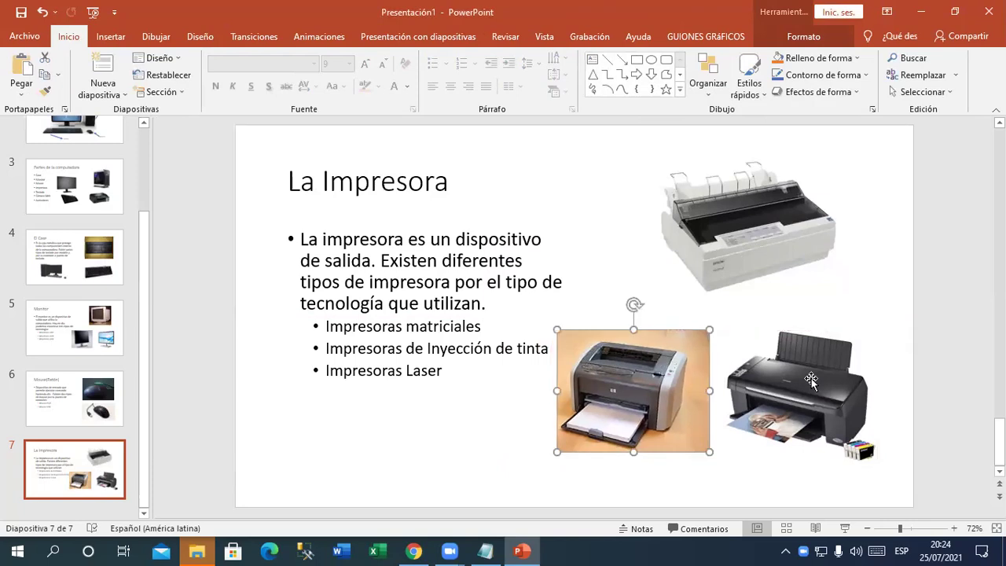
{"action": "left_click_drag", "start_coordinate": [812, 380], "coordinate": [819, 368]}
Step: Shrink the dot-matrix printer photo and shift the laser printer photo left and down
{"action": "left_click", "coordinate": [729, 250]}
{"action": "left_click", "coordinate": [714, 252]}
{"action": "left_click_drag", "start_coordinate": [791, 303], "coordinate": [781, 287]}
{"action": "left_click", "coordinate": [697, 354]}
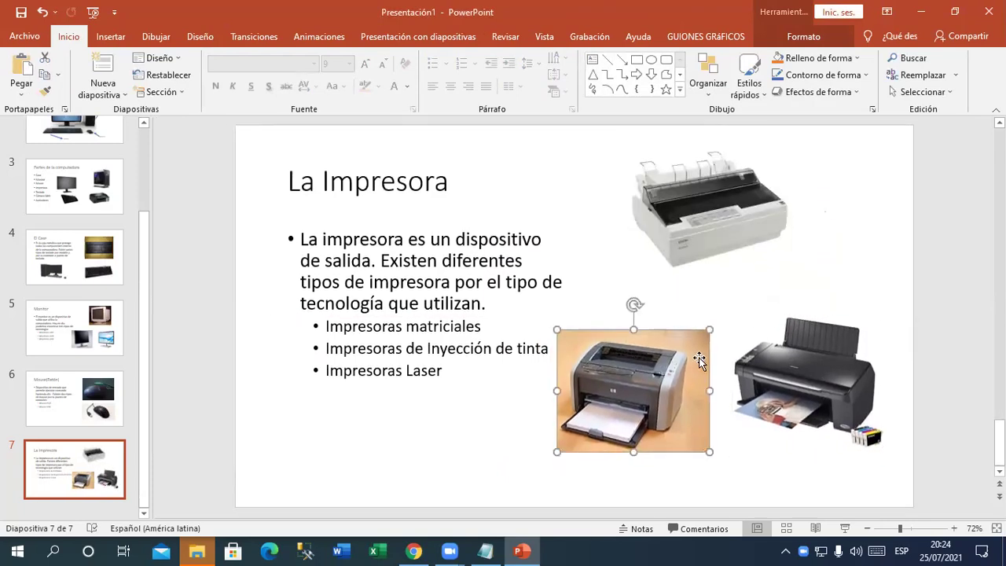
{"action": "left_click_drag", "start_coordinate": [697, 355], "coordinate": [667, 369]}
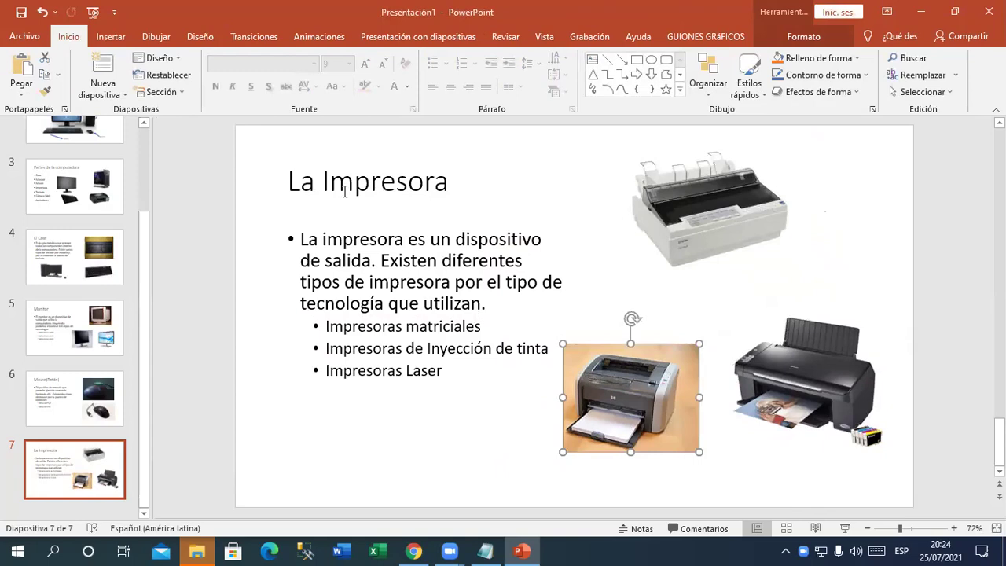
Step: Add an 'Impresora Matricial' text box under the dot-matrix printer photo on slide 7
{"action": "left_click", "coordinate": [111, 37]}
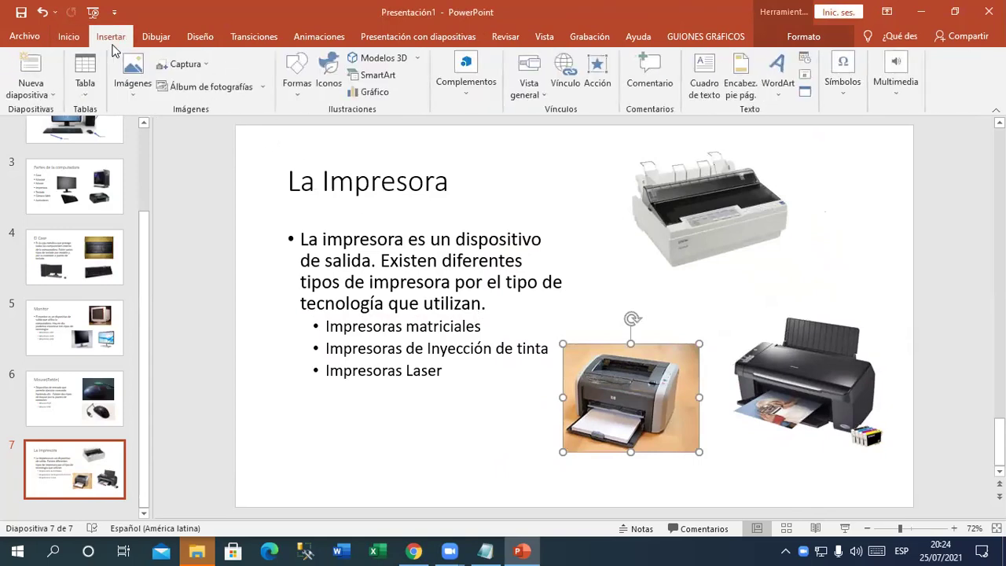
{"action": "left_click", "coordinate": [705, 82]}
{"action": "left_click", "coordinate": [678, 283]}
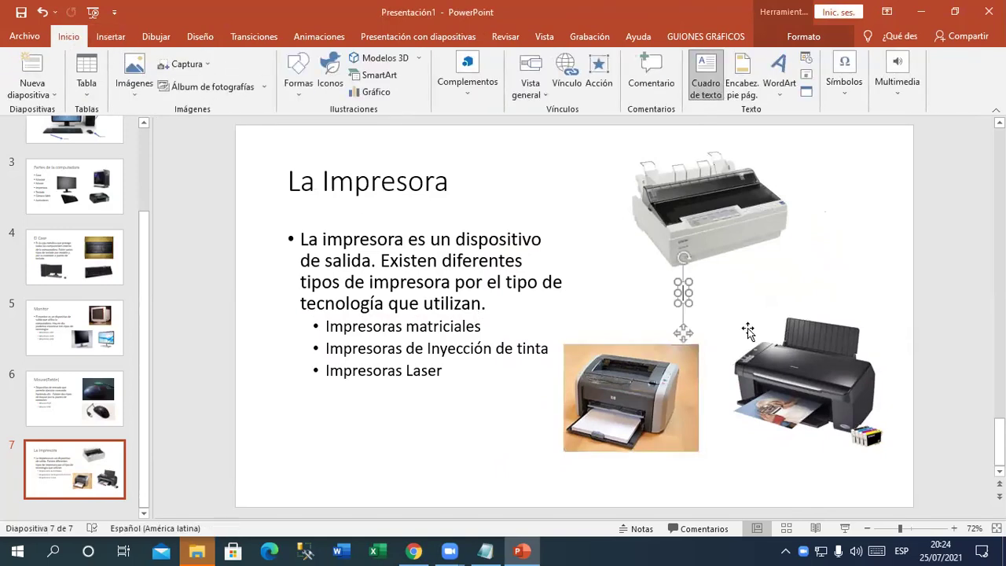
{"action": "type", "text": "Impresora La"}
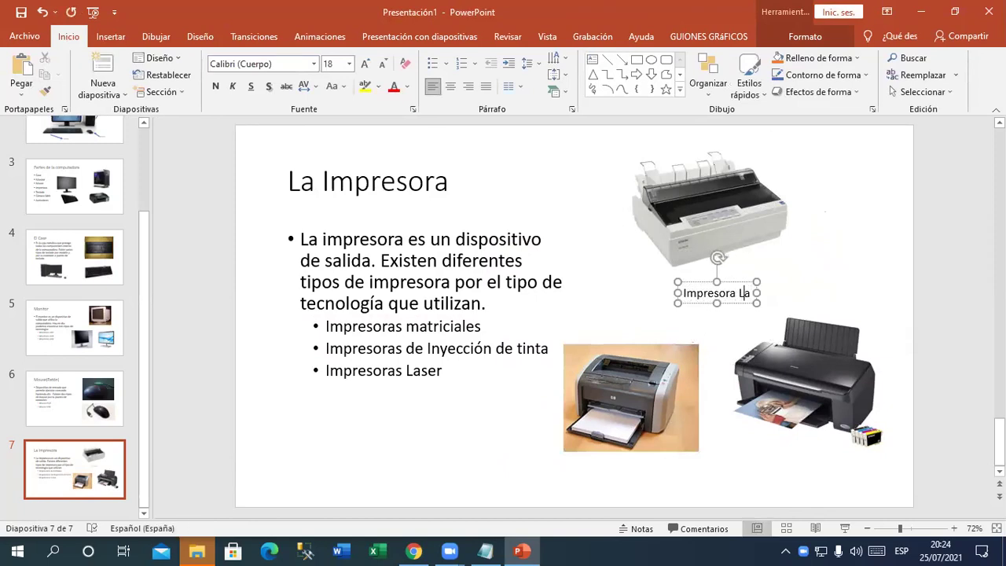
{"action": "key", "text": "BackSpace"}
{"action": "key", "text": "BackSpace"}
{"action": "type", "text": "Matricial"}
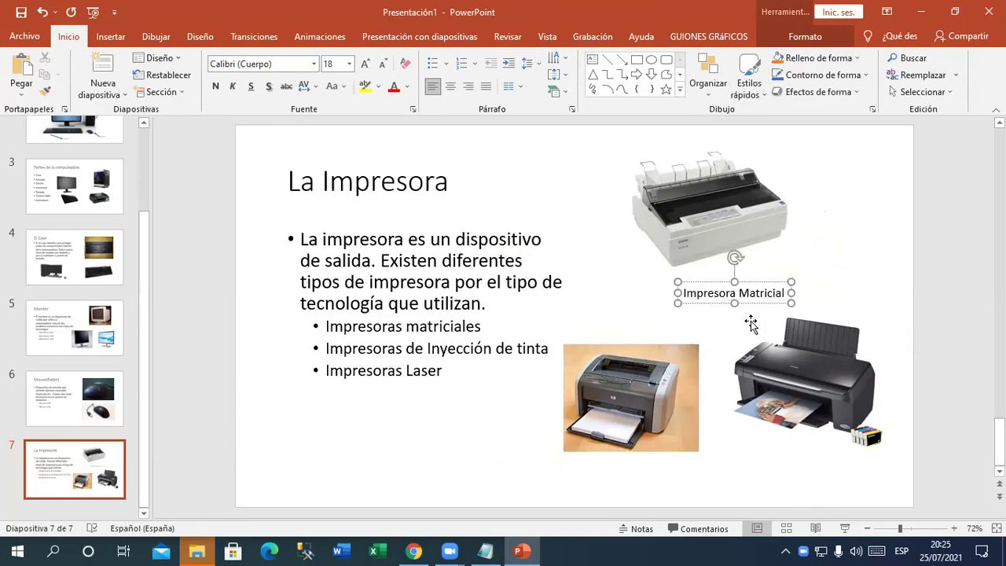
{"action": "left_click_drag", "start_coordinate": [705, 304], "coordinate": [691, 302]}
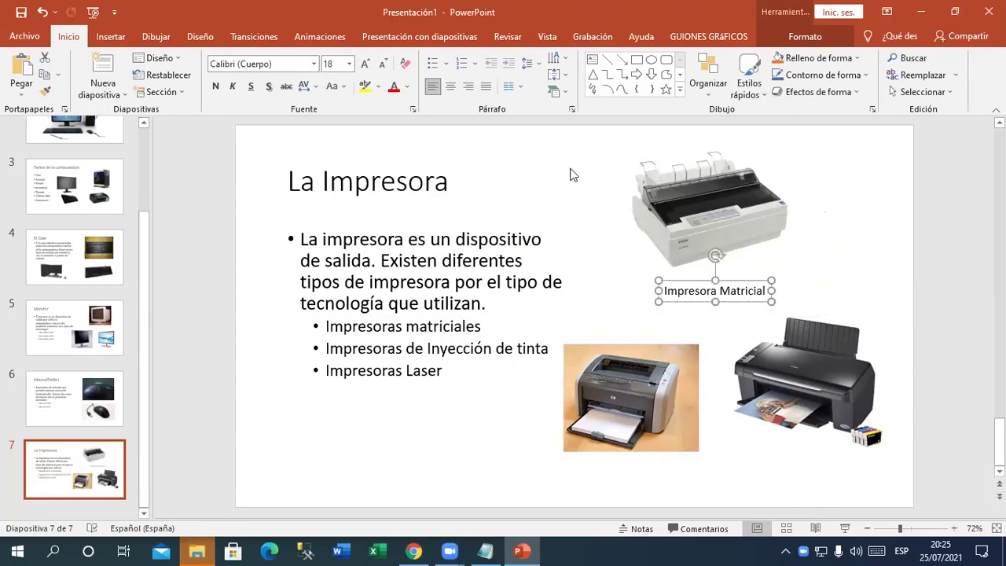
Step: Add 'Impresora Laser' and 'Impresora de Tinta' captions under the laser and inkjet printer photos
{"action": "left_click", "coordinate": [594, 63]}
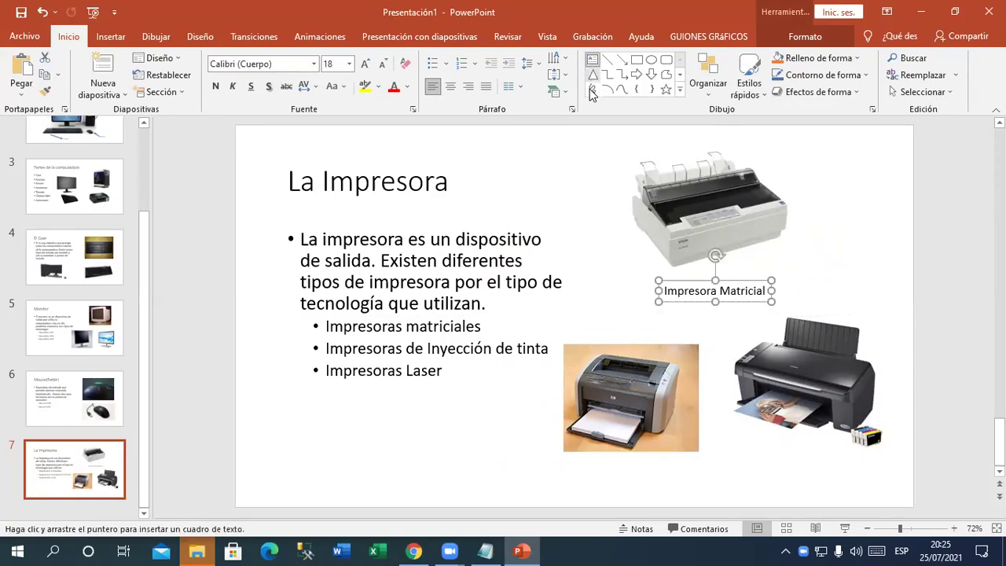
{"action": "left_click", "coordinate": [589, 472]}
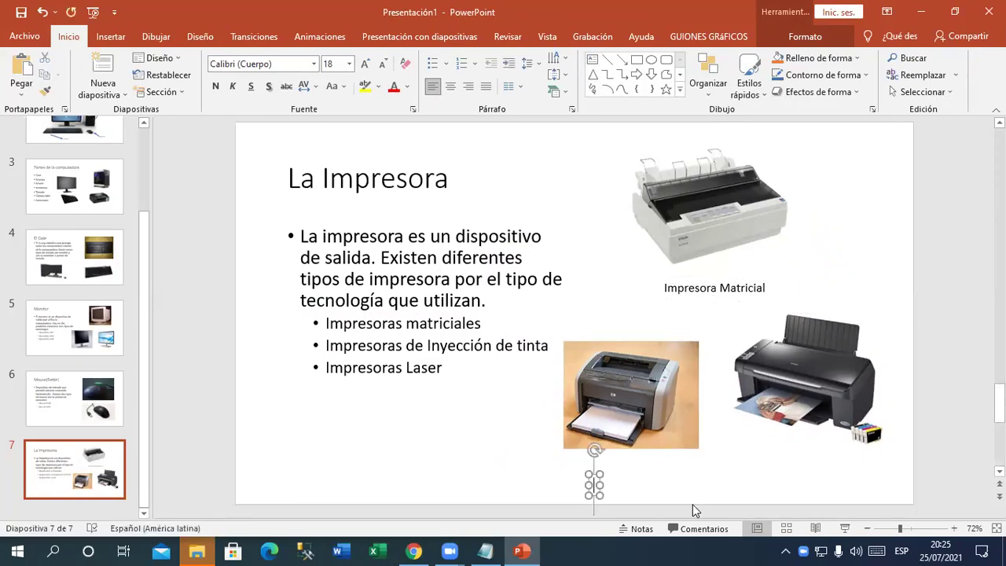
{"action": "type", "text": "Impresora Laser"}
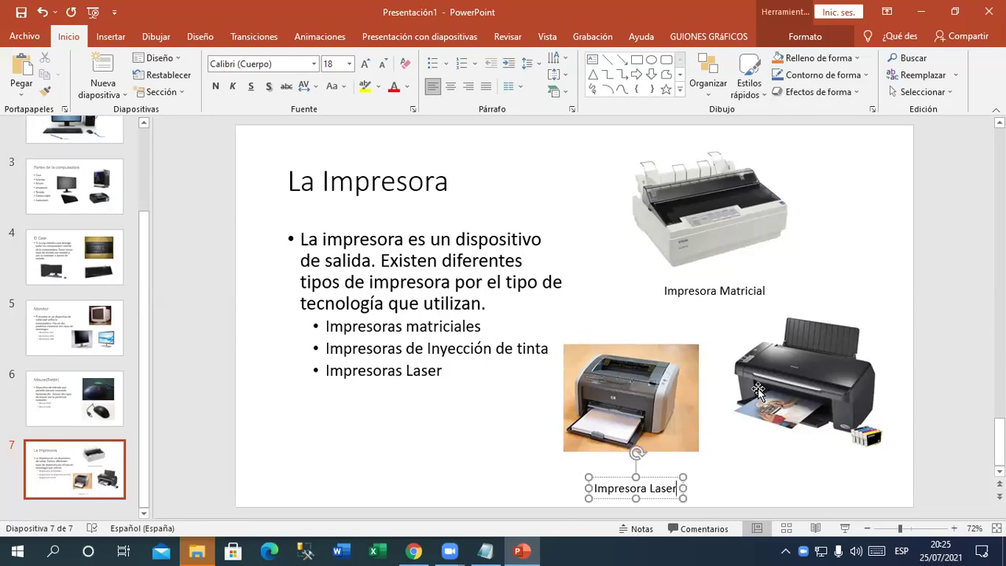
{"action": "left_click", "coordinate": [592, 59]}
{"action": "left_click", "coordinate": [765, 458]}
{"action": "type", "text": "Impresora de Ti"}
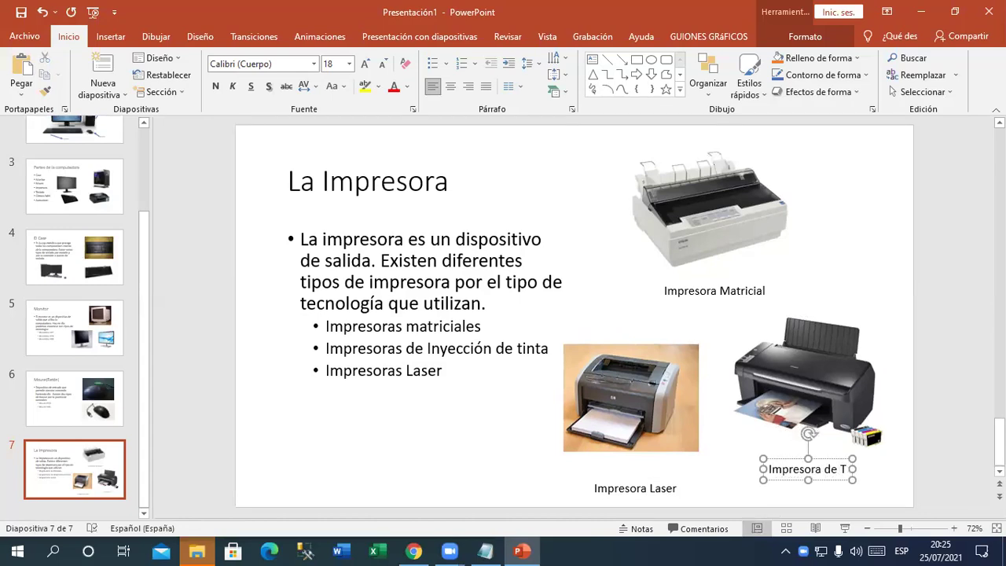
{"action": "type", "text": "nta"}
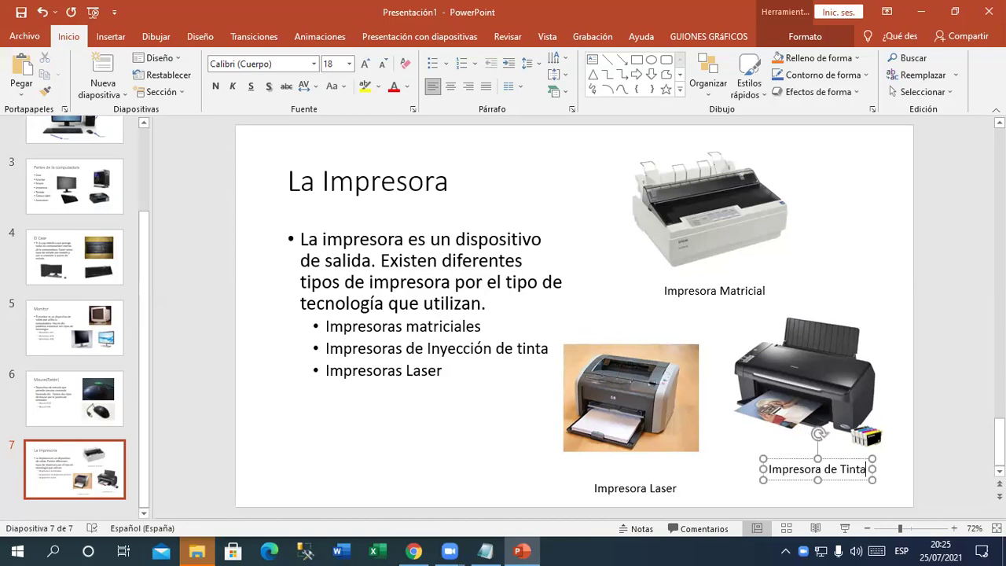
Step: Nudge the Impresora de Tinta and Impresora Laser captions into place under their photos
{"action": "left_click", "coordinate": [901, 321]}
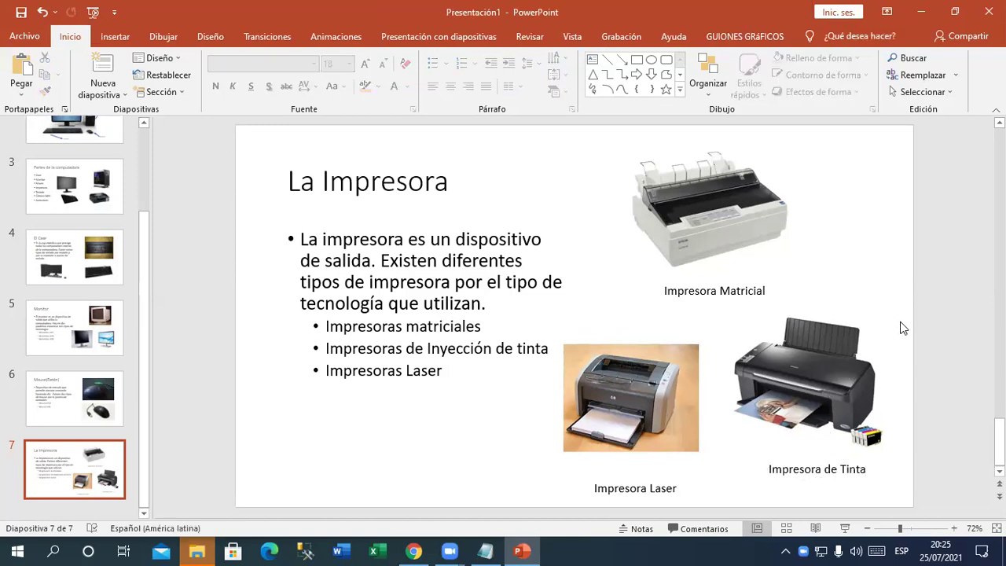
{"action": "left_click", "coordinate": [859, 482]}
{"action": "left_click", "coordinate": [857, 482]}
{"action": "left_click_drag", "start_coordinate": [839, 486], "coordinate": [834, 485]}
{"action": "left_click", "coordinate": [656, 494]}
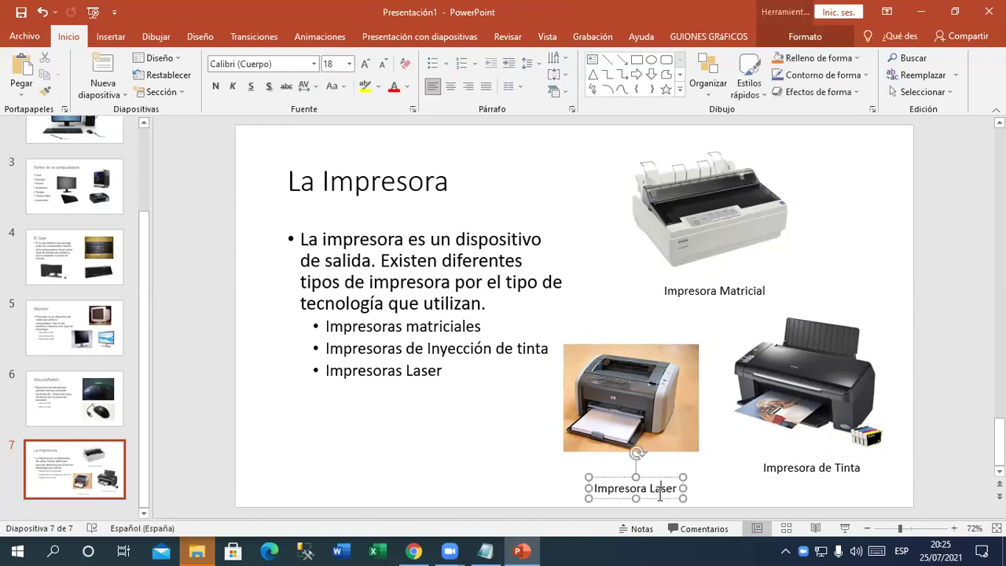
{"action": "left_click_drag", "start_coordinate": [654, 497], "coordinate": [649, 489]}
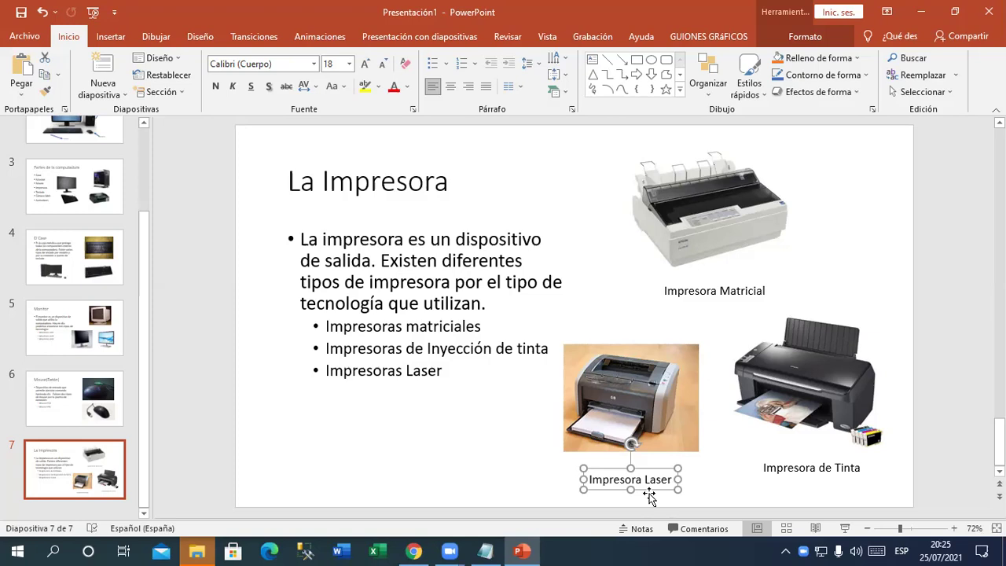
Step: Review the Teclado–Auriculares bullets on slide 3 and slide 7, then return to slide 6
{"action": "scroll", "coordinate": [93, 323], "scroll_direction": "up", "scroll_amount": 1}
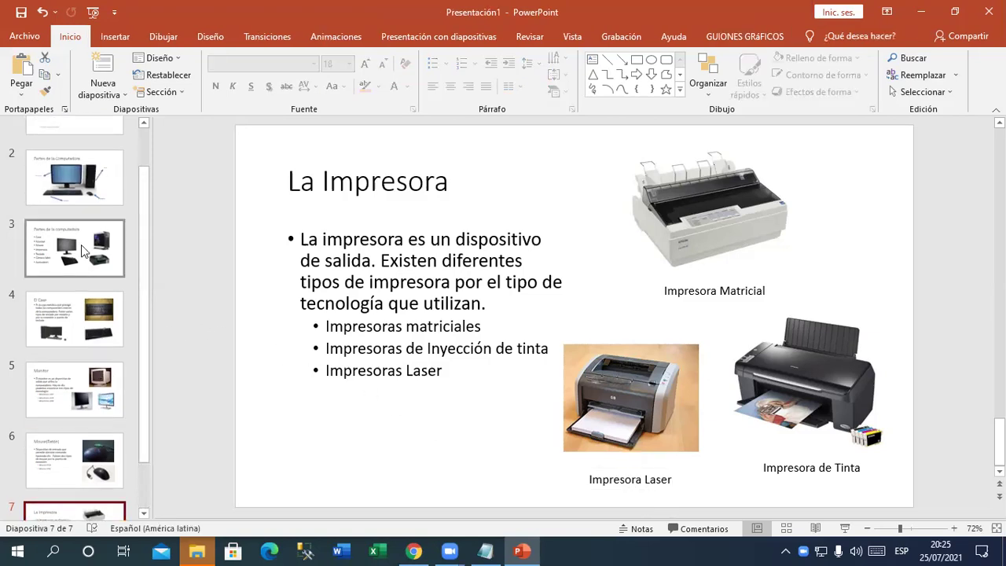
{"action": "left_click", "coordinate": [84, 250]}
{"action": "left_click", "coordinate": [302, 353]}
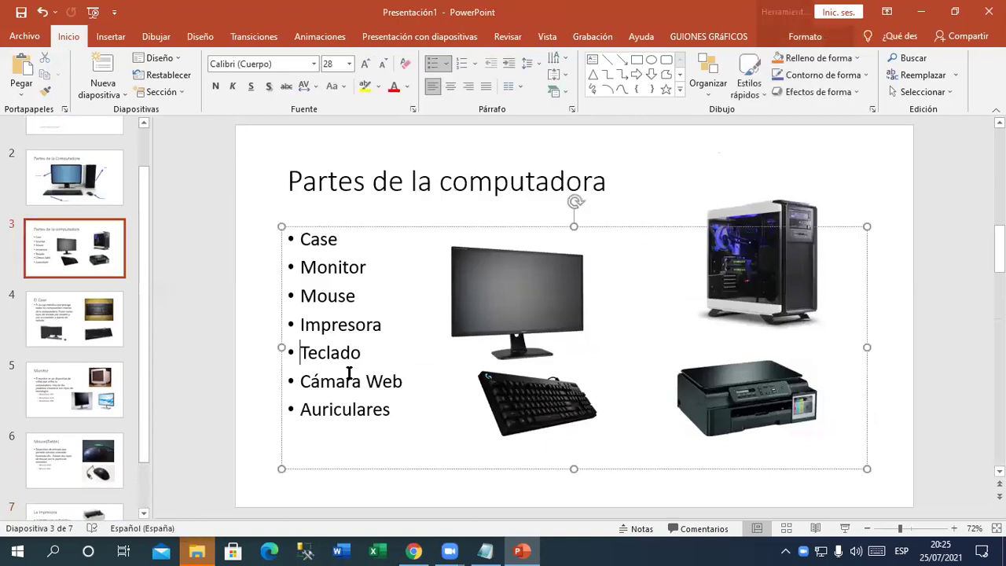
{"action": "left_click", "coordinate": [433, 411], "text": "shift"}
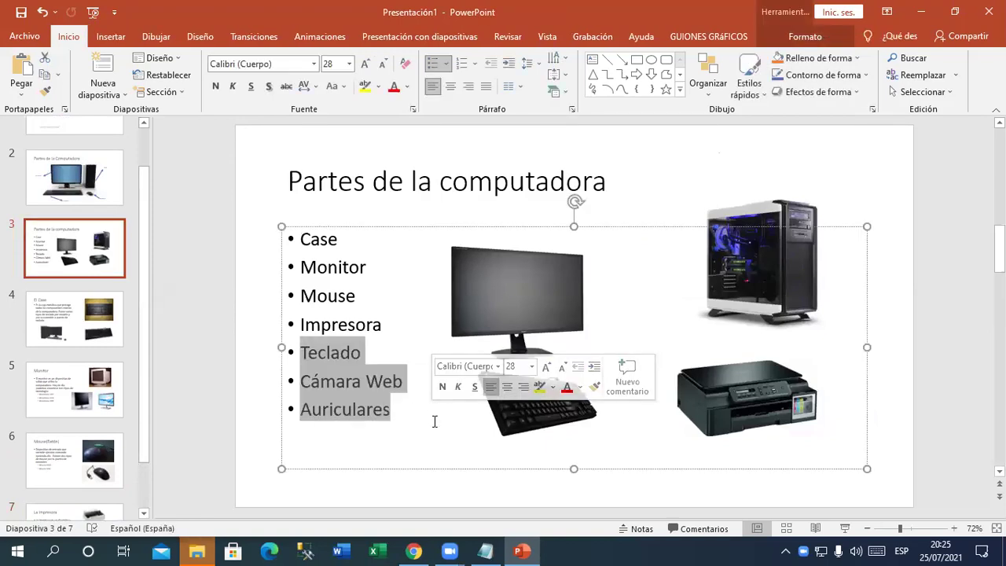
{"action": "left_click", "coordinate": [94, 472]}
{"action": "scroll", "coordinate": [104, 453], "scroll_direction": "down", "scroll_amount": 1}
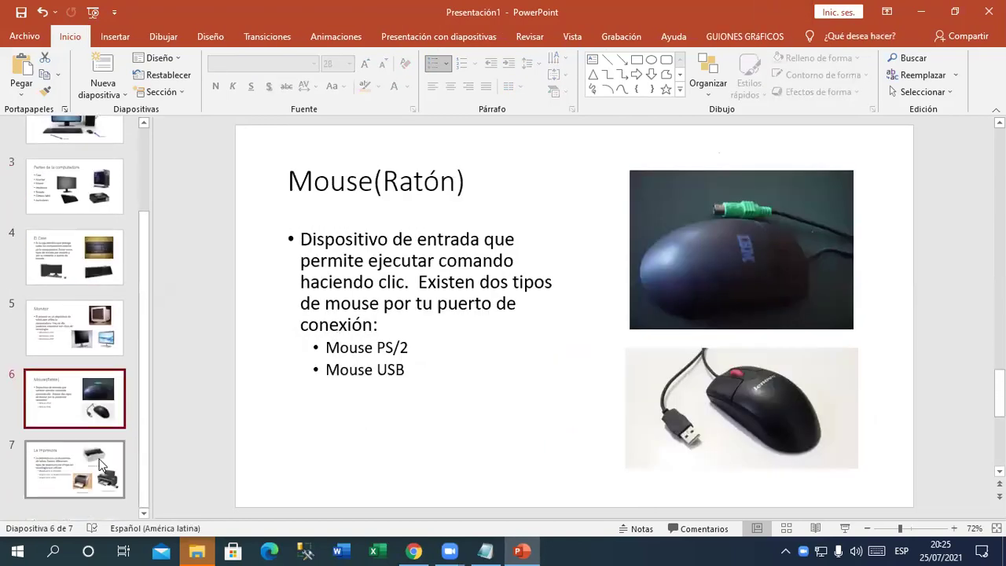
{"action": "left_click", "coordinate": [101, 465]}
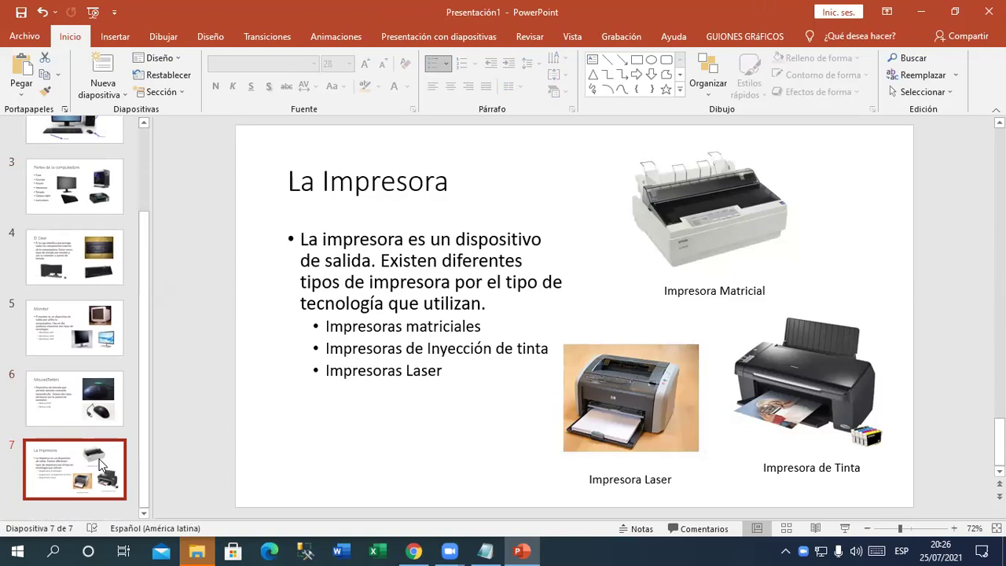
{"action": "left_click", "coordinate": [96, 416]}
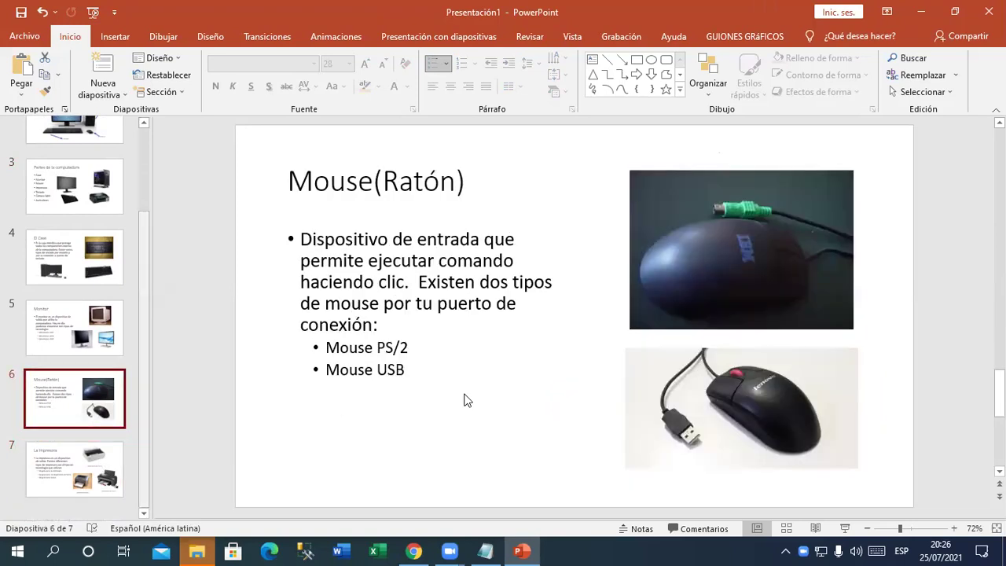
Step: Shrink and reposition the top mouse picture and caption it 'Mouse PS2'
{"action": "left_click", "coordinate": [738, 294]}
{"action": "left_click_drag", "start_coordinate": [630, 328], "coordinate": [663, 306]}
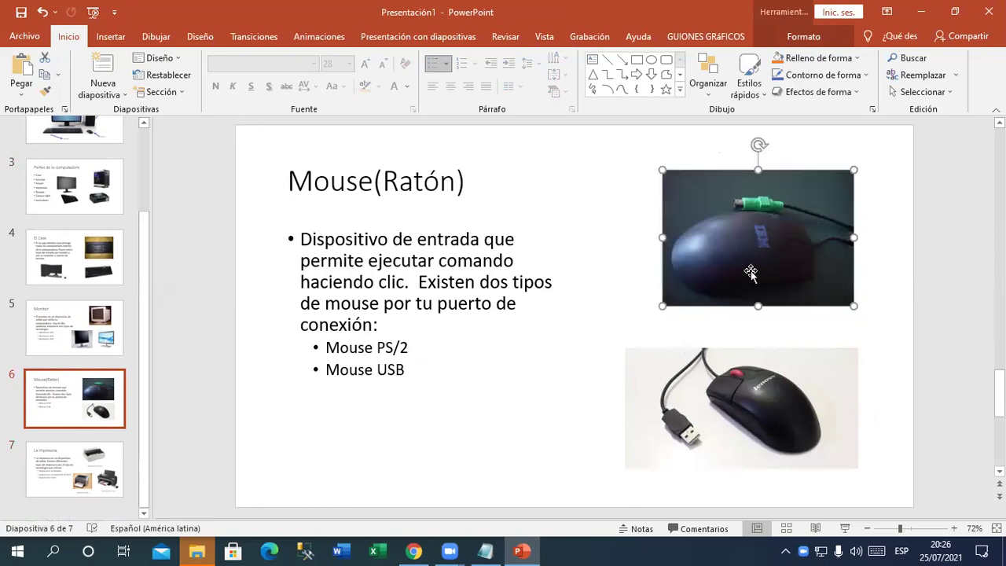
{"action": "left_click_drag", "start_coordinate": [751, 272], "coordinate": [732, 266]}
{"action": "left_click", "coordinate": [592, 60]}
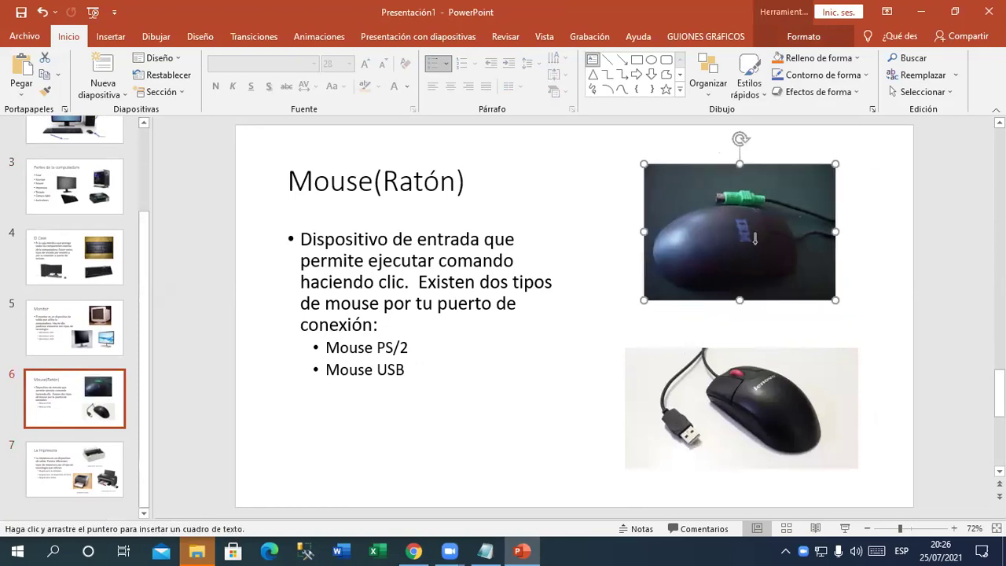
{"action": "left_click", "coordinate": [715, 319]}
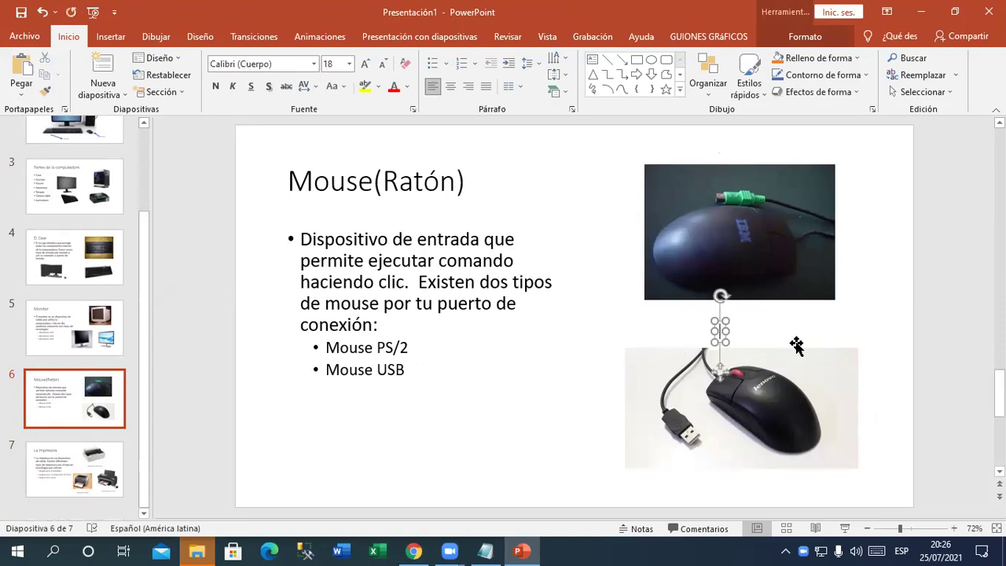
{"action": "type", "text": "Mouse PS\""}
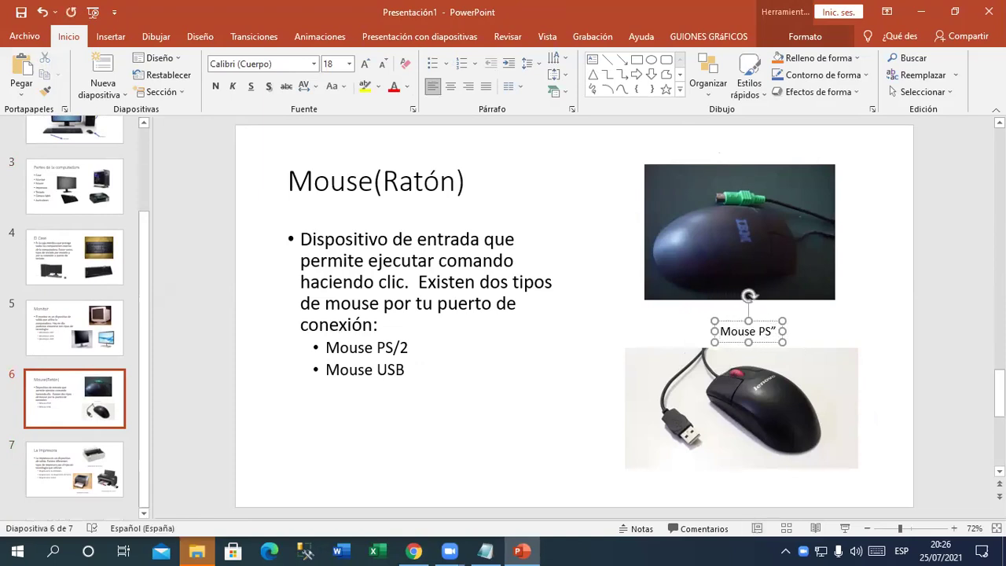
{"action": "key", "text": "BackSpace"}
{"action": "type", "text": "2"}
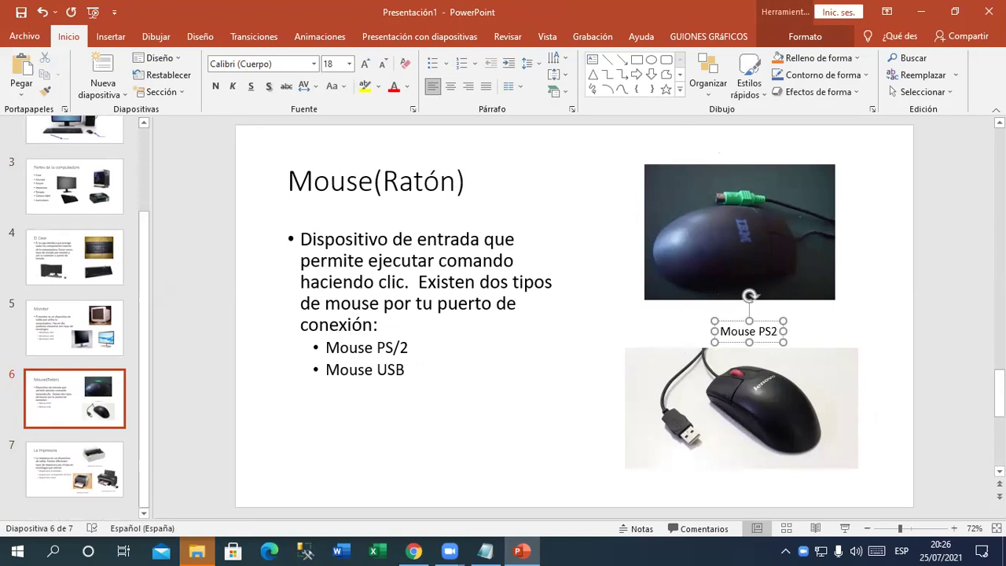
Step: Nudge the lower mouse photo and add a centered 'Mouse USB' caption beneath it
{"action": "left_click", "coordinate": [763, 330]}
{"action": "left_click", "coordinate": [753, 379]}
{"action": "left_click_drag", "start_coordinate": [753, 379], "coordinate": [751, 375]}
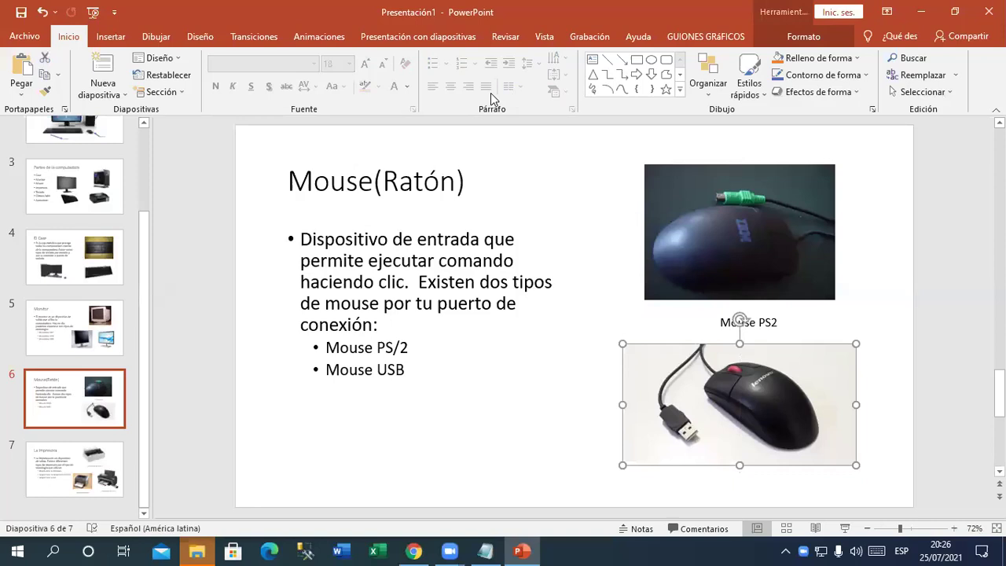
{"action": "left_click", "coordinate": [592, 63]}
{"action": "left_click", "coordinate": [724, 482]}
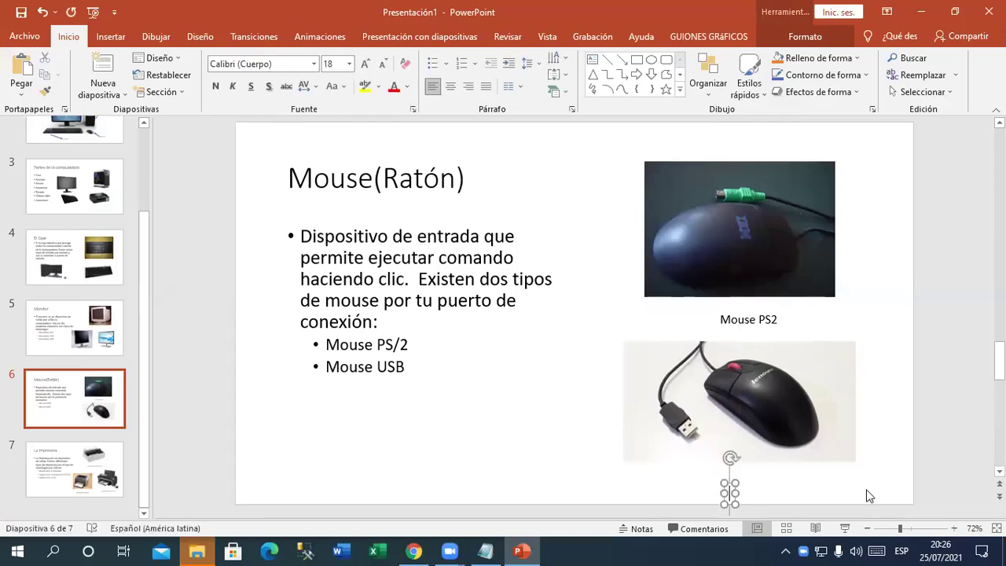
{"action": "type", "text": "Mopuse"}
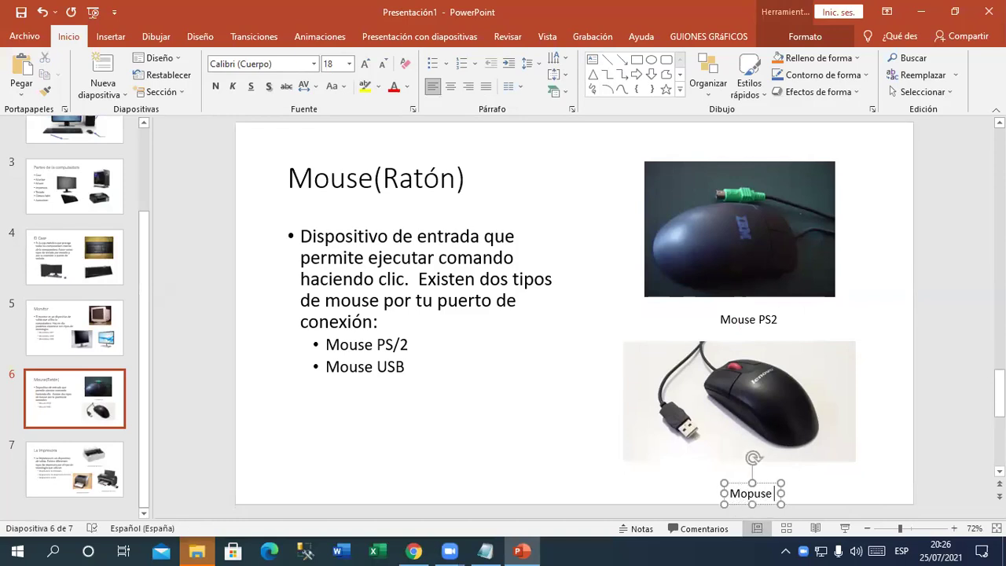
{"action": "key", "text": "BackSpace"}
{"action": "key", "text": "BackSpace"}
{"action": "key", "text": "BackSpace"}
{"action": "key", "text": "BackSpace"}
{"action": "key", "text": "BackSpace"}
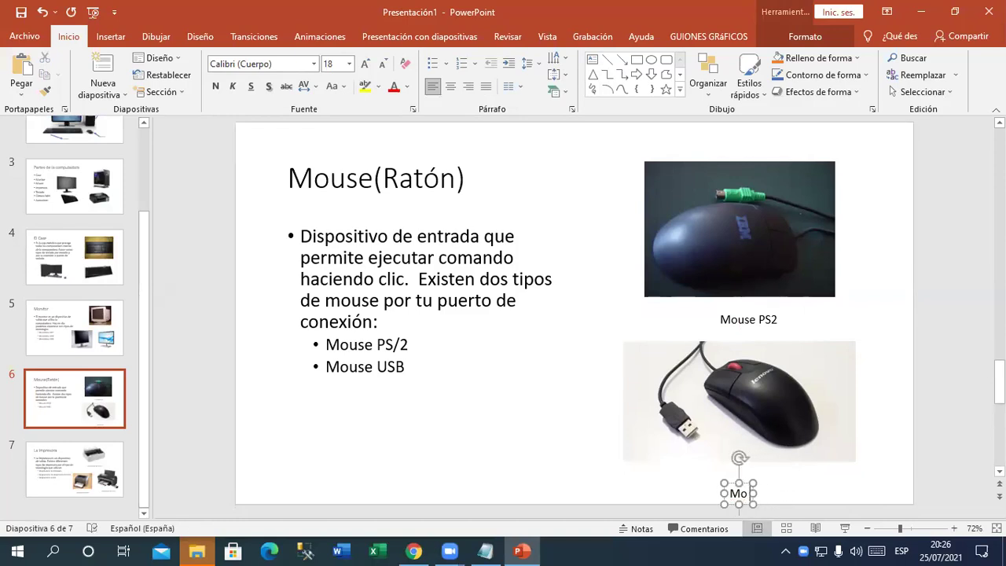
{"action": "type", "text": "use L"}
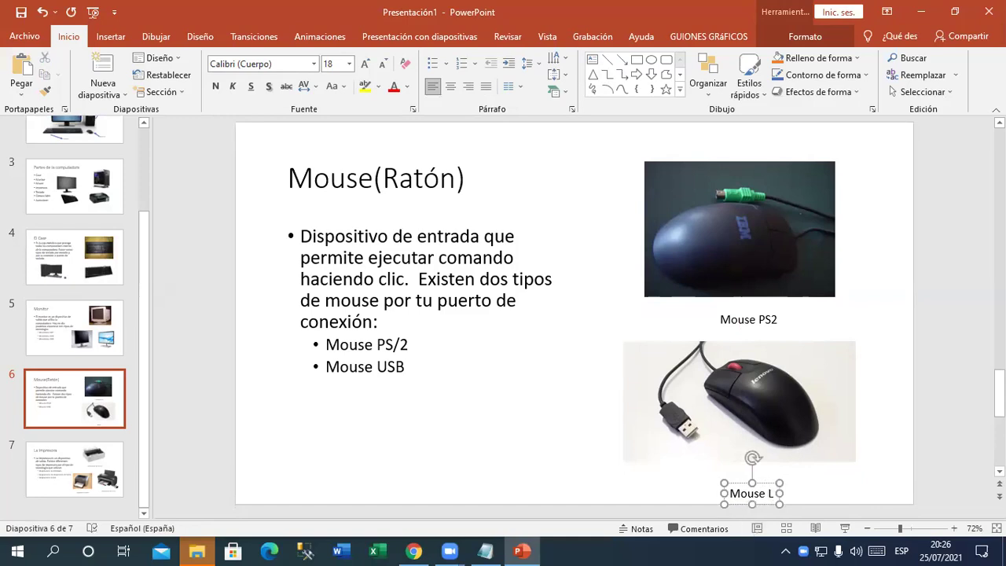
{"action": "key", "text": "BackSpace"}
{"action": "type", "text": "USB"}
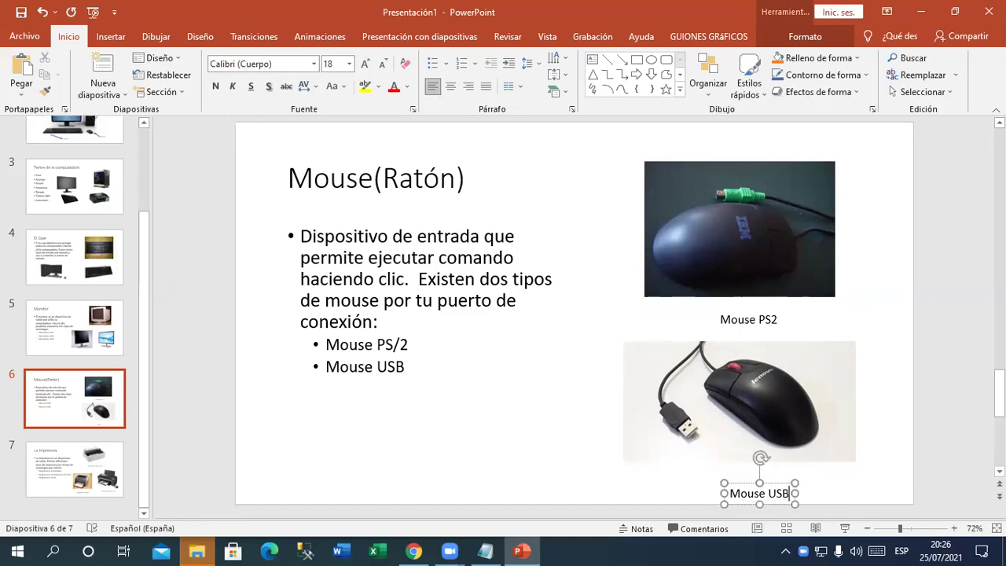
{"action": "left_click_drag", "start_coordinate": [773, 484], "coordinate": [761, 473]}
{"action": "left_click", "coordinate": [881, 453]}
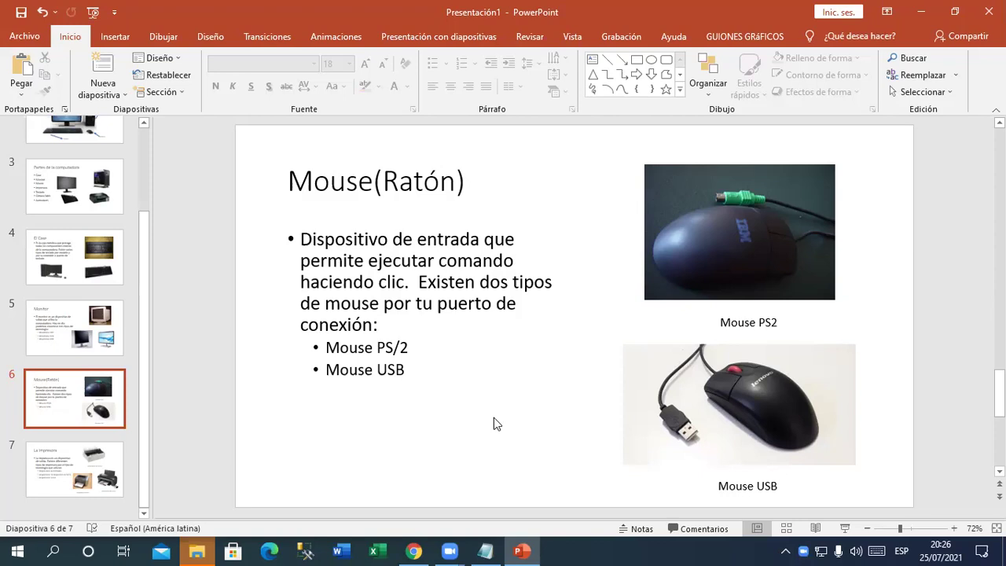
Step: Step back through the slide thumbnails from slide 7 to slide 3
{"action": "left_click", "coordinate": [73, 469]}
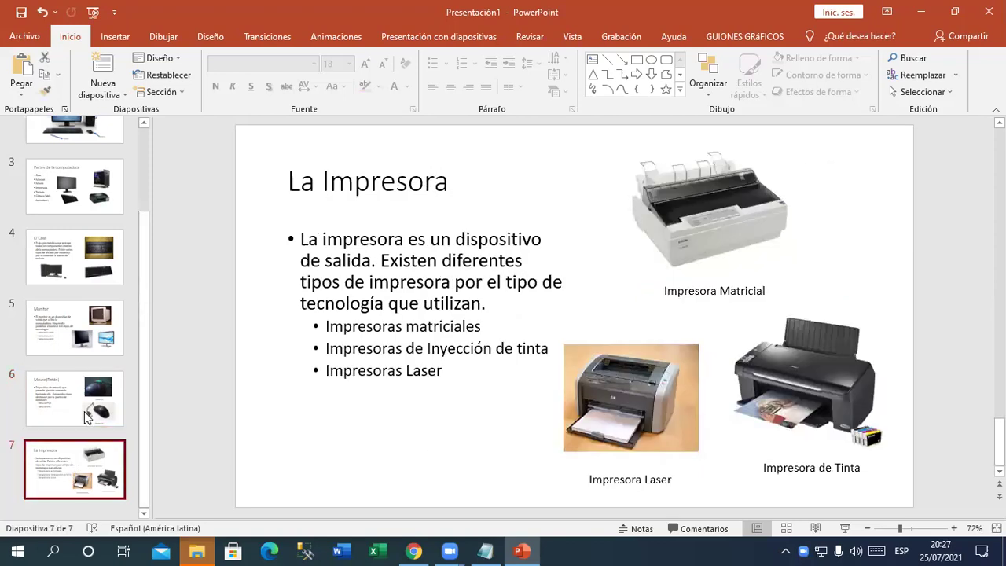
{"action": "left_click", "coordinate": [86, 417]}
{"action": "left_click", "coordinate": [91, 326]}
{"action": "left_click", "coordinate": [93, 255]}
{"action": "left_click", "coordinate": [95, 216]}
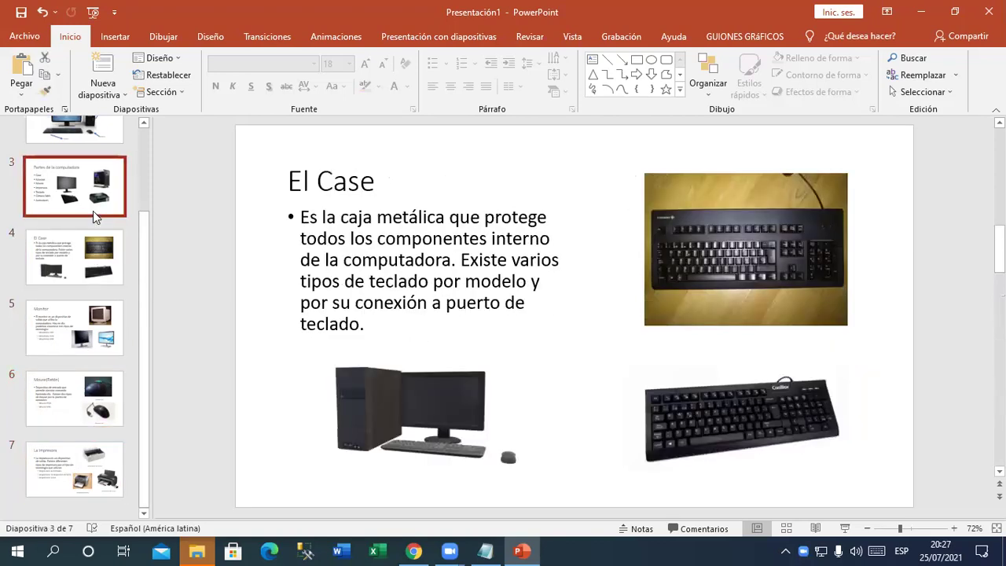
{"action": "scroll", "coordinate": [123, 197], "scroll_direction": "up", "scroll_amount": 2}
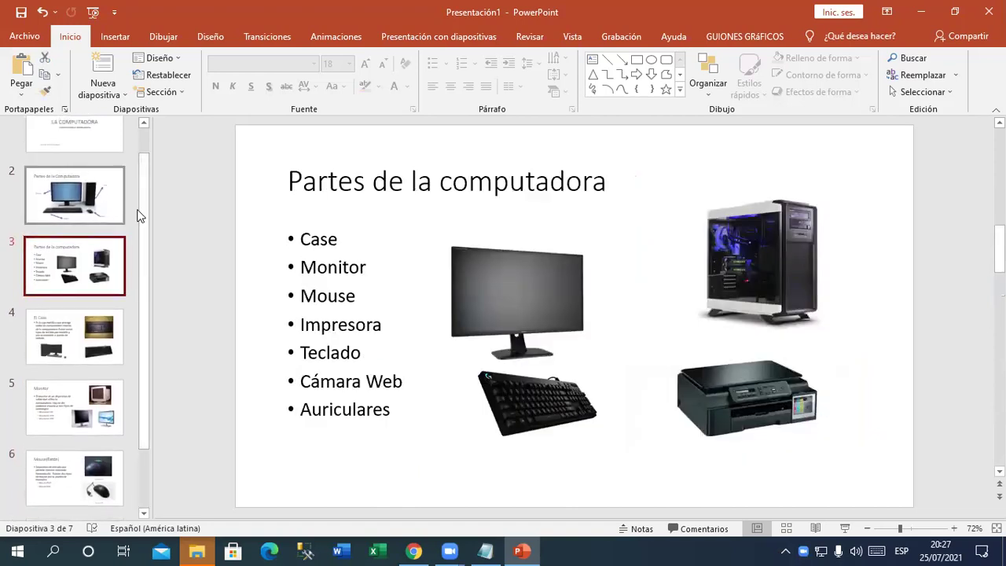
{"action": "scroll", "coordinate": [142, 189], "scroll_direction": "up", "scroll_amount": 1}
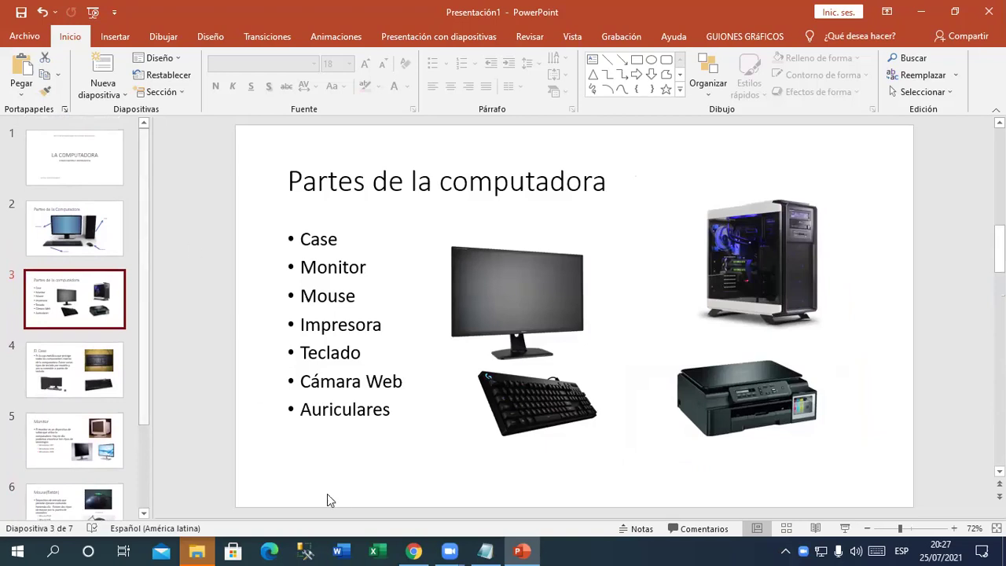
Step: Bring the Notepad notes to the front and highlight the Diseño line
{"action": "left_click", "coordinate": [486, 550]}
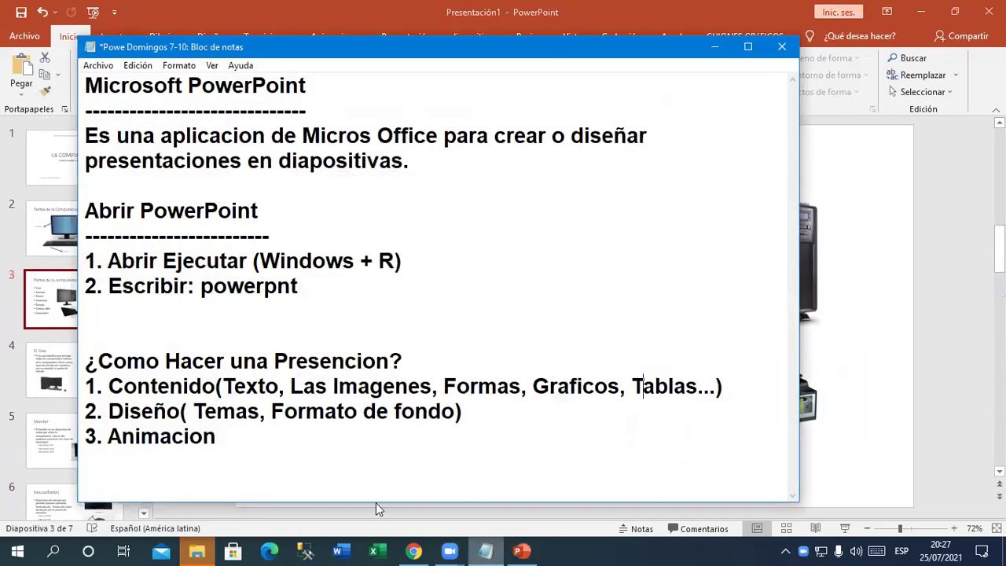
{"action": "left_click", "coordinate": [265, 409]}
{"action": "left_click", "coordinate": [85, 411], "text": "shift"}
{"action": "left_click", "coordinate": [487, 411], "text": "shift"}
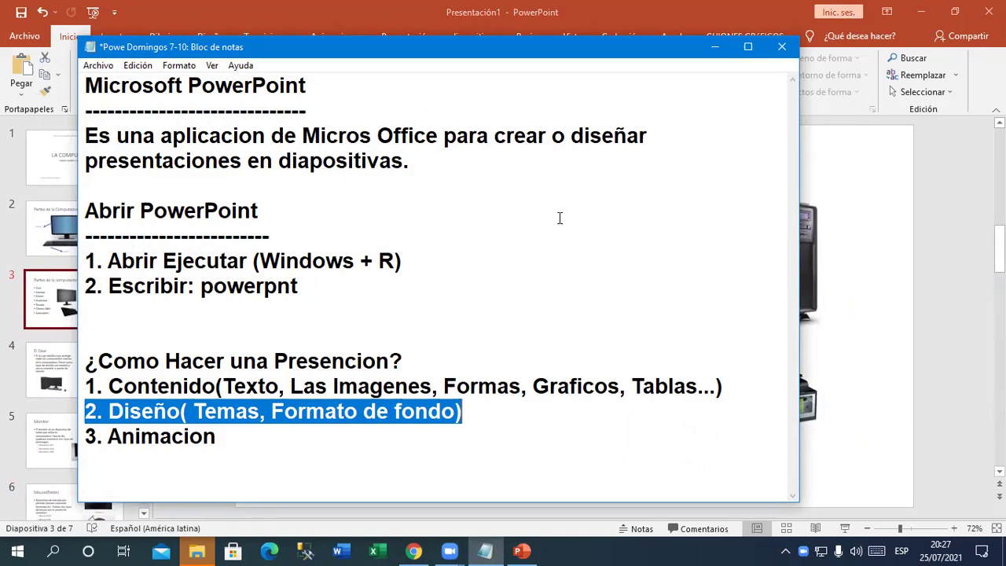
Step: Below the Animacion line, add the heading 'Los Temas' with a dashed underline
{"action": "left_click", "coordinate": [285, 437]}
{"action": "key", "text": "Return"}
{"action": "key", "text": "Return"}
{"action": "key", "text": "Return"}
{"action": "key", "text": "Return"}
{"action": "key", "text": "BackSpace"}
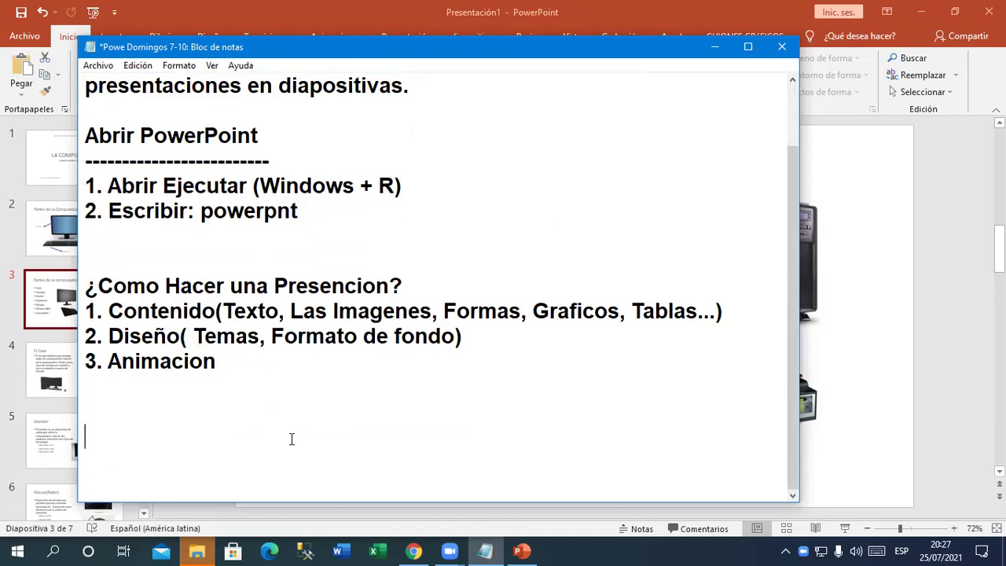
{"action": "type", "text": "Los Te"}
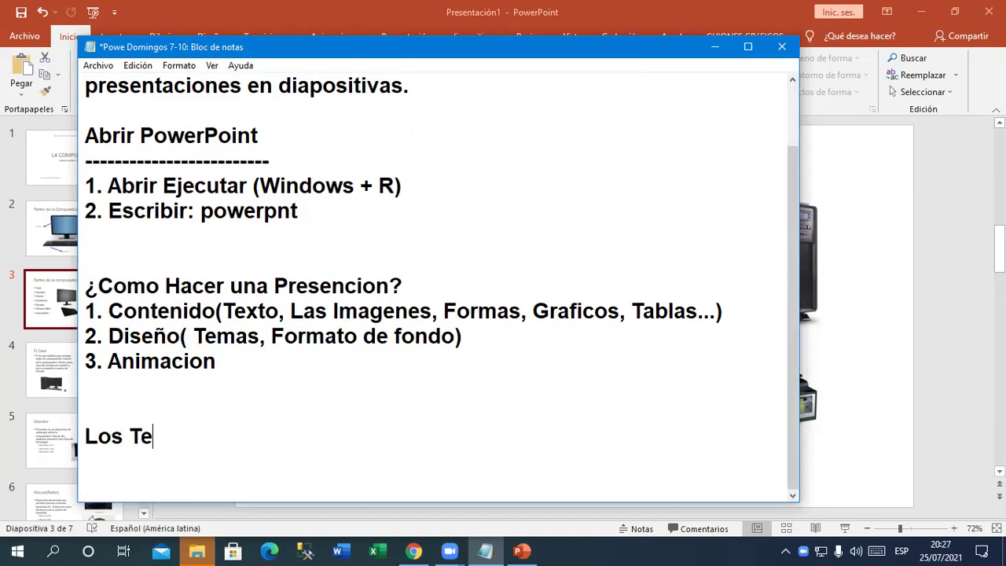
{"action": "type", "text": "mas"}
{"action": "key", "text": "Return"}
{"action": "type", "text": "--------------"}
{"action": "key", "text": "Return"}
{"action": "key", "text": "Return"}
{"action": "key", "text": "Return"}
{"action": "key", "text": "Return"}
{"action": "key", "text": "Return"}
{"action": "key", "text": "Up"}
{"action": "key", "text": "Up"}
{"action": "key", "text": "Up"}
{"action": "key", "text": "Up"}
Step: Write the definition 'Conjunto de formatos y efectos para aplicar un diseño en la diapositiva.'
{"action": "type", "text": "Copn"}
{"action": "key", "text": "BackSpace"}
{"action": "key", "text": "BackSpace"}
{"action": "type", "text": "njunto de formatos y ec"}
{"action": "key", "text": "BackSpace"}
{"action": "key", "text": "BackSpace"}
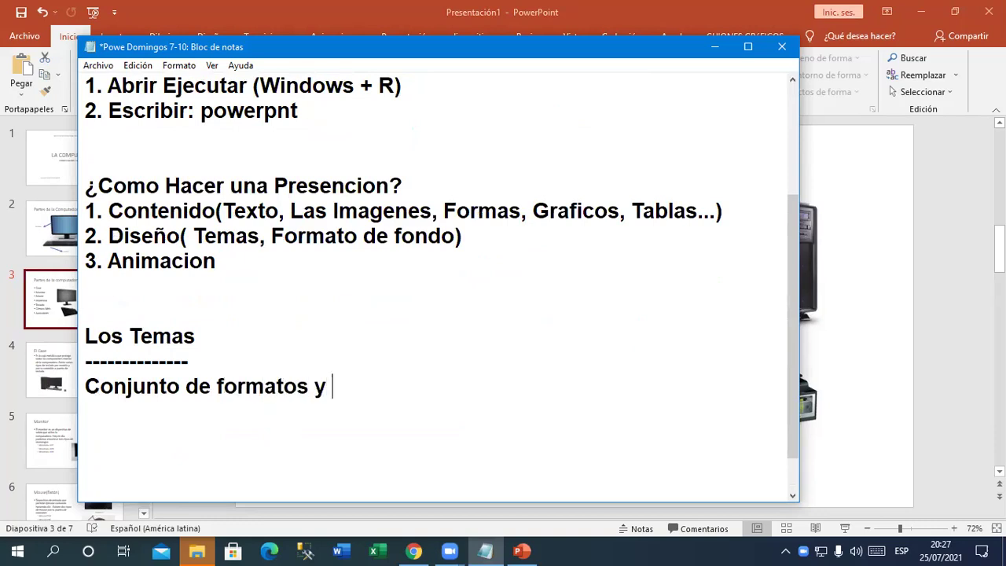
{"action": "type", "text": "efectos "}
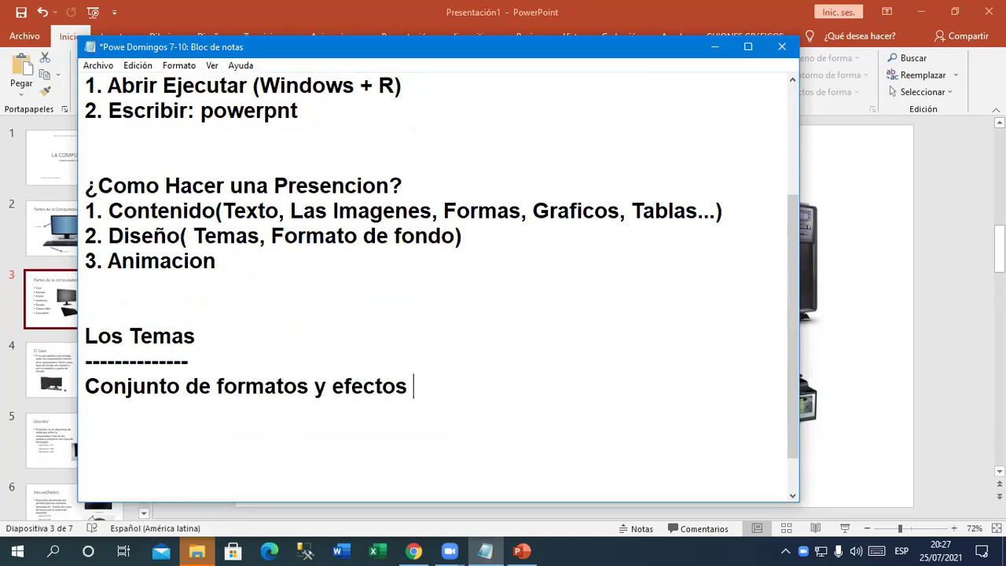
{"action": "type", "text": "para aplic<r"}
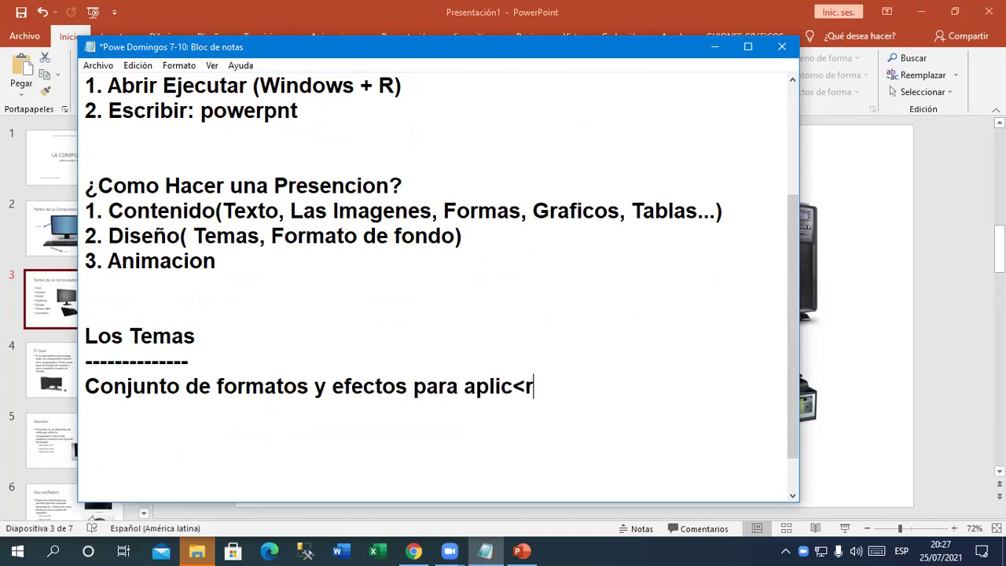
{"action": "key", "text": "BackSpace"}
{"action": "key", "text": "BackSpace"}
{"action": "type", "text": "a"}
{"action": "key", "text": "BackSpace"}
{"action": "key", "text": "BackSpace"}
{"action": "type", "text": "ar un d"}
{"action": "type", "text": "iseño en la diaposi"}
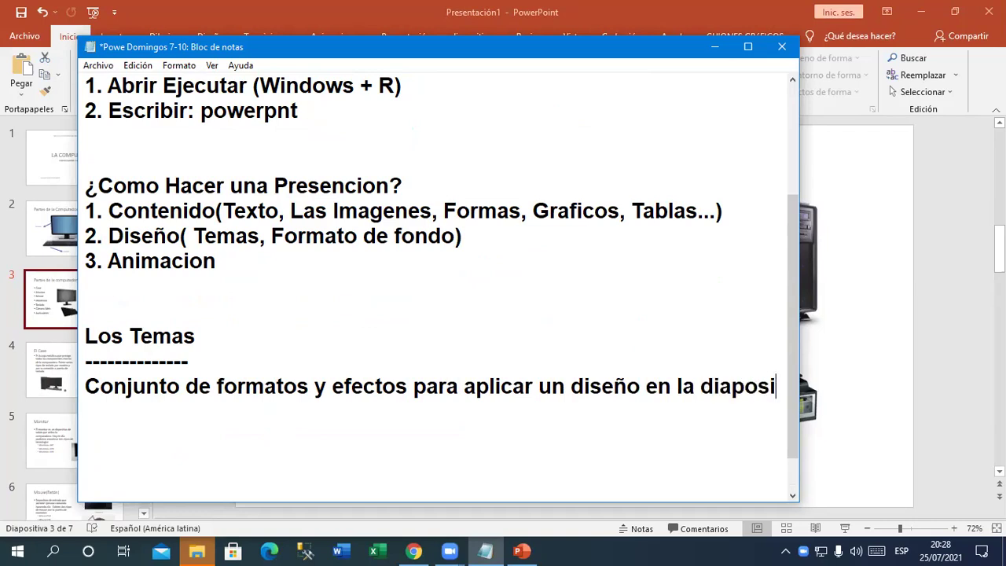
{"action": "type", "text": "tiva."}
{"action": "key", "text": "Return"}
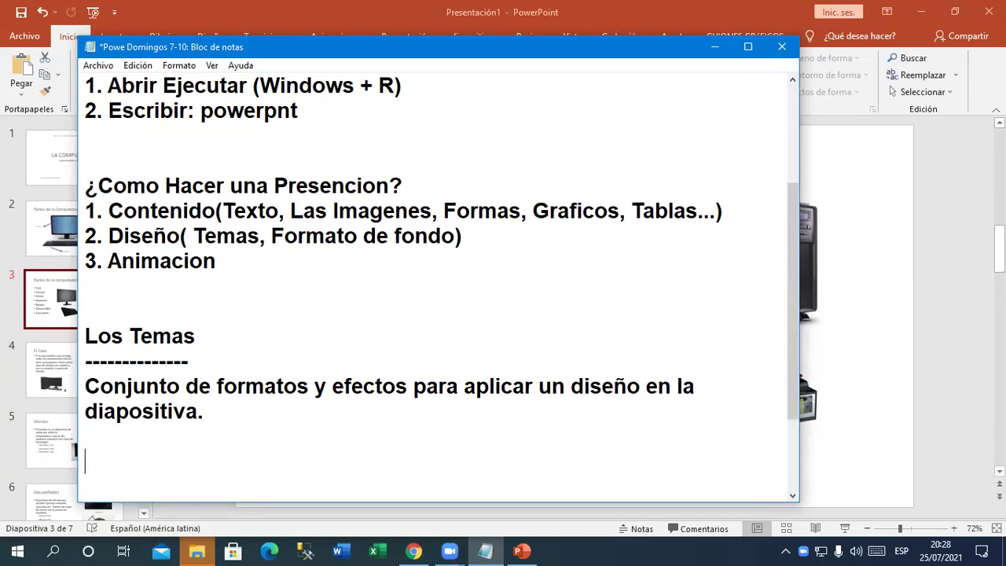
Step: Add the lines 'Pestaña: Diseño' and 'Grupo: Temas' under the definition
{"action": "scroll", "coordinate": [292, 437], "scroll_direction": "down", "scroll_amount": 1}
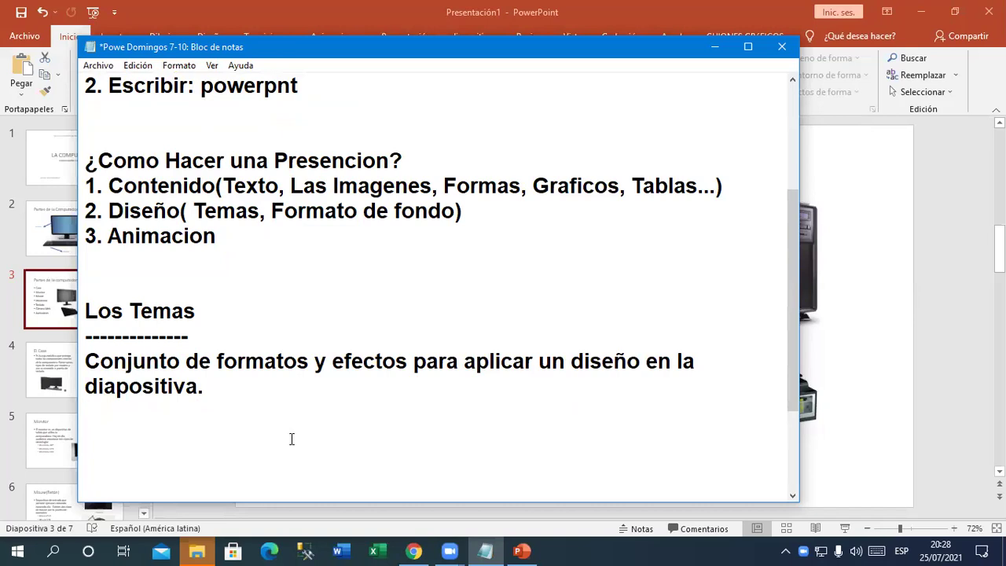
{"action": "mouse_move", "coordinate": [277, 38]}
{"action": "left_mouse_down"}
{"action": "mouse_move", "coordinate": [275, 58]}
{"action": "mouse_move", "coordinate": [378, 64]}
{"action": "left_mouse_up"}
{"action": "type", "text": "Pestaño"}
{"action": "key", "text": "BackSpace"}
{"action": "type", "text": "a"}
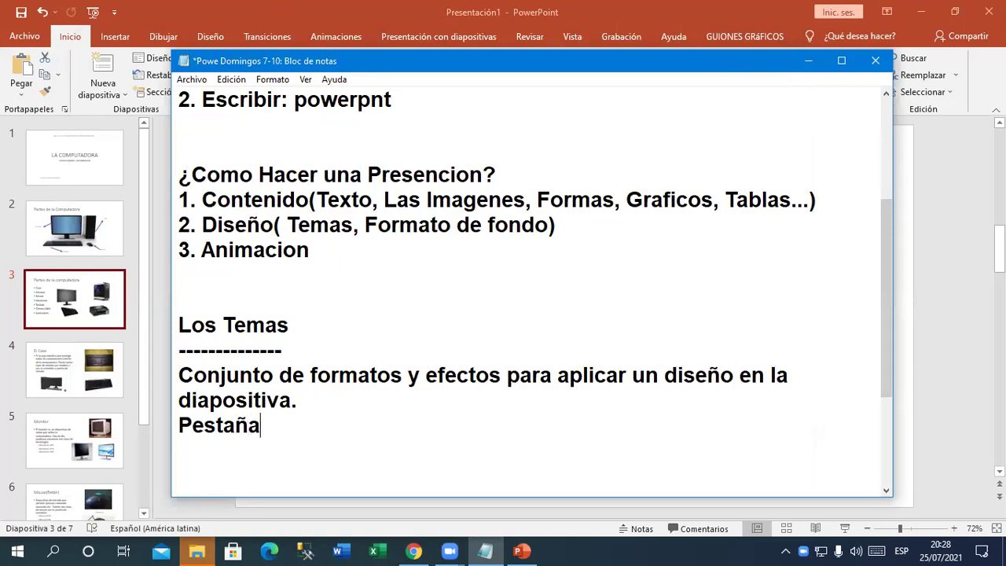
{"action": "type", "text": "_ Dis"}
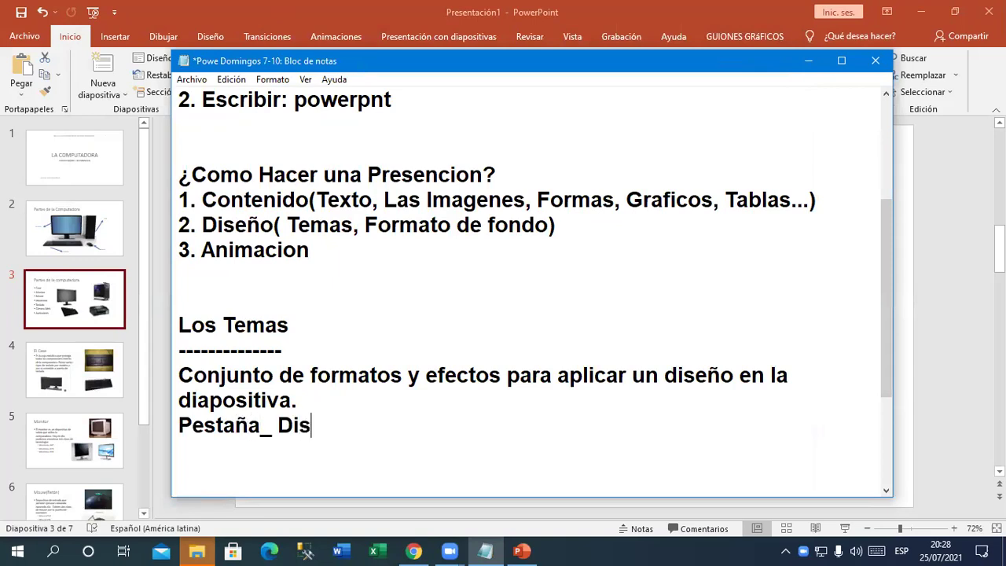
{"action": "type", "text": "eñ"}
{"action": "key", "text": "BackSpace"}
{"action": "key", "text": "BackSpace"}
{"action": "key", "text": "BackSpace"}
{"action": "key", "text": "BackSpace"}
{"action": "key", "text": "BackSpace"}
{"action": "key", "text": "BackSpace"}
{"action": "key", "text": "BackSpace"}
{"action": "type", "text": ": Diseño"}
{"action": "key", "text": "Return"}
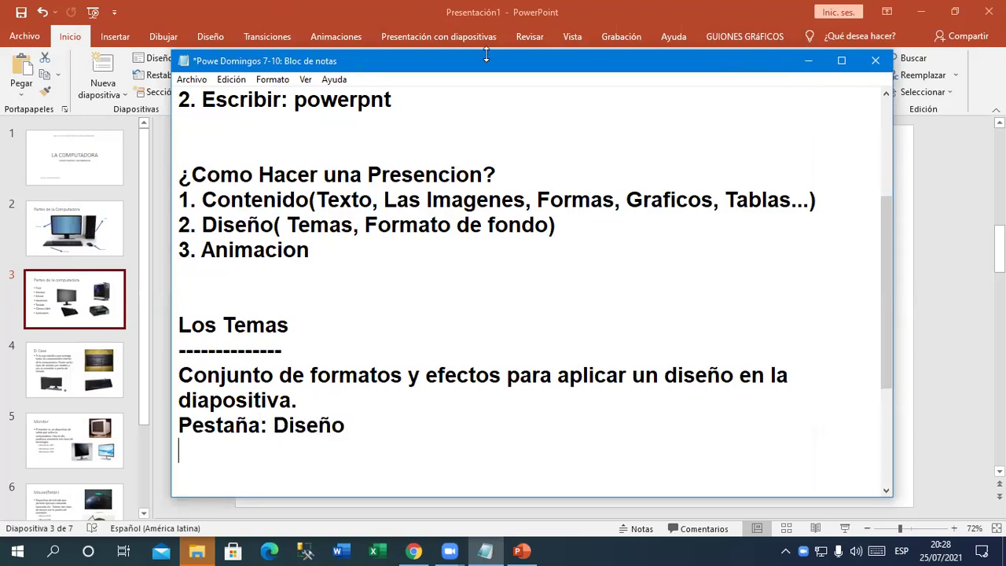
{"action": "left_click", "coordinate": [253, 442]}
{"action": "type", "text": "Grupo: Temas"}
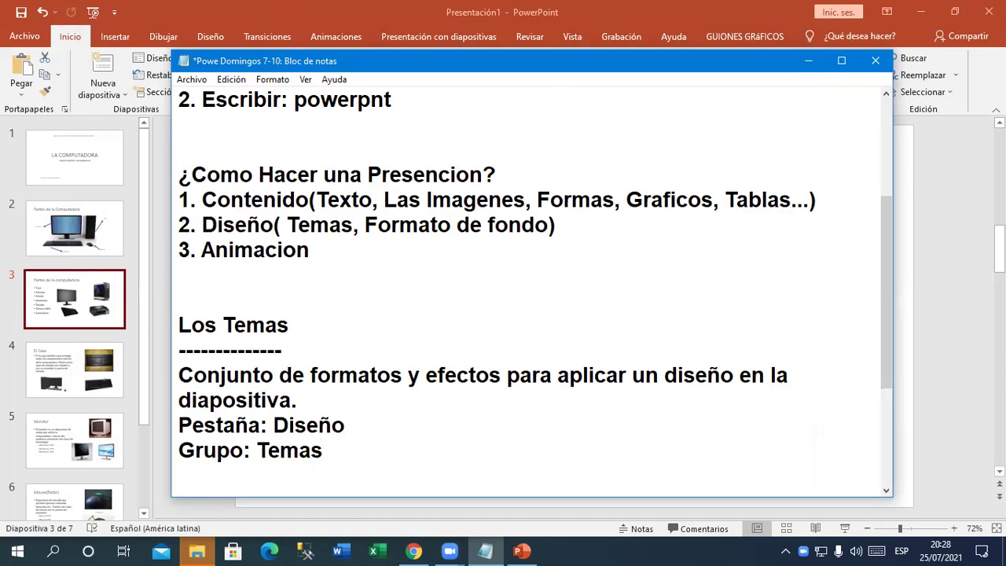
{"action": "key", "text": "Return"}
{"action": "key", "text": "Return"}
{"action": "key", "text": "Return"}
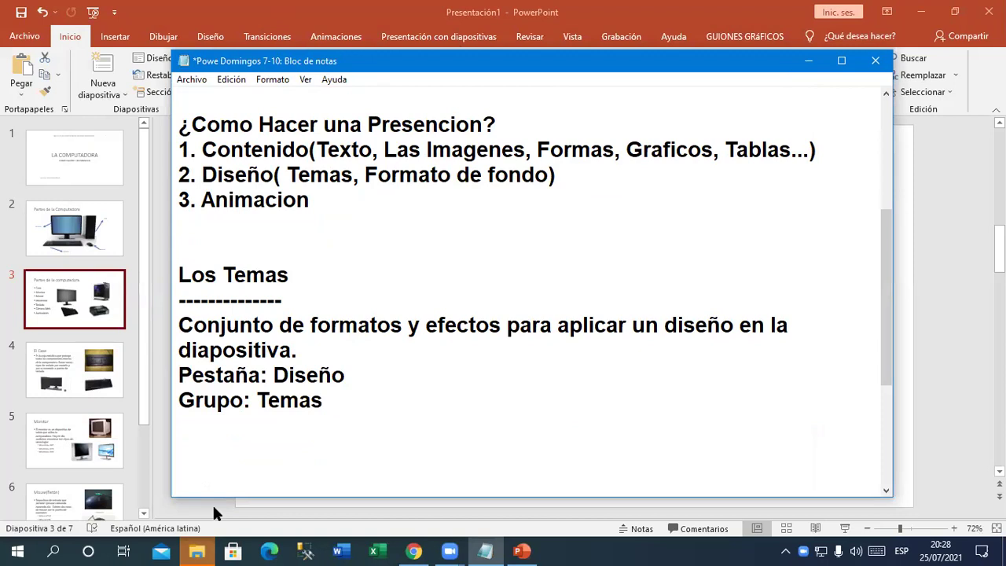
{"action": "left_click", "coordinate": [414, 550]}
{"action": "left_click", "coordinate": [414, 550]}
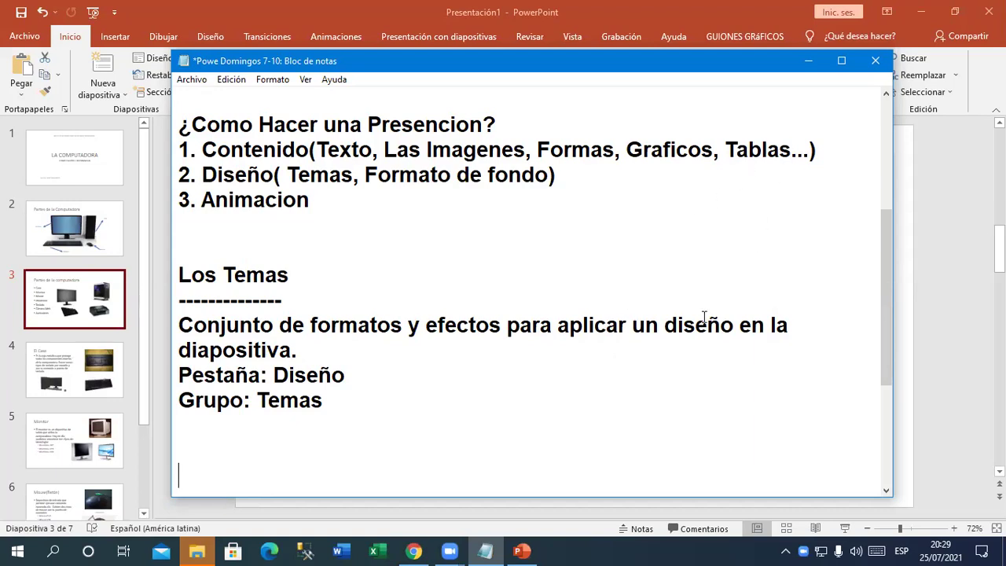
Step: Highlight the Pestaña: Diseño and Grupo: Temas lines of the Los Temas note
{"action": "left_click", "coordinate": [347, 376]}
{"action": "left_click_drag", "start_coordinate": [347, 376], "coordinate": [173, 377]}
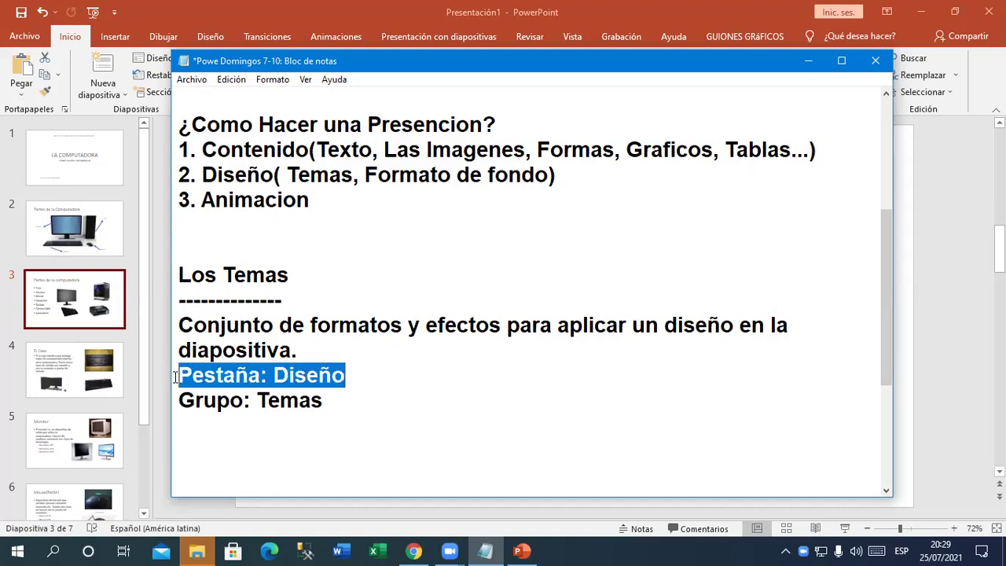
{"action": "left_click_drag", "start_coordinate": [369, 400], "coordinate": [174, 403]}
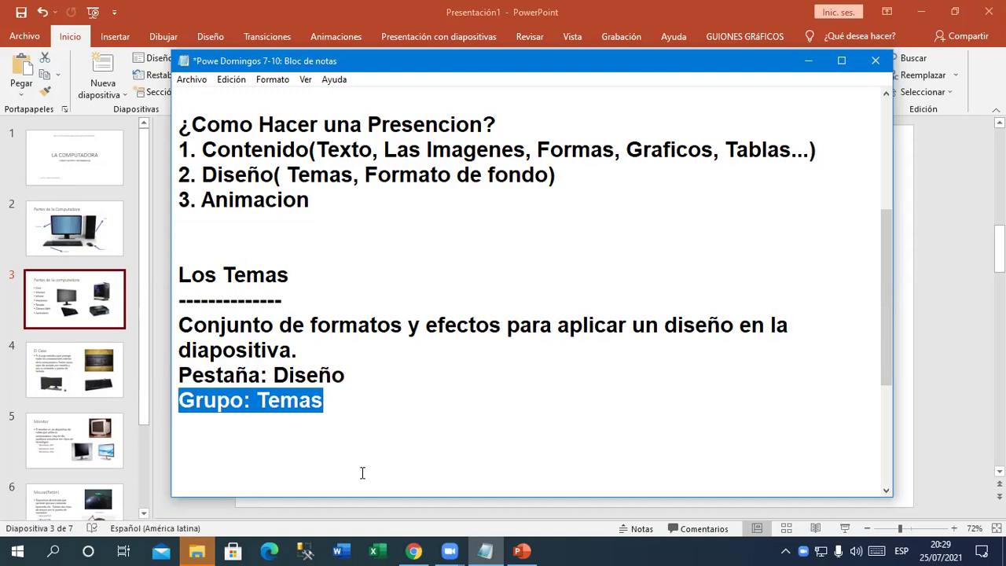
Step: Highlight parts of the Temas definition, then minimize Notepad to reveal PowerPoint
{"action": "left_click_drag", "start_coordinate": [179, 325], "coordinate": [541, 329]}
{"action": "left_click", "coordinate": [648, 334]}
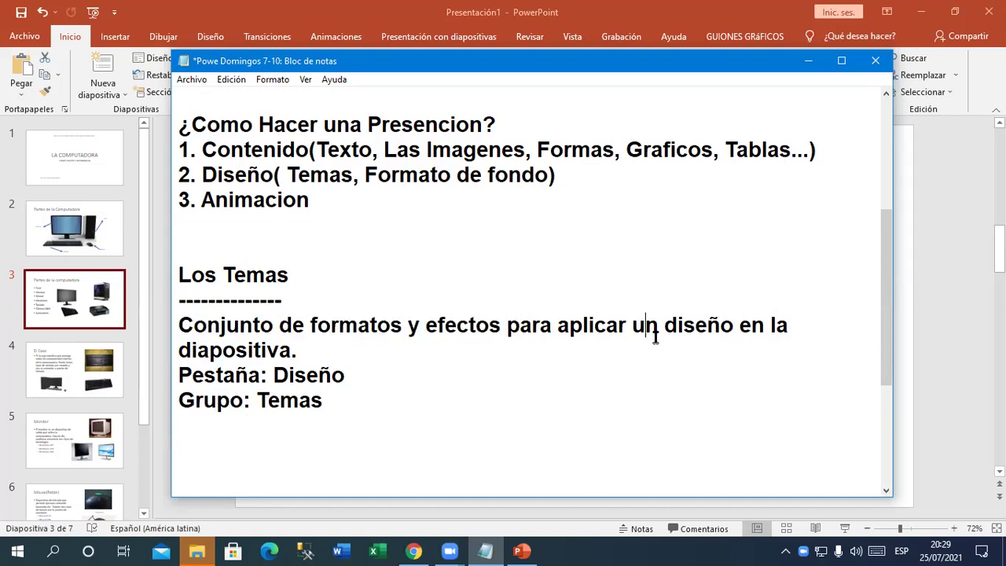
{"action": "left_click_drag", "start_coordinate": [298, 356], "coordinate": [178, 351]}
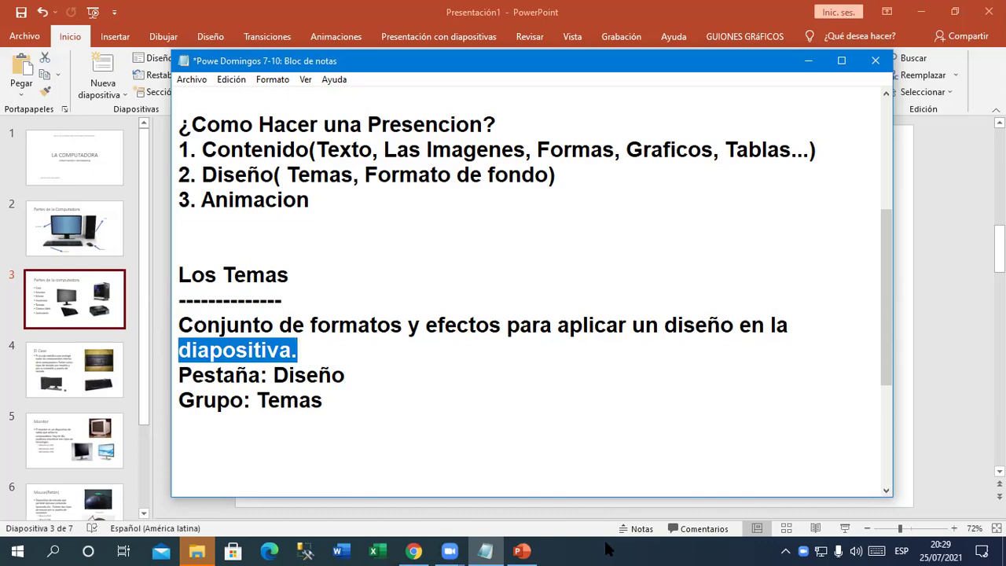
{"action": "left_click", "coordinate": [583, 436]}
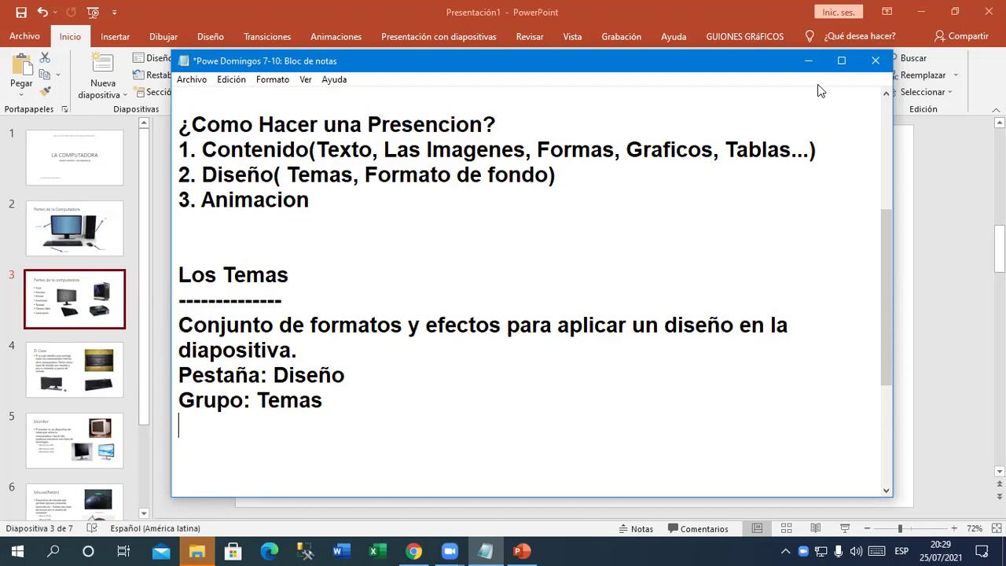
{"action": "left_click", "coordinate": [809, 63]}
Step: On the LA COMPUTADORA title slide, apply the green theme from the Diseño theme gallery
{"action": "left_click", "coordinate": [86, 181]}
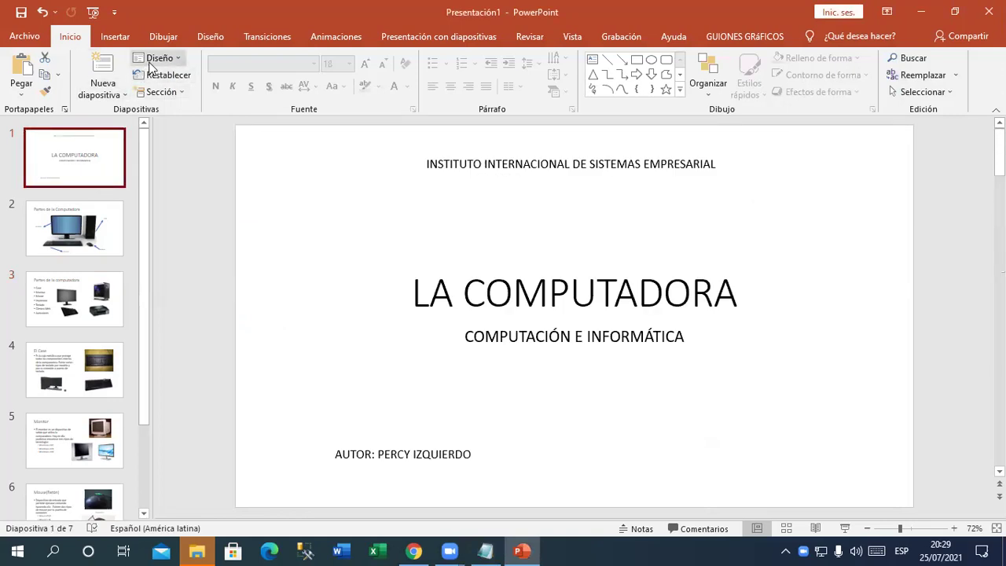
{"action": "left_click", "coordinate": [210, 36]}
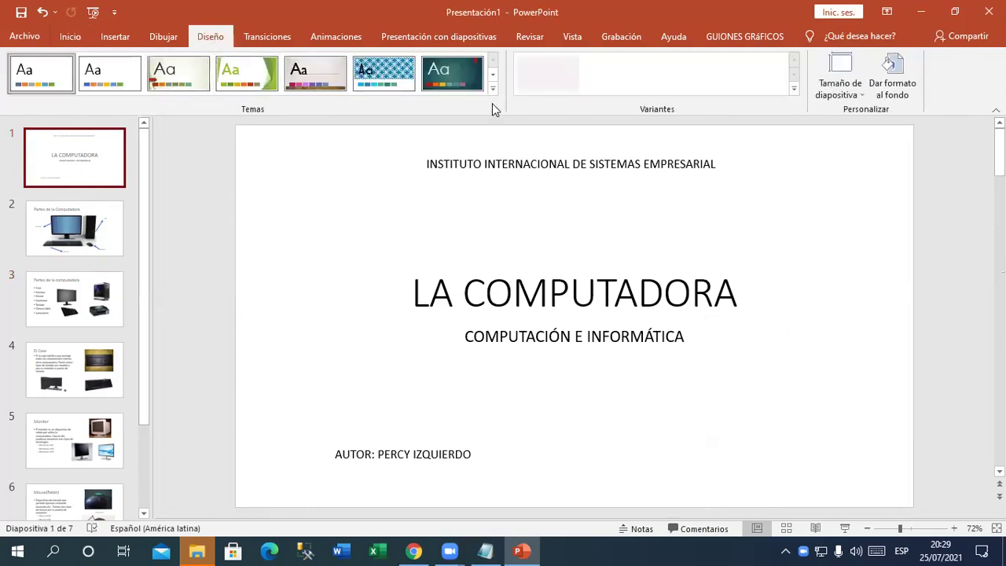
{"action": "left_click", "coordinate": [492, 89]}
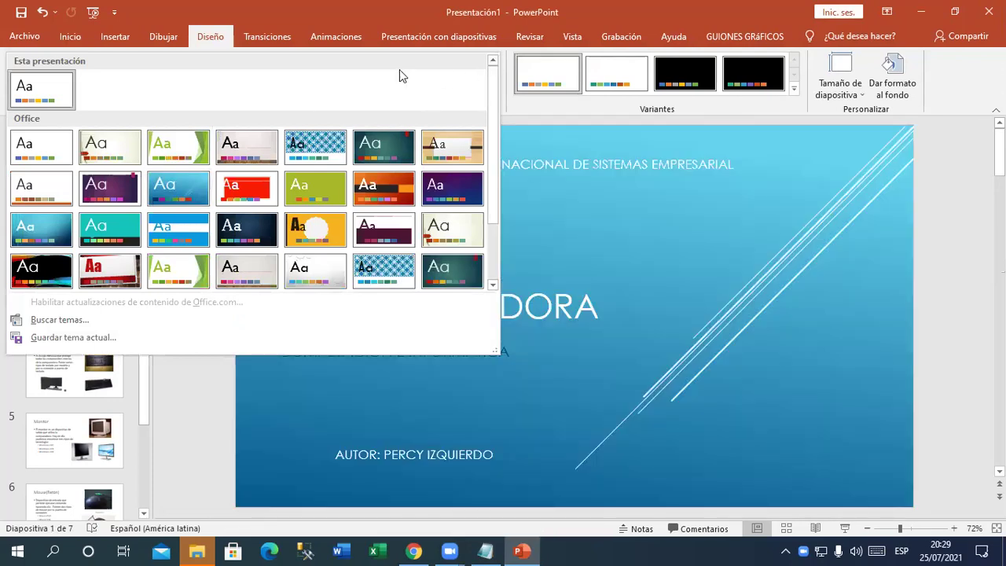
{"action": "left_click", "coordinate": [198, 37]}
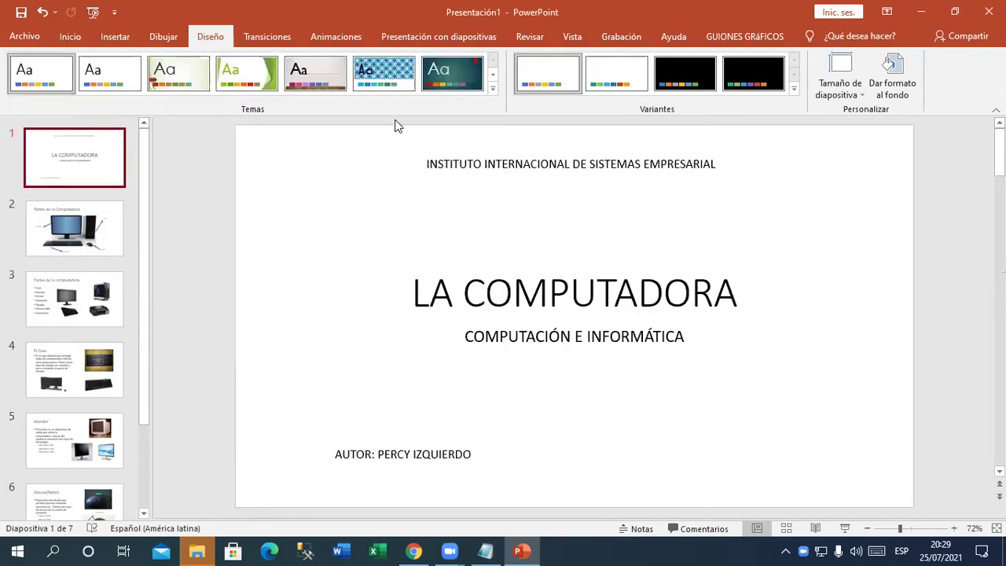
{"action": "left_click", "coordinate": [494, 90]}
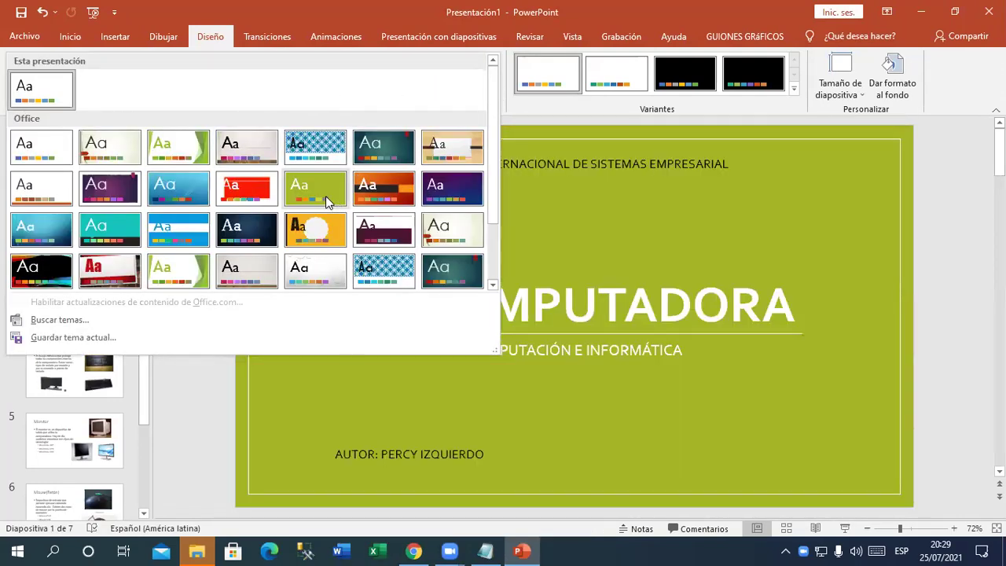
{"action": "left_click", "coordinate": [326, 197]}
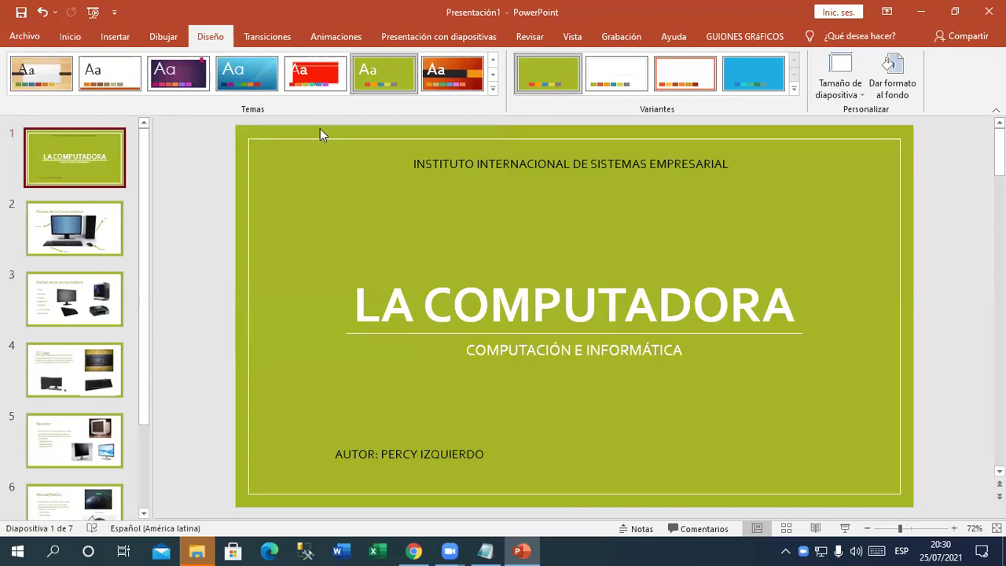
Step: Try the red, white-orange and purple themes, settling on the orange theme with white badge
{"action": "left_click", "coordinate": [494, 91]}
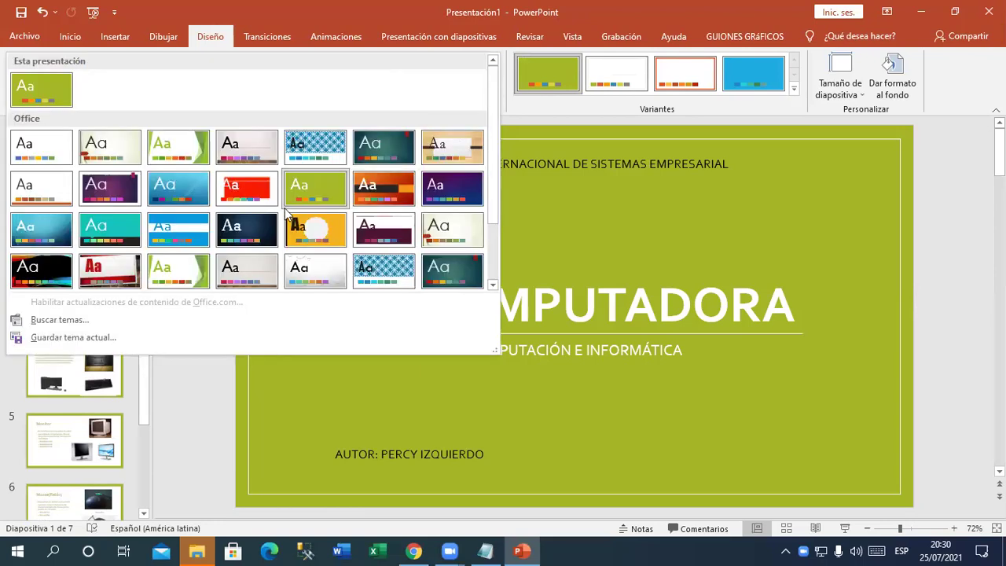
{"action": "left_click", "coordinate": [248, 197]}
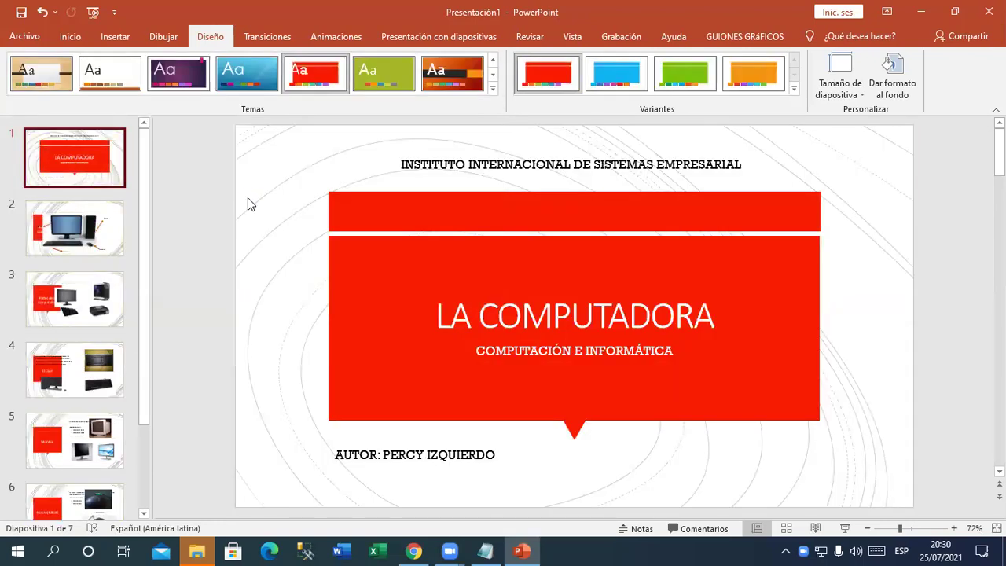
{"action": "left_click", "coordinate": [114, 80]}
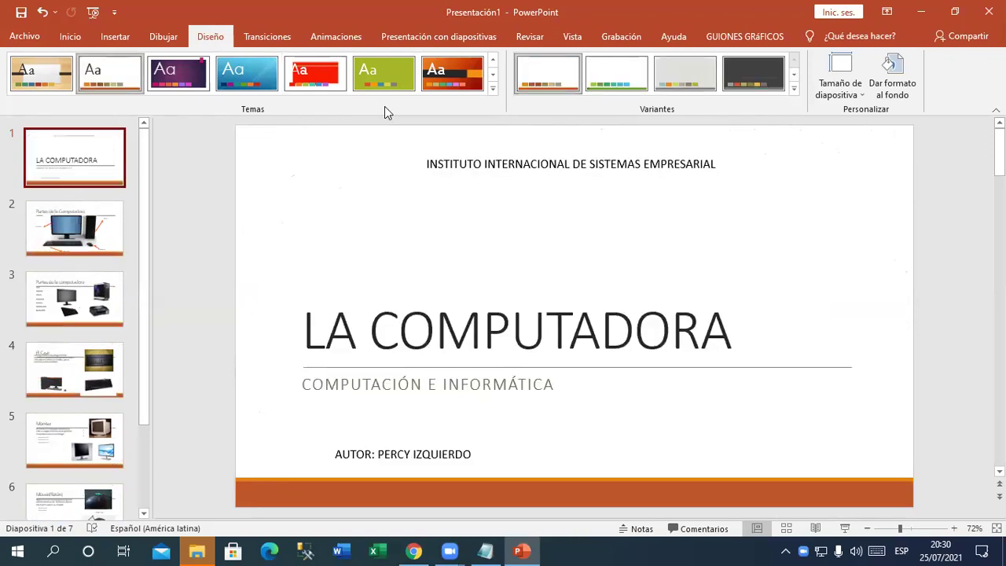
{"action": "left_click", "coordinate": [492, 88]}
{"action": "left_click", "coordinate": [468, 192]}
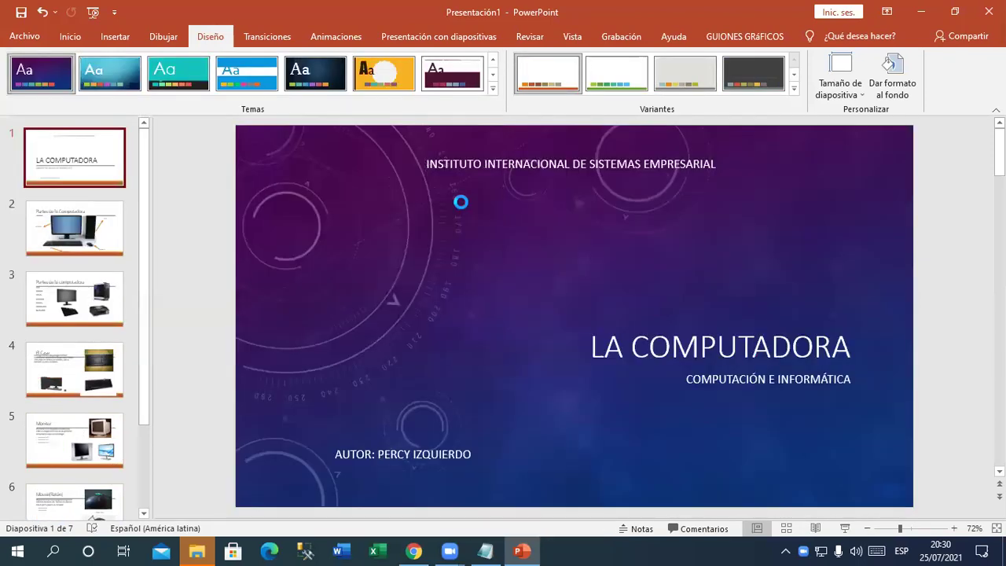
{"action": "left_click", "coordinate": [493, 88]}
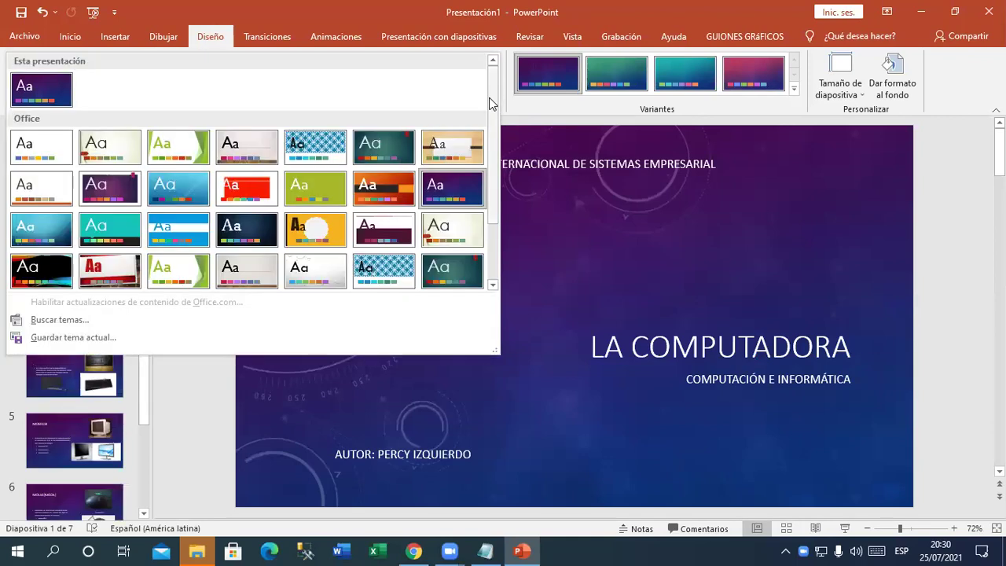
{"action": "left_click", "coordinate": [329, 236]}
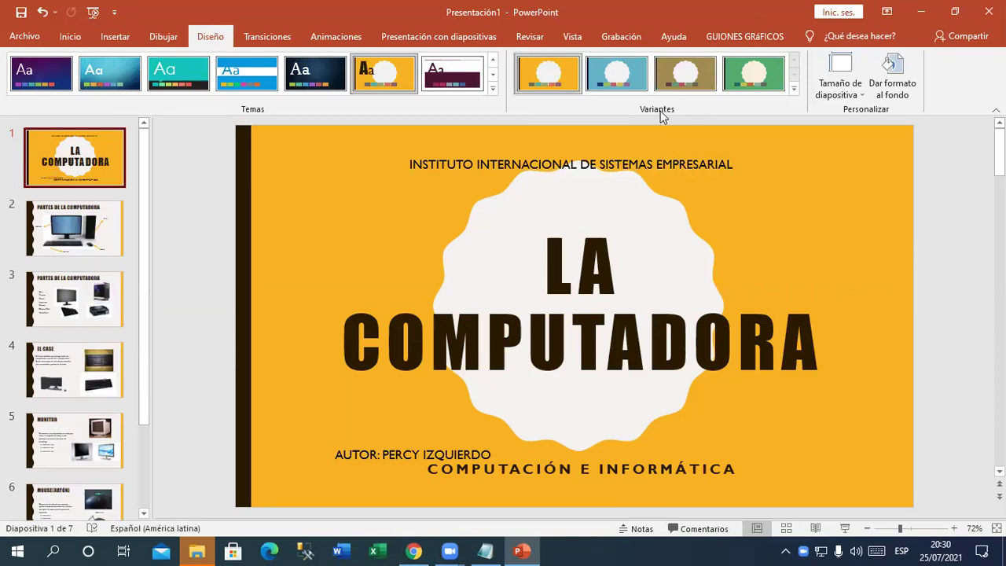
Step: Apply the green variant, then browse the Colores and Efectos options without changing them
{"action": "left_click", "coordinate": [793, 89]}
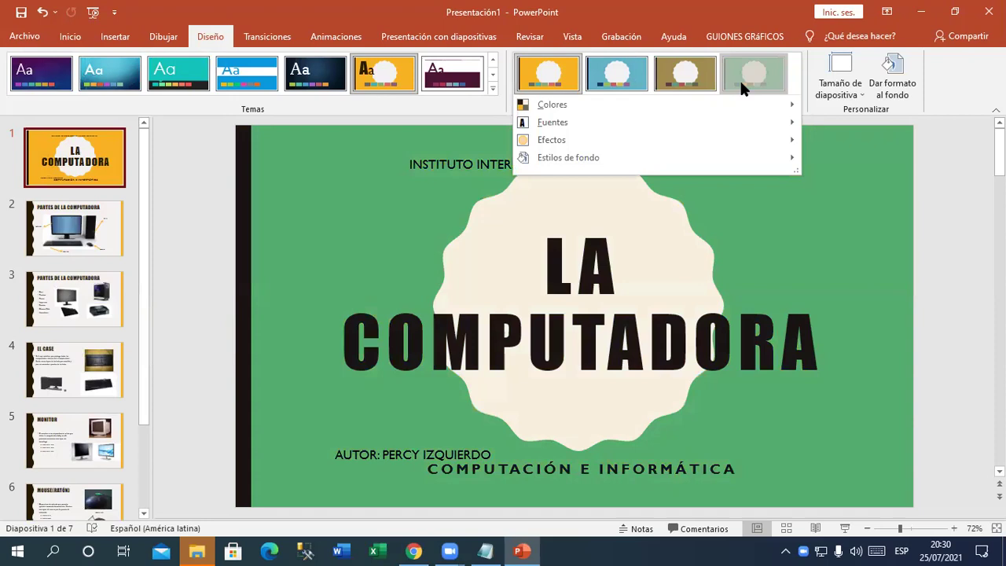
{"action": "left_click", "coordinate": [740, 78]}
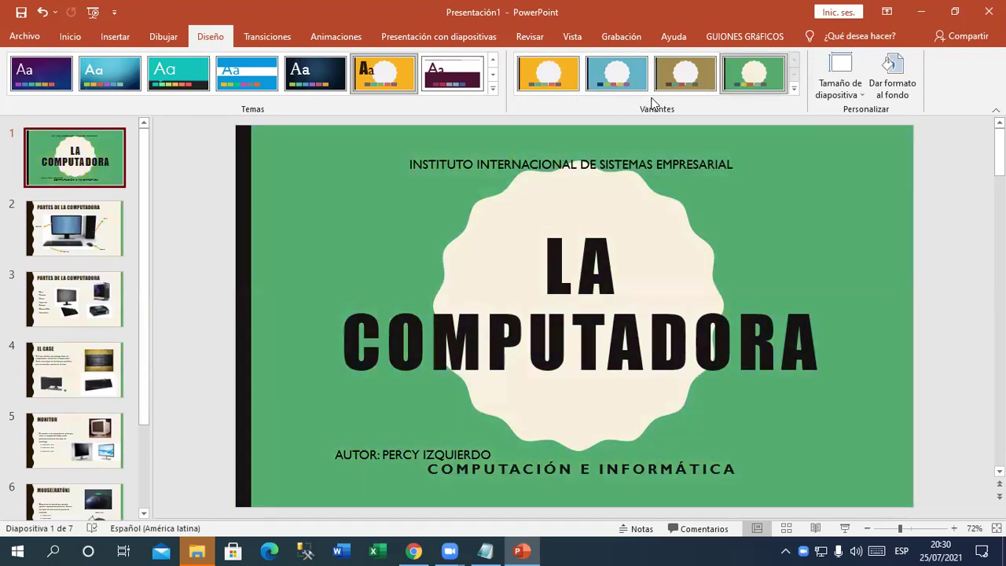
{"action": "left_click", "coordinate": [794, 88]}
{"action": "mouse_move", "coordinate": [552, 105]}
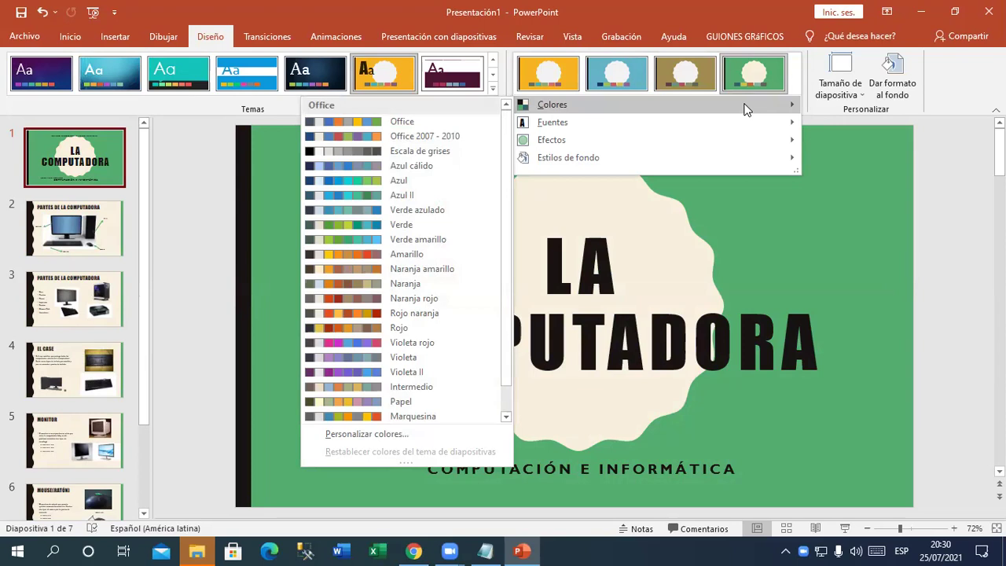
{"action": "left_click", "coordinate": [715, 178]}
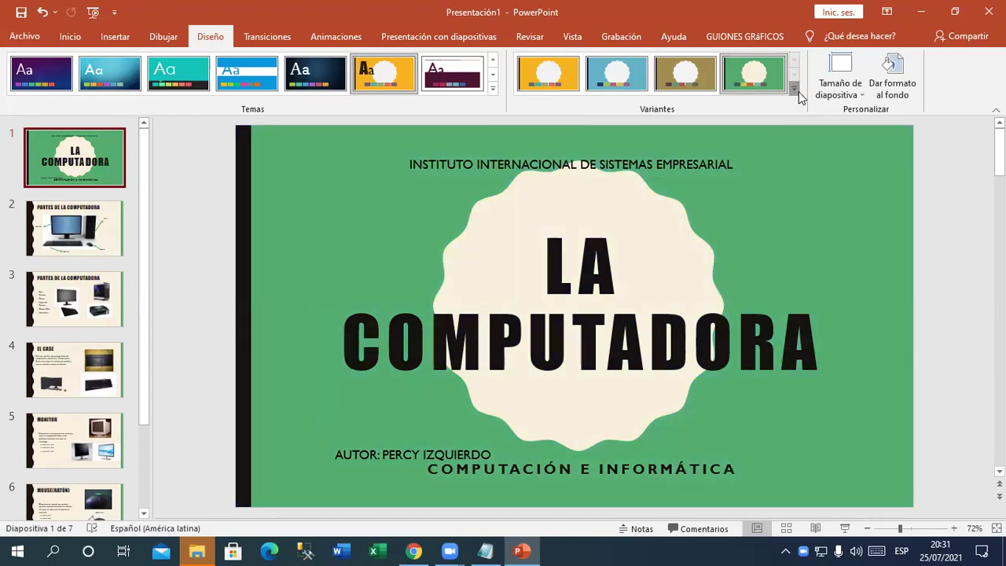
{"action": "left_click", "coordinate": [798, 91]}
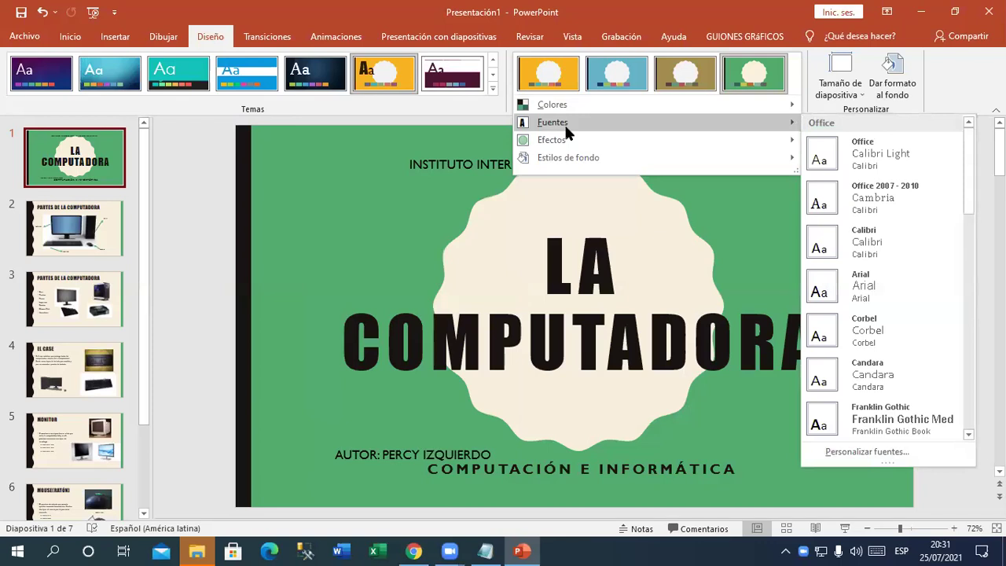
{"action": "mouse_move", "coordinate": [551, 140]}
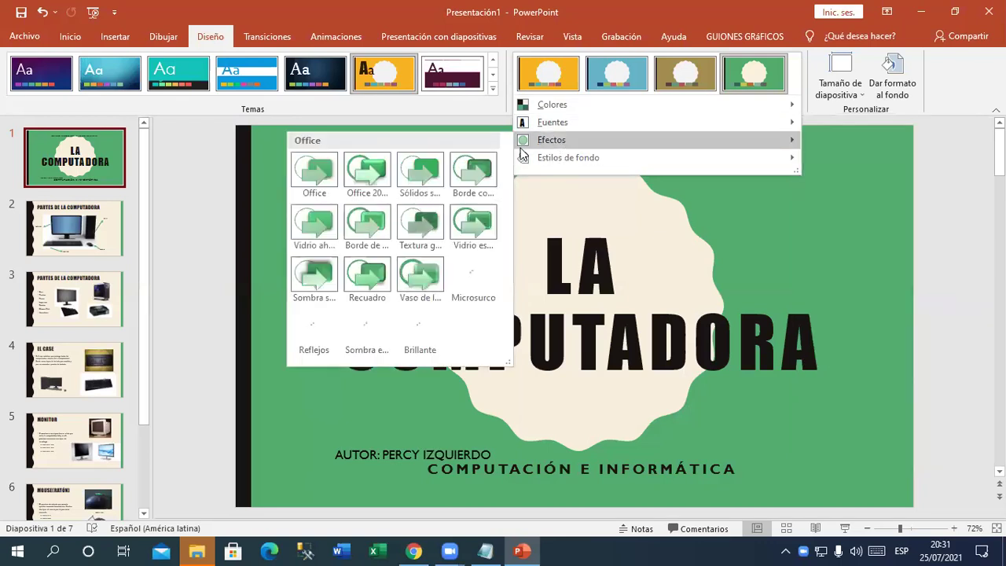
{"action": "left_click", "coordinate": [408, 287]}
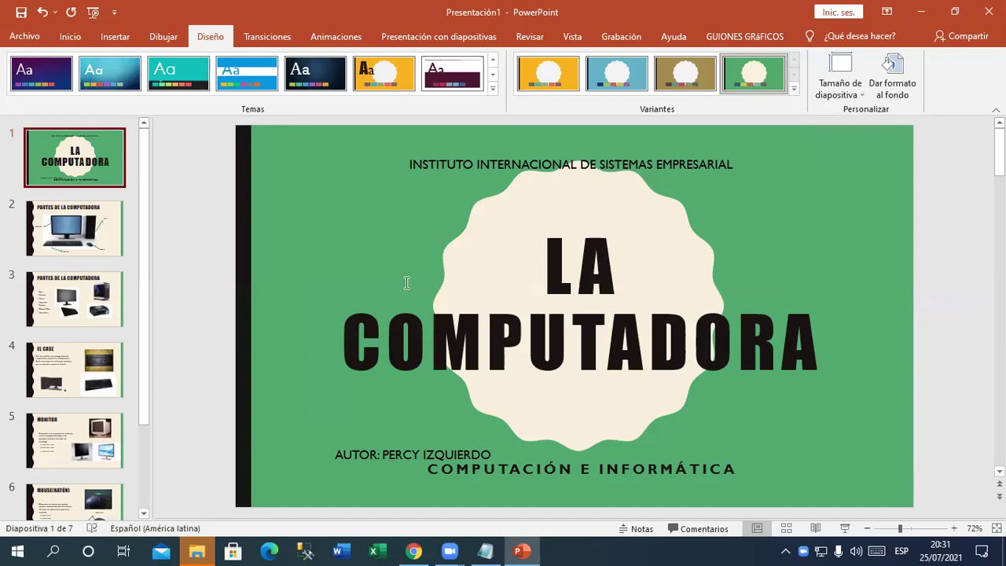
Step: On slide 3, reposition and resize the monitor and keyboard pictures
{"action": "left_click", "coordinate": [79, 248]}
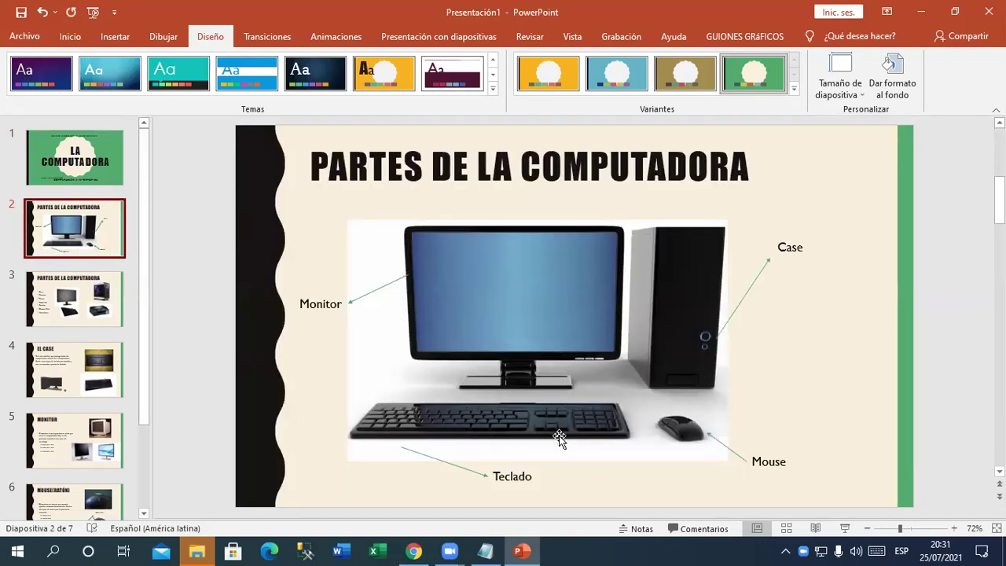
{"action": "left_click", "coordinate": [100, 311]}
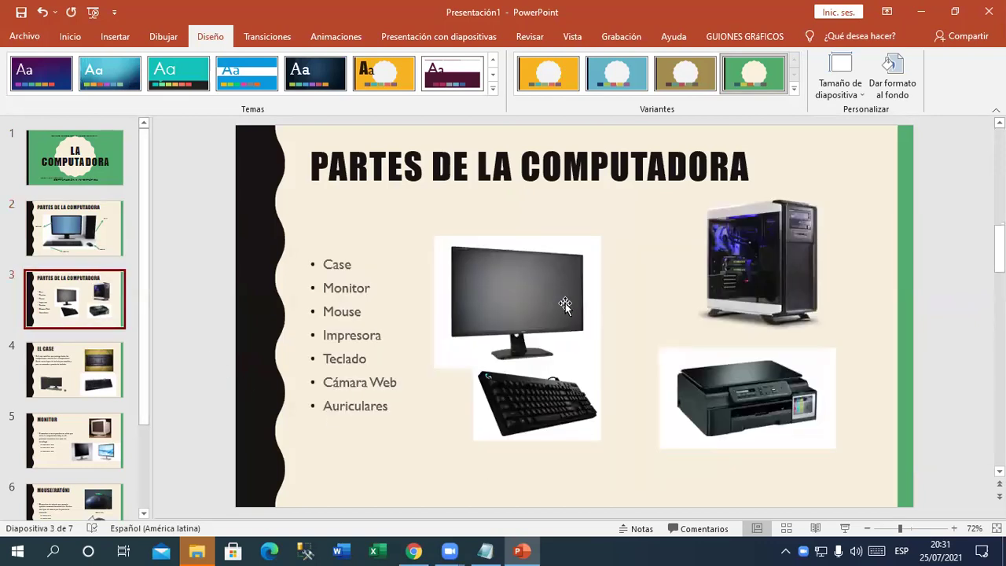
{"action": "left_click_drag", "start_coordinate": [562, 307], "coordinate": [581, 277]}
{"action": "left_click_drag", "start_coordinate": [622, 337], "coordinate": [590, 301]}
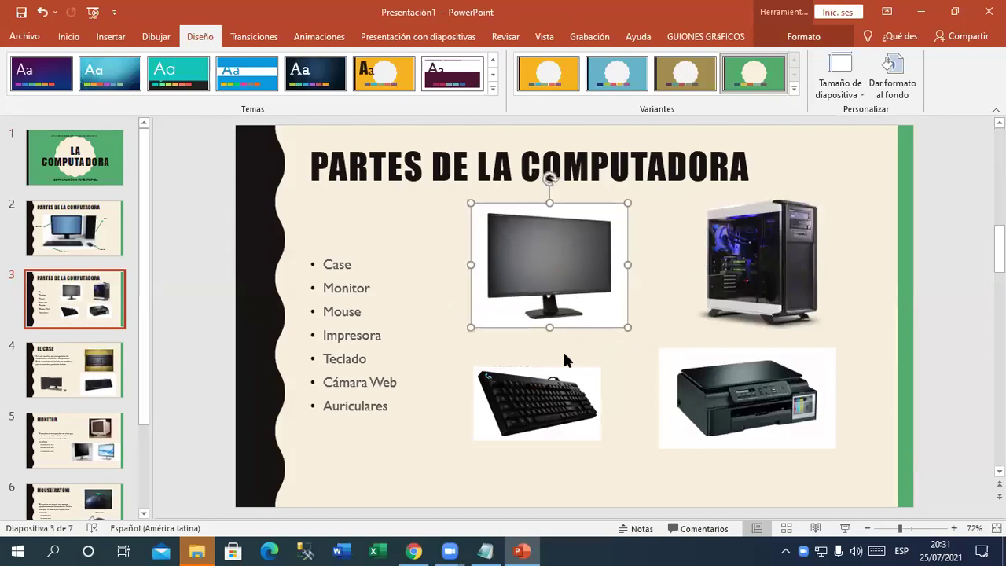
{"action": "mouse_move", "coordinate": [533, 384]}
{"action": "left_mouse_down"}
{"action": "mouse_move", "coordinate": [571, 352]}
{"action": "mouse_move", "coordinate": [534, 382]}
{"action": "left_mouse_up"}
{"action": "left_click_drag", "start_coordinate": [603, 398], "coordinate": [628, 393]}
{"action": "left_click_drag", "start_coordinate": [550, 435], "coordinate": [550, 460]}
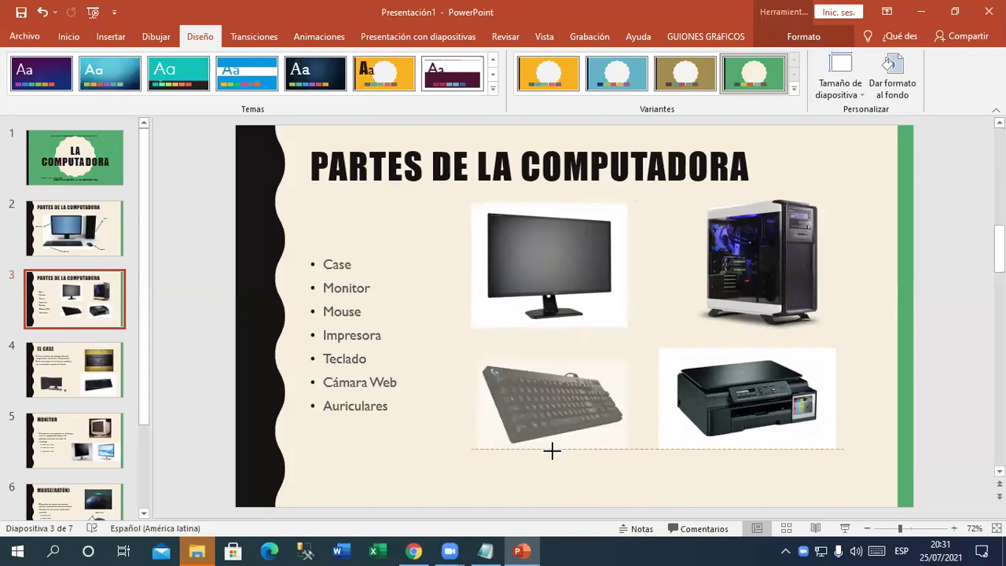
{"action": "left_click", "coordinate": [673, 427]}
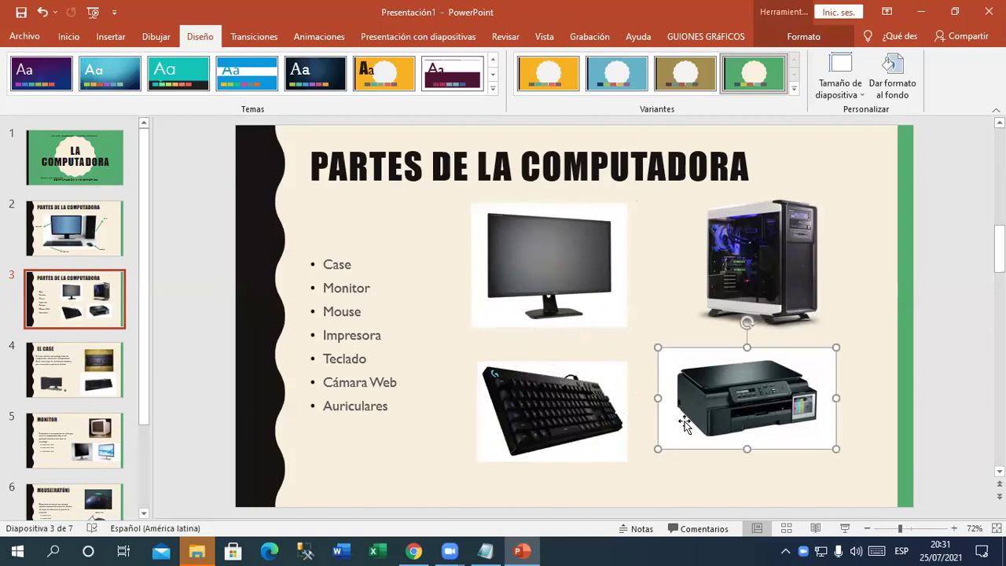
Step: On EL CASE, resize and reposition both keyboard pictures and enlarge the computer picture
{"action": "left_click", "coordinate": [62, 382]}
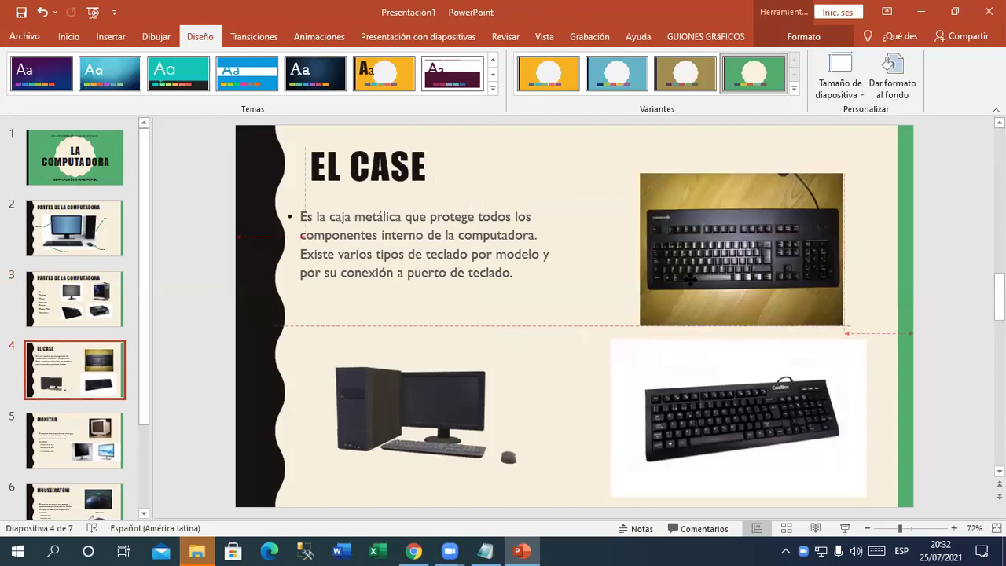
{"action": "left_click_drag", "start_coordinate": [671, 287], "coordinate": [634, 275]}
{"action": "left_click_drag", "start_coordinate": [611, 317], "coordinate": [630, 303]}
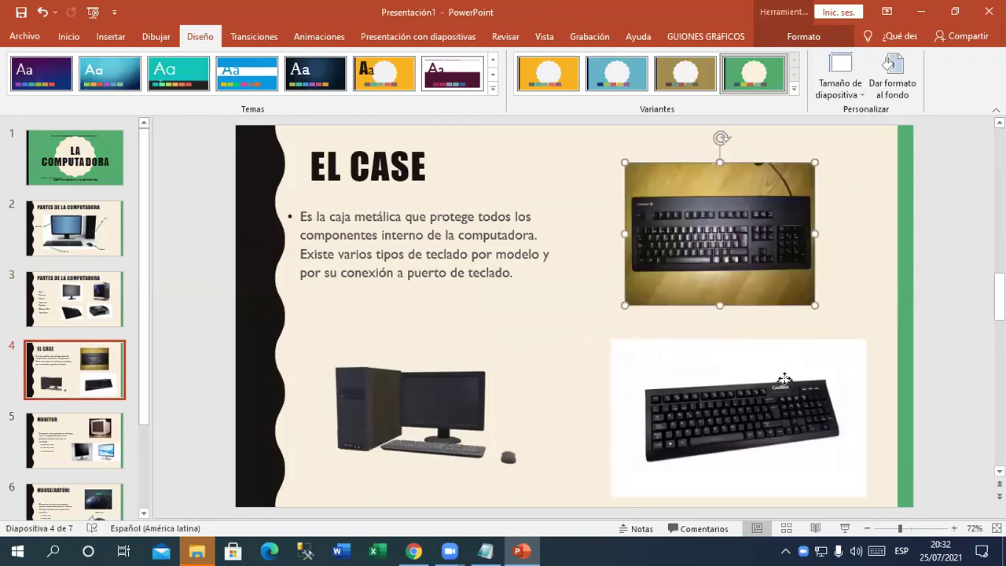
{"action": "left_click_drag", "start_coordinate": [786, 382], "coordinate": [761, 368]}
{"action": "left_click_drag", "start_coordinate": [842, 405], "coordinate": [798, 407]}
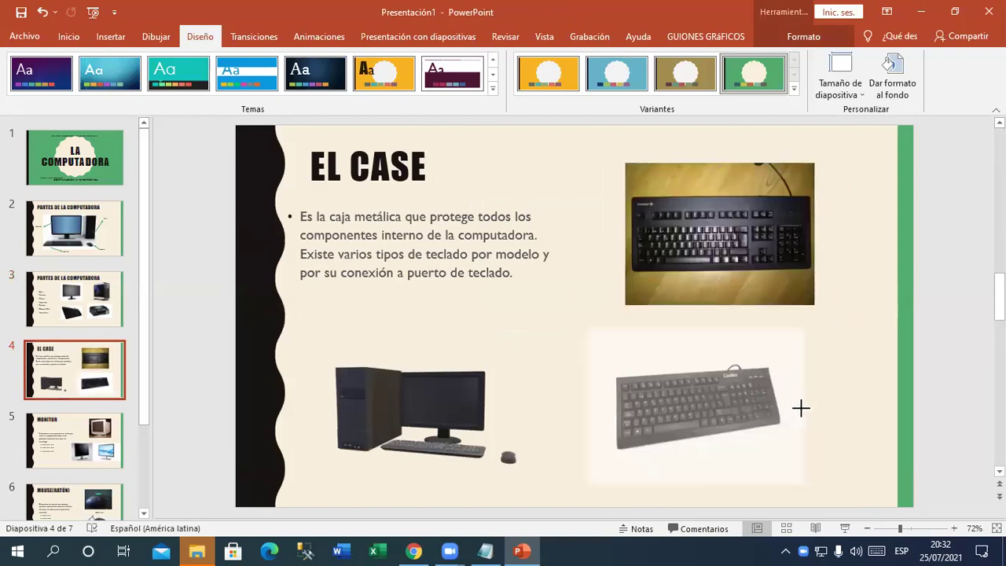
{"action": "left_click_drag", "start_coordinate": [697, 427], "coordinate": [731, 417]}
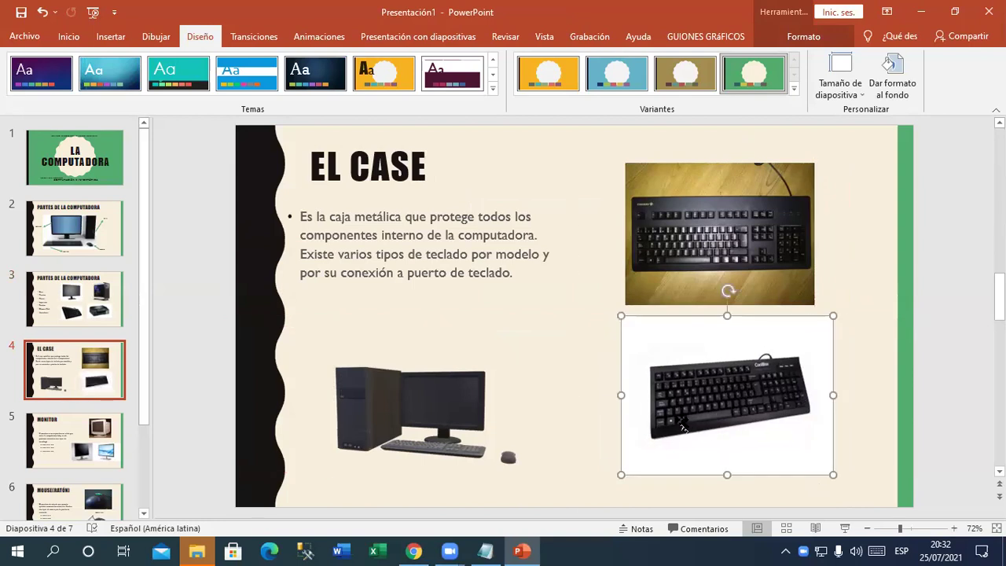
{"action": "left_click_drag", "start_coordinate": [621, 395], "coordinate": [640, 391]}
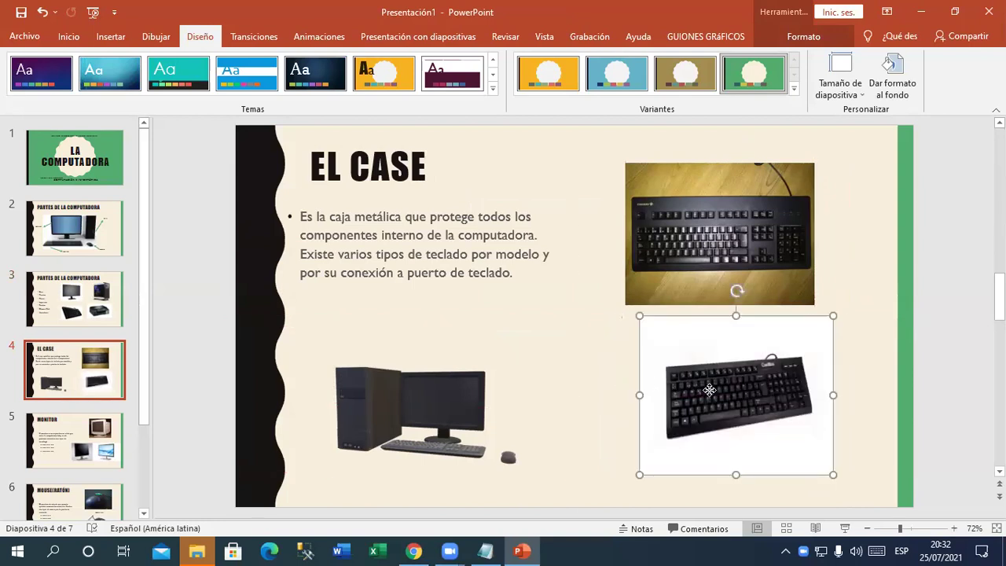
{"action": "left_click_drag", "start_coordinate": [702, 393], "coordinate": [689, 393]}
{"action": "left_click", "coordinate": [443, 401]}
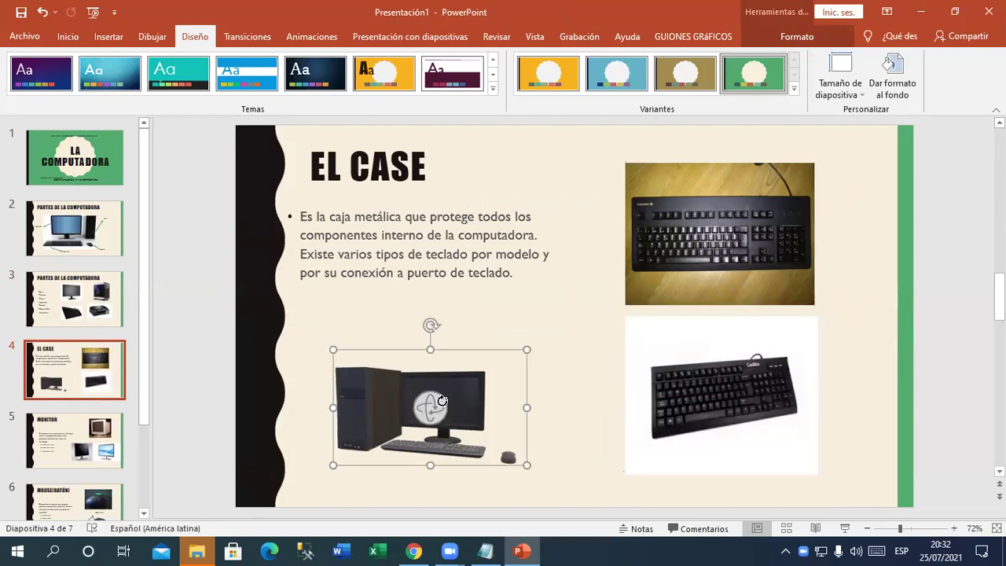
{"action": "left_click_drag", "start_coordinate": [529, 346], "coordinate": [568, 326]}
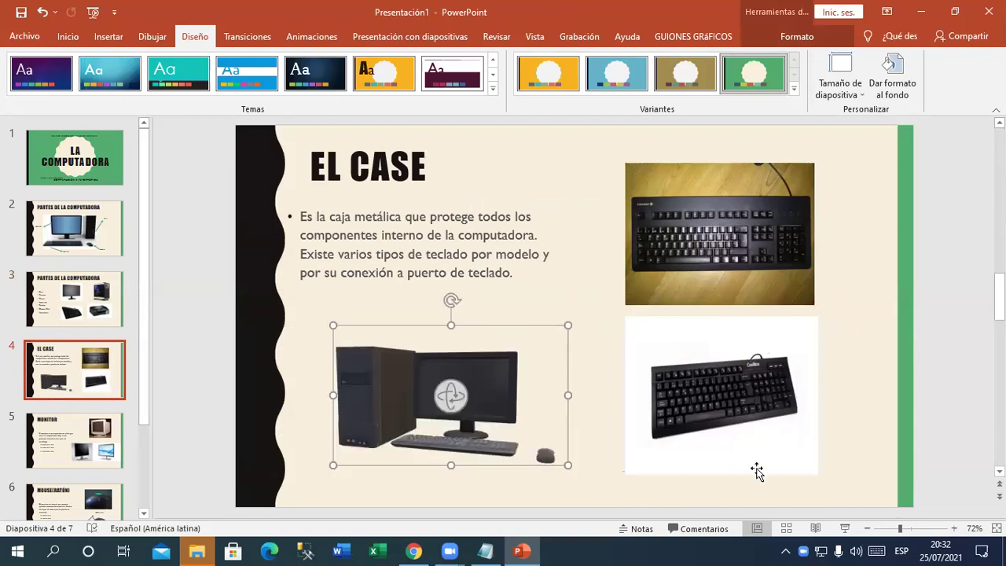
Step: On the MONITOR slide, move the black and CRT monitor pictures to the left
{"action": "left_click", "coordinate": [70, 450]}
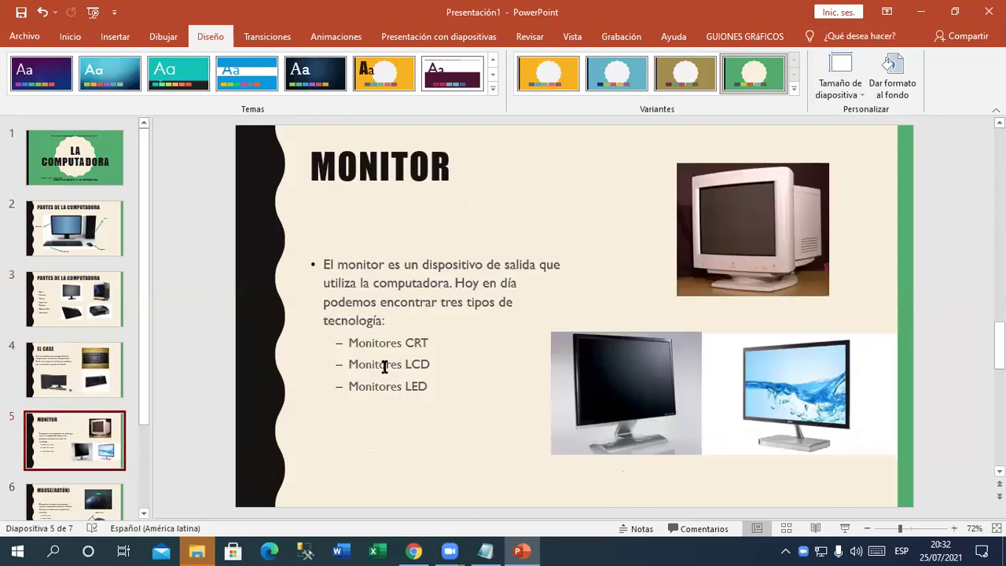
{"action": "left_click", "coordinate": [544, 360]}
{"action": "mouse_move", "coordinate": [625, 397]}
{"action": "left_mouse_down"}
{"action": "mouse_move", "coordinate": [574, 401]}
{"action": "mouse_move", "coordinate": [585, 401]}
{"action": "left_mouse_up"}
{"action": "left_click_drag", "start_coordinate": [764, 291], "coordinate": [714, 287]}
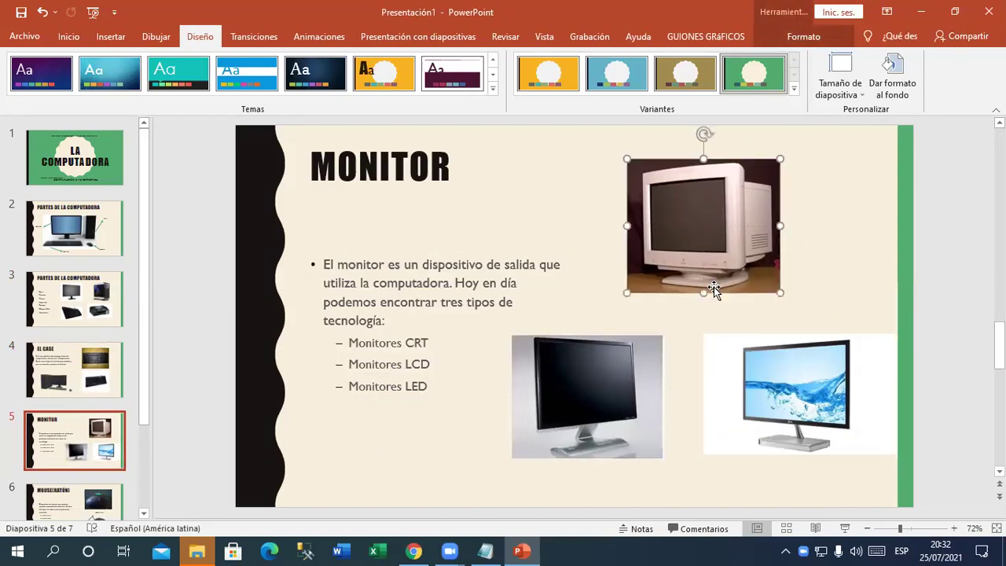
Step: Browse the MOUSE(RATÓN) and LA IMPRESORA slides, then return to slide 3's monitor picture
{"action": "left_click", "coordinate": [202, 477]}
{"action": "scroll", "coordinate": [181, 472], "scroll_direction": "down", "scroll_amount": 1}
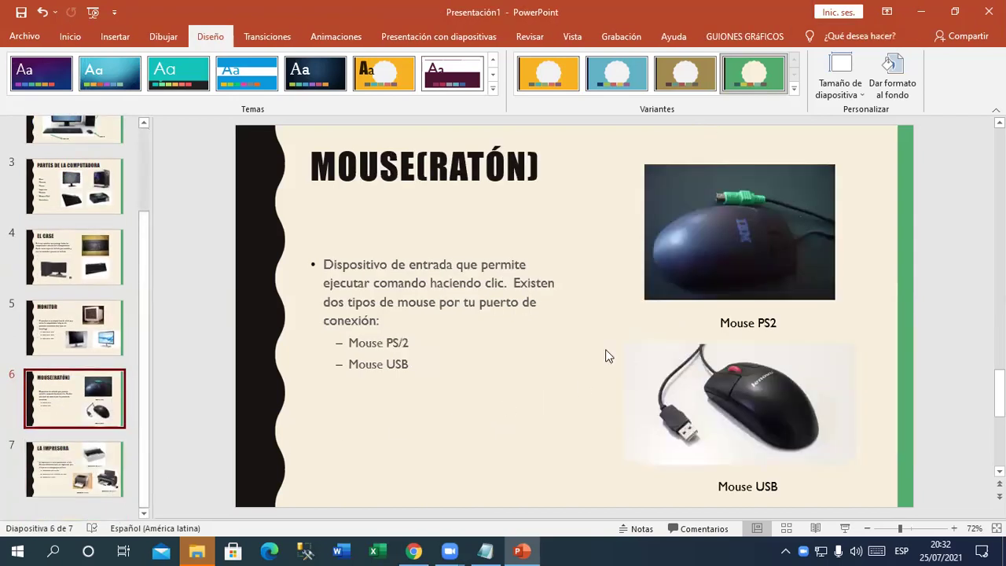
{"action": "left_click", "coordinate": [79, 454]}
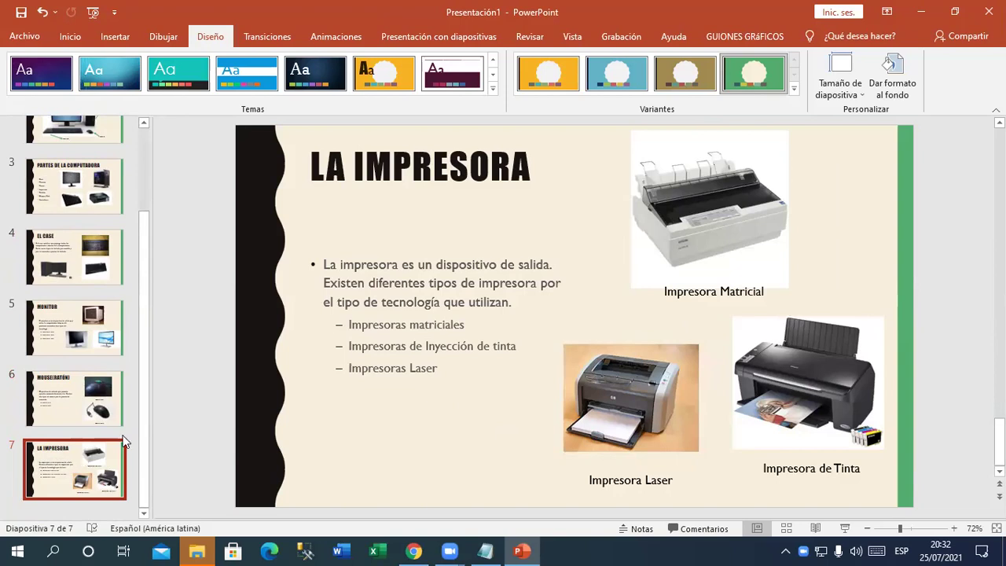
{"action": "scroll", "coordinate": [54, 285], "scroll_direction": "up", "scroll_amount": 3}
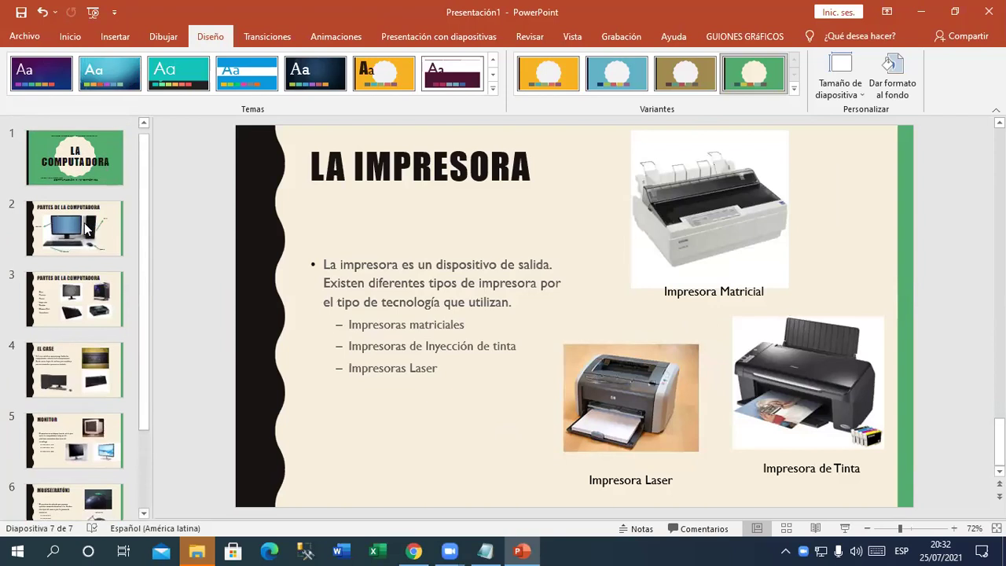
{"action": "left_click", "coordinate": [96, 295]}
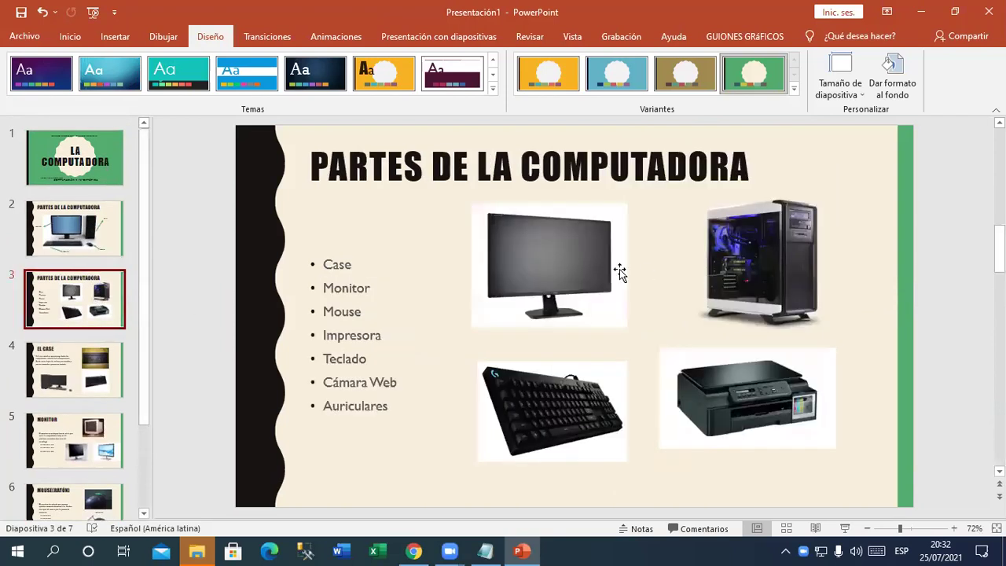
{"action": "left_click", "coordinate": [620, 272]}
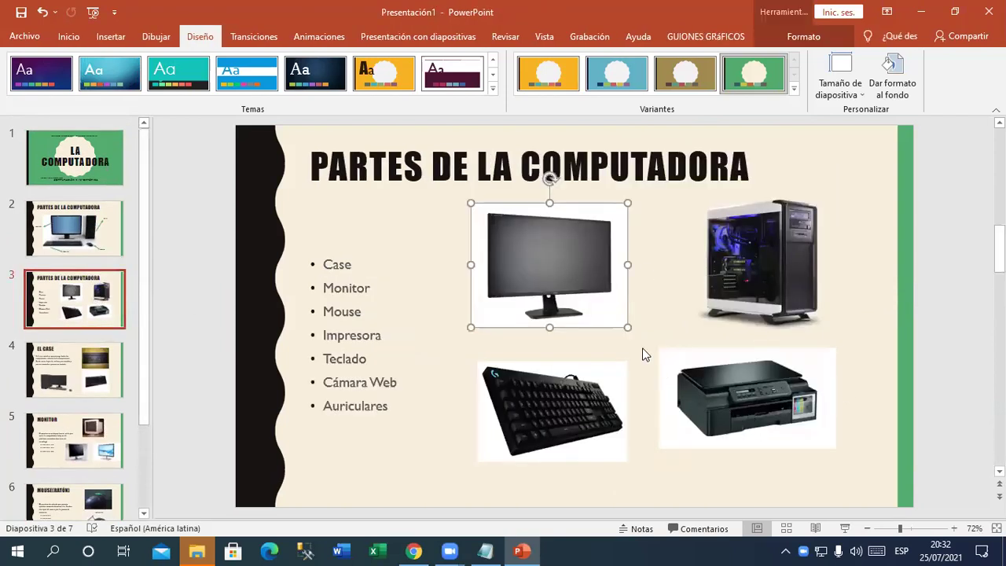
Step: Give the monitor picture a tilted white frame and the PC tower a simple white frame
{"action": "left_click", "coordinate": [800, 37]}
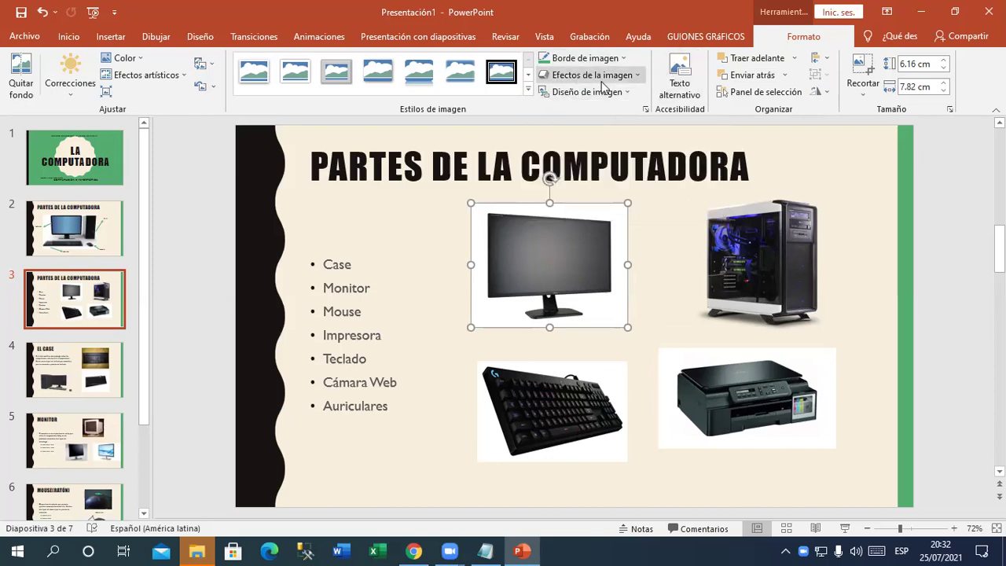
{"action": "left_click", "coordinate": [528, 92]}
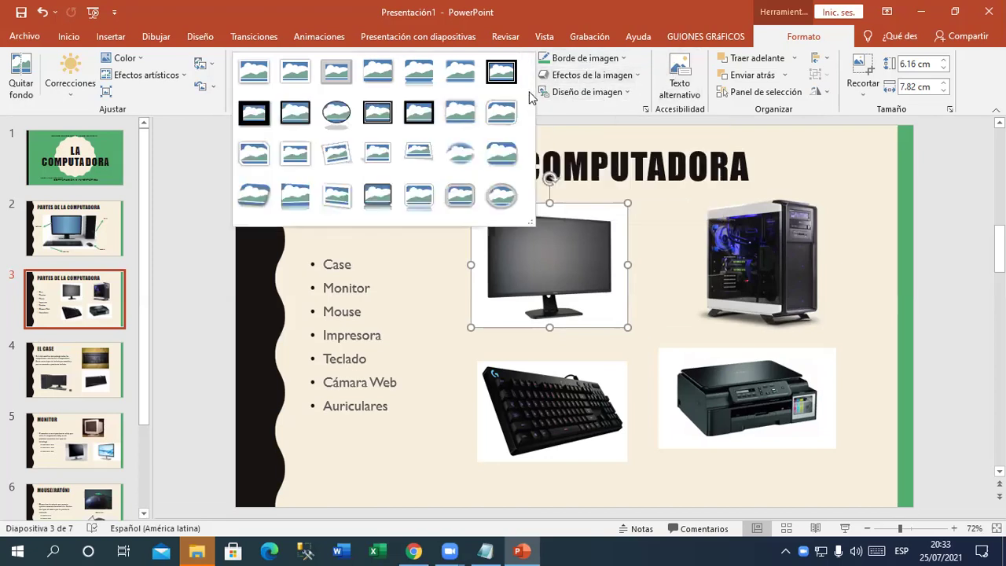
{"action": "left_click", "coordinate": [338, 153]}
{"action": "left_click", "coordinate": [736, 235]}
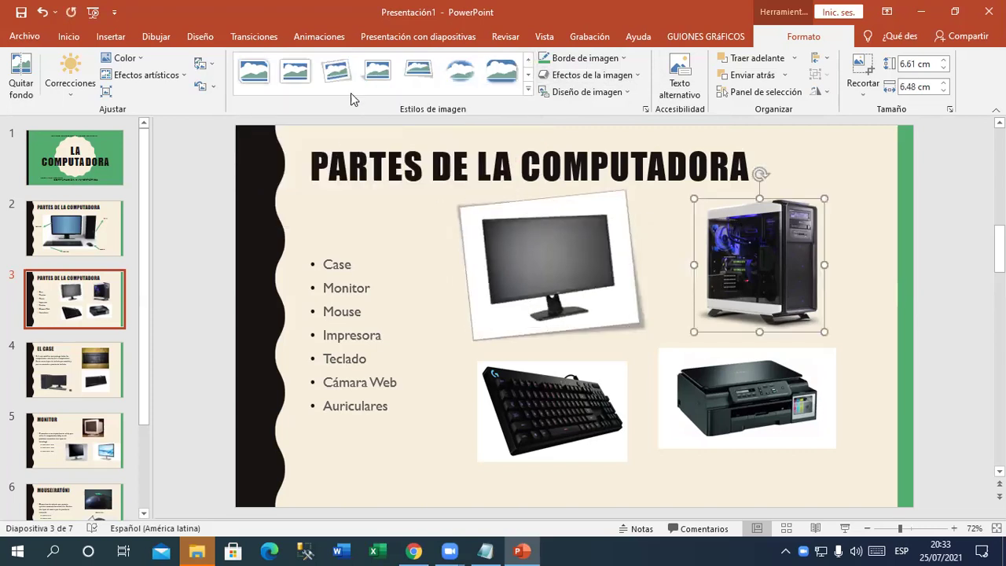
{"action": "left_click", "coordinate": [295, 71]}
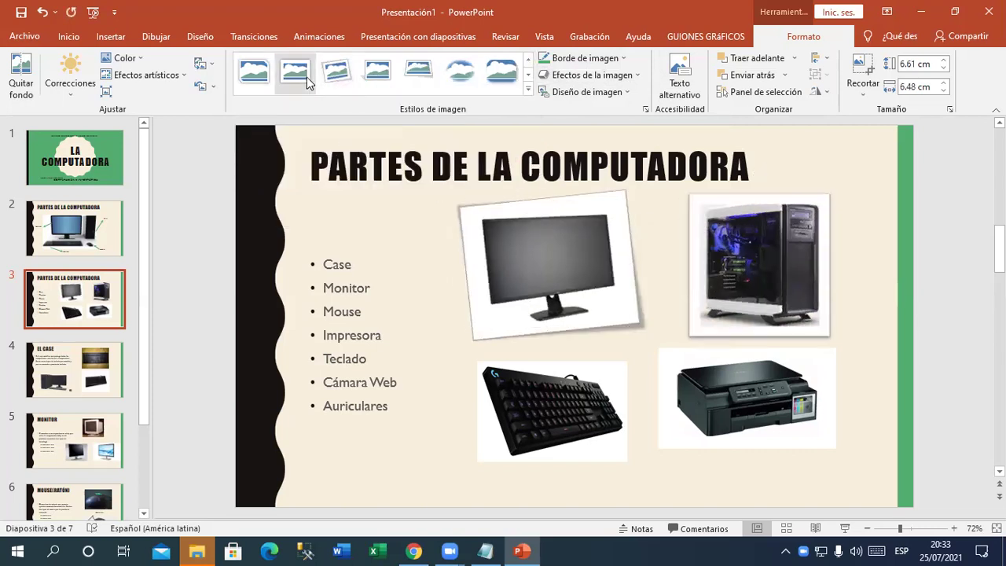
Step: Apply framed styles to the keyboard and printer pictures, then go to EL CASE
{"action": "left_click", "coordinate": [550, 405]}
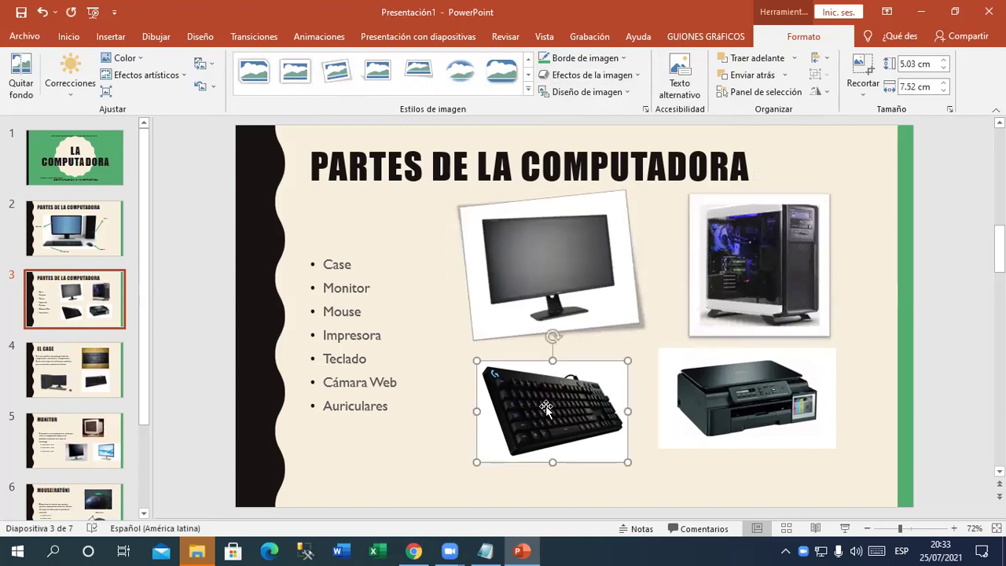
{"action": "left_click", "coordinate": [528, 91]}
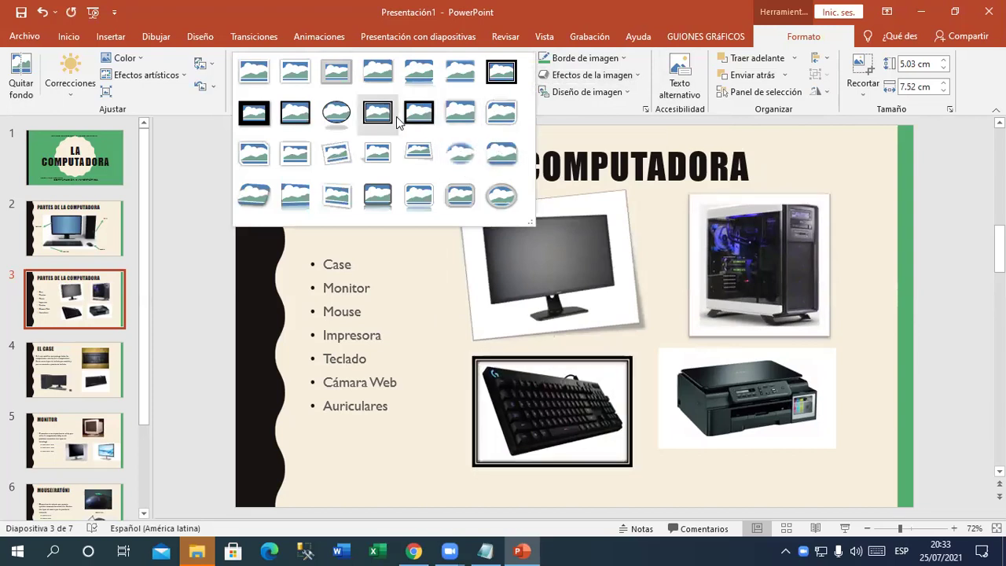
{"action": "left_click", "coordinate": [474, 111]}
{"action": "left_click", "coordinate": [776, 408]}
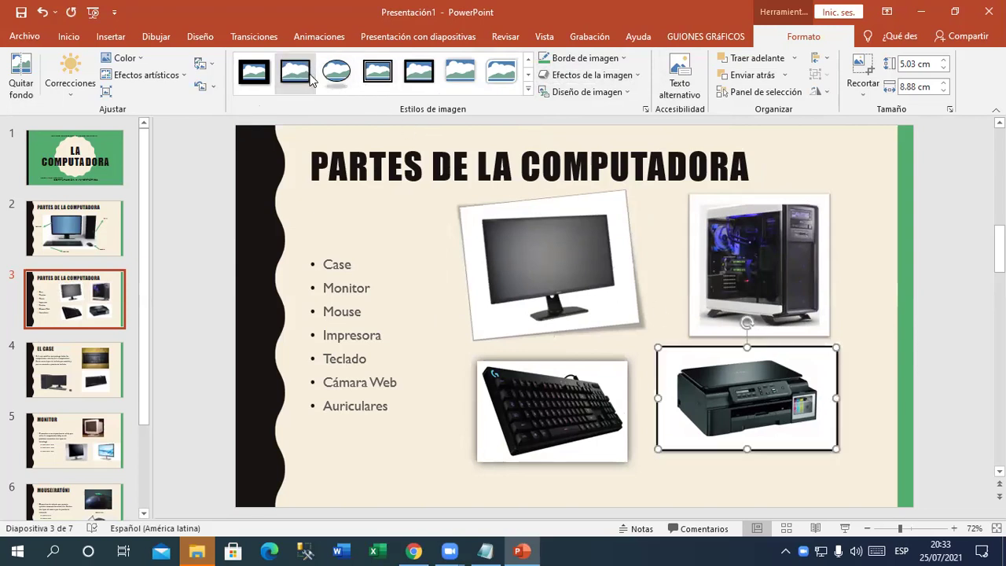
{"action": "left_click", "coordinate": [524, 90]}
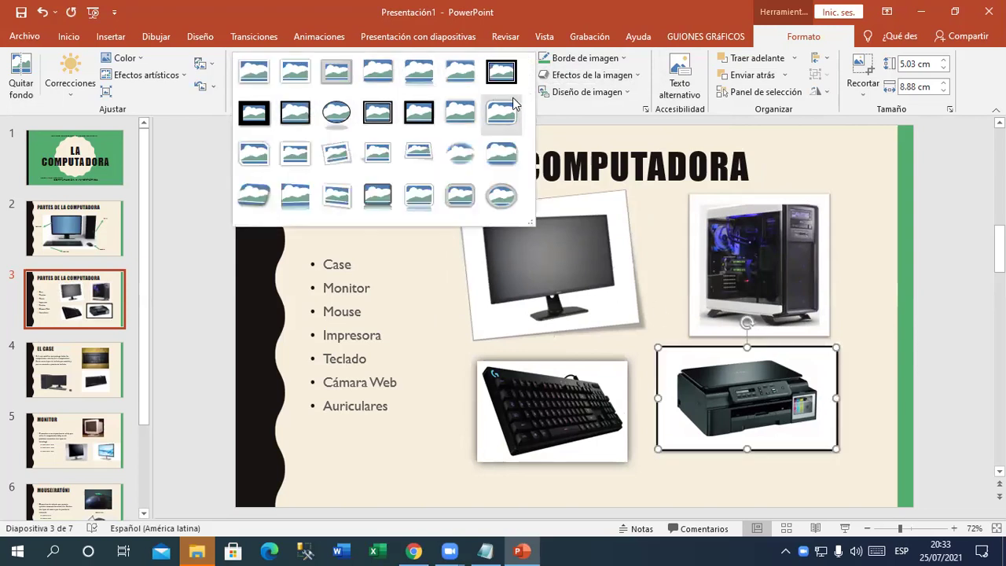
{"action": "left_click", "coordinate": [344, 149]}
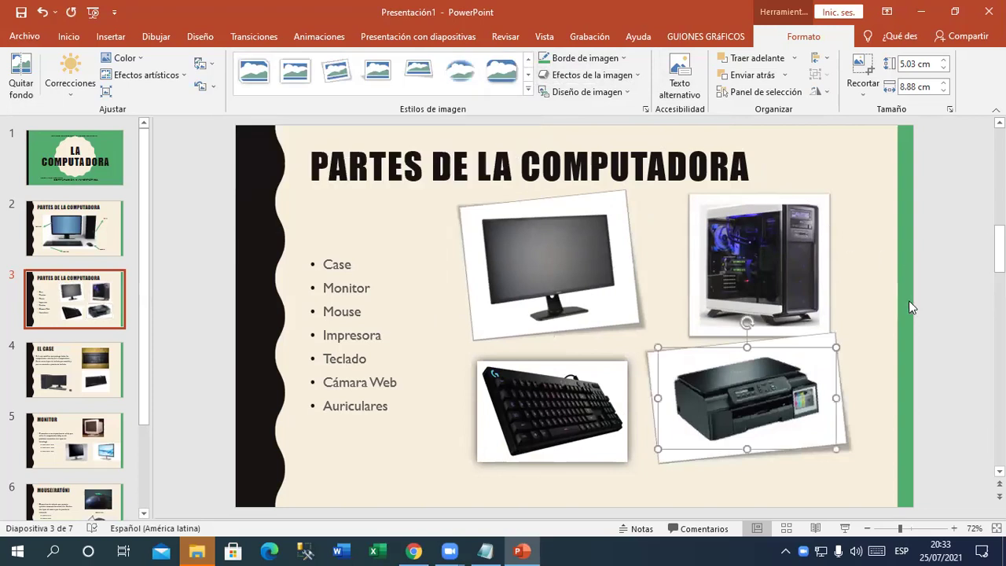
{"action": "left_click", "coordinate": [888, 319]}
{"action": "left_click", "coordinate": [841, 397]}
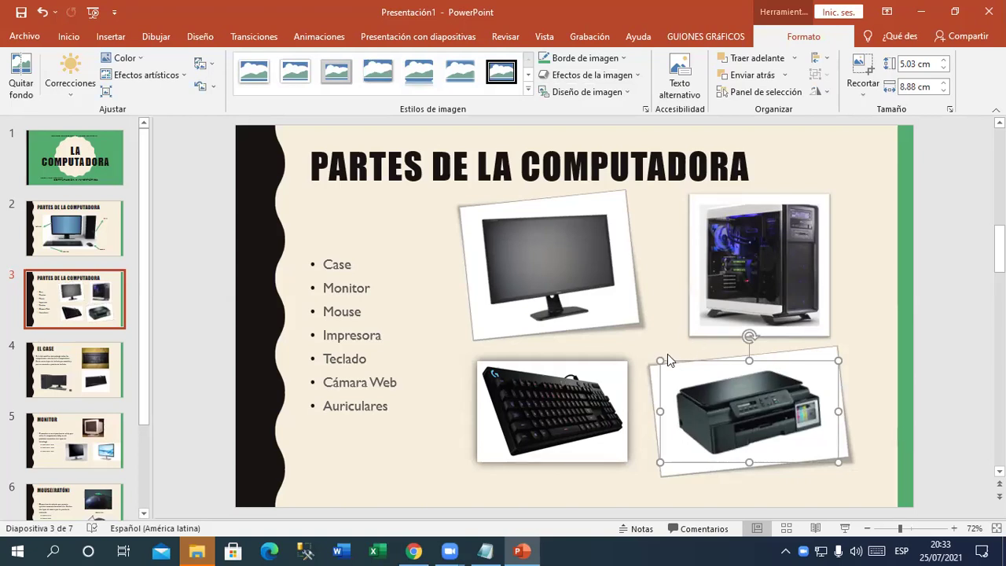
{"action": "left_click", "coordinate": [106, 377]}
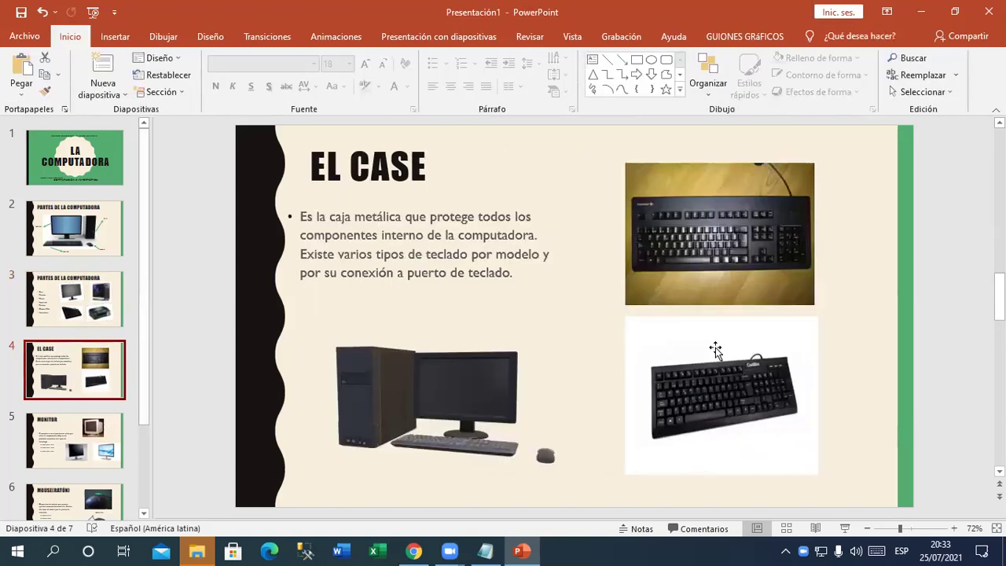
Step: On EL CASE, nudge the lower keyboard picture and give both keyboard pictures white frames
{"action": "left_click_drag", "start_coordinate": [715, 350], "coordinate": [710, 359]}
{"action": "left_click", "coordinate": [692, 267]}
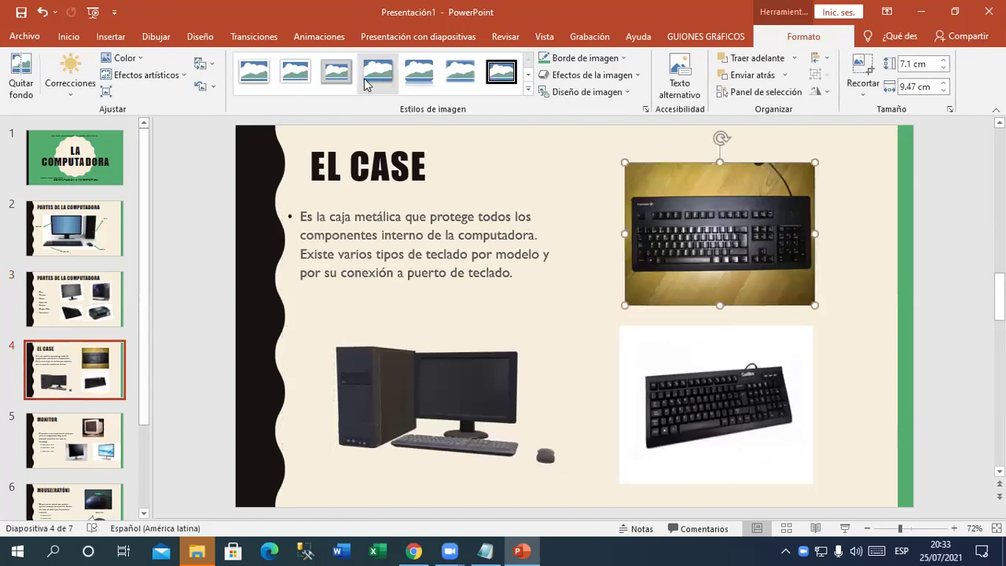
{"action": "left_click", "coordinate": [304, 81]}
{"action": "left_click", "coordinate": [675, 384]}
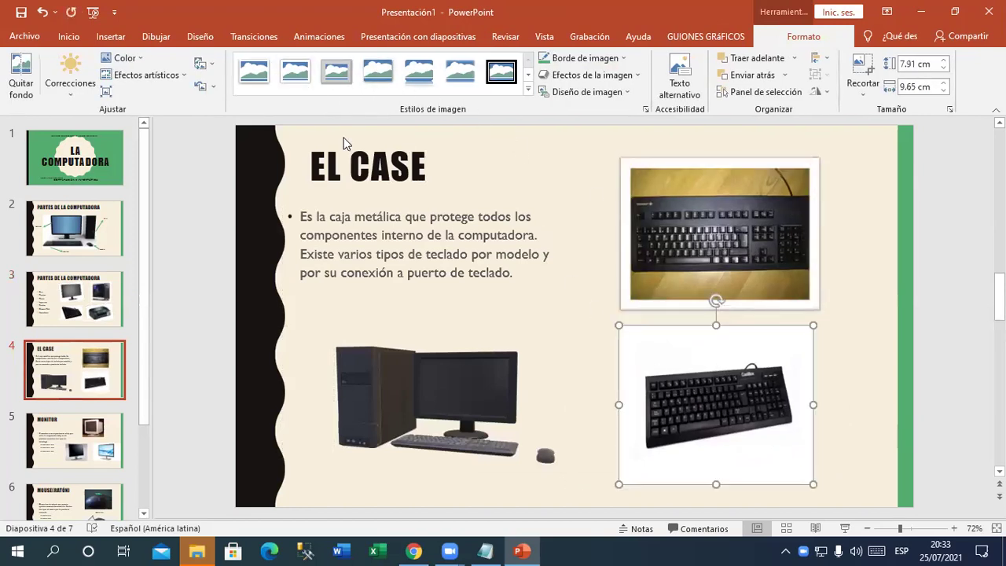
{"action": "left_click", "coordinate": [296, 72]}
{"action": "left_click", "coordinate": [844, 350]}
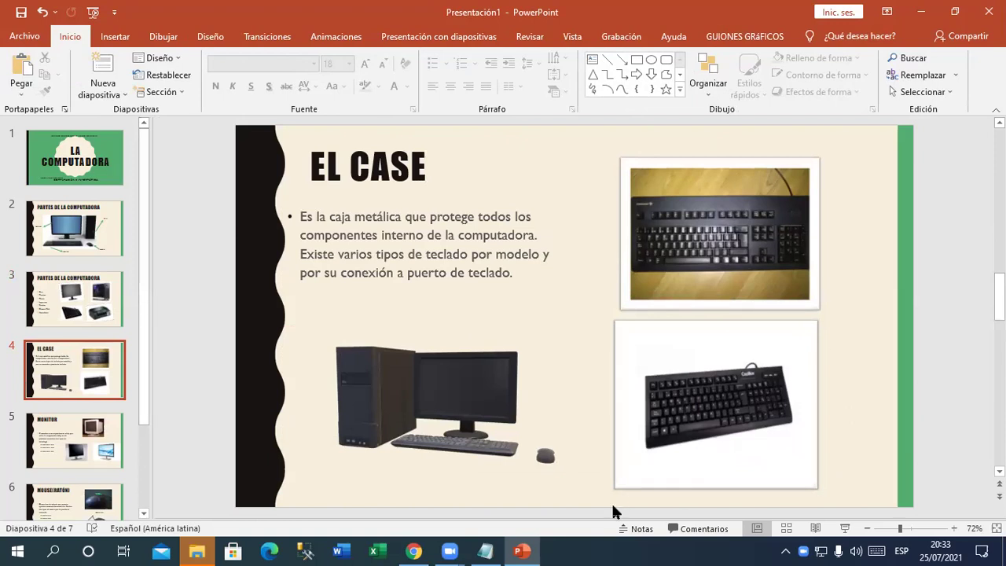
Step: On the MONITOR slide, give the CRT, LCD and LED monitor pictures white frames
{"action": "left_click", "coordinate": [124, 432]}
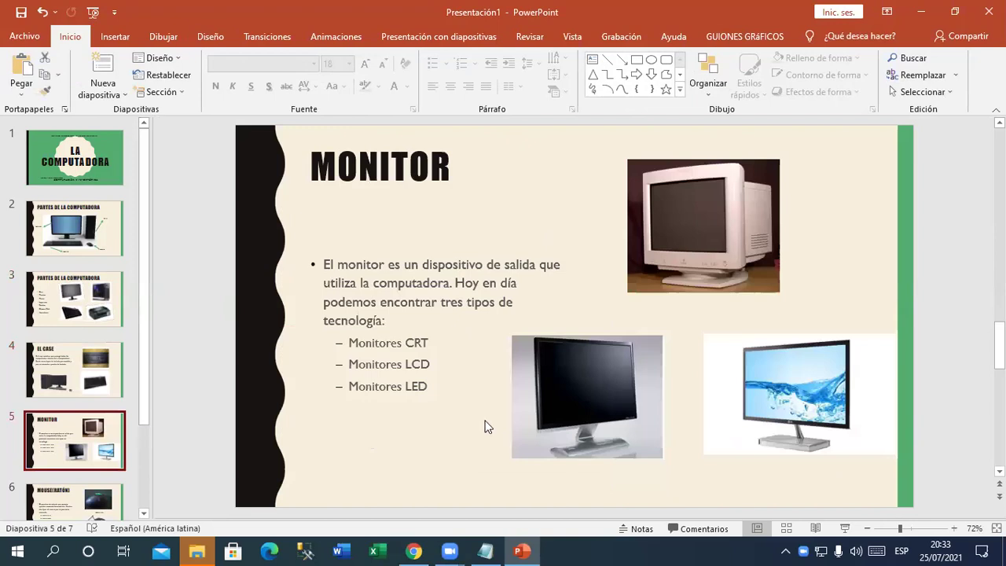
{"action": "left_click", "coordinate": [718, 224]}
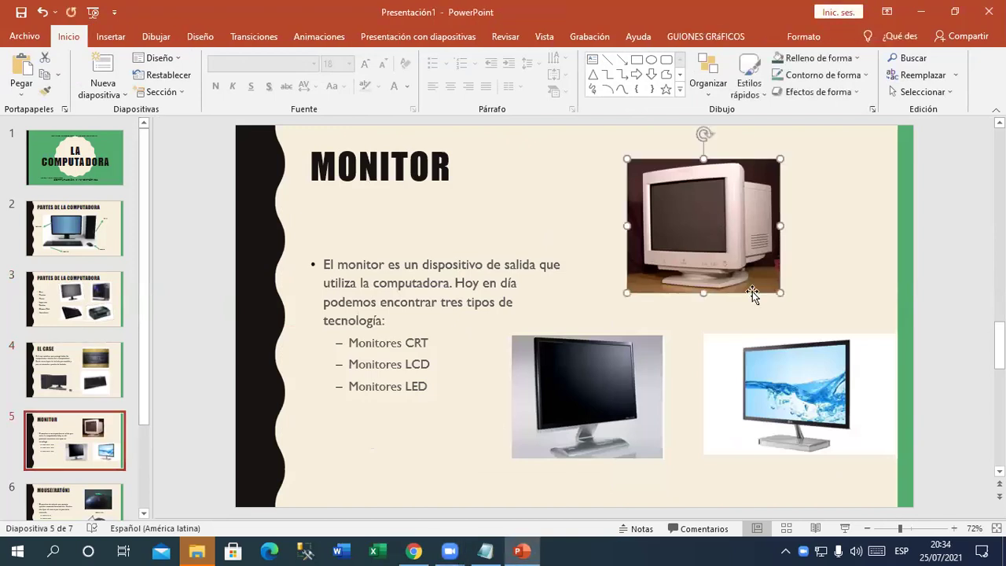
{"action": "left_click", "coordinate": [198, 37]}
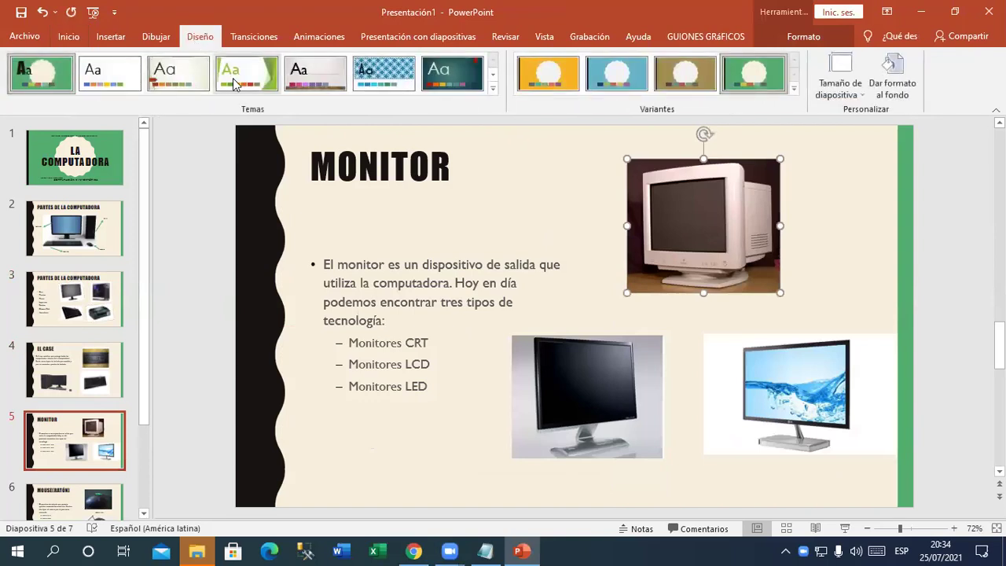
{"action": "left_click", "coordinate": [783, 39]}
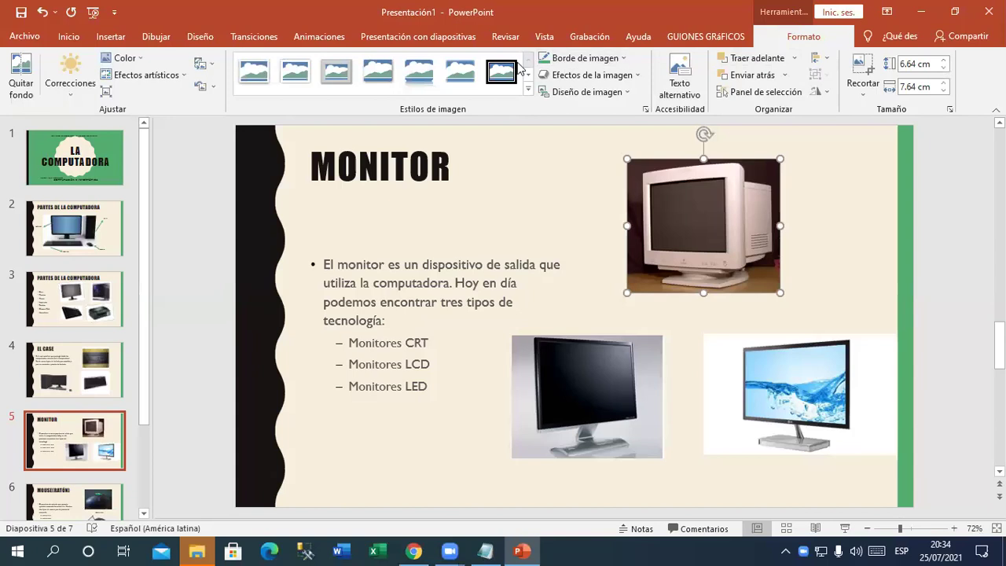
{"action": "left_click", "coordinate": [283, 69]}
{"action": "left_click", "coordinate": [583, 375]}
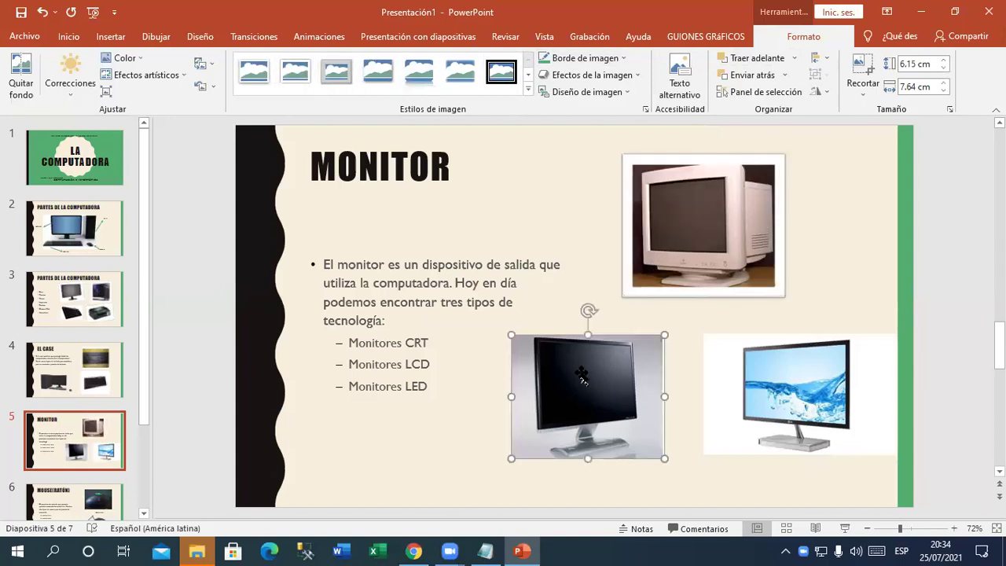
{"action": "left_click", "coordinate": [302, 72]}
{"action": "left_click", "coordinate": [776, 372]}
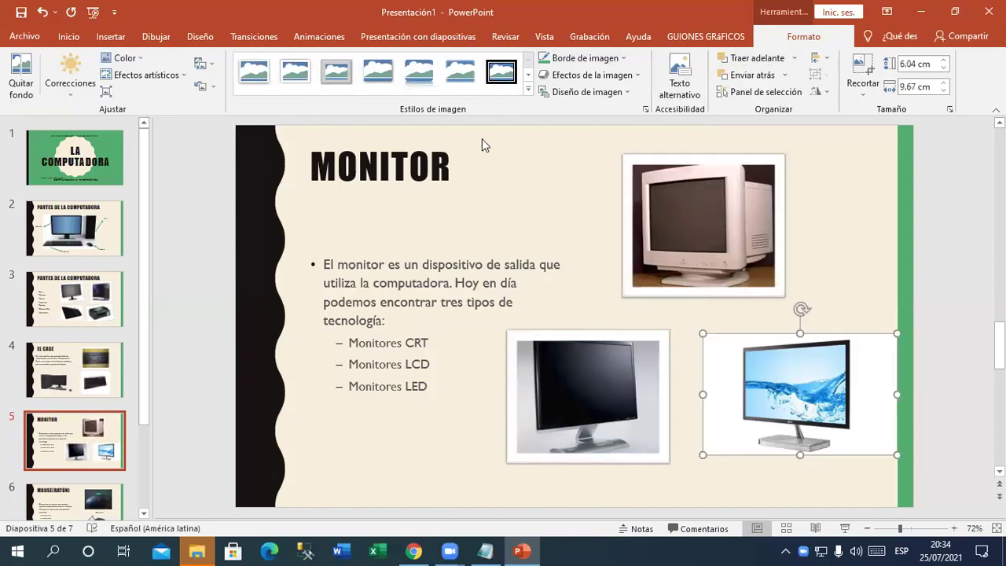
{"action": "left_click", "coordinate": [295, 73]}
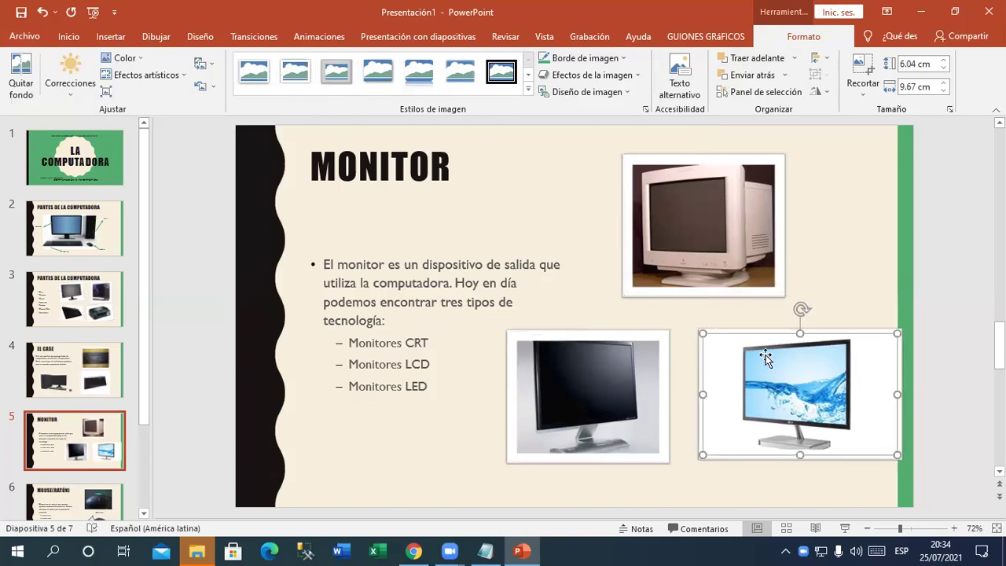
Step: Make the LED monitor picture slightly narrower, then move to the MOUSE(RATÓN) slide
{"action": "left_click_drag", "start_coordinate": [794, 393], "coordinate": [785, 393]}
{"action": "left_click_drag", "start_coordinate": [888, 394], "coordinate": [871, 397]}
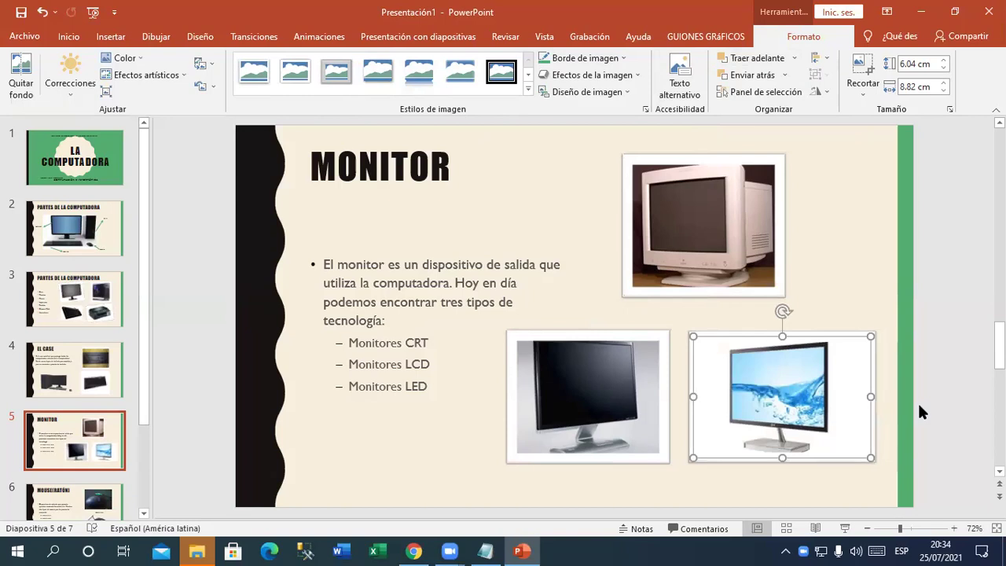
{"action": "left_click", "coordinate": [130, 420]}
{"action": "scroll", "coordinate": [117, 428], "scroll_direction": "down", "scroll_amount": 2}
{"action": "left_click", "coordinate": [112, 434]}
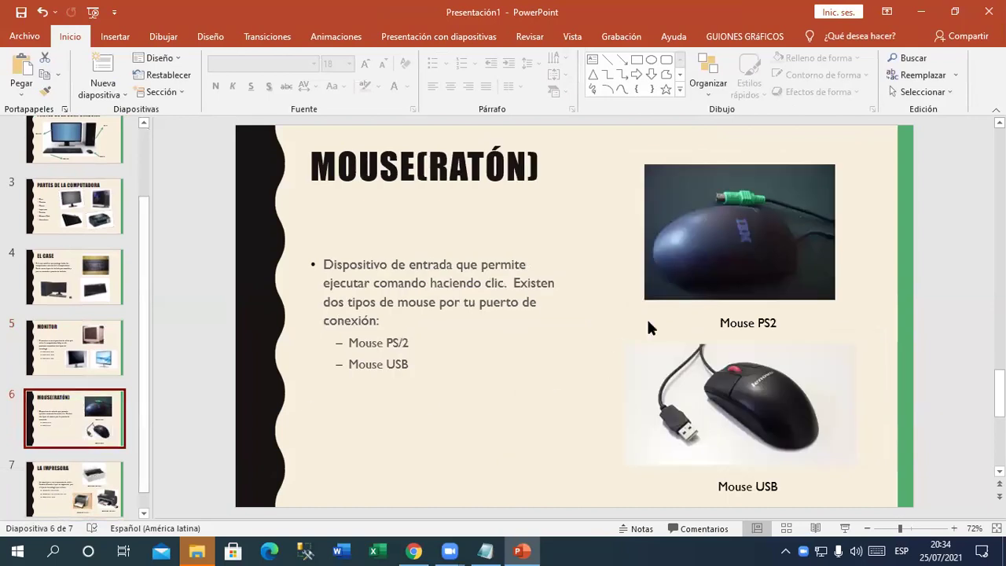
Step: Give Mouse PS2 a reflected rounded style and Mouse USB a shadowed frame style
{"action": "left_click", "coordinate": [699, 291]}
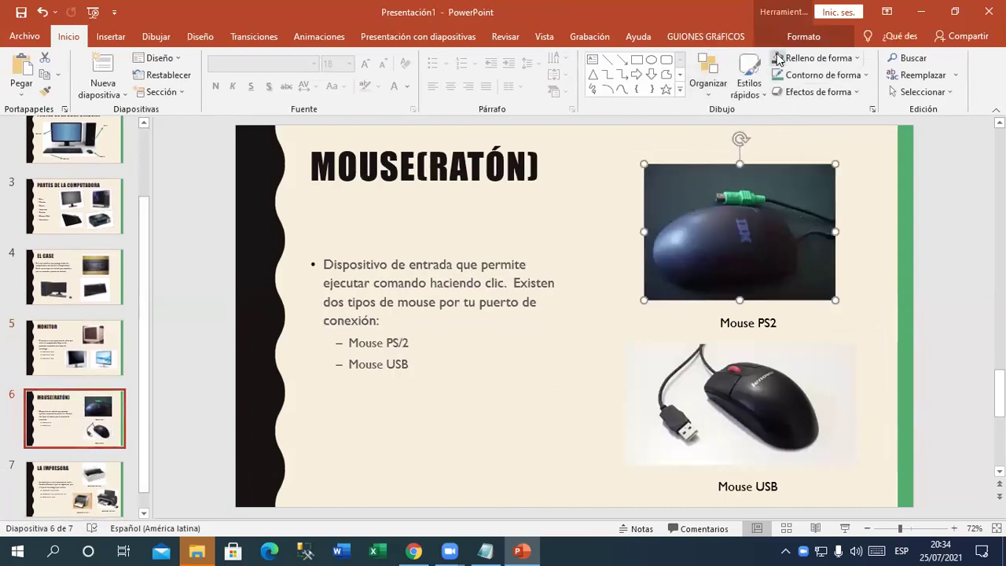
{"action": "left_click", "coordinate": [804, 36]}
{"action": "left_click", "coordinate": [426, 87]}
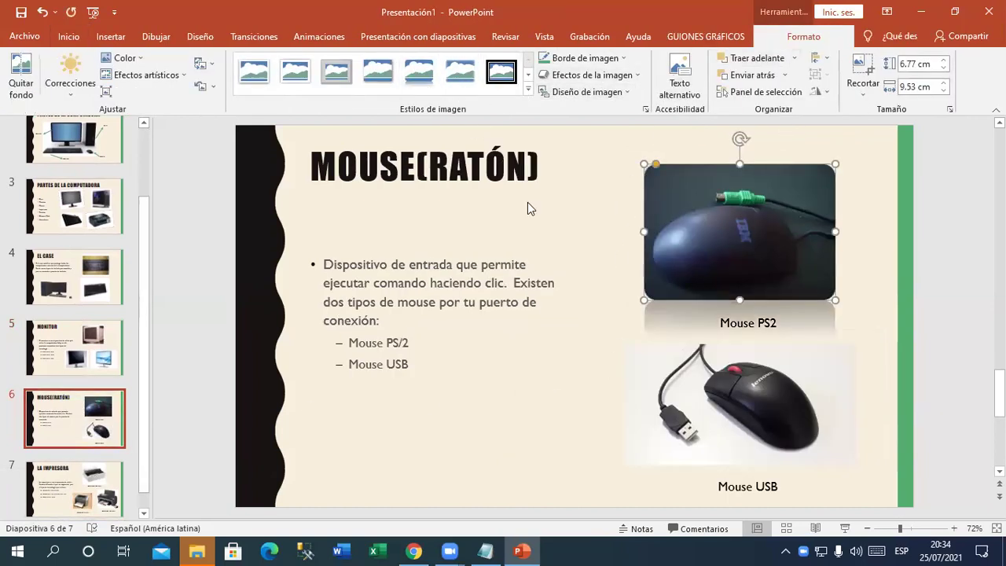
{"action": "left_click", "coordinate": [630, 371]}
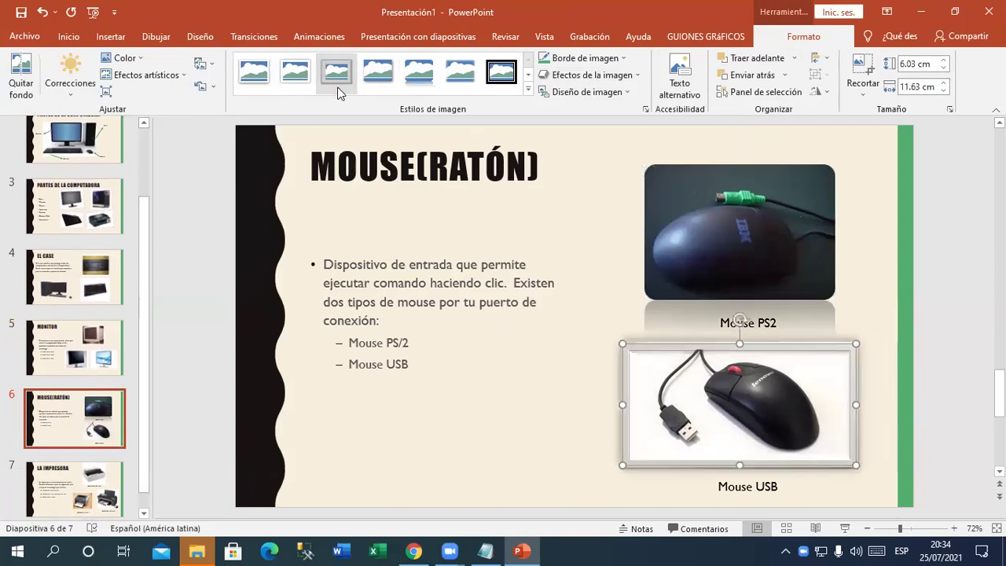
{"action": "left_click", "coordinate": [373, 98]}
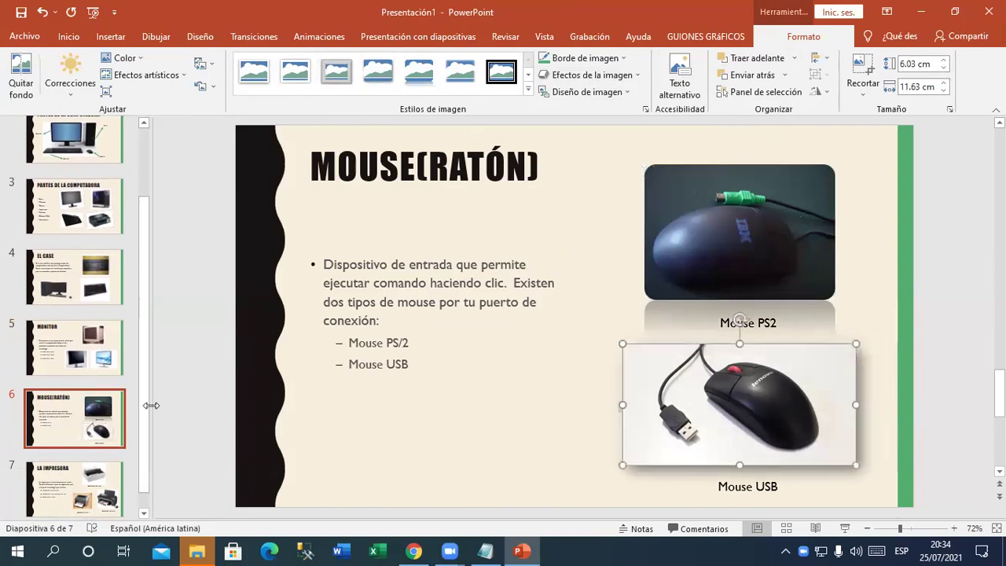
Step: On LA IMPRESORA, shorten the matricial printer picture and frame all three printers in white
{"action": "scroll", "coordinate": [151, 405], "scroll_direction": "down", "scroll_amount": 1}
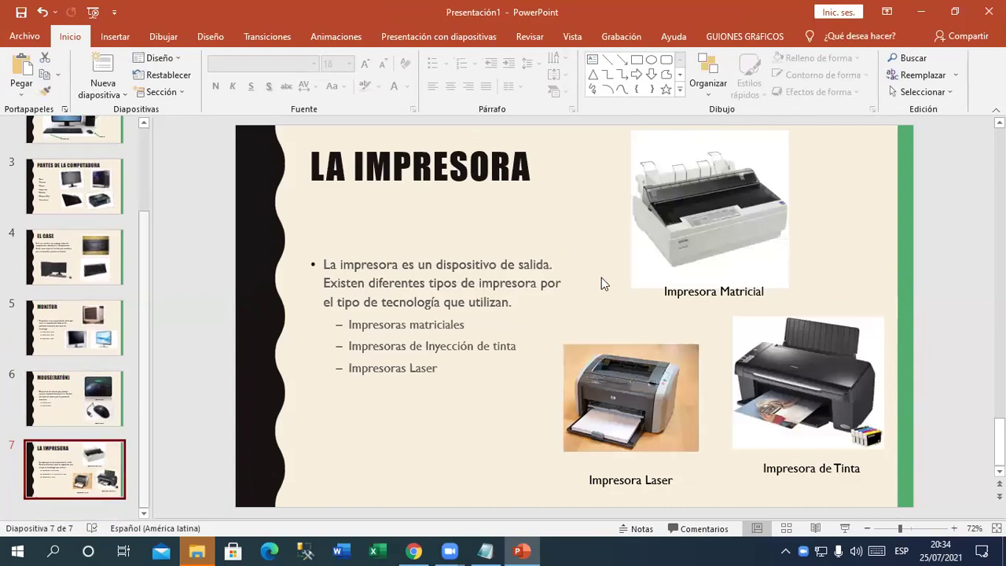
{"action": "left_click", "coordinate": [683, 215]}
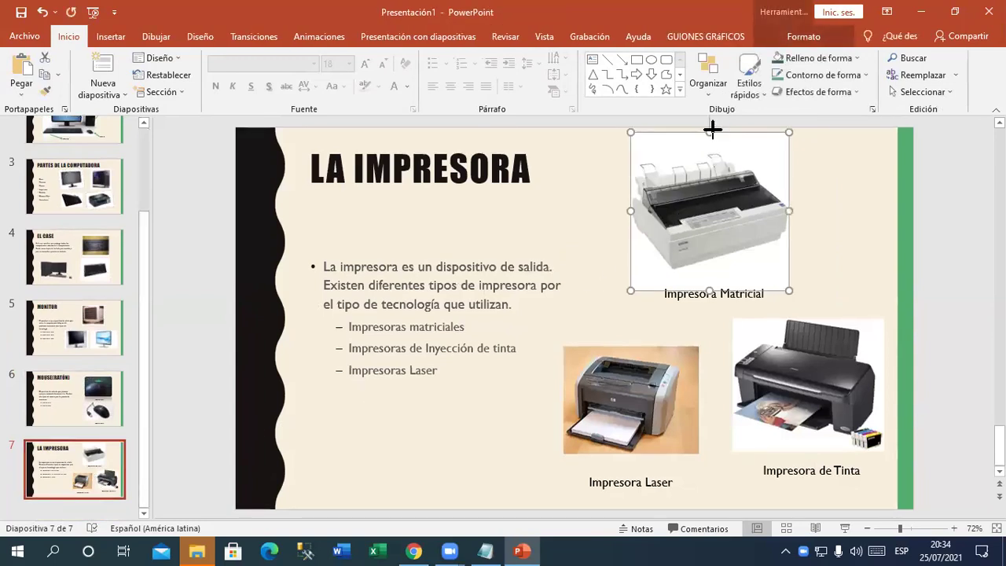
{"action": "left_click_drag", "start_coordinate": [710, 132], "coordinate": [710, 144]}
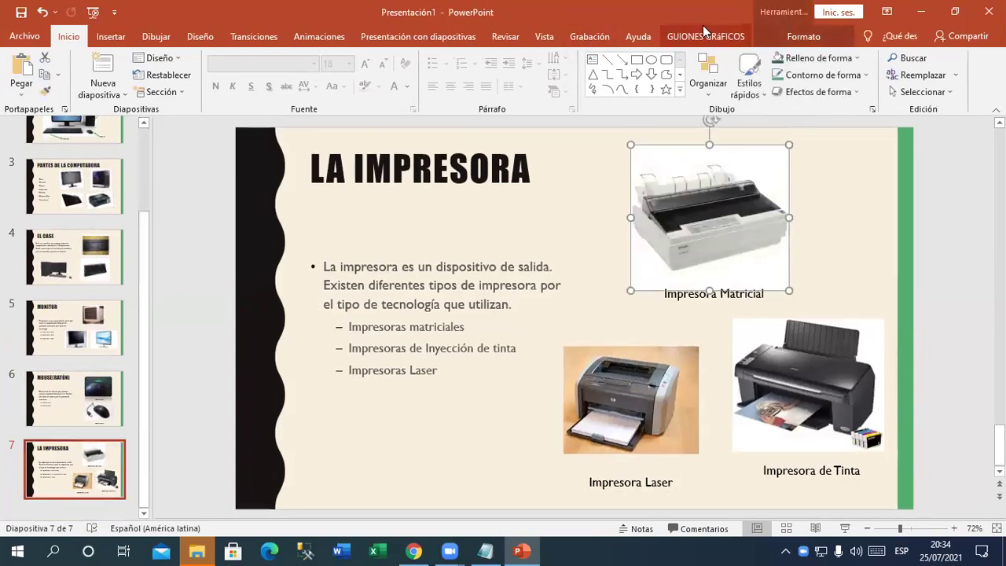
{"action": "left_click", "coordinate": [794, 36]}
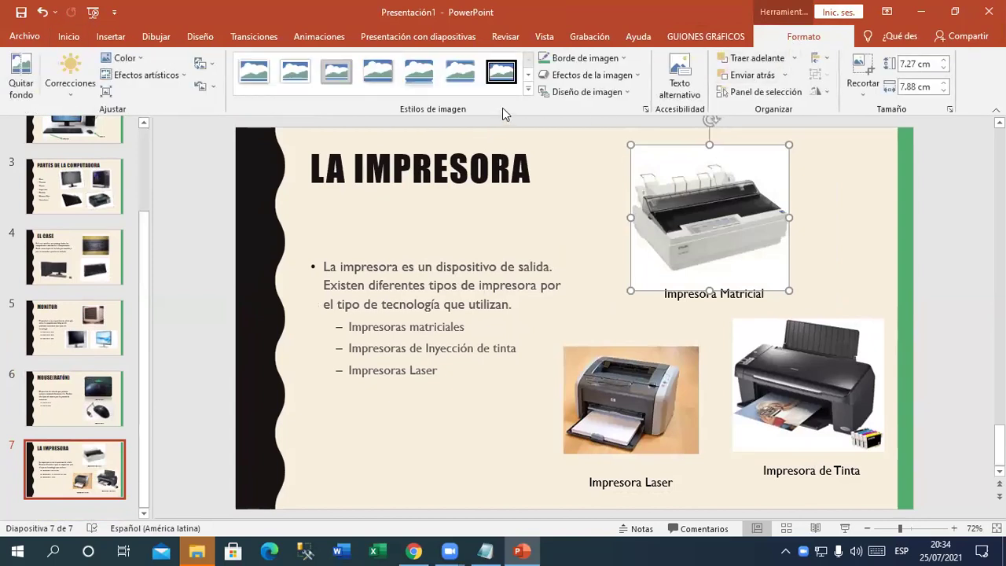
{"action": "left_click", "coordinate": [312, 92]}
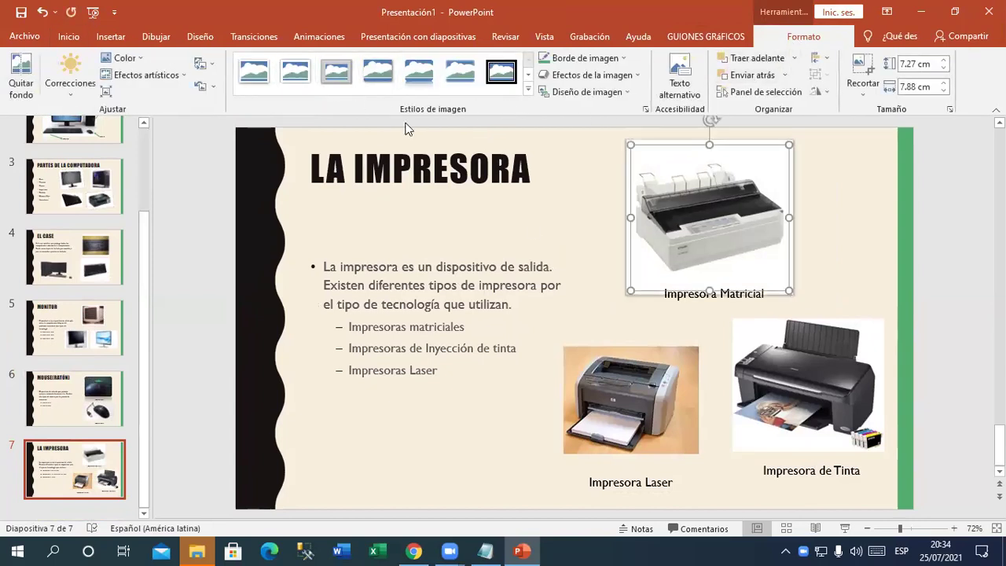
{"action": "left_click", "coordinate": [647, 346]}
{"action": "left_click", "coordinate": [777, 356]}
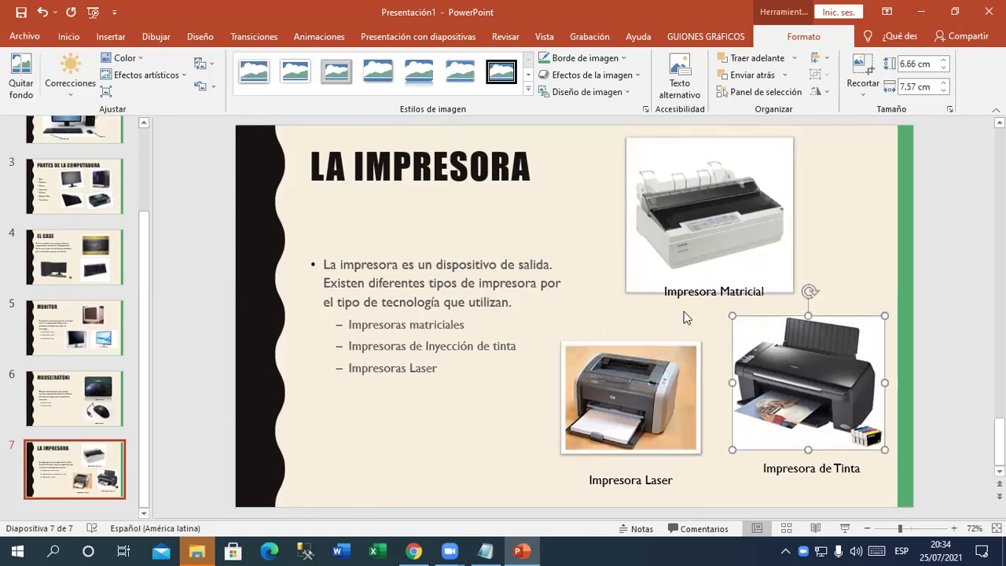
{"action": "left_click", "coordinate": [254, 71]}
{"action": "left_click", "coordinate": [523, 230]}
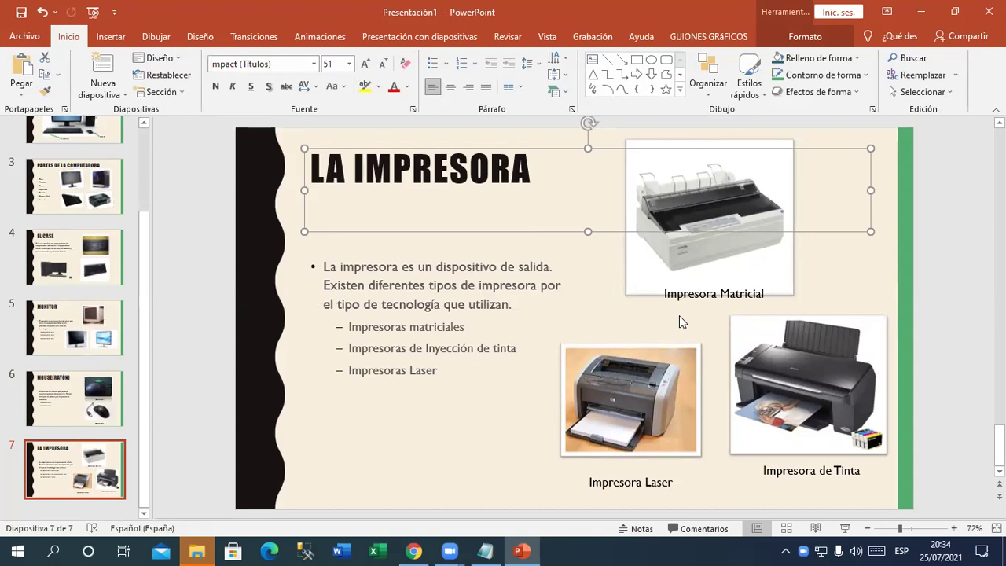
Step: Highlight the Contenido and Diseño lines in the notes, minimize Notepad, then restore it
{"action": "left_click", "coordinate": [501, 548]}
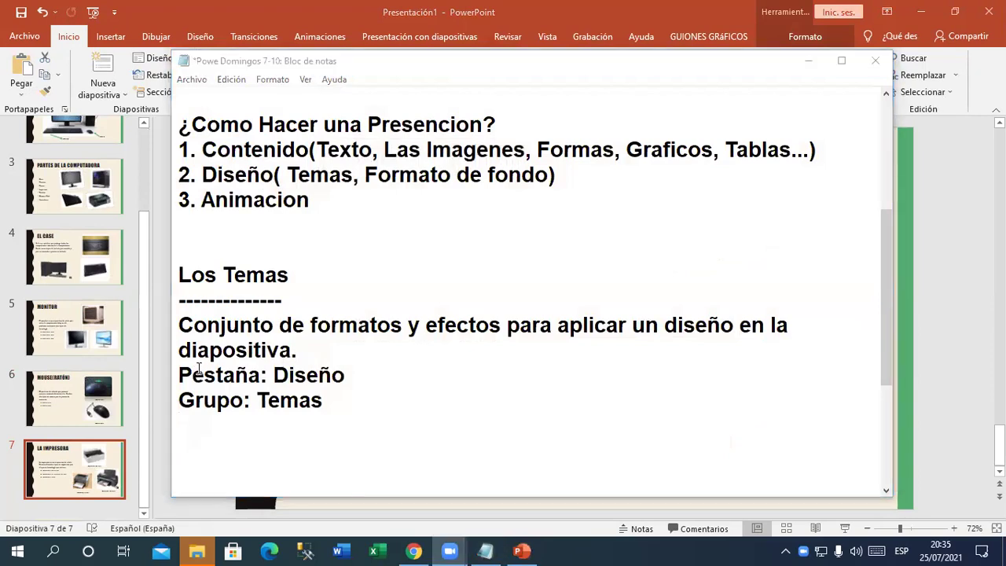
{"action": "scroll", "coordinate": [240, 257], "scroll_direction": "up", "scroll_amount": 1}
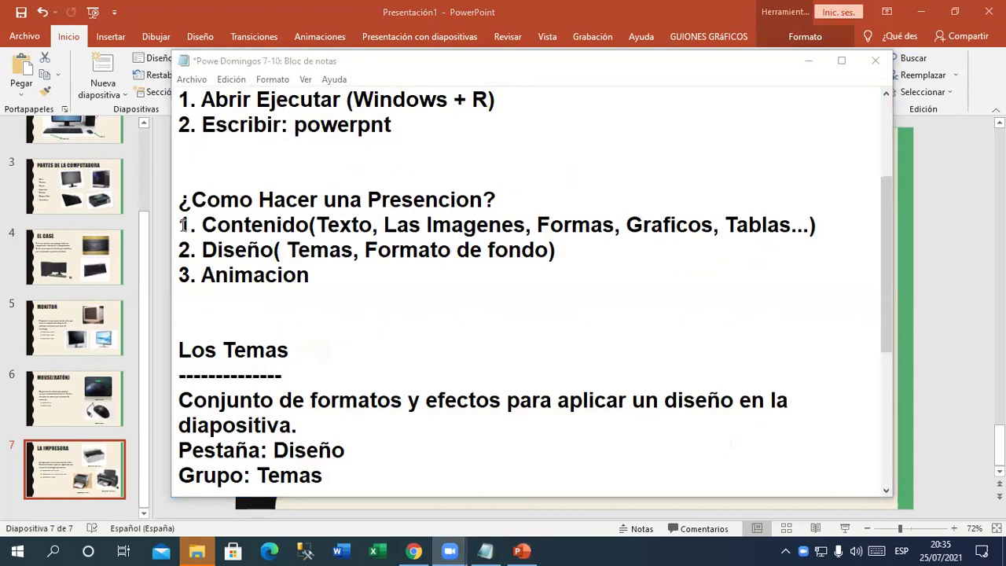
{"action": "left_click_drag", "start_coordinate": [180, 225], "coordinate": [818, 226]}
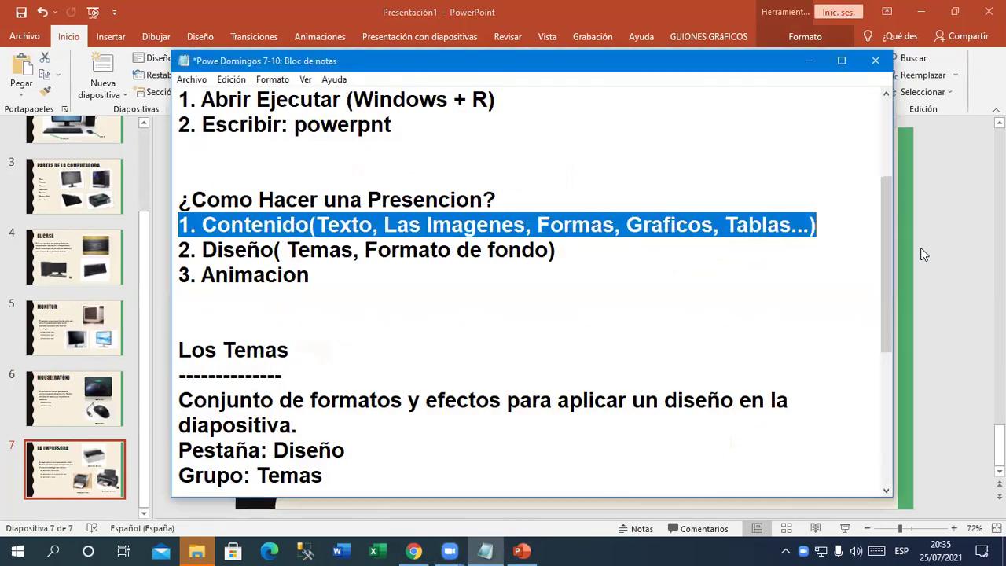
{"action": "left_click_drag", "start_coordinate": [179, 250], "coordinate": [633, 237]}
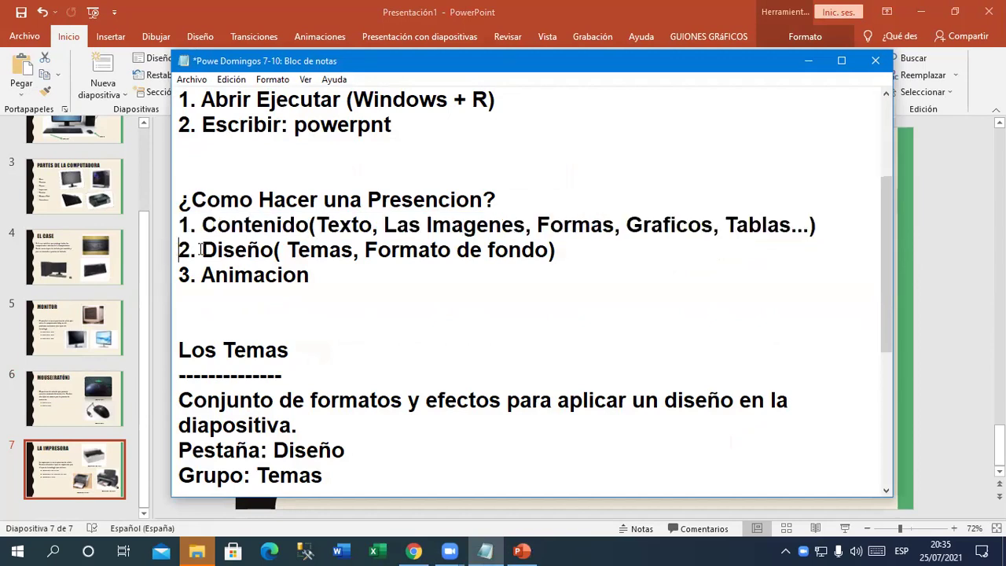
{"action": "left_click", "coordinate": [808, 60]}
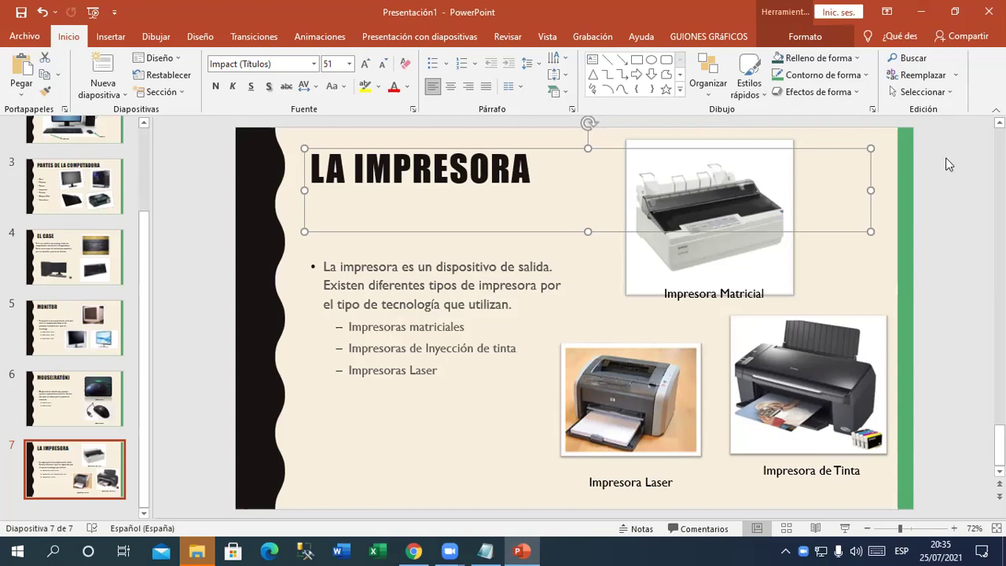
{"action": "left_click", "coordinate": [485, 551]}
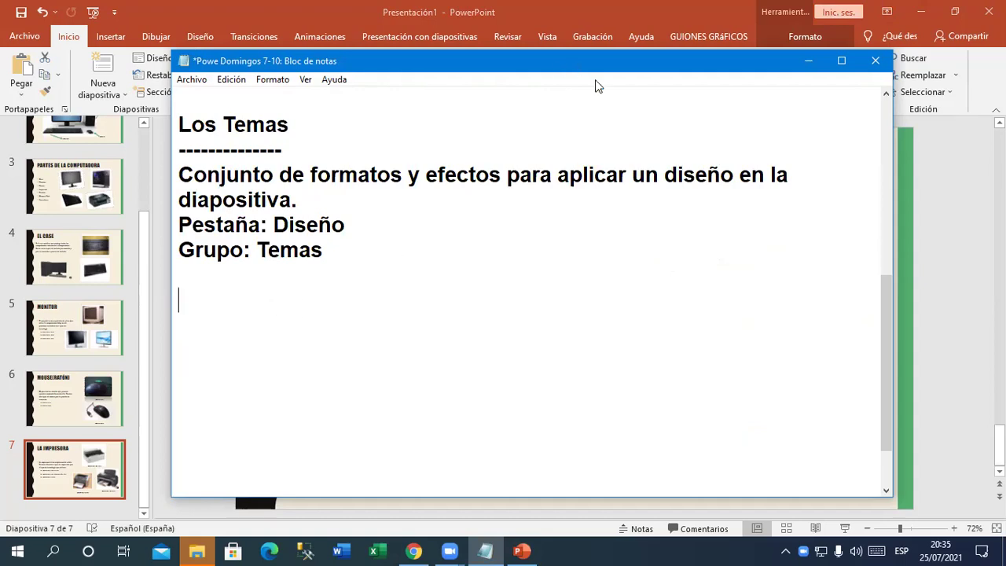
Step: Add a 'Ver la Presentacion' heading, a dashed underline and a corrected 'Pestaña:' line
{"action": "left_click_drag", "start_coordinate": [574, 66], "coordinate": [585, 59]}
{"action": "type", "text": "Ver la Pre"}
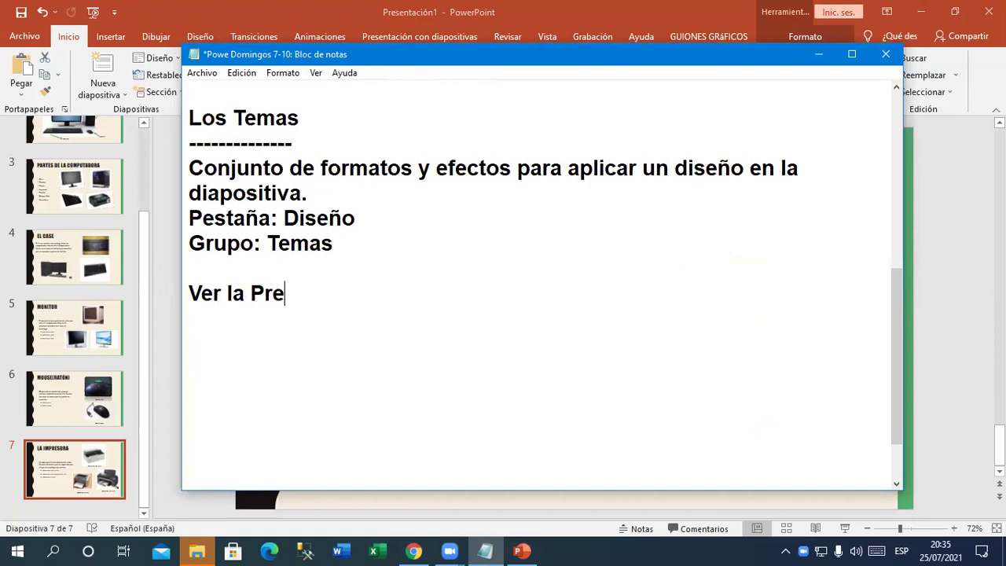
{"action": "type", "text": "sentacion"}
{"action": "key", "text": "Return"}
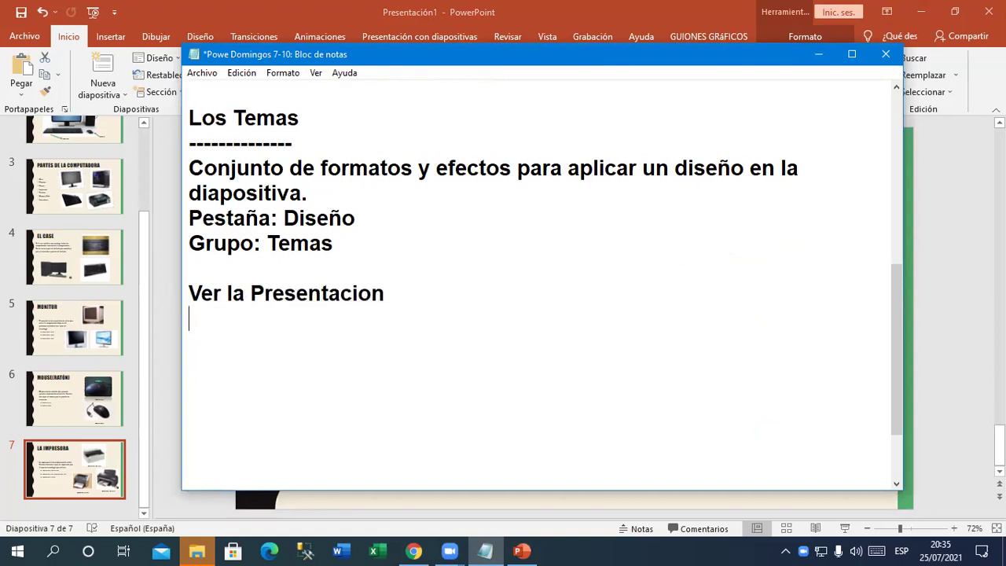
{"action": "type", "text": "--------------------------"}
{"action": "key", "text": "Return"}
{"action": "type", "text": "Pst"}
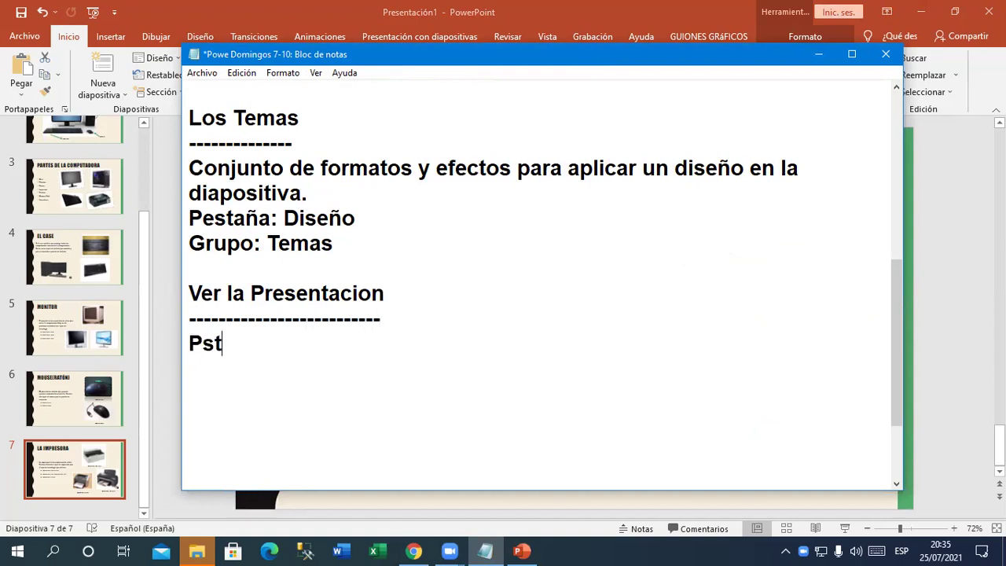
{"action": "type", "text": "aña:"}
{"action": "key", "text": "Left"}
{"action": "key", "text": "Left"}
{"action": "key", "text": "Left"}
{"action": "key", "text": "Left"}
{"action": "key", "text": "Left"}
{"action": "key", "text": "Left"}
{"action": "key", "text": "Left"}
{"action": "type", "text": "e"}
{"action": "key", "text": "Right"}
{"action": "key", "text": "Right"}
{"action": "key", "text": "Right"}
{"action": "key", "text": "Right"}
{"action": "key", "text": "Right"}
{"action": "key", "text": "Right"}
{"action": "key", "text": "Right"}
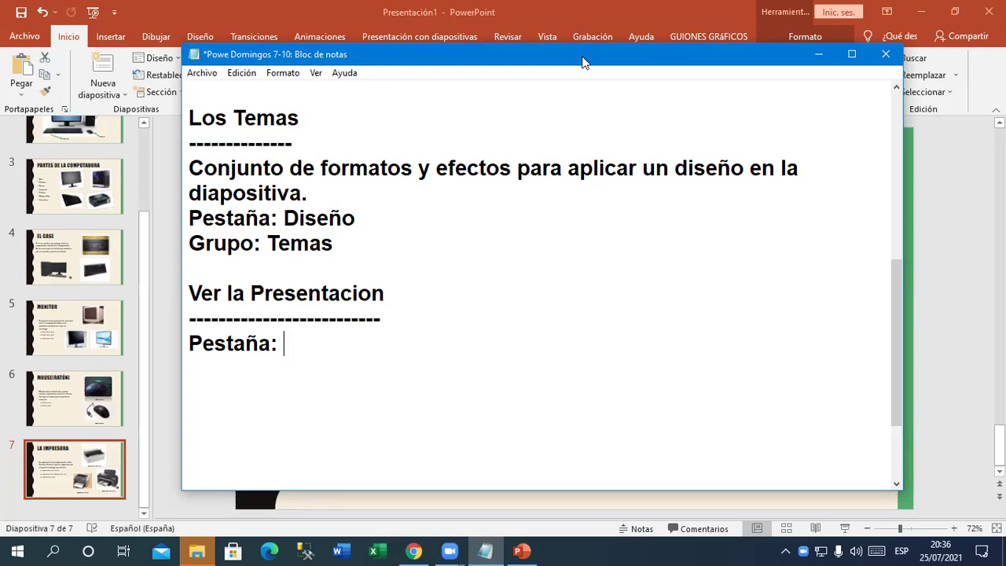
Step: Complete Pestaña: Presentacion con diapositivas, add 'Grupo:', and show PowerPoint's slide show options
{"action": "type", "text": "Presentacion con diapositivas"}
{"action": "key", "text": "Return"}
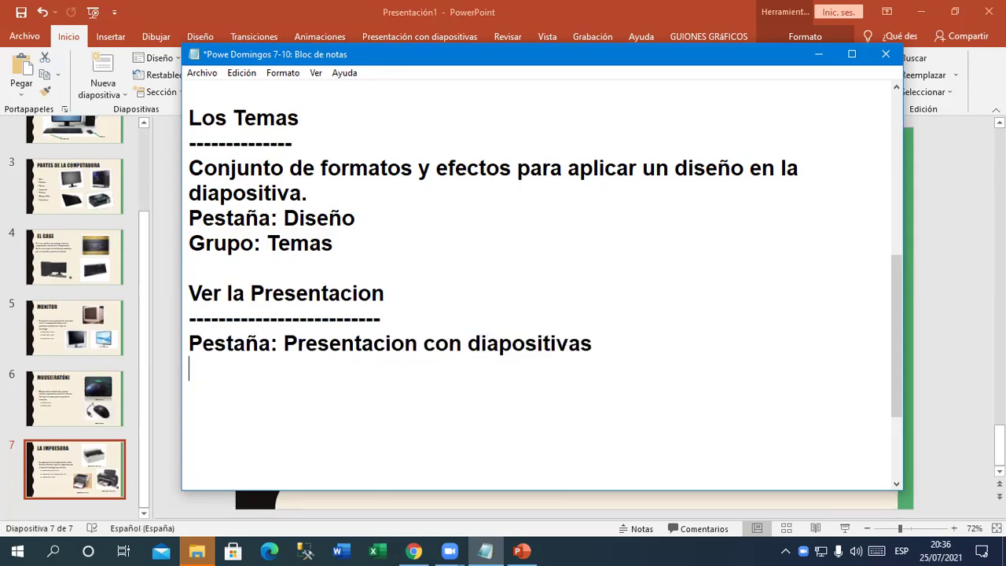
{"action": "type", "text": "Grupo:"}
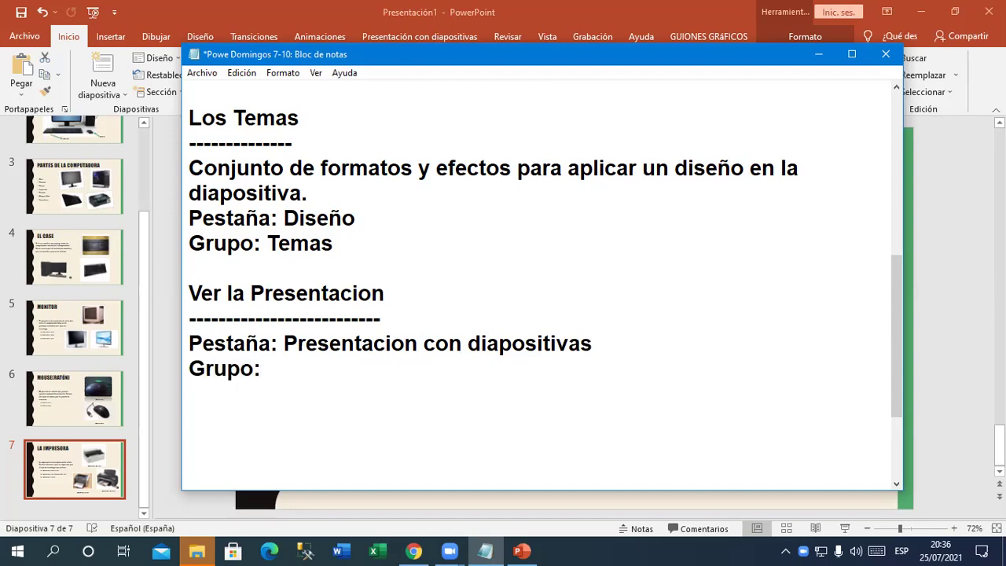
{"action": "left_click", "coordinate": [410, 29]}
{"action": "left_click", "coordinate": [410, 30]}
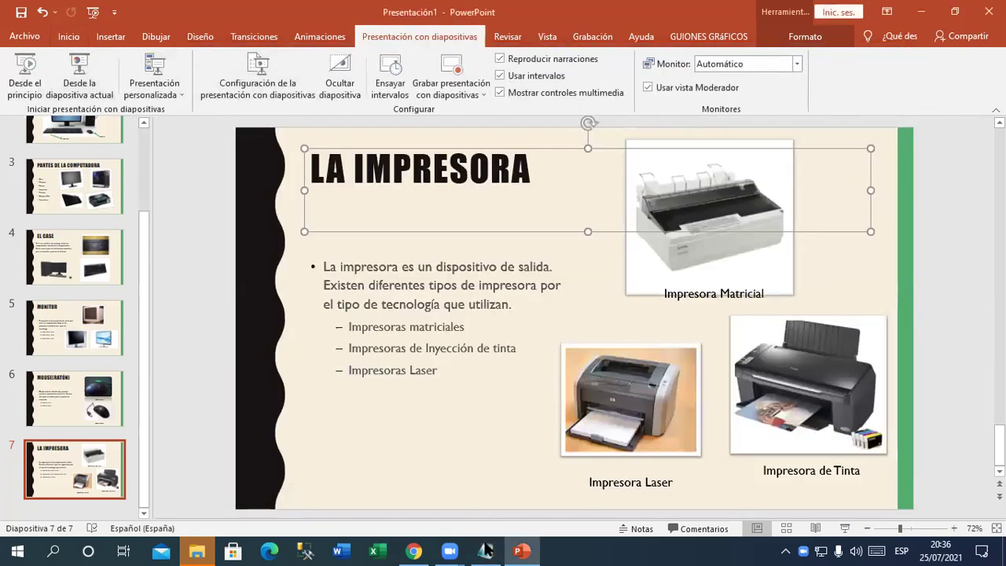
Step: Fill in the Grupo line as 'Iniciar presentacion con diapositivas' and start an indented line
{"action": "key", "text": "alt+Tab"}
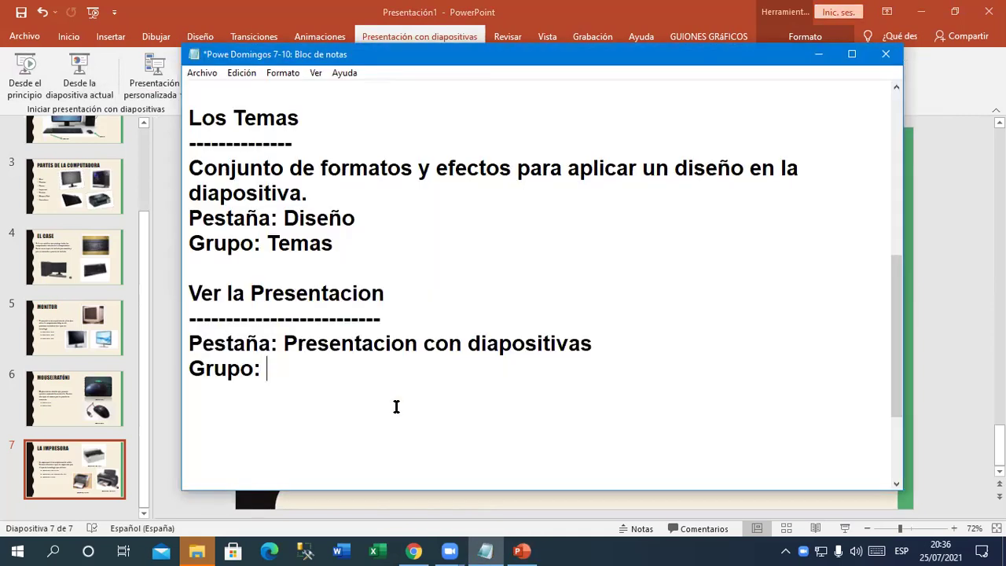
{"action": "type", "text": "Iniciar presentacion con diapositivas"}
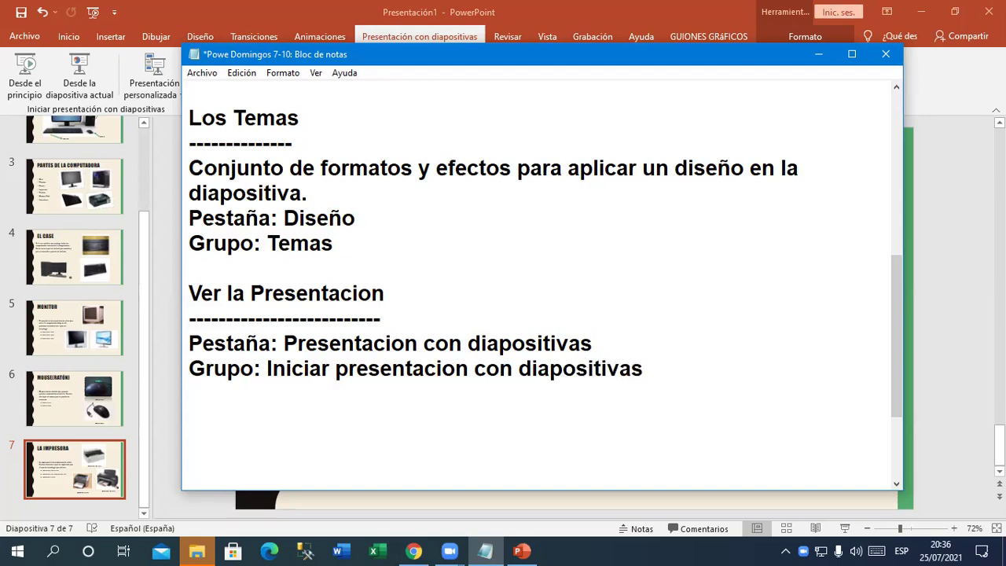
{"action": "key", "text": "Return"}
{"action": "key", "text": "Tab"}
Step: Write the F5 line for showing the presentation from the beginning, correcting typos
{"action": "type", "text": "F5 ----> mOE"}
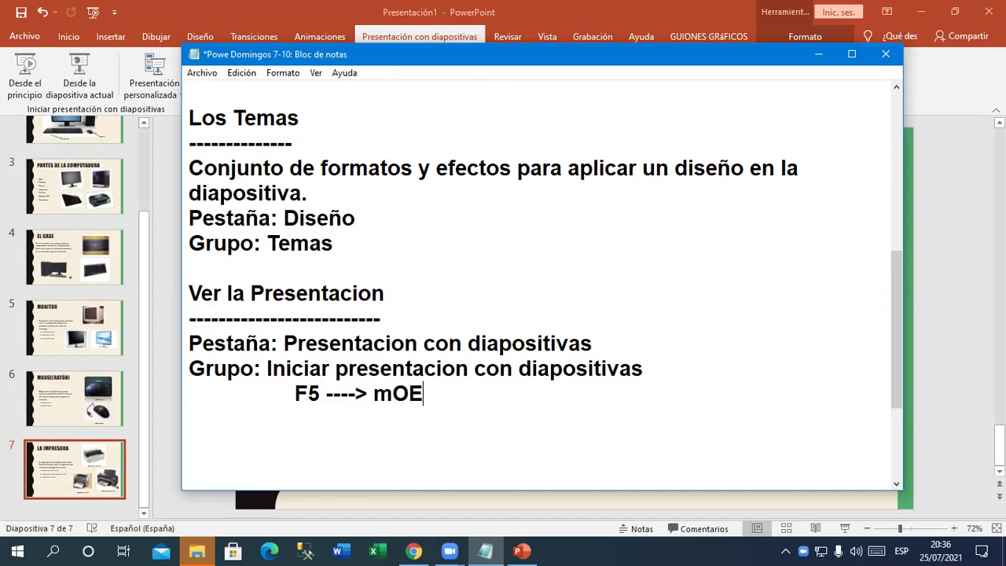
{"action": "type", "text": "STRA"}
{"action": "key", "text": "BackSpace"}
{"action": "key", "text": "BackSpace"}
{"action": "key", "text": "BackSpace"}
{"action": "key", "text": "BackSpace"}
{"action": "key", "text": "BackSpace"}
{"action": "key", "text": "BackSpace"}
{"action": "key", "text": "BackSpace"}
{"action": "key", "text": "BackSpace"}
{"action": "type", "text": "Nuestra la preen"}
{"action": "key", "text": "BackSpace"}
{"action": "key", "text": "BackSpace"}
{"action": "type", "text": "sentacion"}
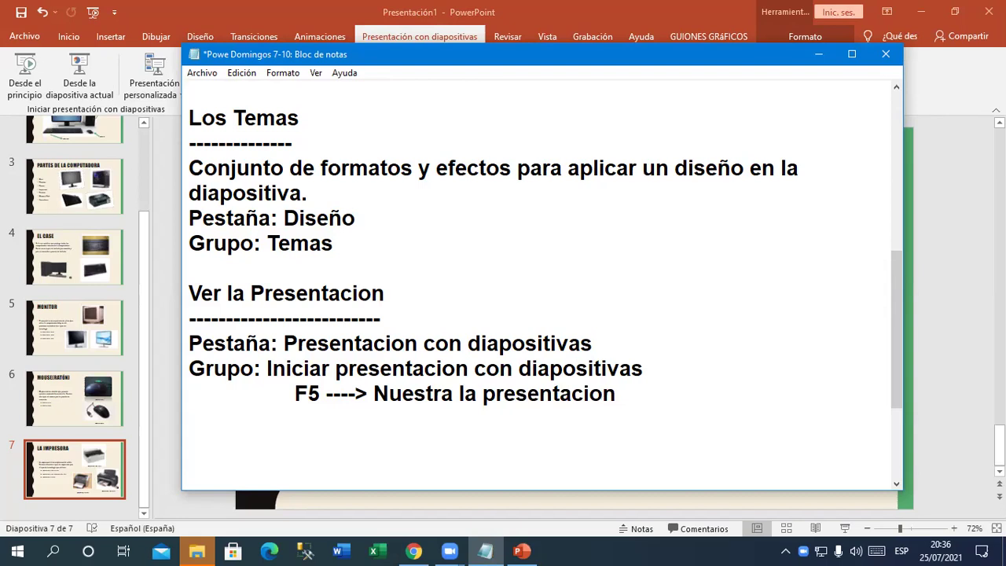
{"action": "type", "text": " desde el pricipio."}
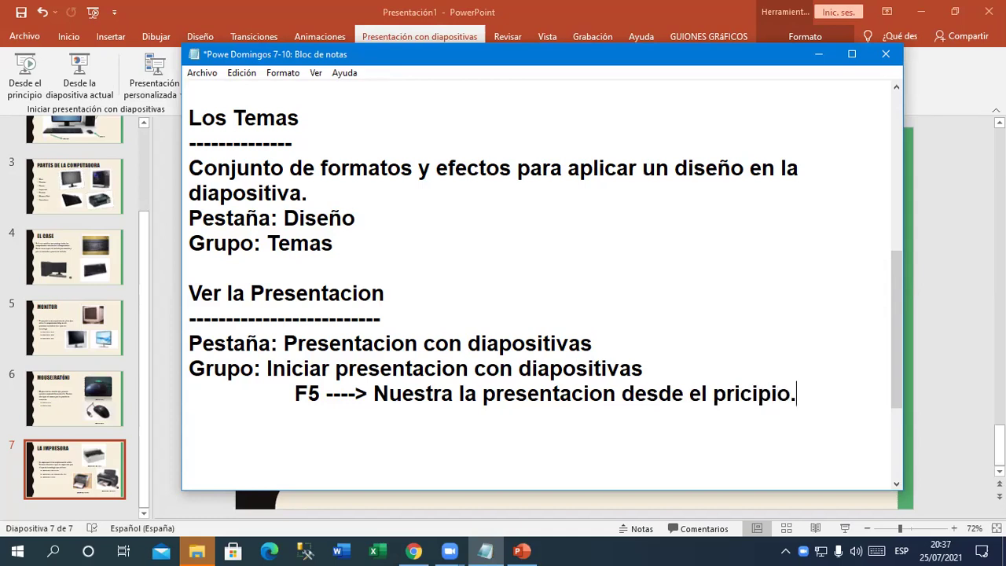
{"action": "key", "text": "Left"}
{"action": "key", "text": "Left"}
{"action": "key", "text": "Left"}
{"action": "key", "text": "Left"}
{"action": "key", "text": "Left"}
{"action": "type", "text": "n"}
{"action": "key", "text": "Right"}
{"action": "key", "text": "Right"}
{"action": "key", "text": "Right"}
{"action": "key", "text": "Right"}
{"action": "key", "text": "Right"}
{"action": "key", "text": "Right"}
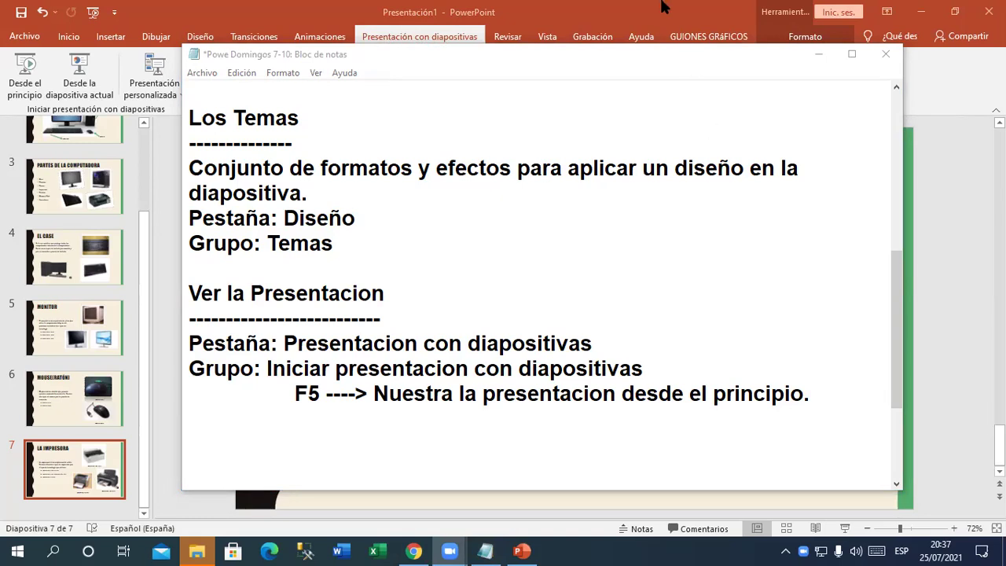
Step: Minimize Notepad and the meeting recordings folder window to get back to the notes
{"action": "left_click", "coordinate": [820, 55]}
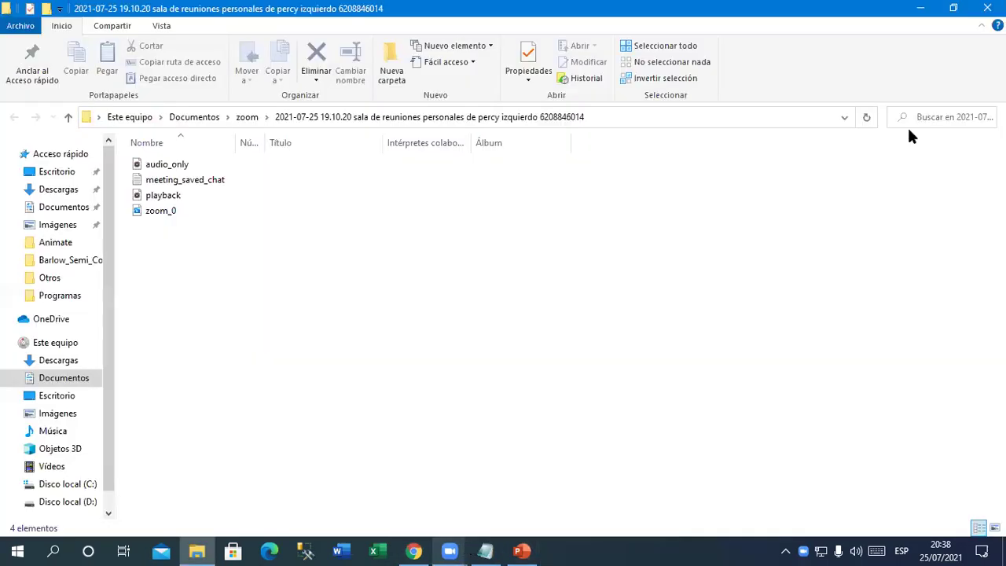
{"action": "left_click", "coordinate": [928, 8]}
{"action": "scroll", "coordinate": [645, 278], "scroll_direction": "down", "scroll_amount": 2}
Step: Correct 'Nuestra' to 'Muestra' on the F5 line of the notes
{"action": "left_click", "coordinate": [384, 299]}
{"action": "key", "text": "Up"}
{"action": "key", "text": "Up"}
{"action": "key", "text": "Right"}
{"action": "key", "text": "ctrl+Right"}
{"action": "key", "text": "ctrl+Right"}
{"action": "key", "text": "Delete"}
{"action": "type", "text": "M"}
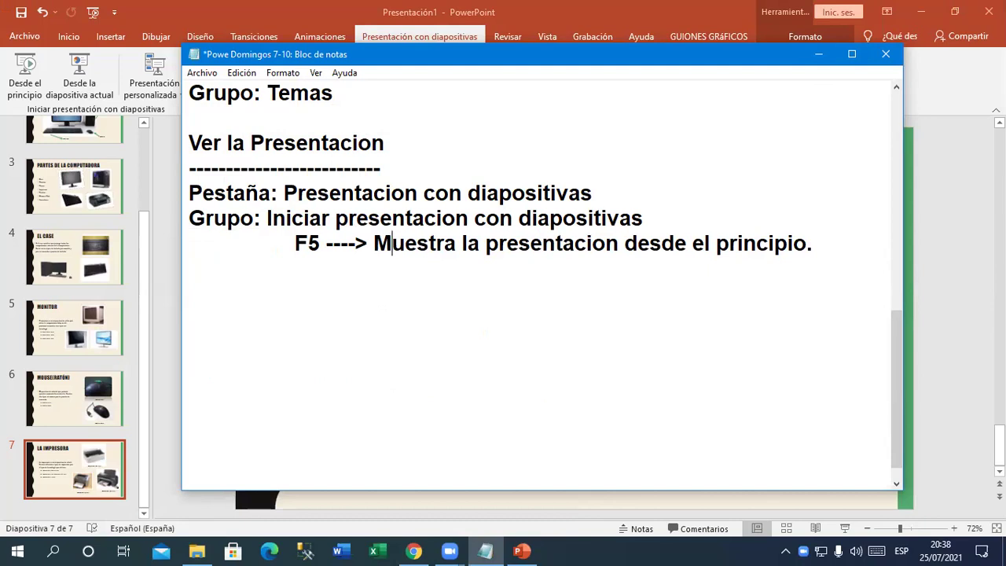
Step: Add the indented line 'Shif + F5----> Muestra la presentacion desde la seleccionado.' below F5
{"action": "left_click", "coordinate": [274, 272]}
{"action": "key", "text": "Tab"}
{"action": "type", "text": "Shi"}
{"action": "type", "text": "f  + F%"}
{"action": "key", "text": "BackSpace"}
{"action": "type", "text": "5----> Muestra la p"}
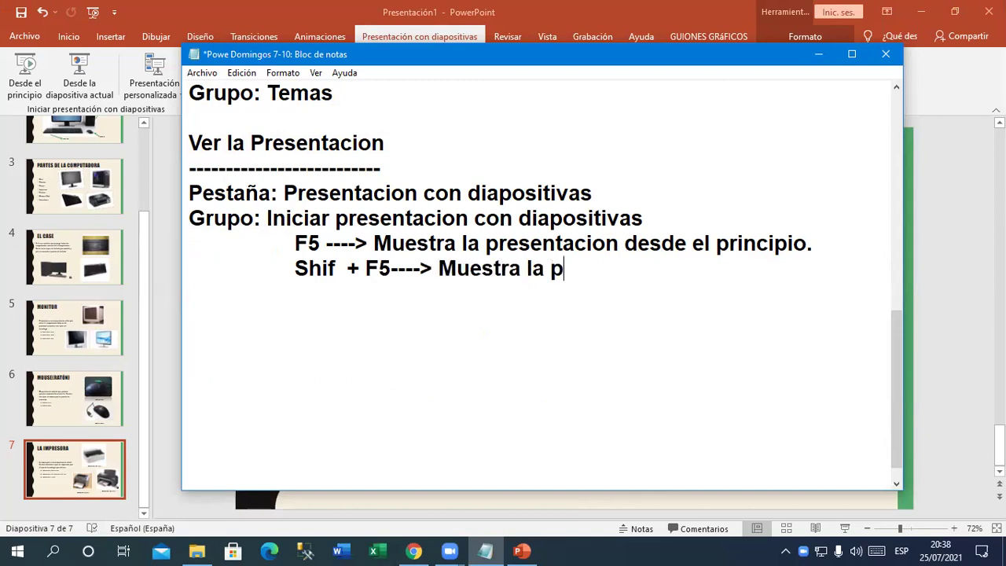
{"action": "type", "text": "resentacion"}
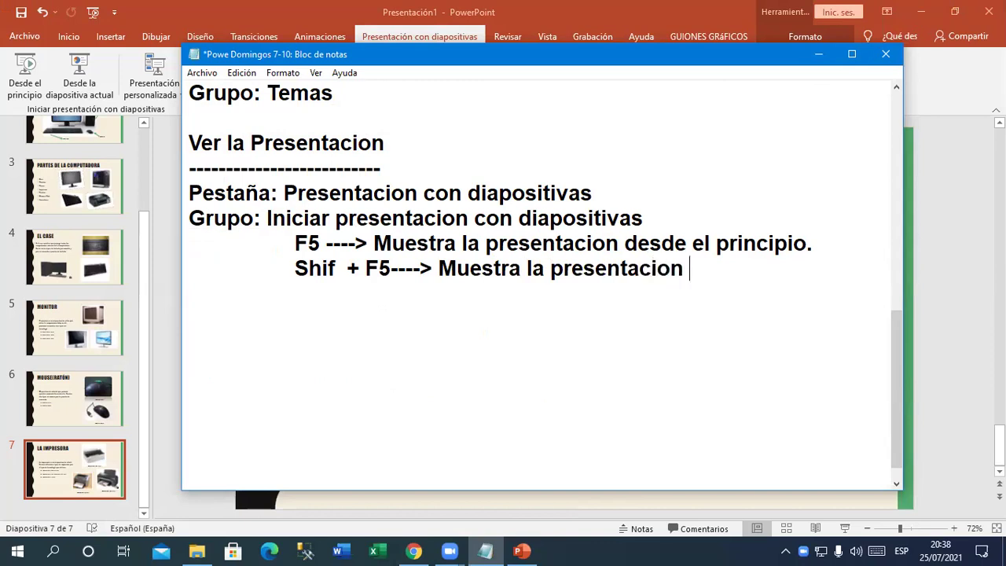
{"action": "type", "text": " des"}
{"action": "type", "text": "de la seleccionado."}
{"action": "key", "text": "Home"}
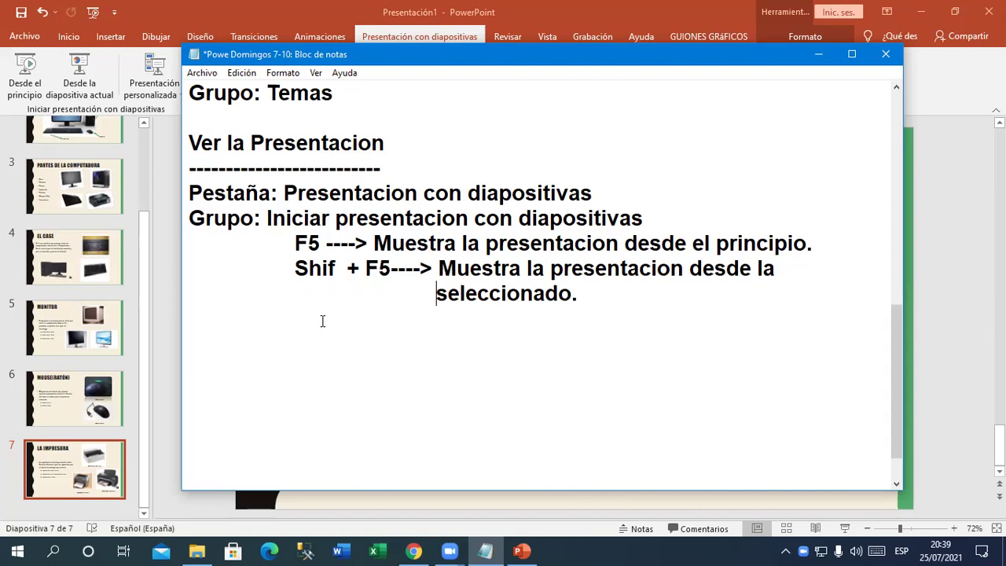
{"action": "left_click_drag", "start_coordinate": [296, 242], "coordinate": [838, 250]}
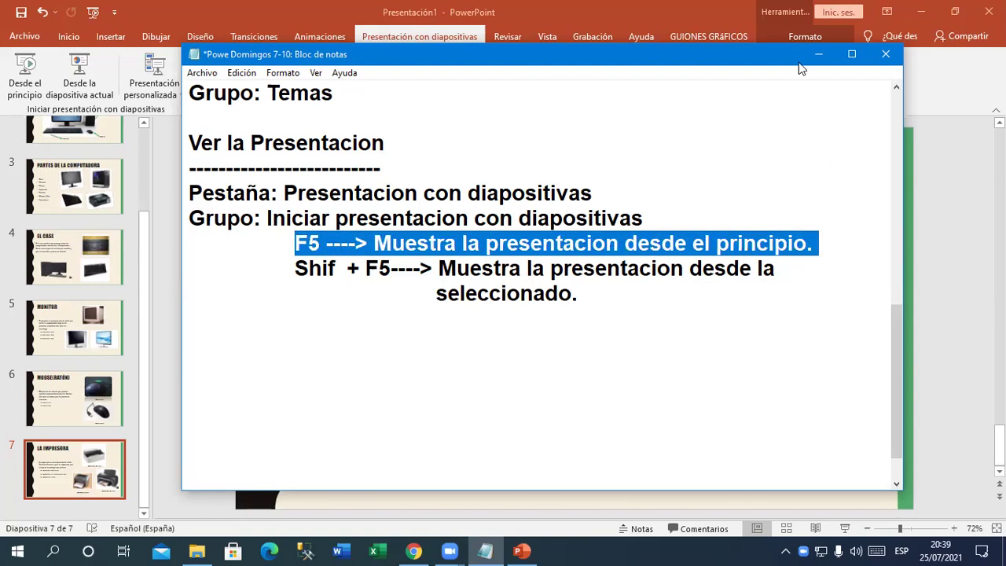
Step: Run the slideshow from the first slide with F5 and leave it at the end
{"action": "left_click", "coordinate": [819, 54]}
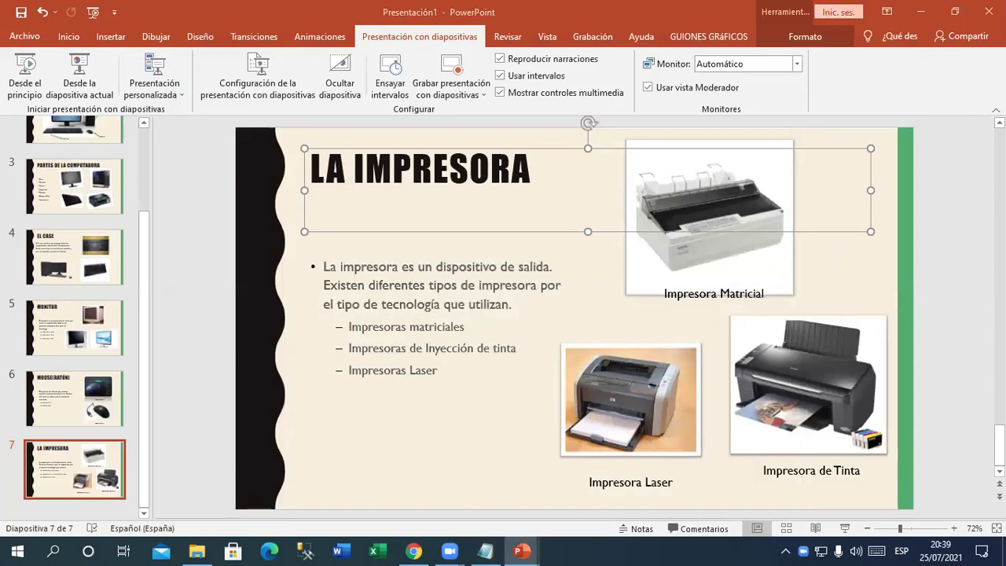
{"action": "key", "text": "F5"}
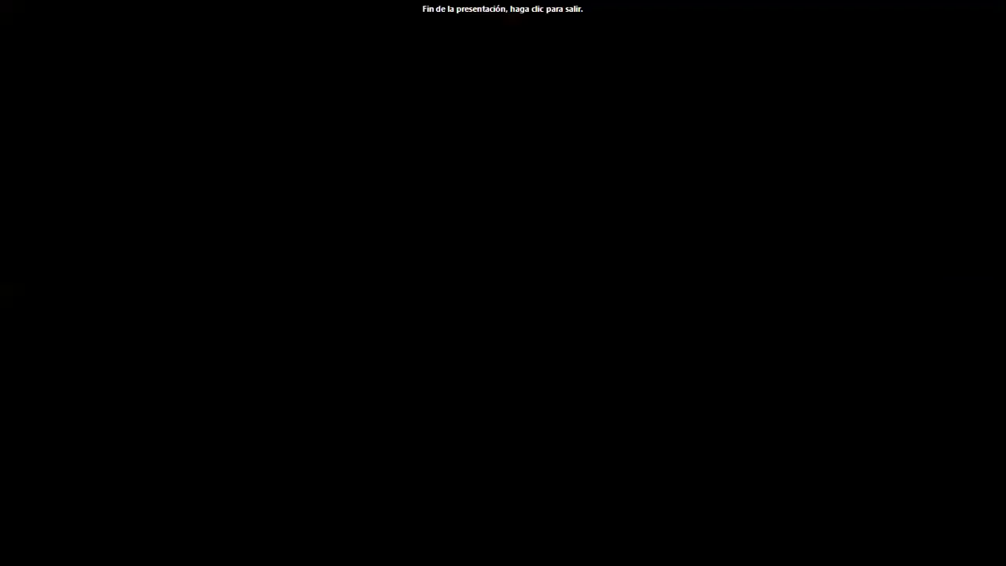
{"action": "left_click", "coordinate": [784, 203]}
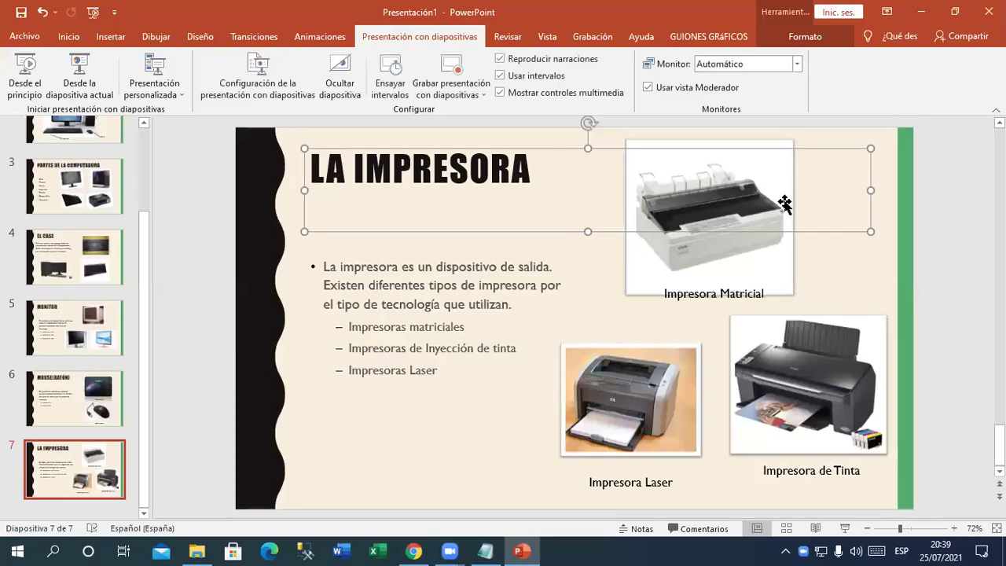
Step: Replay the slideshow through El Case, MONITOR, MOUSE and LA IMPRESORA, then exit to editing
{"action": "key", "text": "F5"}
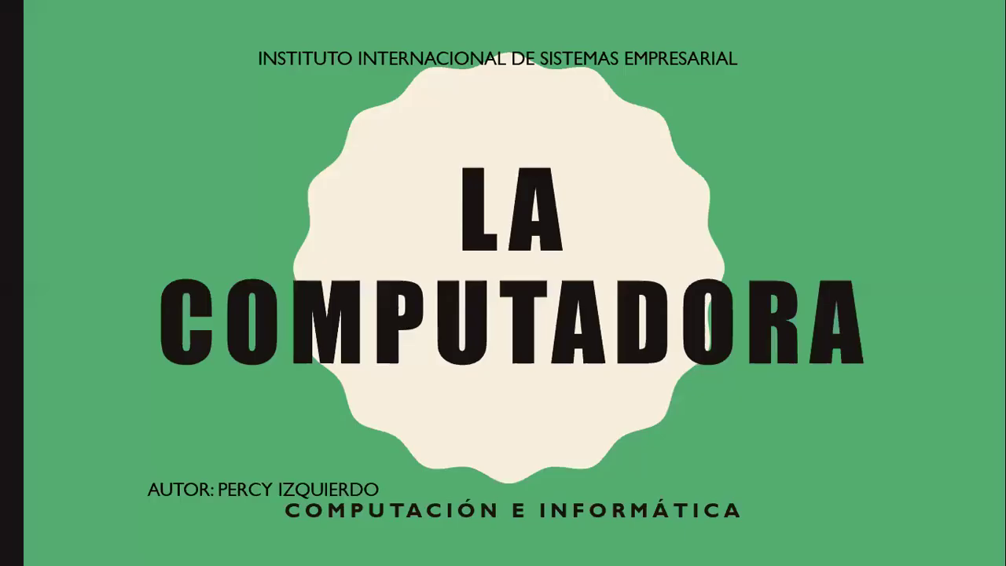
{"action": "key", "text": "Right"}
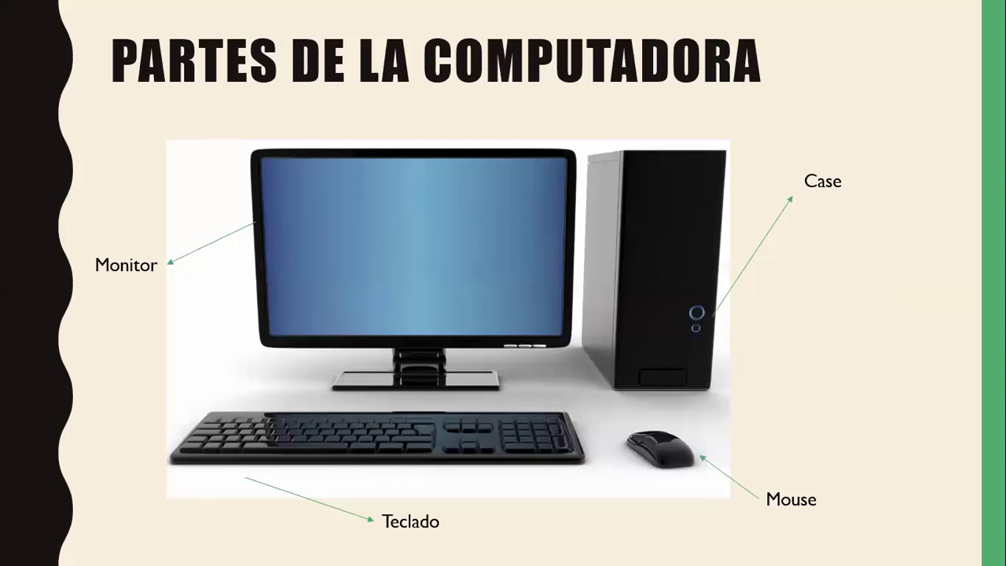
{"action": "key", "text": "Left"}
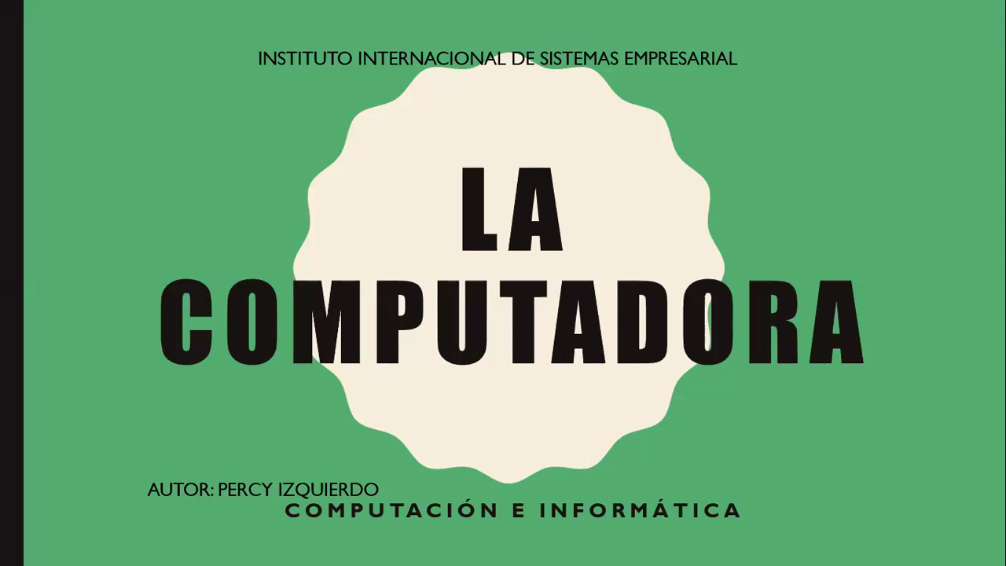
{"action": "key", "text": "Right"}
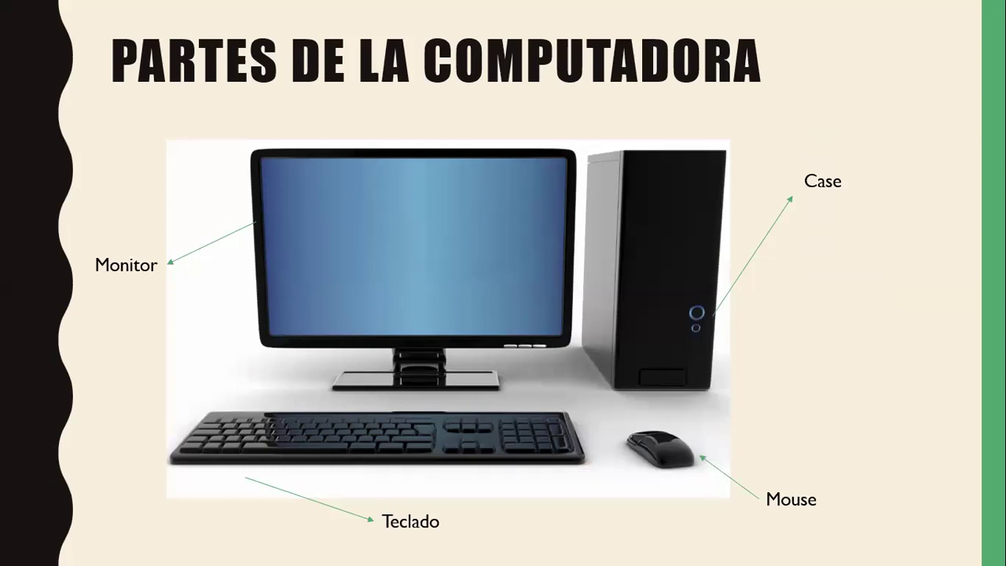
{"action": "key", "text": "Right"}
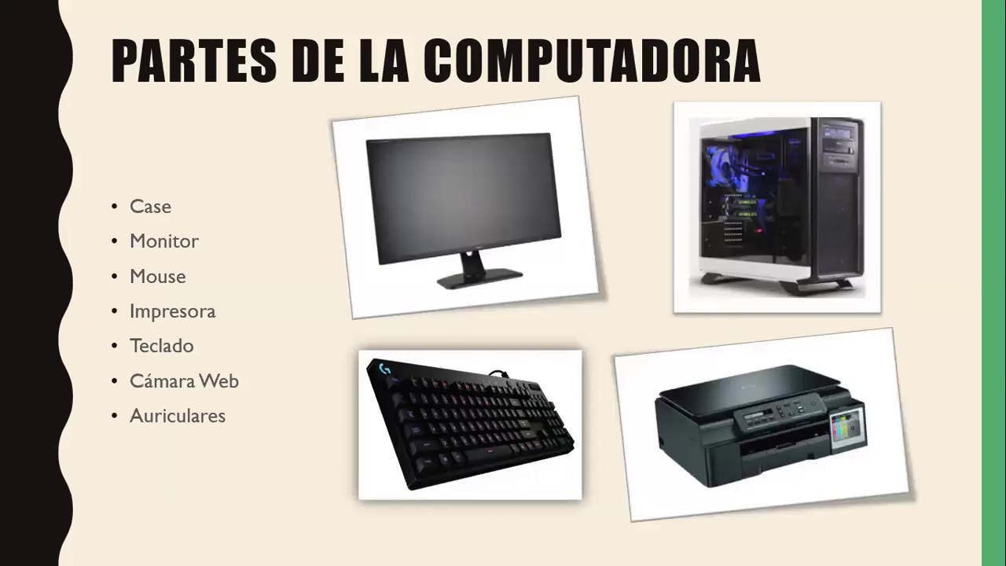
{"action": "key", "text": "Right"}
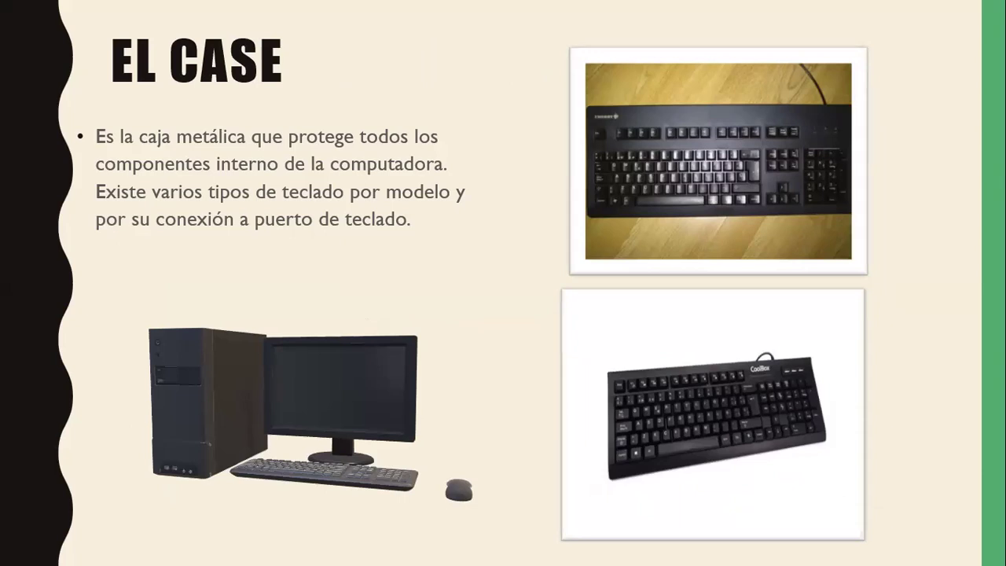
{"action": "key", "text": "Right"}
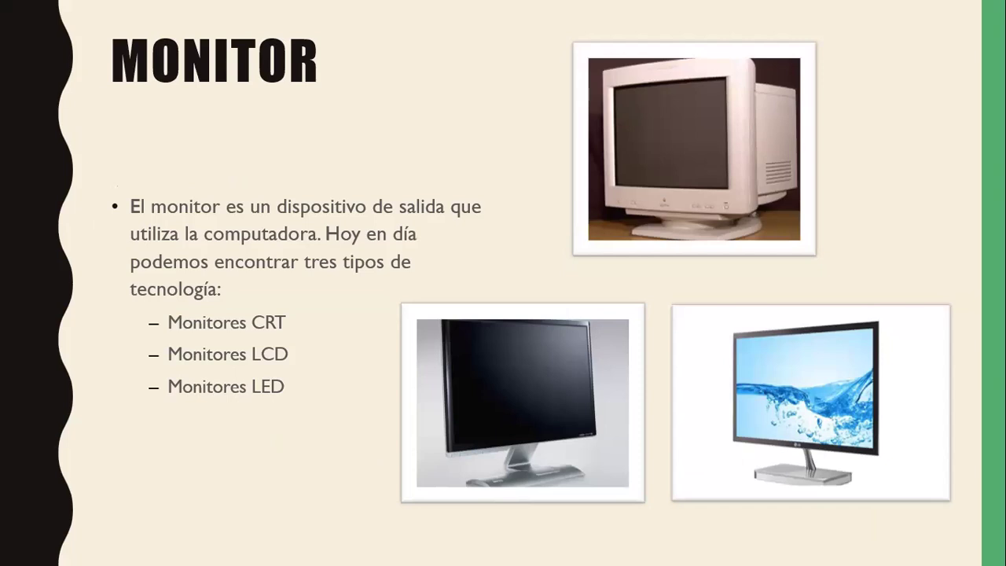
{"action": "key", "text": "Right"}
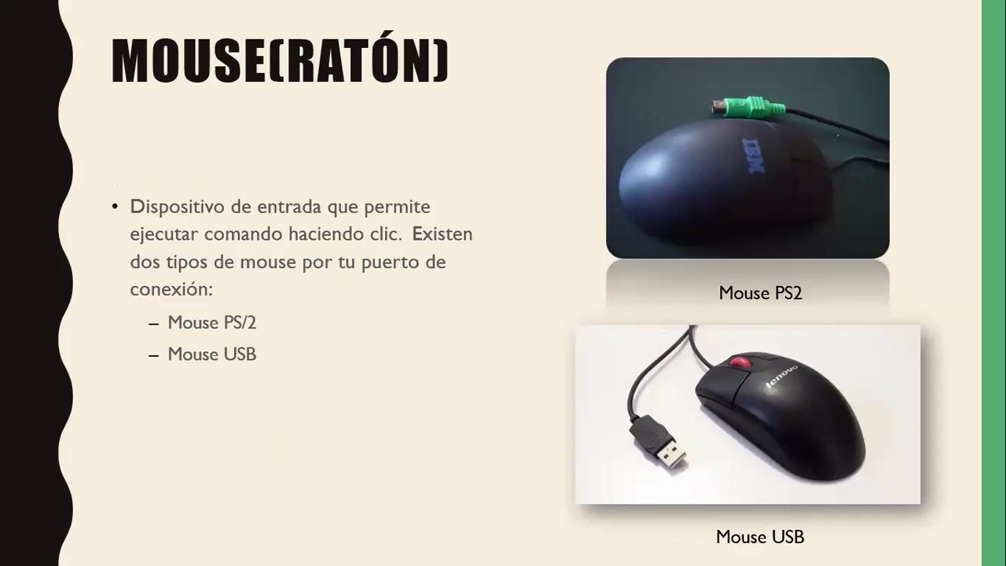
{"action": "key", "text": "Right"}
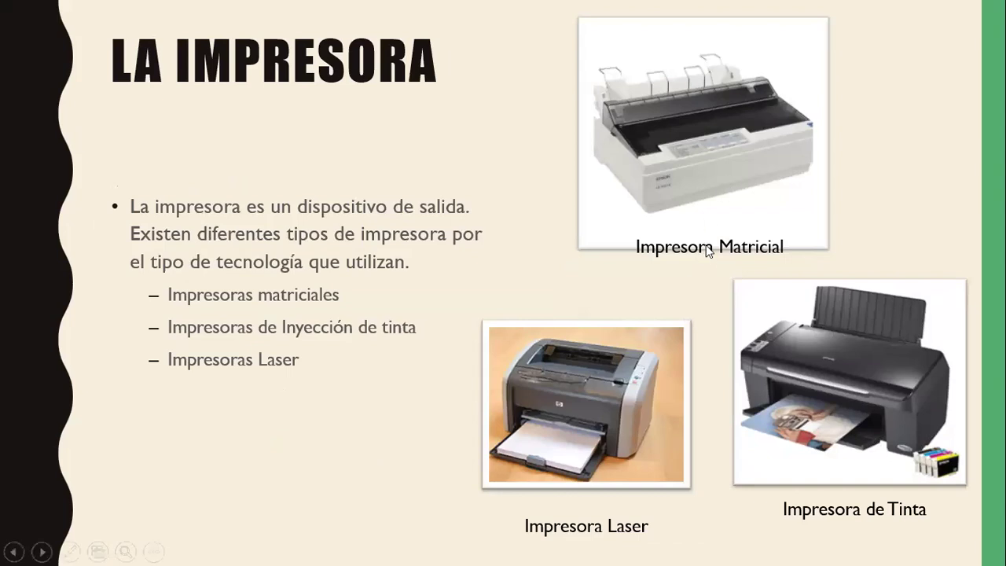
{"action": "key", "text": "Right"}
{"action": "key", "text": "Right"}
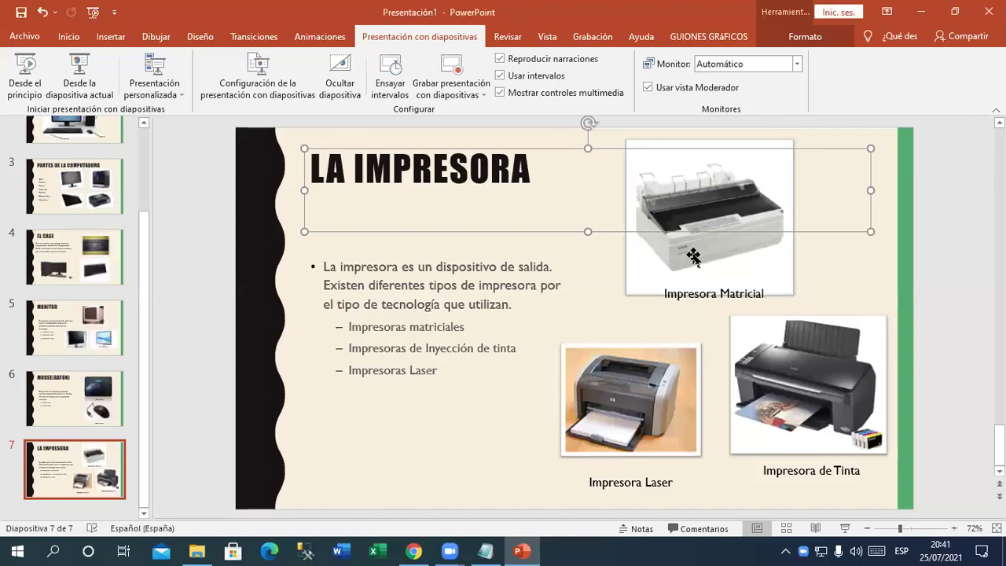
Step: Nudge the matrix printer picture and move the Matricial and Laser captions under their pictures
{"action": "left_click", "coordinate": [700, 299]}
{"action": "left_click", "coordinate": [703, 312]}
{"action": "left_click", "coordinate": [701, 314]}
{"action": "mouse_move", "coordinate": [714, 288]}
{"action": "left_mouse_down"}
{"action": "mouse_move", "coordinate": [720, 279]}
{"action": "mouse_move", "coordinate": [728, 296]}
{"action": "left_mouse_up"}
{"action": "left_click", "coordinate": [718, 308]}
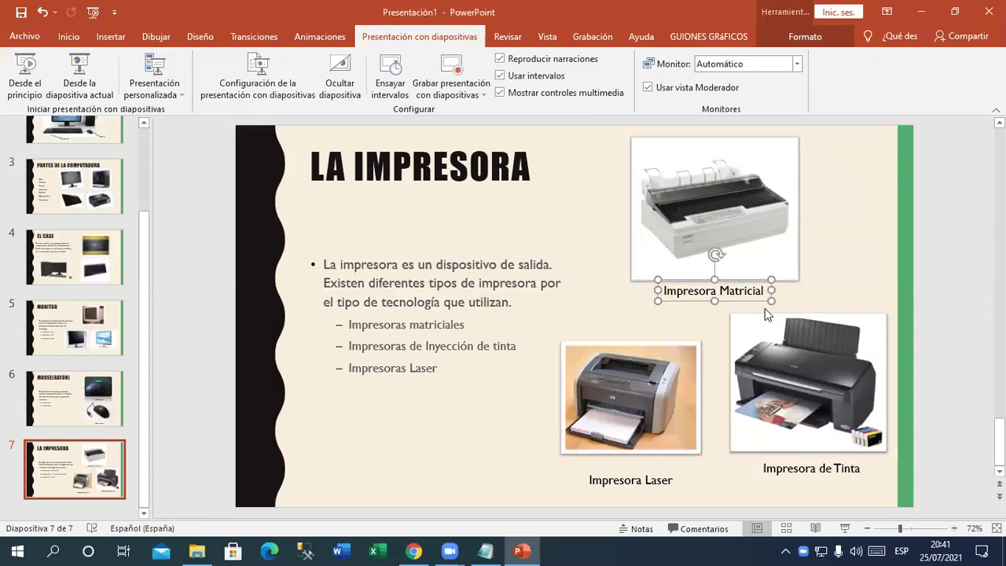
{"action": "left_click", "coordinate": [670, 479]}
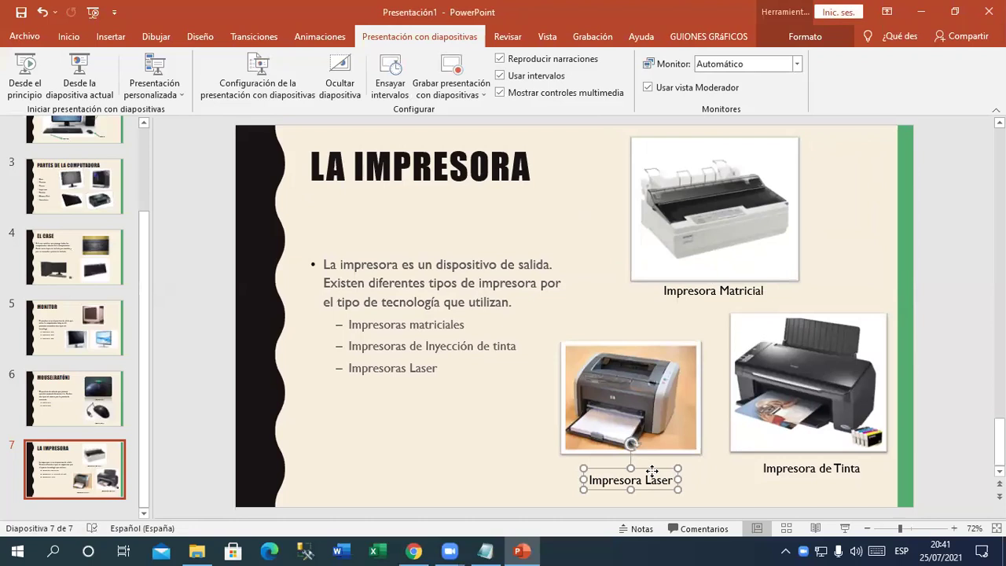
{"action": "left_click_drag", "start_coordinate": [652, 470], "coordinate": [652, 463]}
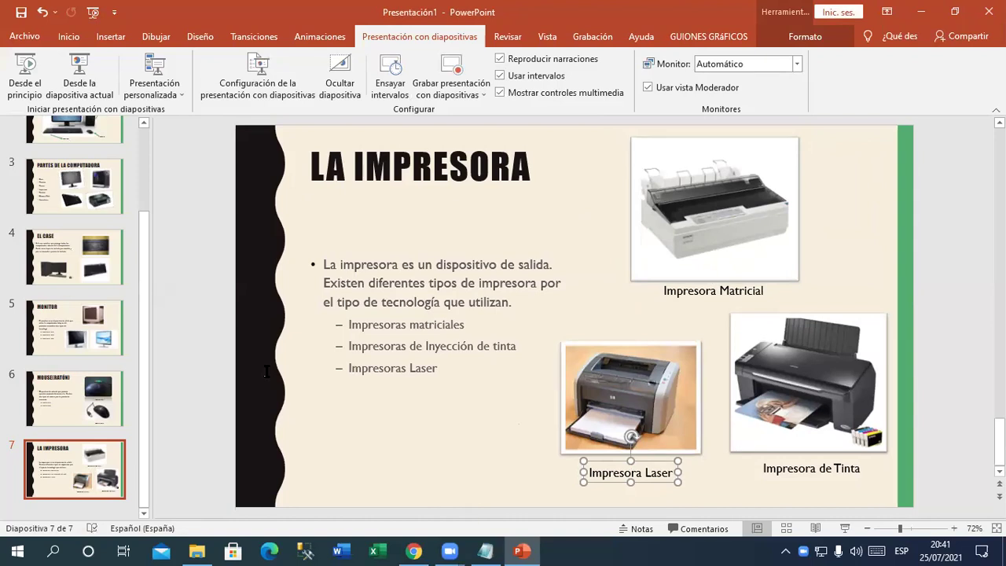
{"action": "key", "text": "alt+Tab"}
Step: Highlight the Contenido, Diseño and 'Formas, Graficos, Tablas' lines while reviewing the notes
{"action": "scroll", "coordinate": [266, 391], "scroll_direction": "up", "scroll_amount": 4}
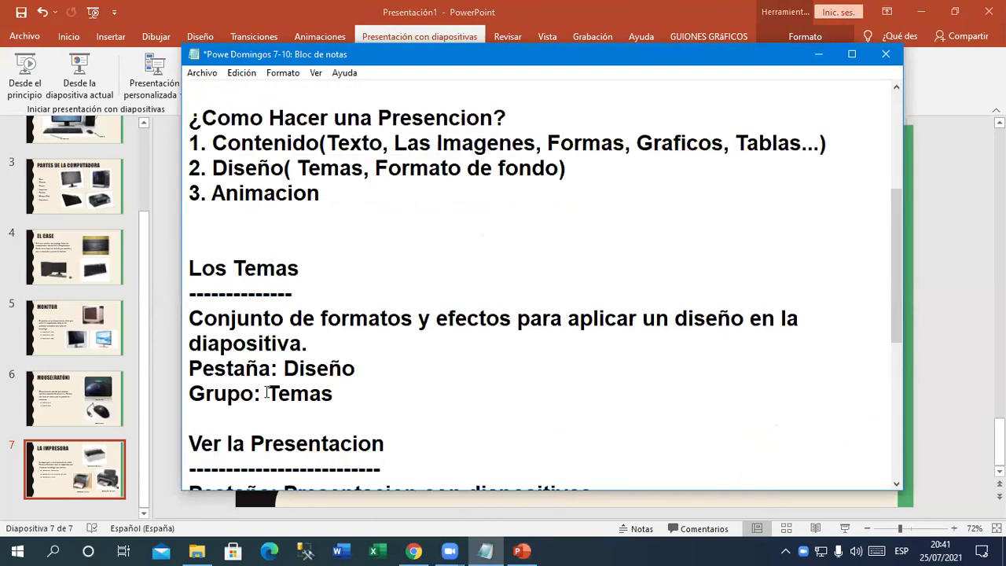
{"action": "scroll", "coordinate": [267, 391], "scroll_direction": "up", "scroll_amount": 2}
{"action": "left_click", "coordinate": [216, 293]}
{"action": "left_click_drag", "start_coordinate": [214, 293], "coordinate": [407, 293]}
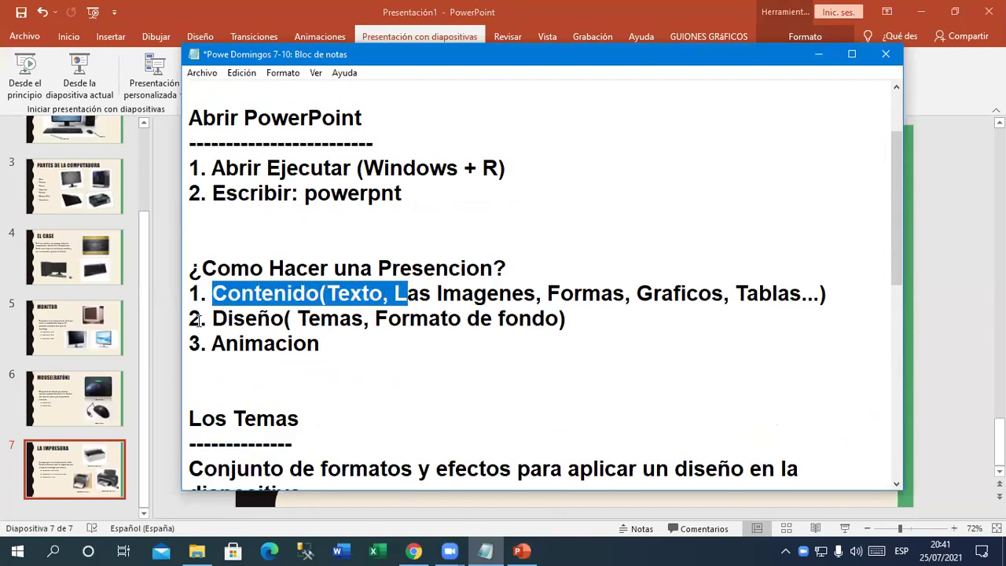
{"action": "left_click_drag", "start_coordinate": [193, 319], "coordinate": [565, 318]}
{"action": "left_click_drag", "start_coordinate": [827, 294], "coordinate": [559, 298]}
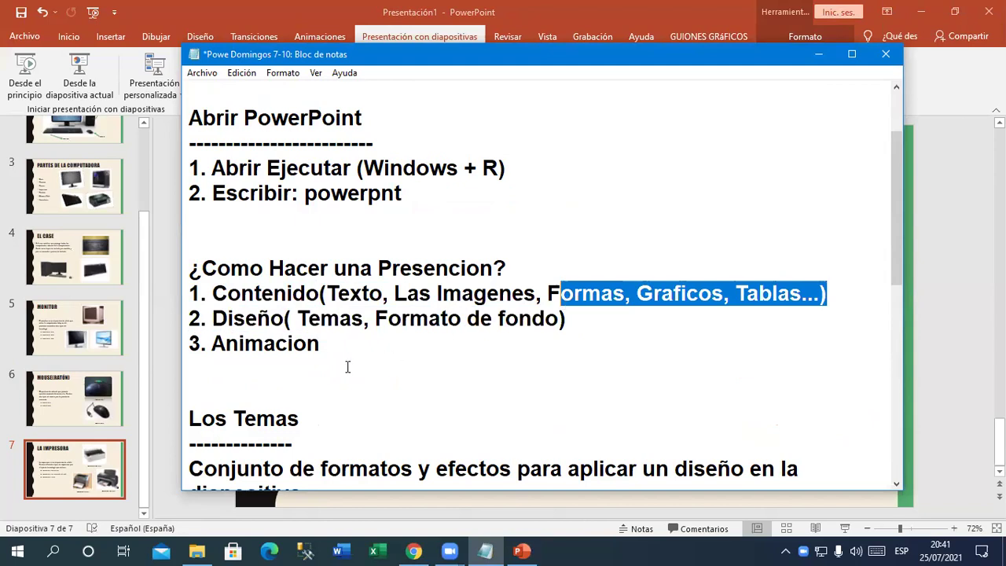
{"action": "left_click", "coordinate": [322, 346]}
{"action": "left_click_drag", "start_coordinate": [322, 346], "coordinate": [189, 343]}
{"action": "scroll", "coordinate": [330, 346], "scroll_direction": "down", "scroll_amount": 4}
{"action": "scroll", "coordinate": [338, 350], "scroll_direction": "down", "scroll_amount": 3}
{"action": "scroll", "coordinate": [298, 362], "scroll_direction": "up", "scroll_amount": 1}
{"action": "scroll", "coordinate": [295, 369], "scroll_direction": "up", "scroll_amount": 1}
{"action": "scroll", "coordinate": [292, 377], "scroll_direction": "down", "scroll_amount": 1}
Step: Add an 'Animacon.' heading, dashed underline and 'Permite darle movimiento a los objetos que se insertan en la diapositiva.'
{"action": "left_click", "coordinate": [228, 362]}
{"action": "left_click", "coordinate": [222, 381]}
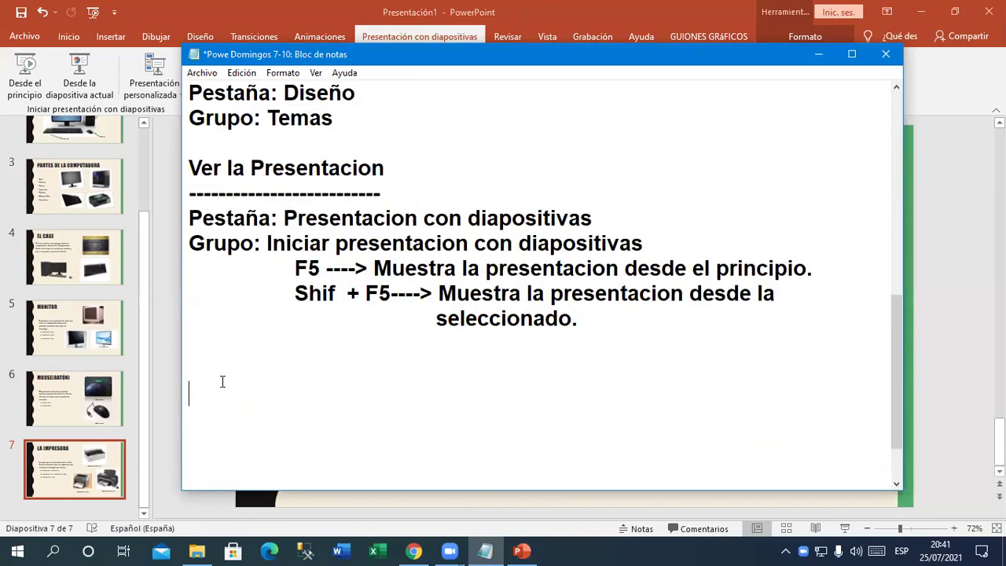
{"action": "type", "text": "Animacon"}
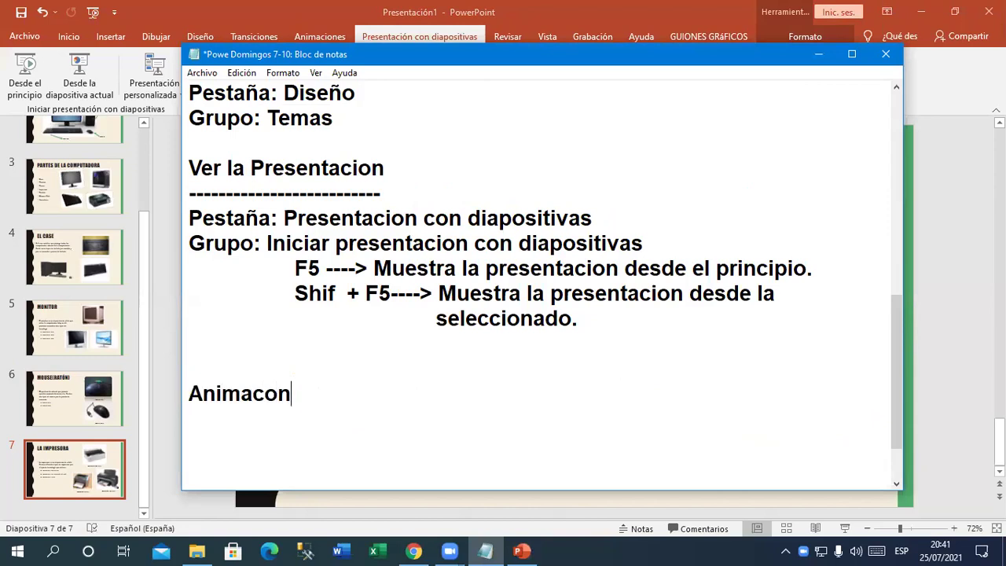
{"action": "type", "text": "."}
{"action": "key", "text": "Return"}
{"action": "type", "text": "-----------------"}
{"action": "key", "text": "BackSpace"}
{"action": "key", "text": "BackSpace"}
{"action": "key", "text": "Return"}
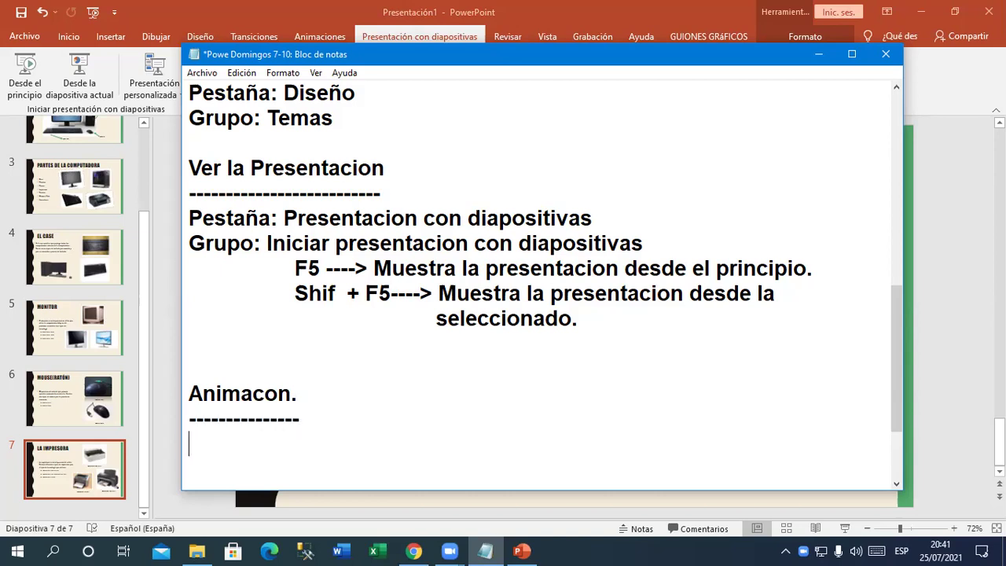
{"action": "type", "text": "Permite darle movimiento a los objetos de"}
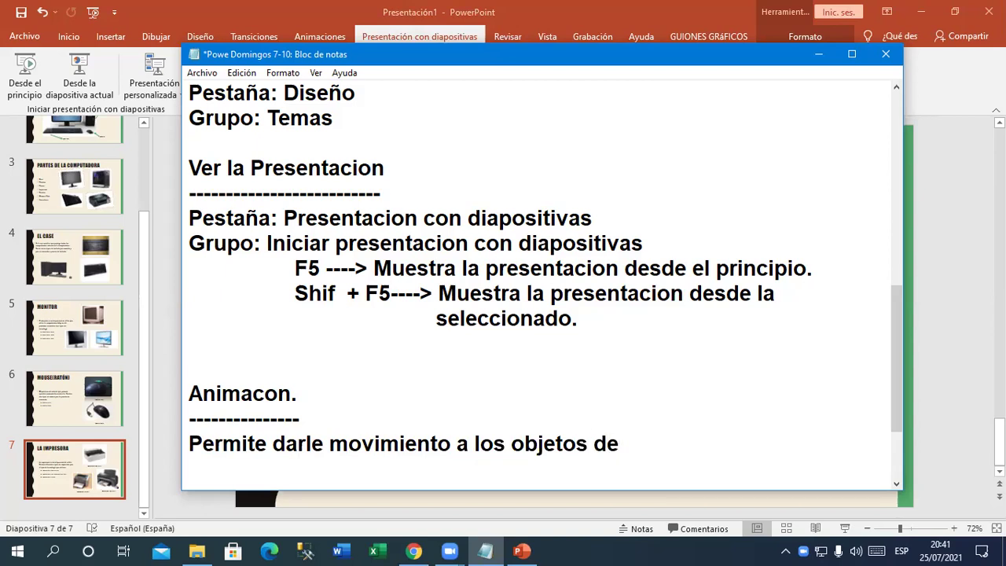
{"action": "key", "text": "BackSpace"}
{"action": "key", "text": "BackSpace"}
{"action": "type", "text": "que se insertan en la diap"}
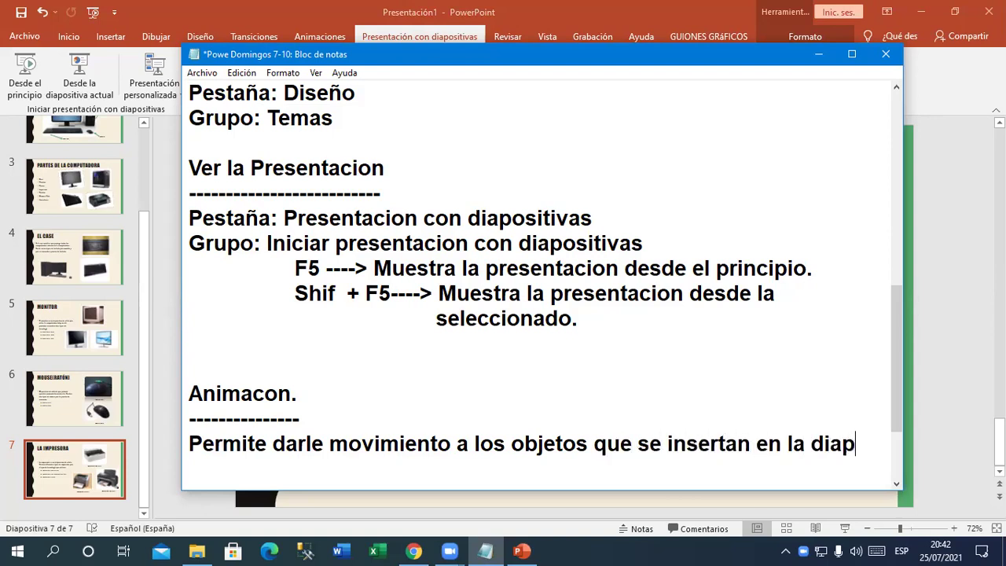
{"action": "type", "text": "ositiva"}
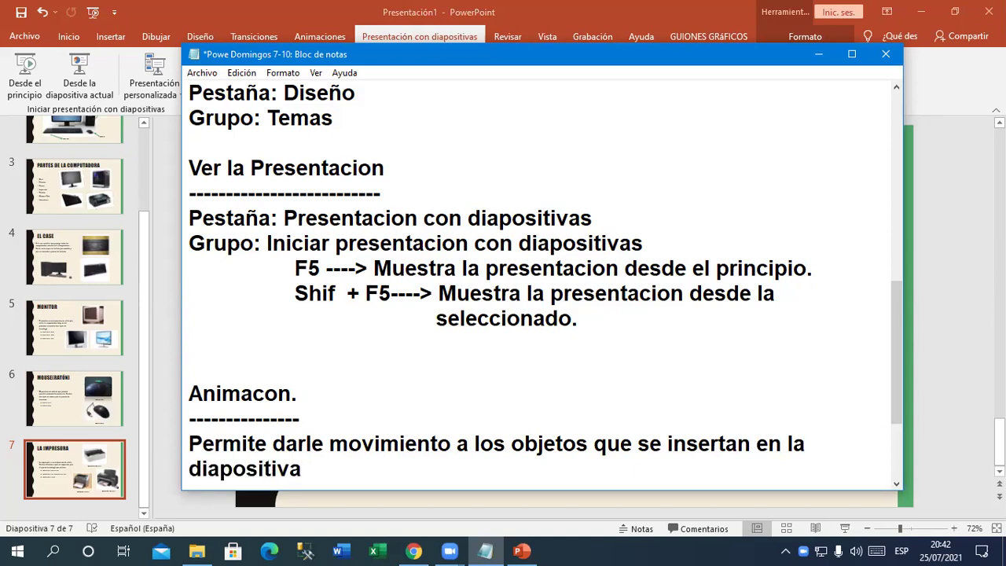
{"action": "type", "text": "."}
Step: Fix the heading spelling from 'Animacon' to 'Animacion'
{"action": "key", "text": "Up"}
{"action": "key", "text": "Up"}
{"action": "key", "text": "Up"}
{"action": "key", "text": "Left"}
{"action": "key", "text": "Left"}
{"action": "type", "text": "i"}
{"action": "key", "text": "Down"}
{"action": "key", "text": "Down"}
{"action": "key", "text": "Down"}
{"action": "key", "text": "Down"}
{"action": "key", "text": "Down"}
{"action": "key", "text": "Down"}
{"action": "key", "text": "Down"}
{"action": "key", "text": "Down"}
{"action": "key", "text": "Up"}
{"action": "key", "text": "Up"}
{"action": "key", "text": "Up"}
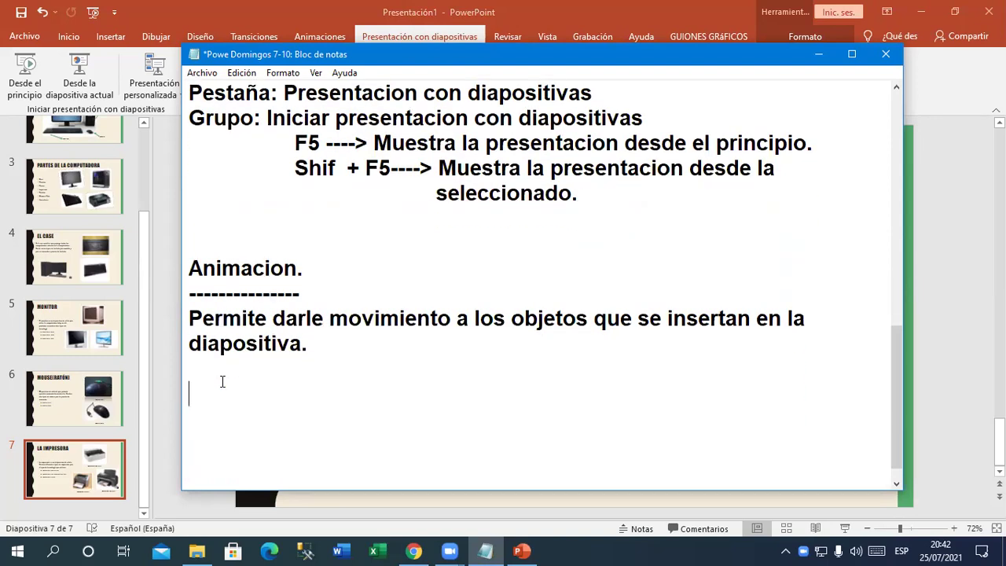
Step: Add 'Las Transiciones' with dashes and 'Permite aplicar una transicion a la entrada de cada diapositiva.'
{"action": "type", "text": "Las Transiciones"}
{"action": "key", "text": "Return"}
{"action": "type", "text": "------------------------"}
{"action": "key", "text": "Return"}
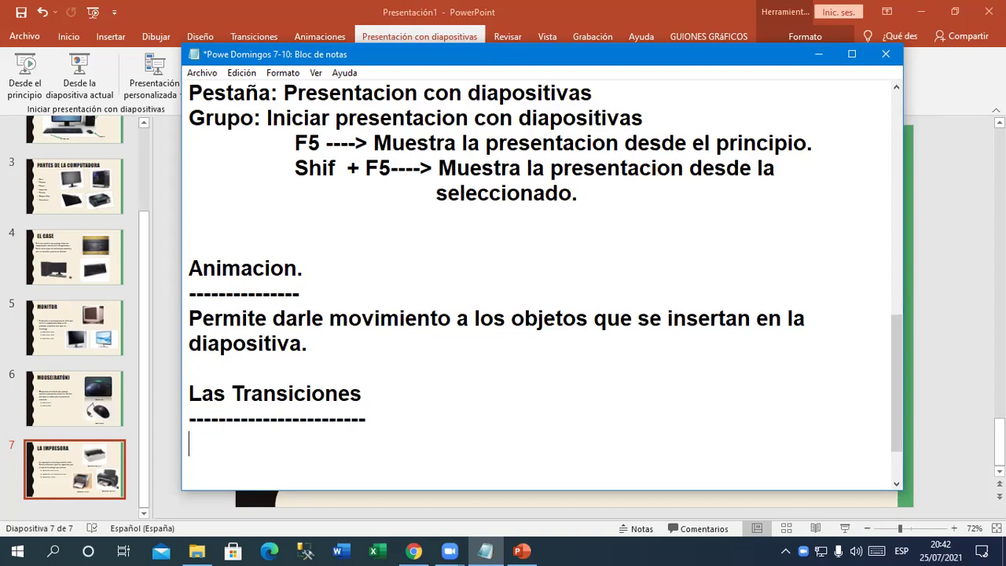
{"action": "type", "text": "Perite"}
{"action": "key", "text": "BackSpace"}
{"action": "key", "text": "BackSpace"}
{"action": "key", "text": "BackSpace"}
{"action": "type", "text": "mite "}
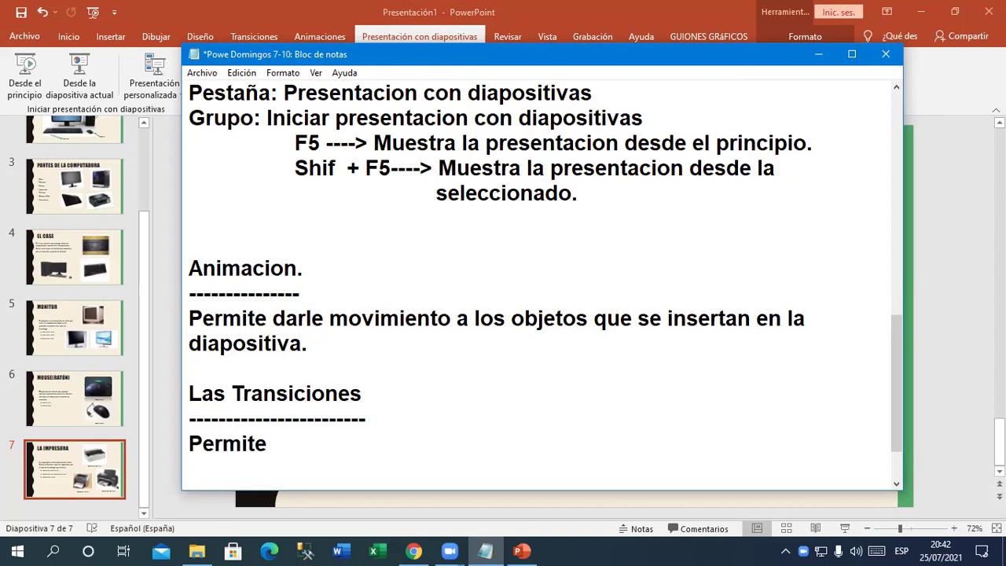
{"action": "type", "text": "aplicar una transicion "}
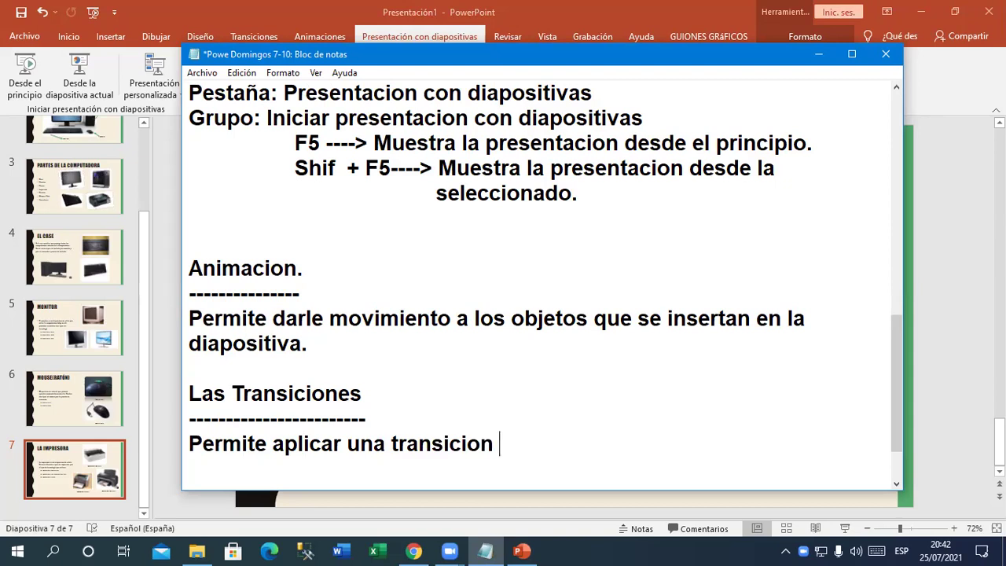
{"action": "type", "text": "a la entrada de cada diapositiva."}
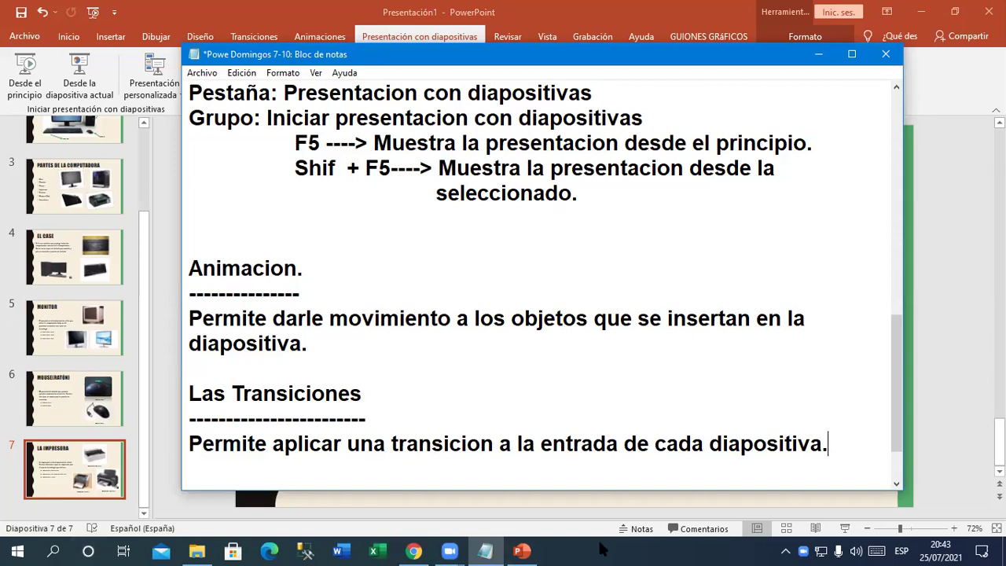
Step: Leave the Transiciones definition and return to PowerPoint's LA IMPRESORA slide
{"action": "left_click", "coordinate": [498, 444]}
{"action": "left_click", "coordinate": [146, 320]}
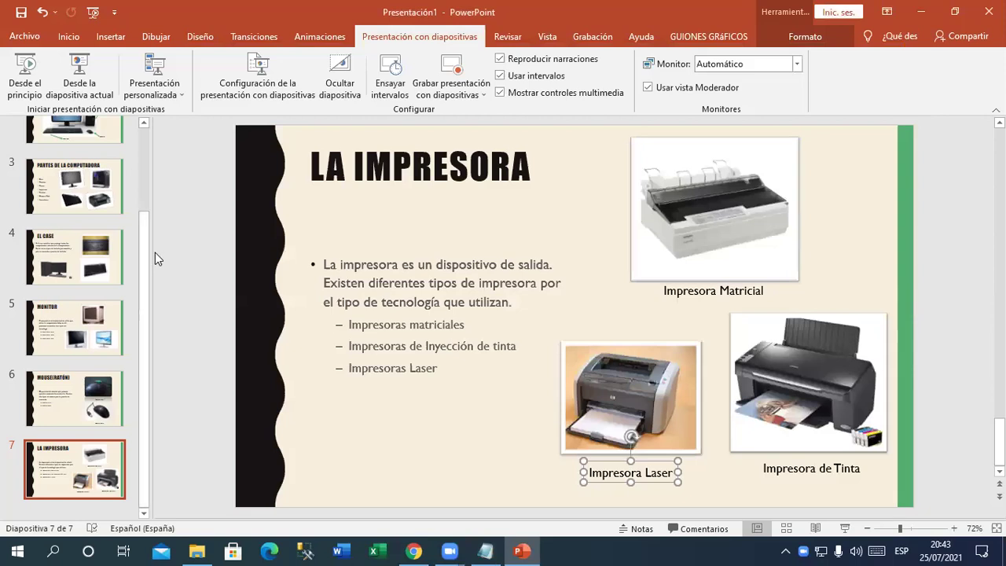